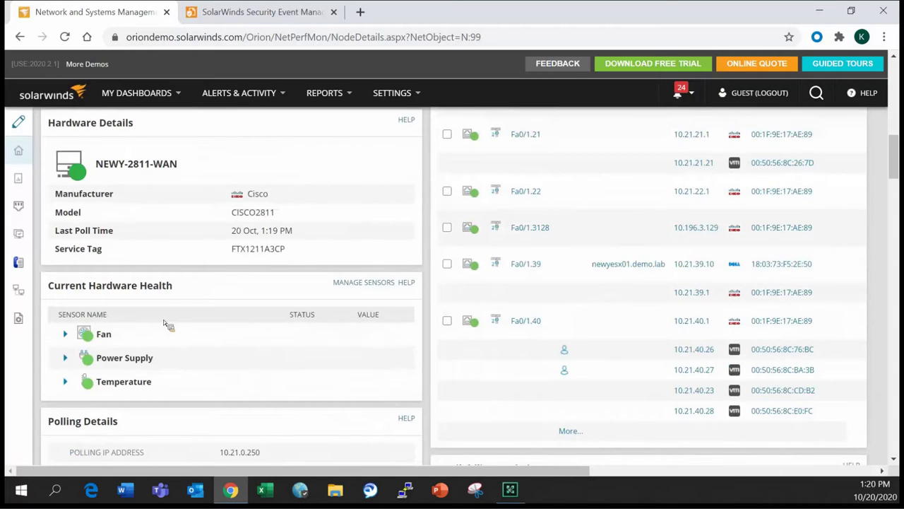
Expand and collapse the Fan, Power Supply and Temperature groups under Current Hardware Health to inspect their sensors.
{"action": "scroll", "coordinate": [156, 319], "scroll_direction": "down", "scroll_amount": 1}
{"action": "left_click", "coordinate": [65, 264]}
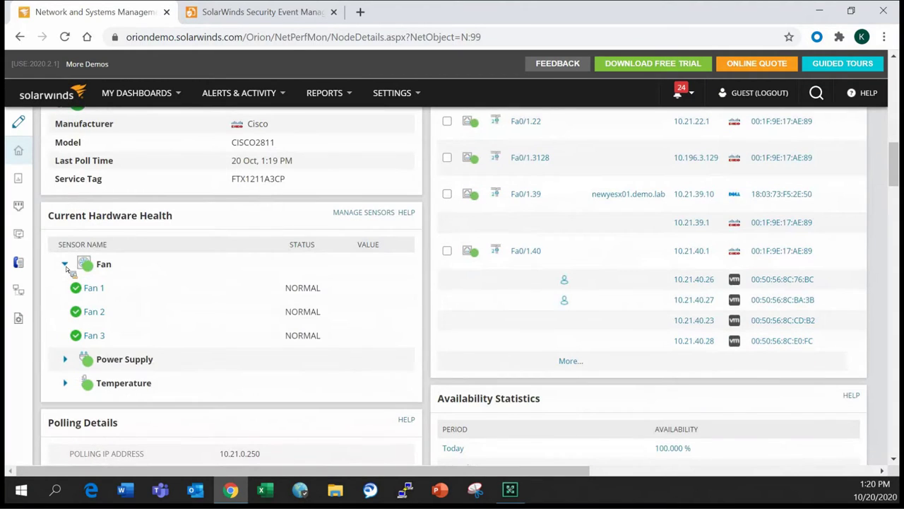
{"action": "left_click", "coordinate": [64, 265]}
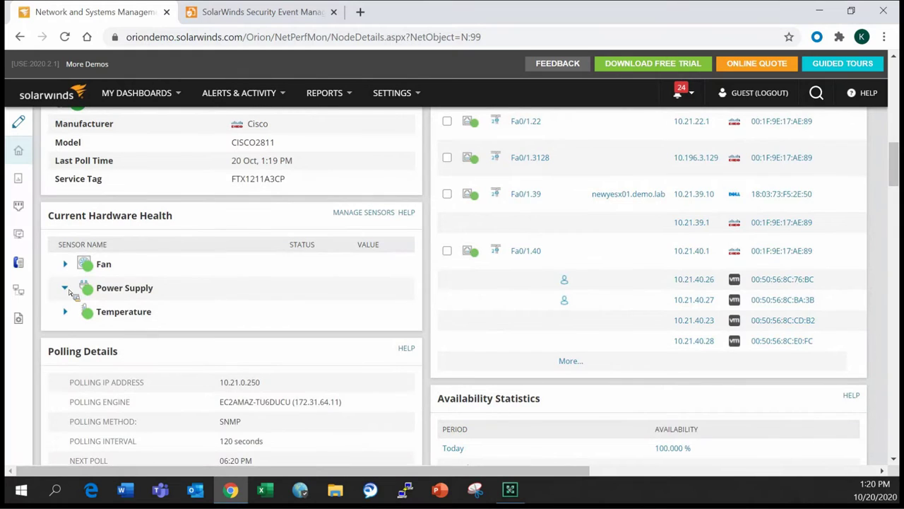
{"action": "left_click", "coordinate": [65, 289]}
{"action": "left_click", "coordinate": [65, 311]}
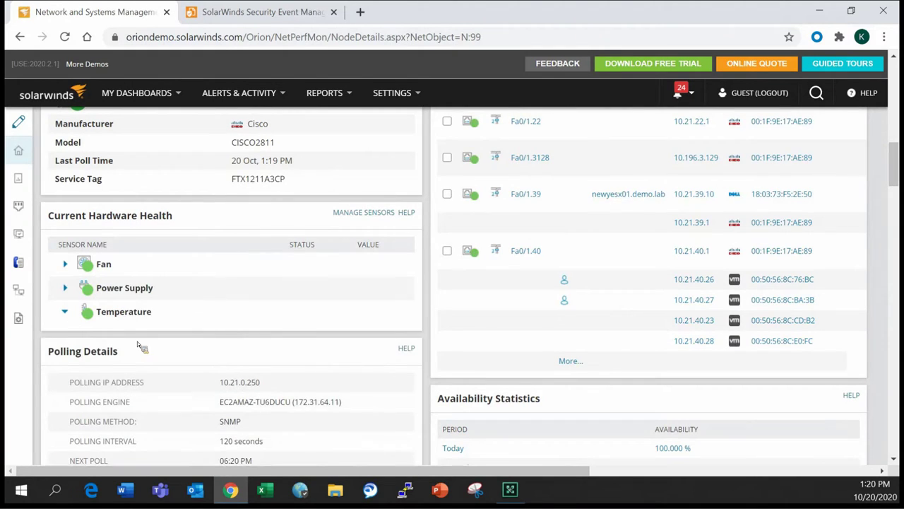
{"action": "left_click", "coordinate": [65, 312]}
Look over the NEWY-2811-WAN node summary and open the node's Vital Stats view.
{"action": "scroll", "coordinate": [282, 319], "scroll_direction": "up", "scroll_amount": 4}
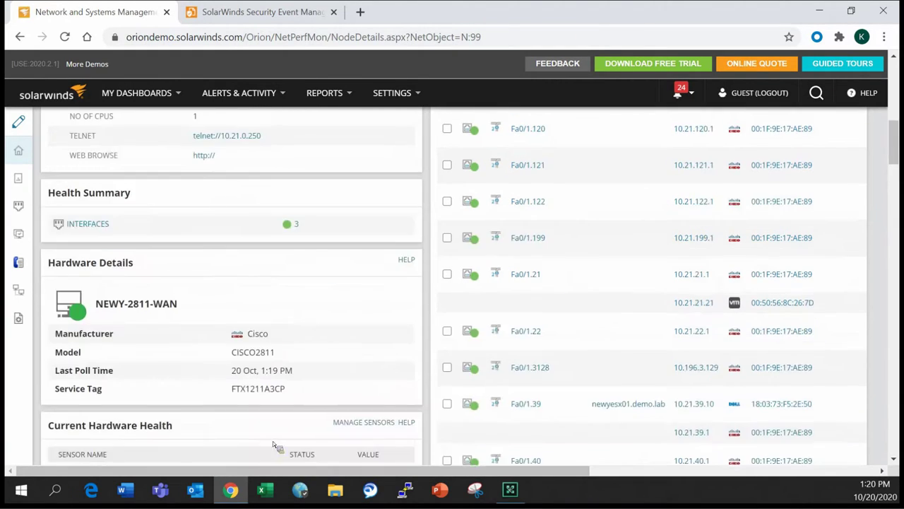
{"action": "scroll", "coordinate": [272, 424], "scroll_direction": "up", "scroll_amount": 5}
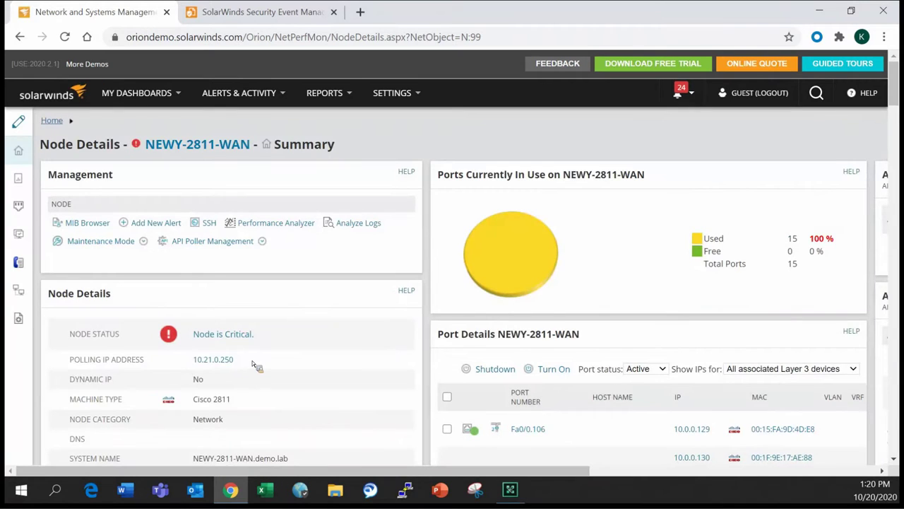
{"action": "scroll", "coordinate": [384, 317], "scroll_direction": "down", "scroll_amount": 5}
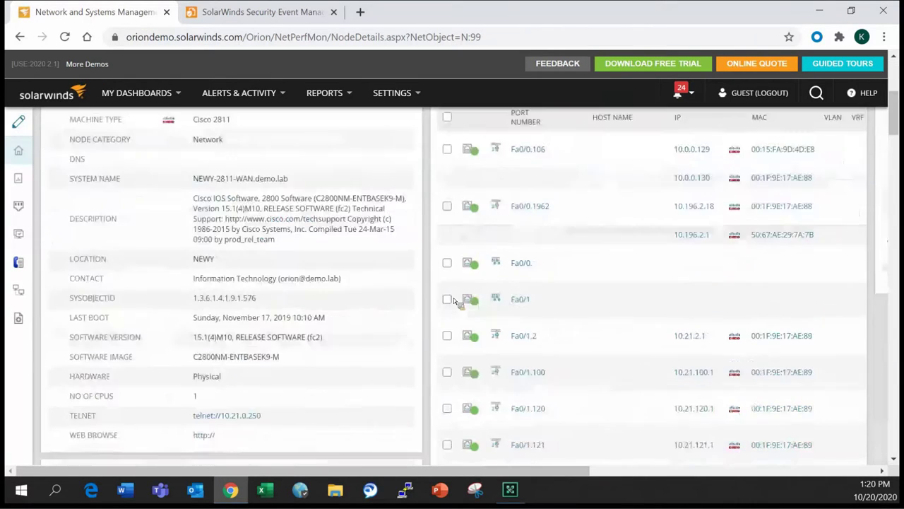
{"action": "scroll", "coordinate": [400, 219], "scroll_direction": "up", "scroll_amount": 5}
{"action": "mouse_move", "coordinate": [20, 178]}
{"action": "left_click", "coordinate": [68, 179]}
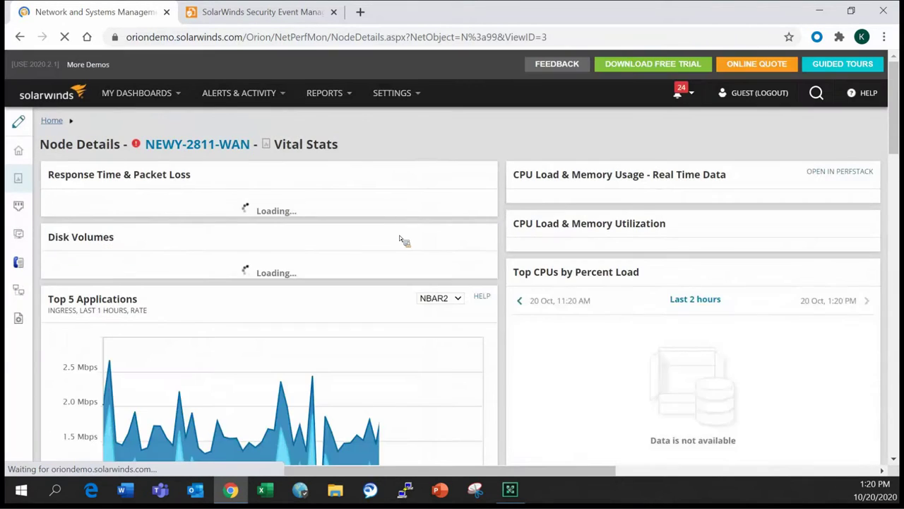
Examine the node's response time, packet loss, top five applications, and CPU and memory load charts.
{"action": "scroll", "coordinate": [659, 262], "scroll_direction": "down", "scroll_amount": 2}
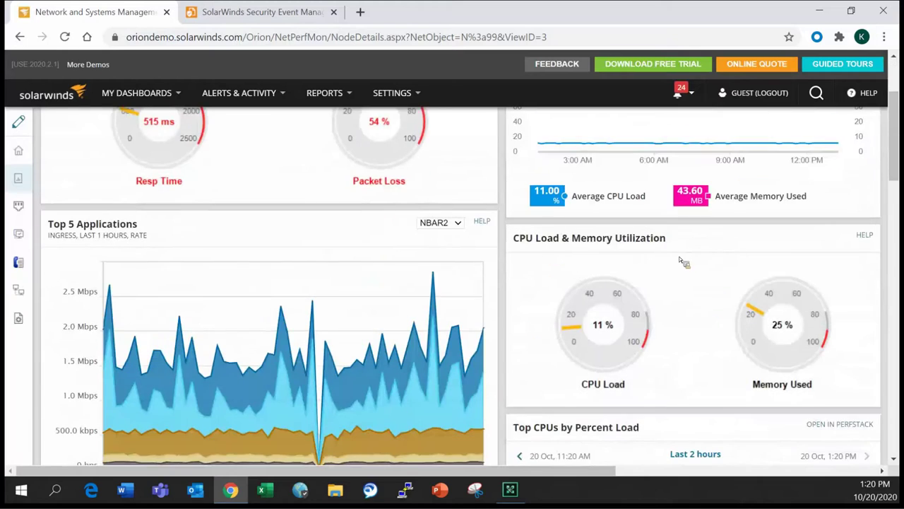
{"action": "scroll", "coordinate": [685, 258], "scroll_direction": "down", "scroll_amount": 5}
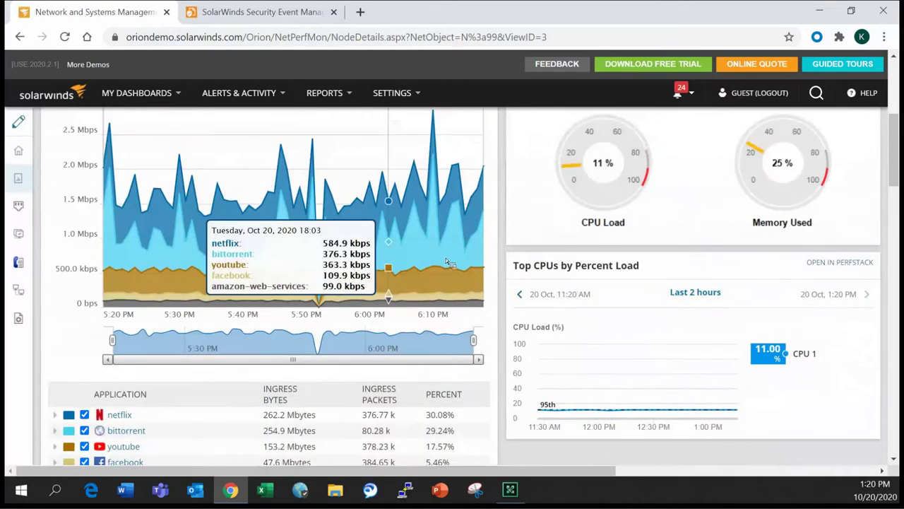
{"action": "scroll", "coordinate": [42, 242], "scroll_direction": "up", "scroll_amount": 4}
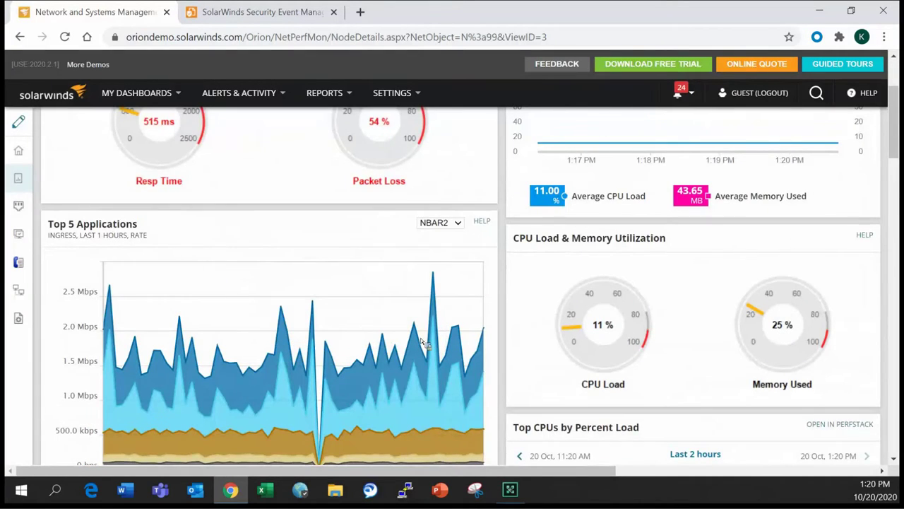
{"action": "scroll", "coordinate": [272, 328], "scroll_direction": "up", "scroll_amount": 1}
{"action": "scroll", "coordinate": [131, 399], "scroll_direction": "down", "scroll_amount": 3}
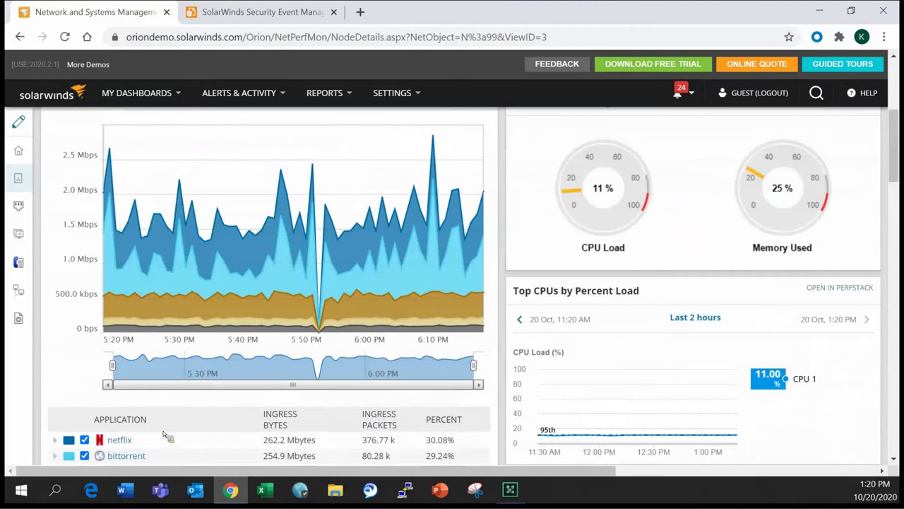
{"action": "scroll", "coordinate": [184, 429], "scroll_direction": "down", "scroll_amount": 1}
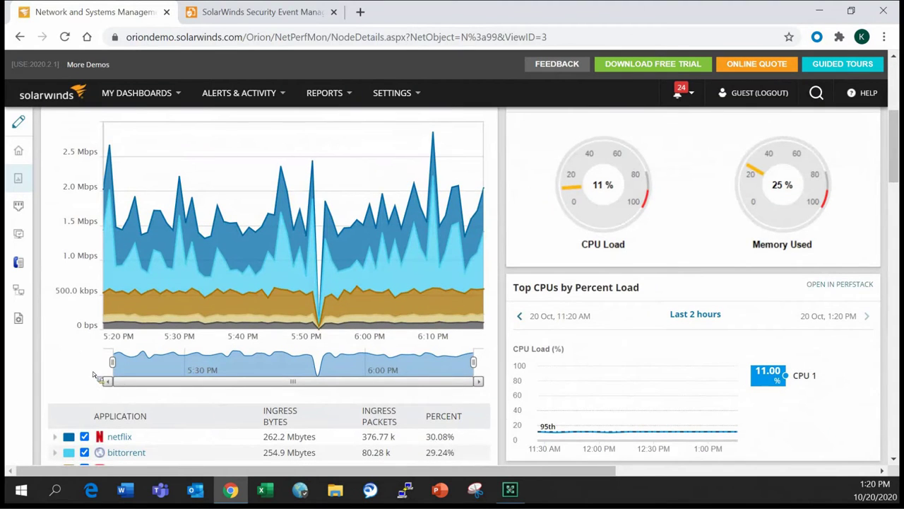
{"action": "scroll", "coordinate": [226, 392], "scroll_direction": "down", "scroll_amount": 3}
{"action": "scroll", "coordinate": [247, 337], "scroll_direction": "up", "scroll_amount": 4}
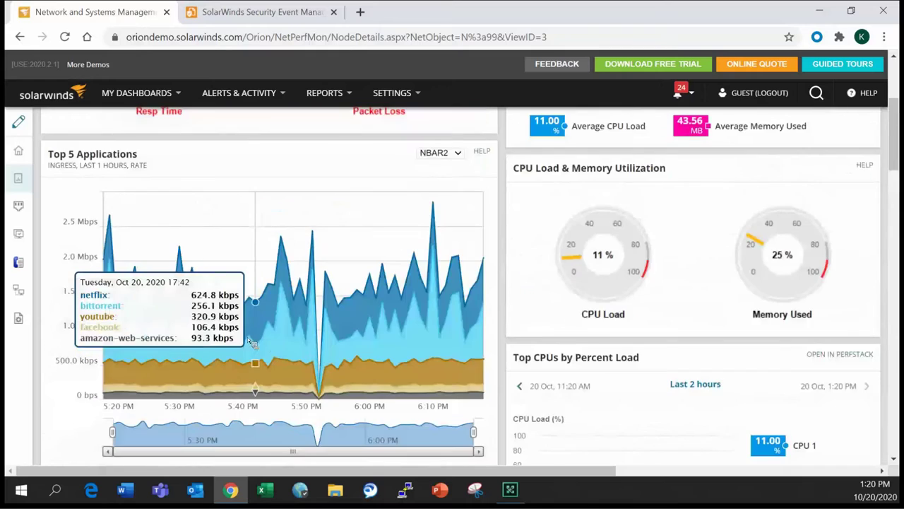
{"action": "scroll", "coordinate": [247, 337], "scroll_direction": "up", "scroll_amount": 3}
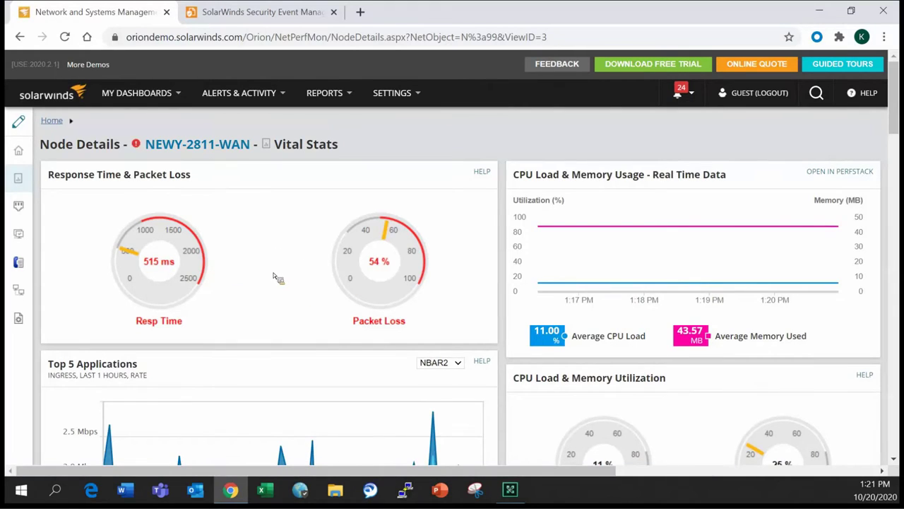
List the node's interfaces, reveal the issues on Fa0/0.106 and open that interface's details.
{"action": "left_click", "coordinate": [25, 210]}
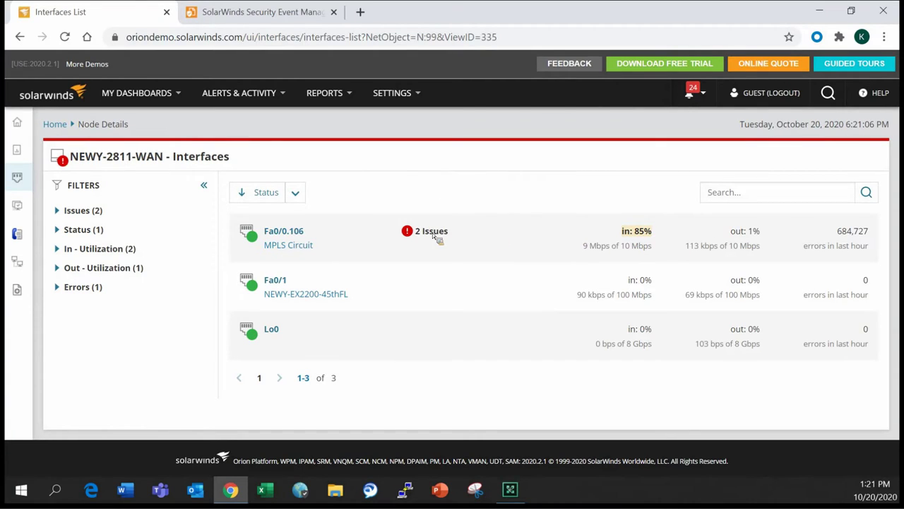
{"action": "mouse_move", "coordinate": [443, 237]}
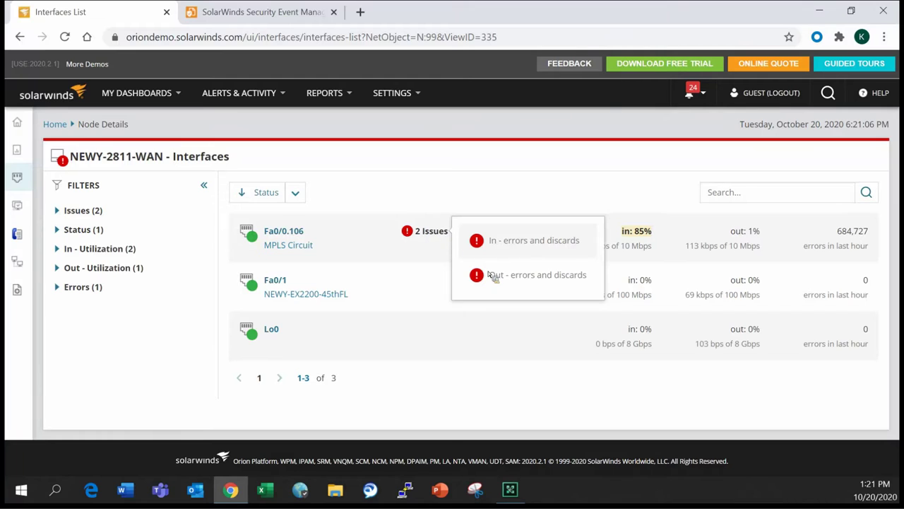
{"action": "left_click", "coordinate": [277, 239]}
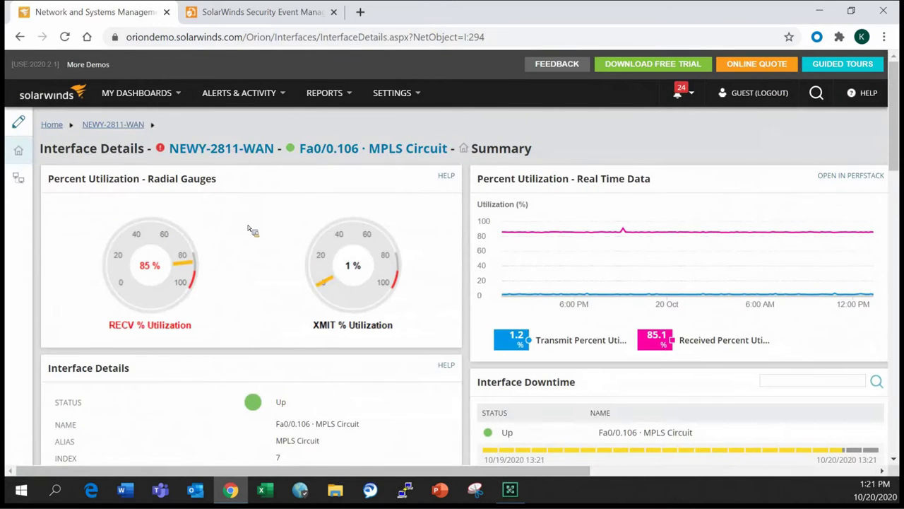
Examine the MPLS Circuit interface's utilization gauges, interface details and traffic charts, down to its Interface Config.
{"action": "scroll", "coordinate": [248, 229], "scroll_direction": "down", "scroll_amount": 2}
{"action": "scroll", "coordinate": [289, 225], "scroll_direction": "up", "scroll_amount": 2}
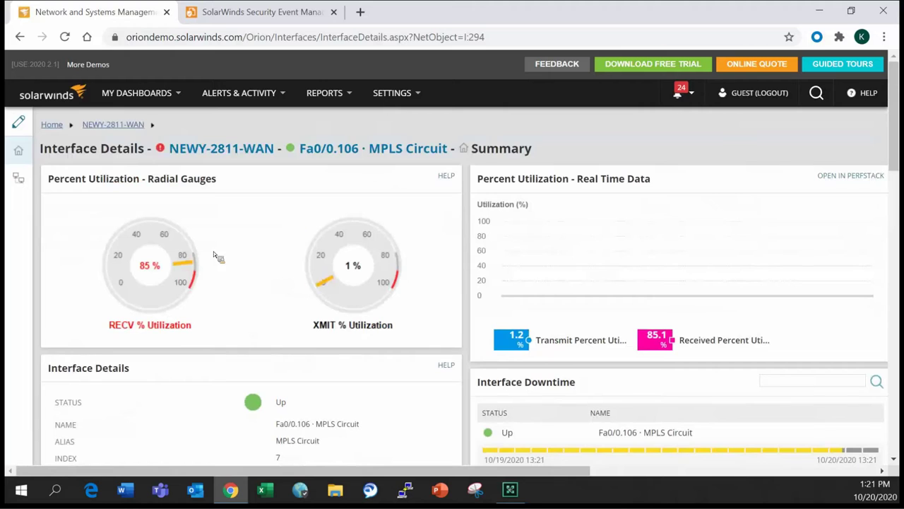
{"action": "scroll", "coordinate": [290, 235], "scroll_direction": "down", "scroll_amount": 1}
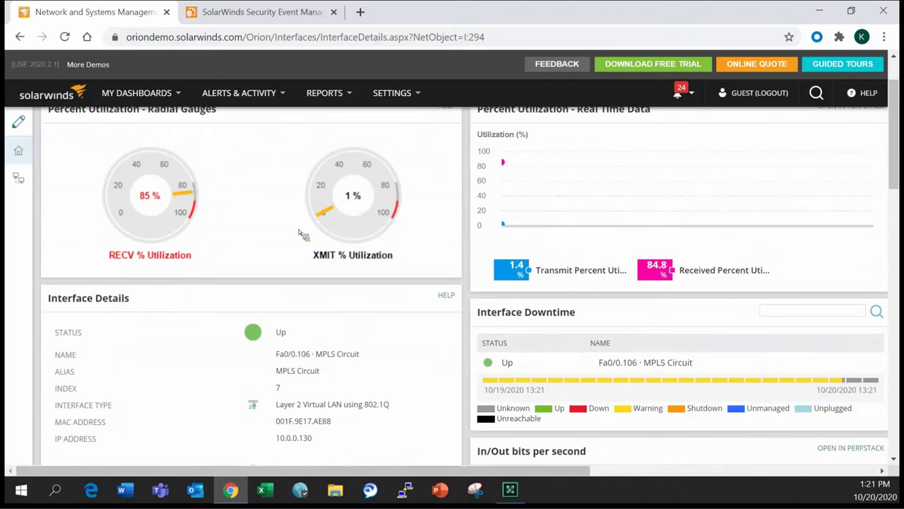
{"action": "scroll", "coordinate": [339, 233], "scroll_direction": "down", "scroll_amount": 2}
{"action": "scroll", "coordinate": [394, 230], "scroll_direction": "down", "scroll_amount": 2}
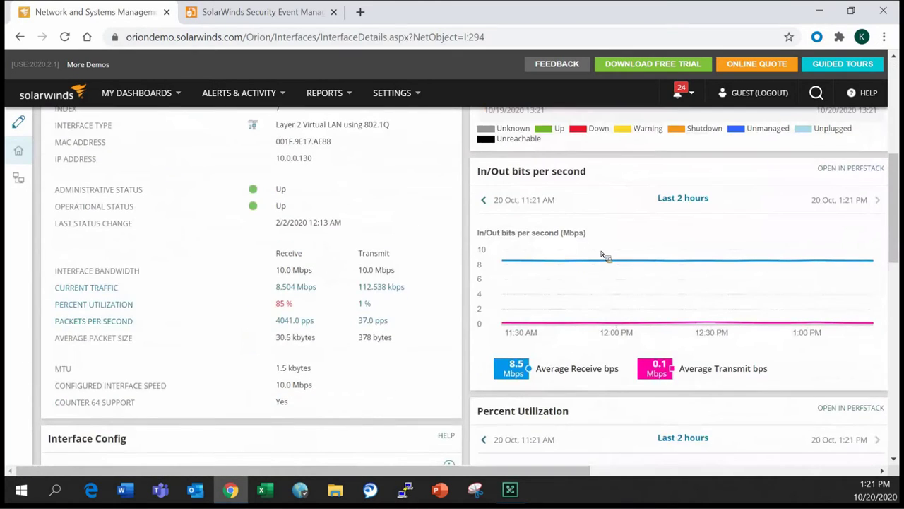
{"action": "scroll", "coordinate": [604, 255], "scroll_direction": "down", "scroll_amount": 3}
{"action": "scroll", "coordinate": [604, 254], "scroll_direction": "down", "scroll_amount": 1}
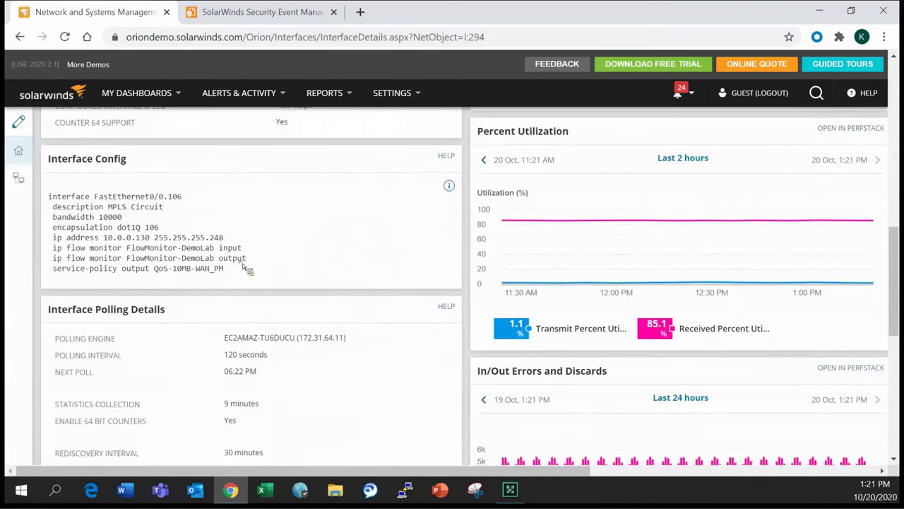
Highlight the entire FastEthernet0/0.106 configuration text under Interface Config, and clear the selection after reading it.
{"action": "left_click_drag", "start_coordinate": [243, 265], "coordinate": [51, 197]}
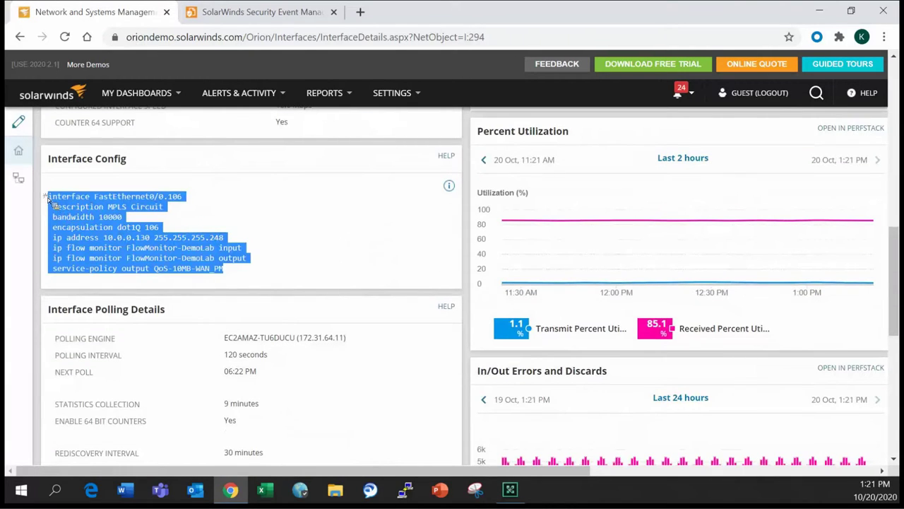
{"action": "left_click", "coordinate": [50, 201]}
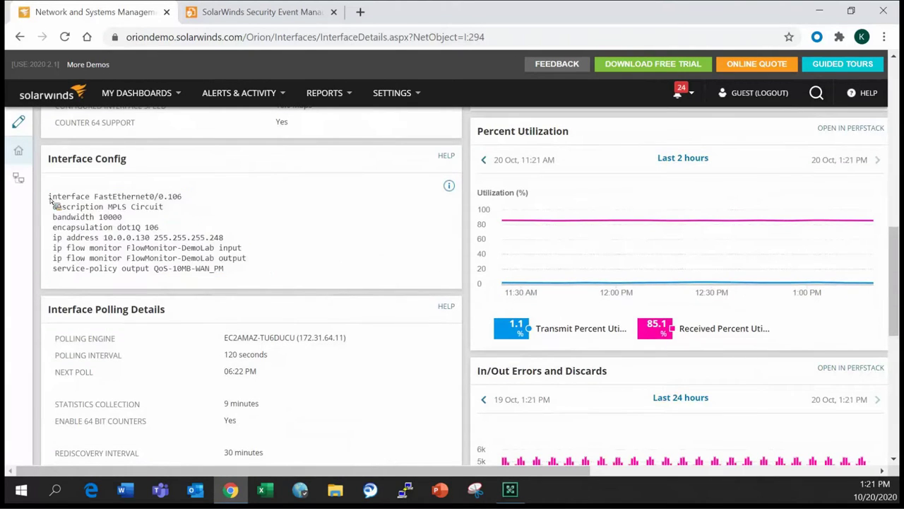
{"action": "left_click_drag", "start_coordinate": [49, 197], "coordinate": [269, 260]}
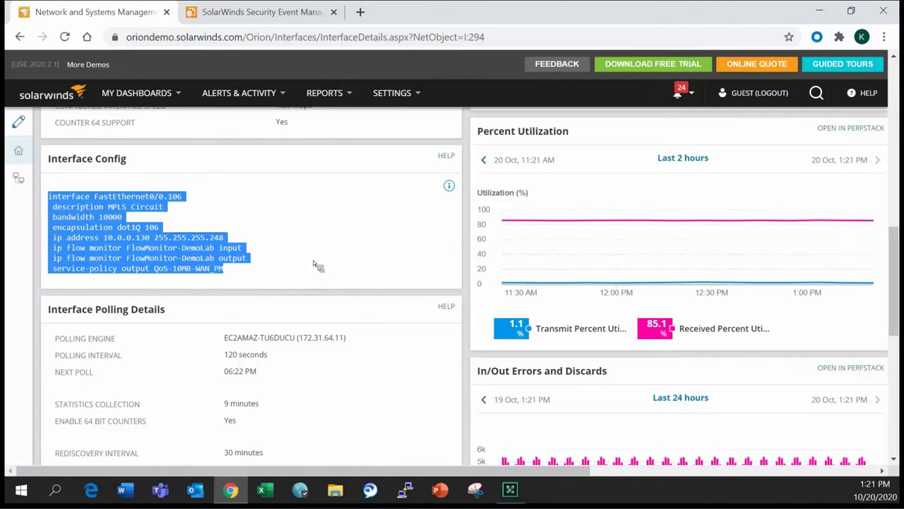
{"action": "scroll", "coordinate": [314, 263], "scroll_direction": "down", "scroll_amount": 1}
{"action": "scroll", "coordinate": [317, 262], "scroll_direction": "up", "scroll_amount": 2}
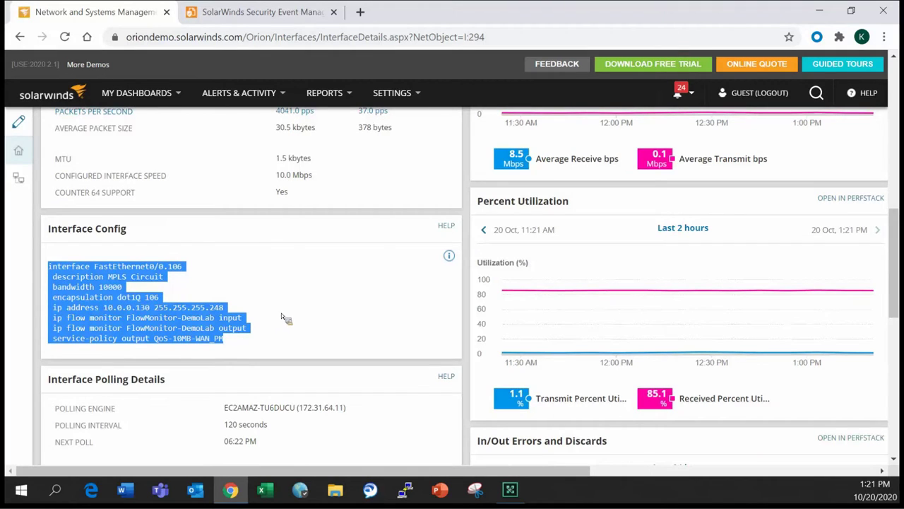
{"action": "left_click", "coordinate": [196, 277]}
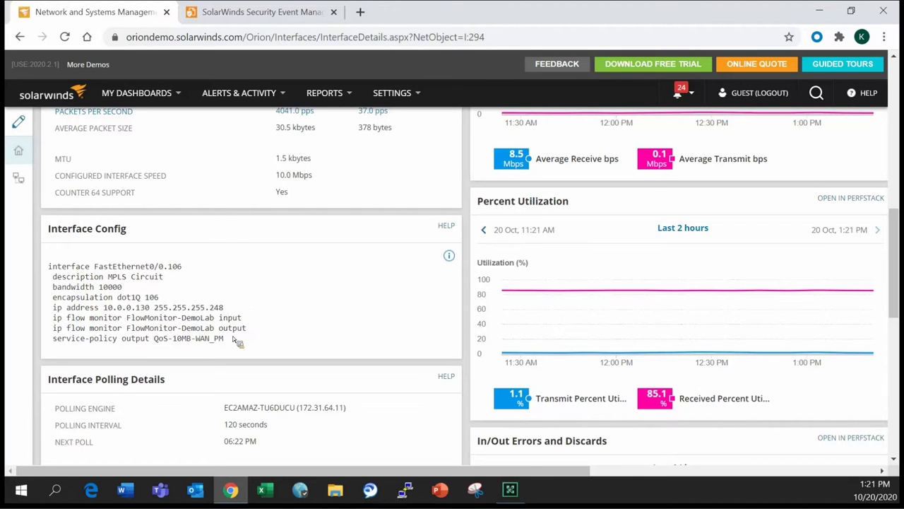
Highlight the "service-policy output QoS-10MB-WAN_PM" line in the interface configuration to inspect it, and clear the selection.
{"action": "left_click_drag", "start_coordinate": [226, 338], "coordinate": [80, 343]}
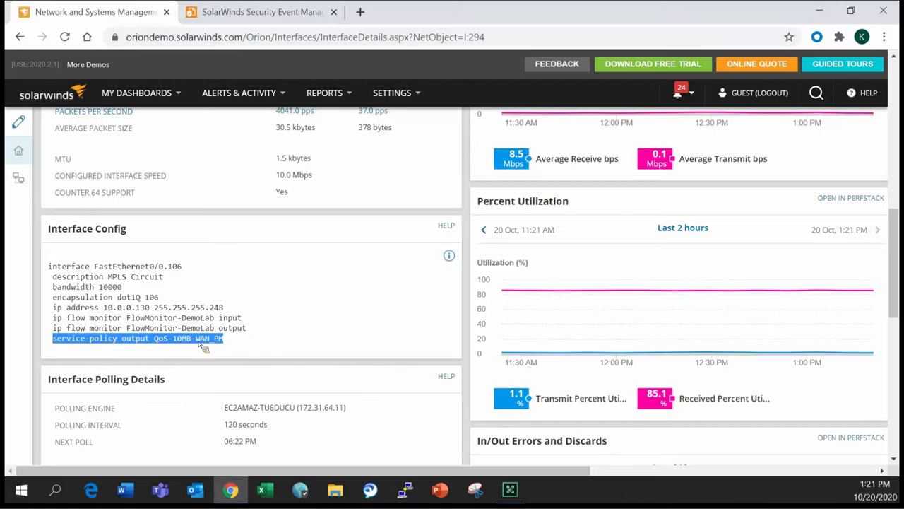
{"action": "left_click", "coordinate": [265, 329]}
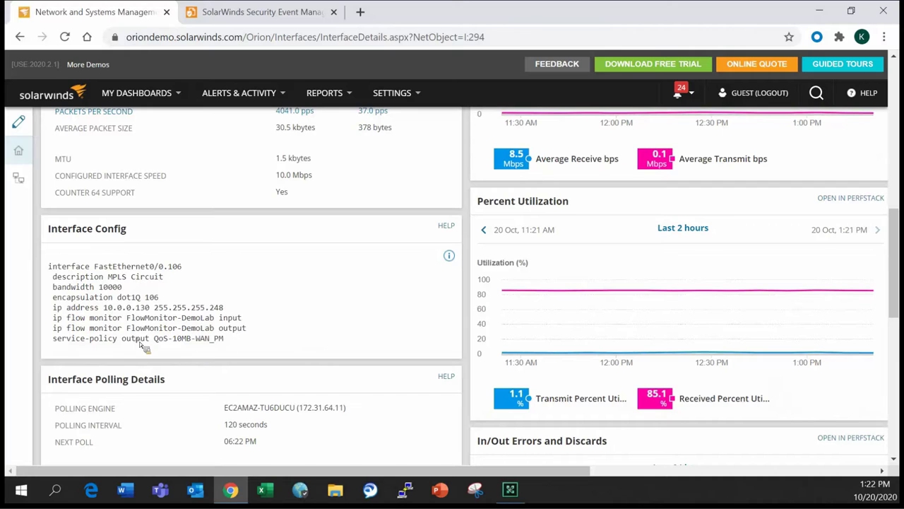
{"action": "left_click_drag", "start_coordinate": [141, 344], "coordinate": [58, 346]}
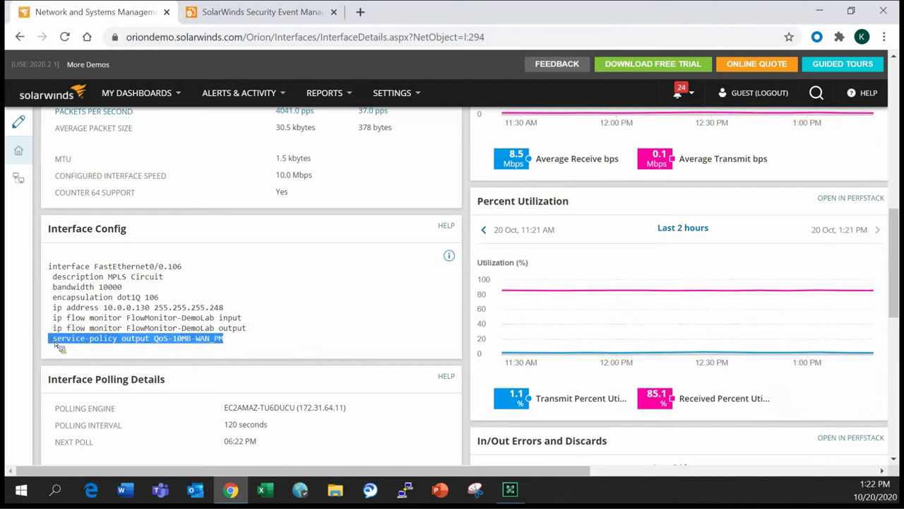
{"action": "left_click", "coordinate": [114, 346]}
{"action": "scroll", "coordinate": [267, 332], "scroll_direction": "down", "scroll_amount": 2}
{"action": "scroll", "coordinate": [247, 336], "scroll_direction": "up", "scroll_amount": 2}
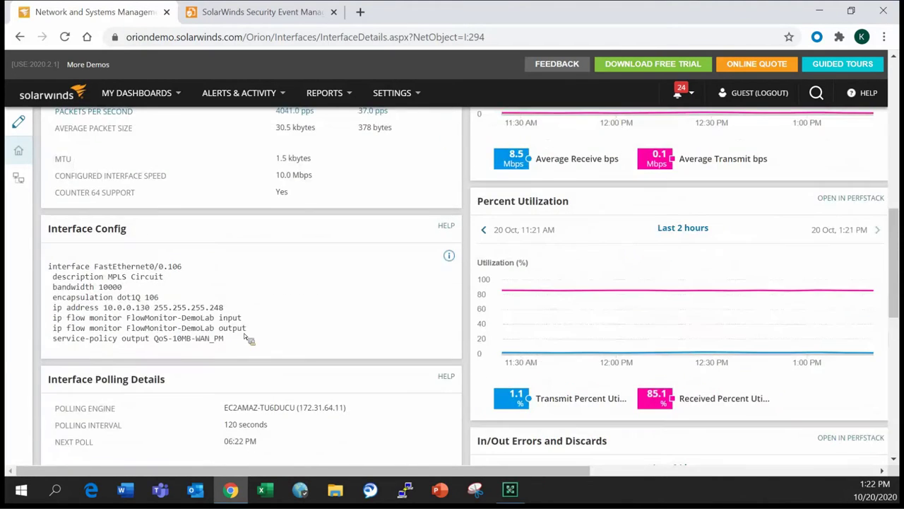
{"action": "triple_click", "coordinate": [92, 340]}
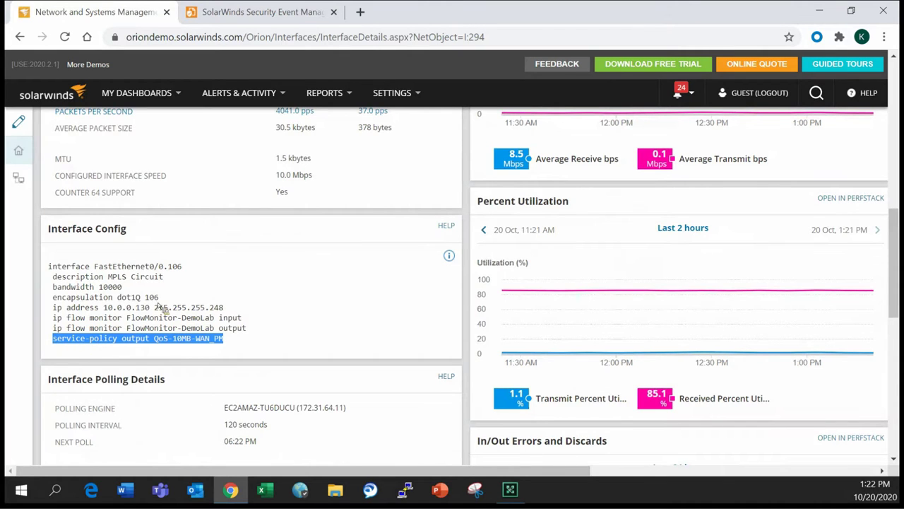
{"action": "left_click", "coordinate": [263, 314]}
Compare the interface's utilization gauges with its configuration, highlighting the QoS service-policy line again before clearing the selection.
{"action": "scroll", "coordinate": [272, 314], "scroll_direction": "up", "scroll_amount": 5}
{"action": "scroll", "coordinate": [279, 313], "scroll_direction": "up", "scroll_amount": 3}
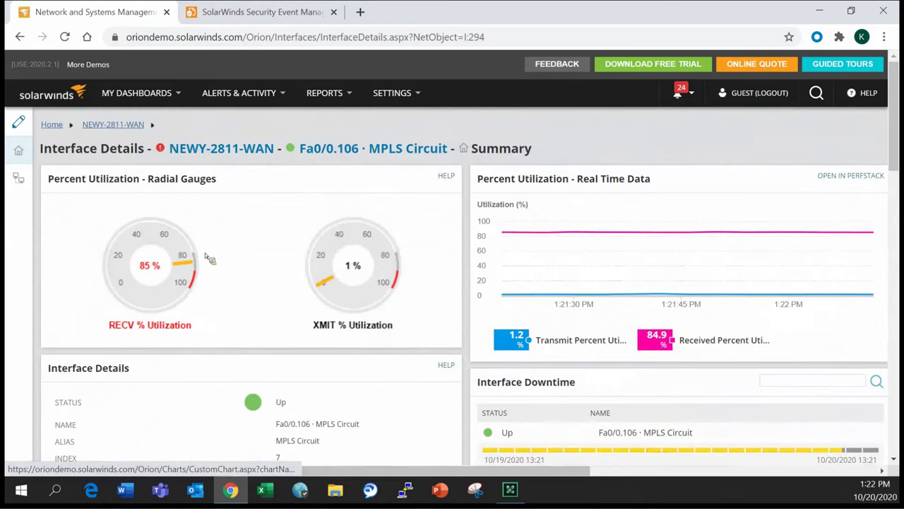
{"action": "scroll", "coordinate": [209, 254], "scroll_direction": "down", "scroll_amount": 8}
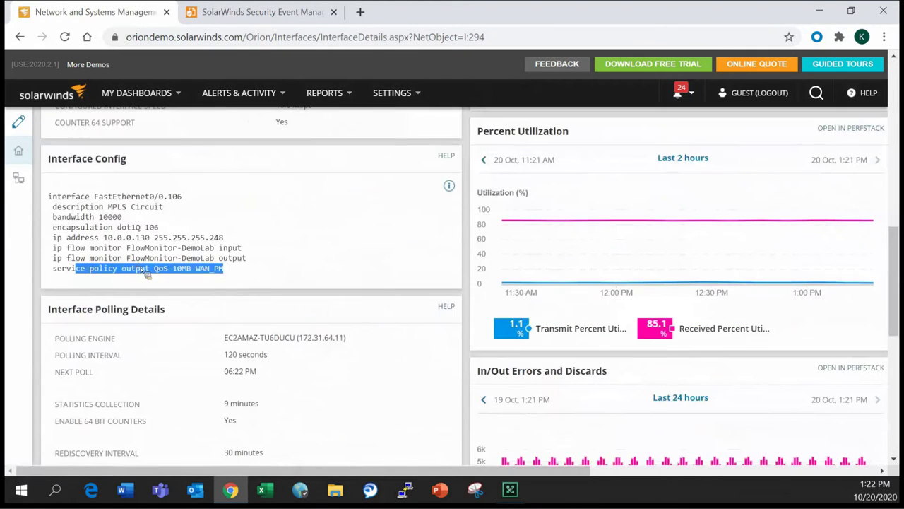
{"action": "left_click_drag", "start_coordinate": [147, 274], "coordinate": [55, 273]}
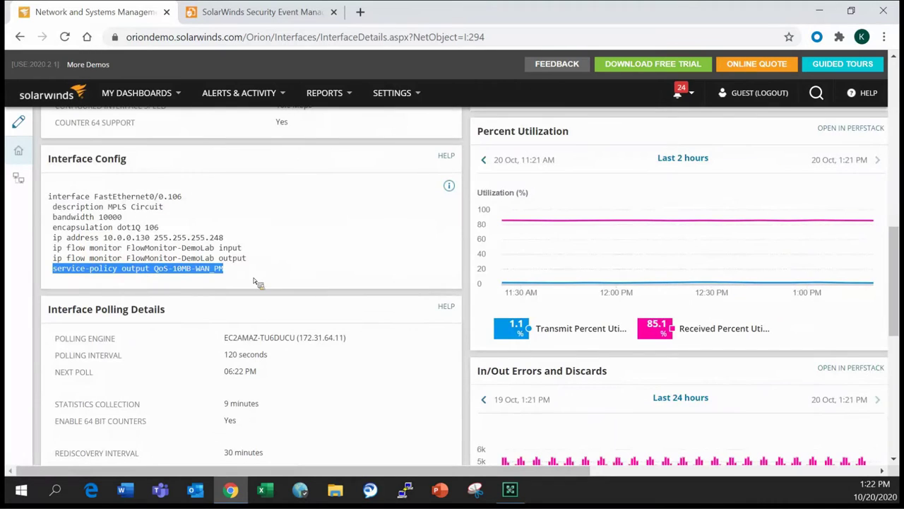
{"action": "left_click_drag", "start_coordinate": [225, 273], "coordinate": [67, 274]}
{"action": "scroll", "coordinate": [353, 303], "scroll_direction": "up", "scroll_amount": 3}
{"action": "left_click", "coordinate": [361, 325]}
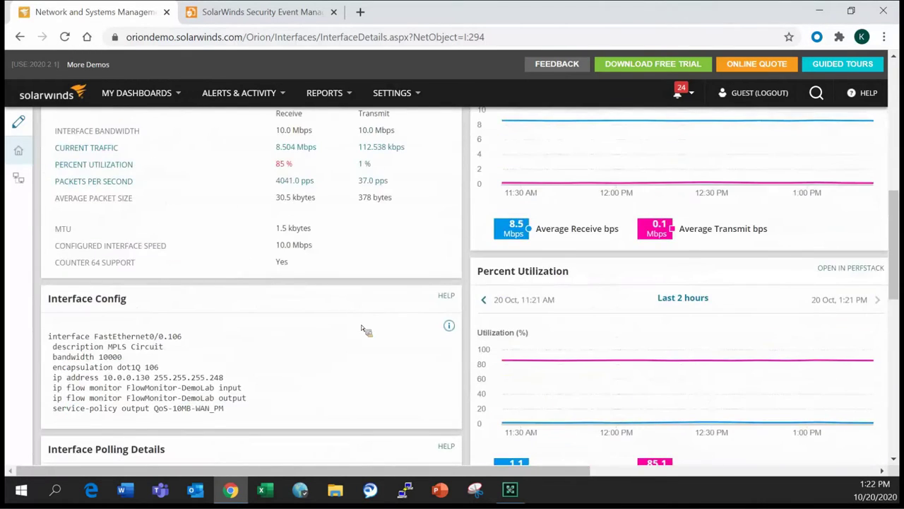
Review the MPLS Circuit interface's traffic details and configuration, continuing down to its error and discard charts and custom properties.
{"action": "scroll", "coordinate": [364, 327], "scroll_direction": "up", "scroll_amount": 3}
{"action": "scroll", "coordinate": [349, 315], "scroll_direction": "down", "scroll_amount": 3}
{"action": "scroll", "coordinate": [307, 348], "scroll_direction": "up", "scroll_amount": 1}
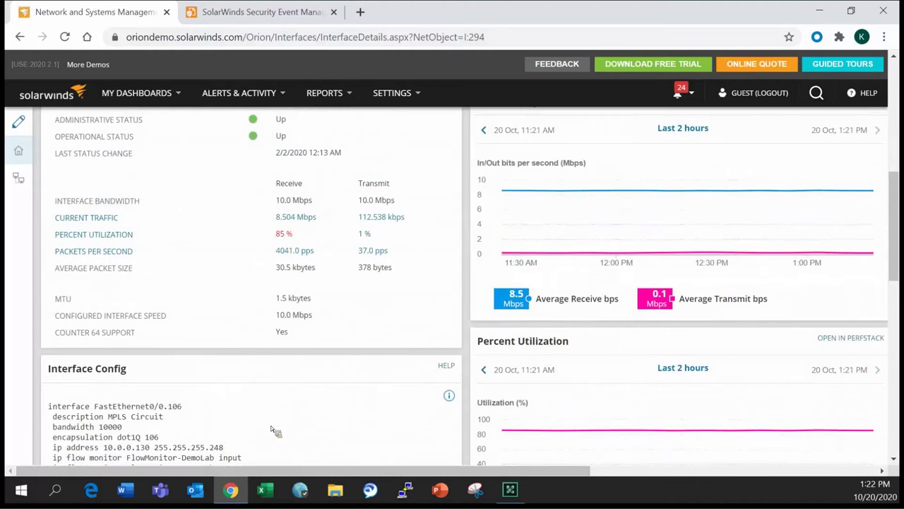
{"action": "scroll", "coordinate": [271, 425], "scroll_direction": "down", "scroll_amount": 8}
{"action": "scroll", "coordinate": [663, 450], "scroll_direction": "up", "scroll_amount": 1}
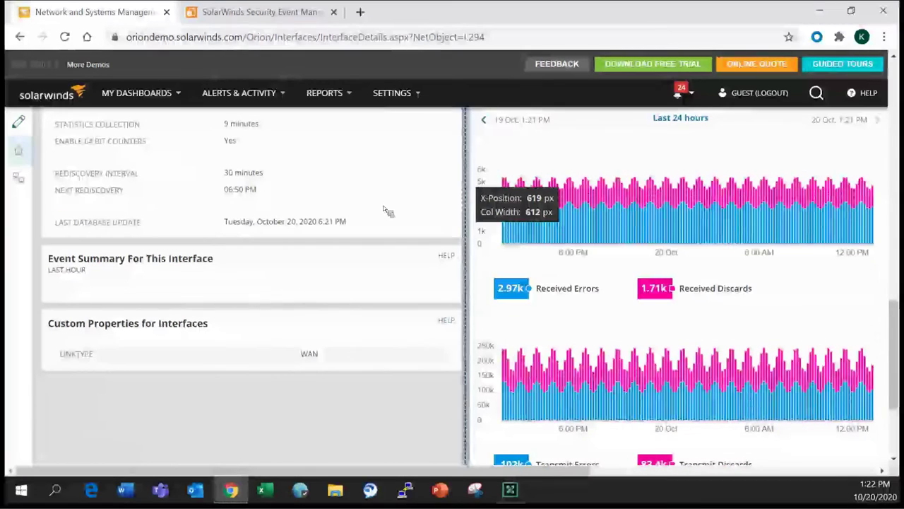
Open the NPM Summary dashboard and collapse the Cisco vendor group in the All Nodes managed by NPM tree.
{"action": "left_click", "coordinate": [20, 37]}
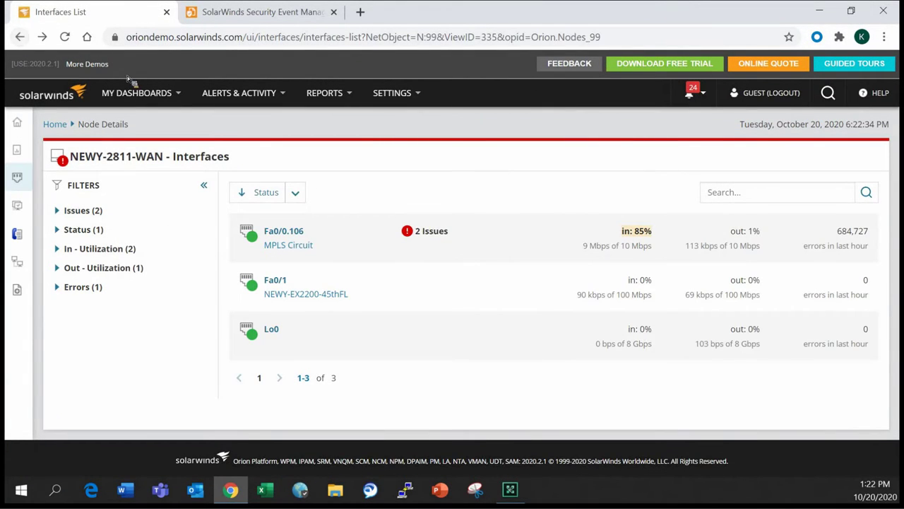
{"action": "left_click", "coordinate": [142, 93]}
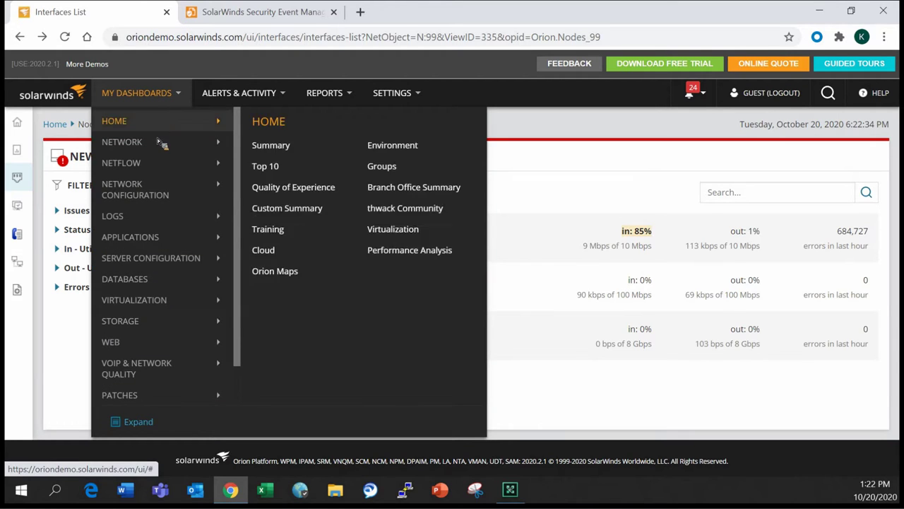
{"action": "mouse_move", "coordinate": [161, 142]}
{"action": "left_click", "coordinate": [291, 144]}
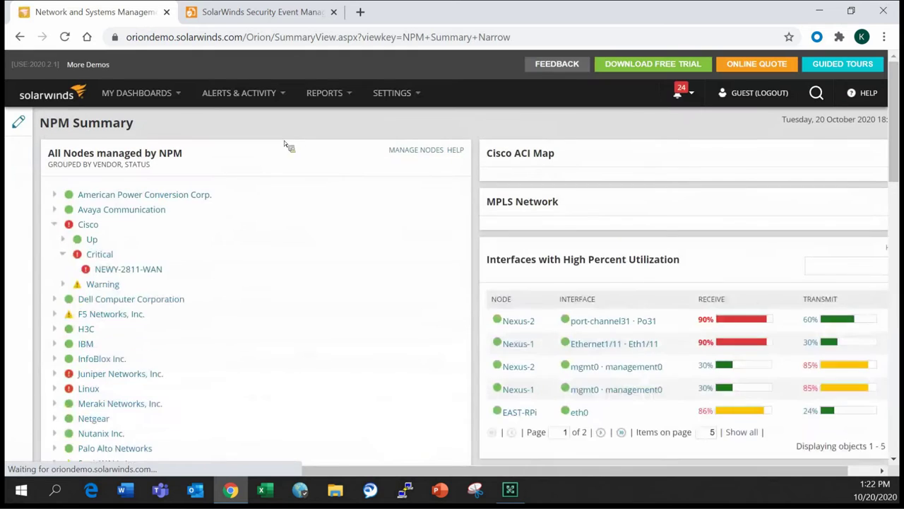
{"action": "left_click", "coordinate": [54, 225]}
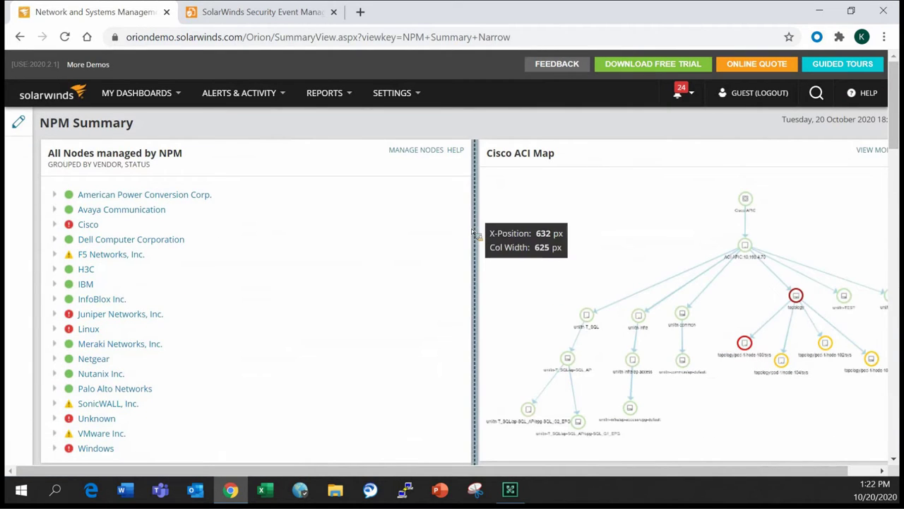
Narrow the dashboard's node-list column until the Cisco ACI Map fits fully on the page, then widen the column slightly.
{"action": "scroll", "coordinate": [470, 229], "scroll_direction": "down", "scroll_amount": 4}
{"action": "scroll", "coordinate": [470, 233], "scroll_direction": "up", "scroll_amount": 4}
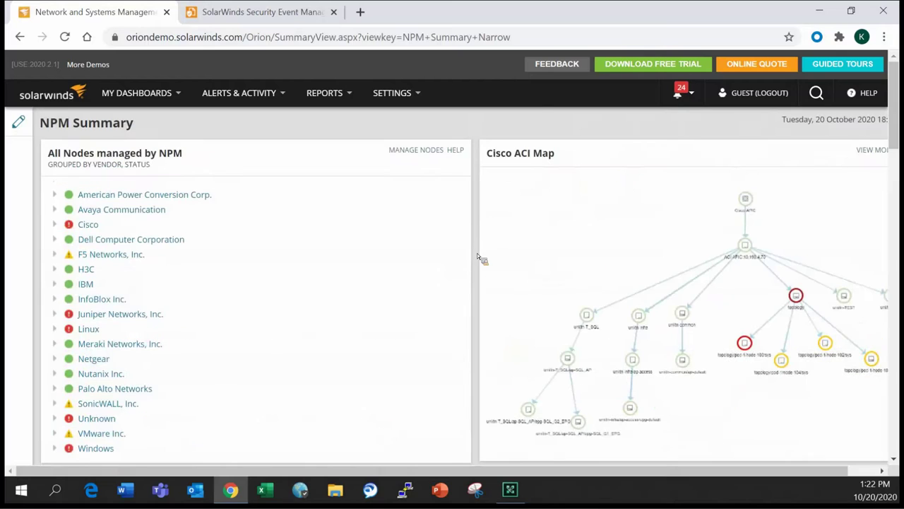
{"action": "left_click_drag", "start_coordinate": [477, 253], "coordinate": [419, 254]}
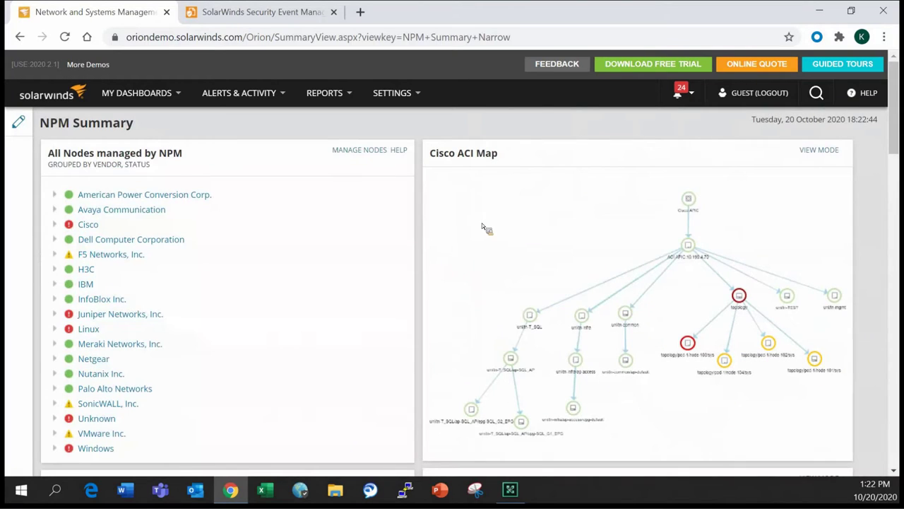
{"action": "scroll", "coordinate": [564, 182], "scroll_direction": "down", "scroll_amount": 2}
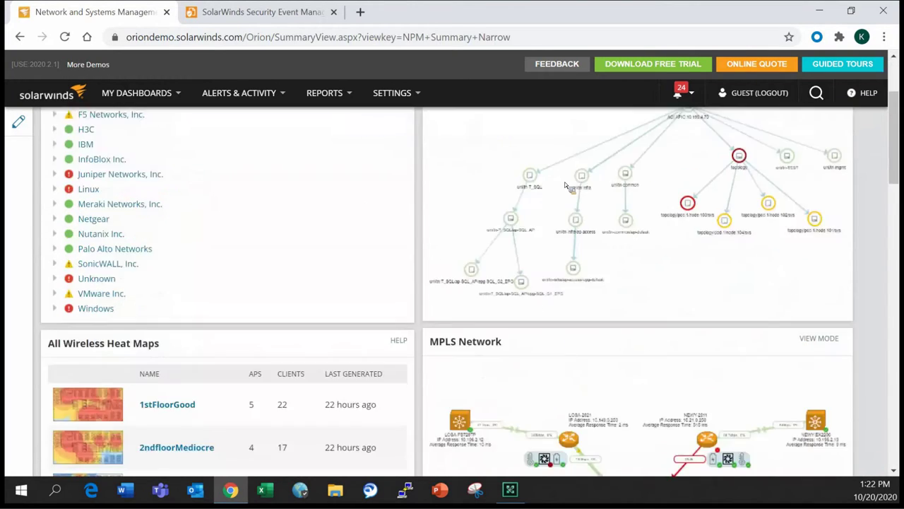
{"action": "scroll", "coordinate": [530, 212], "scroll_direction": "up", "scroll_amount": 2}
{"action": "left_click_drag", "start_coordinate": [422, 242], "coordinate": [435, 242]}
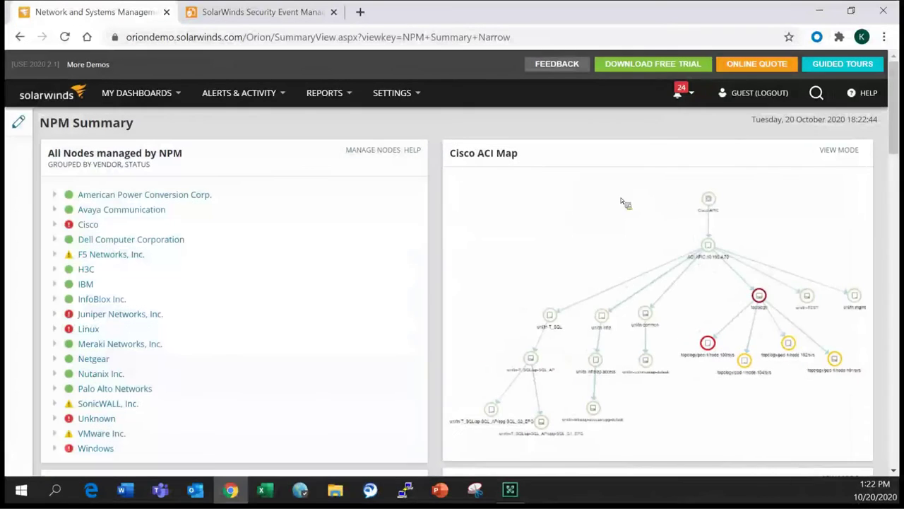
Inspect the MPLS Network map and open the LOSA-2821 node's details from its hardware health indicator.
{"action": "scroll", "coordinate": [544, 218], "scroll_direction": "down", "scroll_amount": 3}
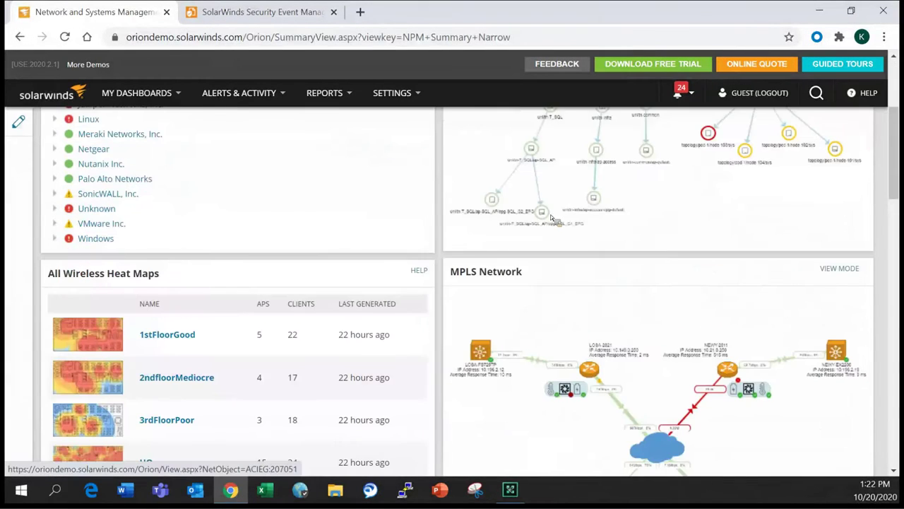
{"action": "scroll", "coordinate": [706, 276], "scroll_direction": "down", "scroll_amount": 2}
{"action": "scroll", "coordinate": [727, 275], "scroll_direction": "up", "scroll_amount": 1}
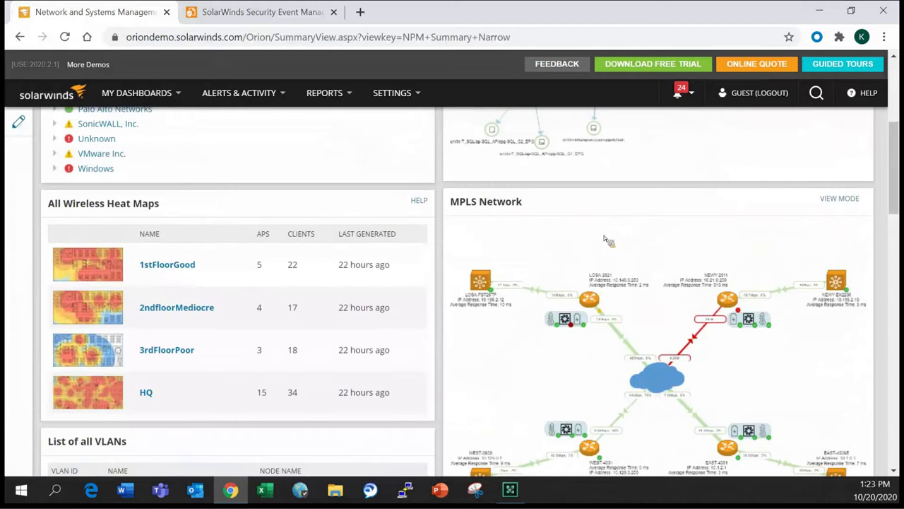
{"action": "scroll", "coordinate": [661, 197], "scroll_direction": "down", "scroll_amount": 2}
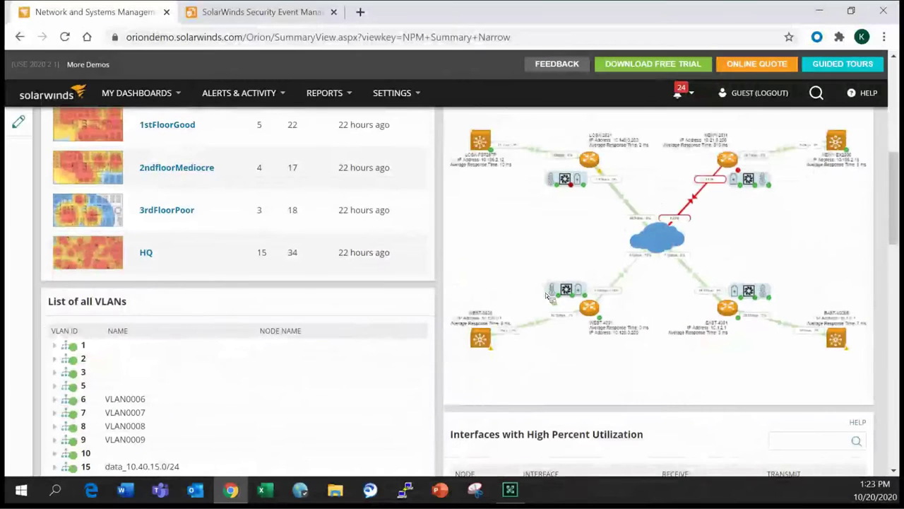
{"action": "scroll", "coordinate": [596, 289], "scroll_direction": "up", "scroll_amount": 1}
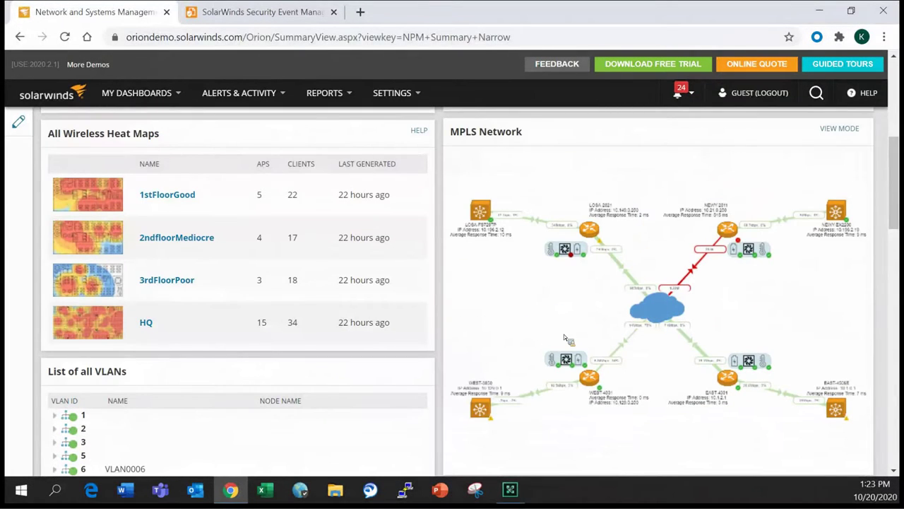
{"action": "left_click", "coordinate": [570, 255]}
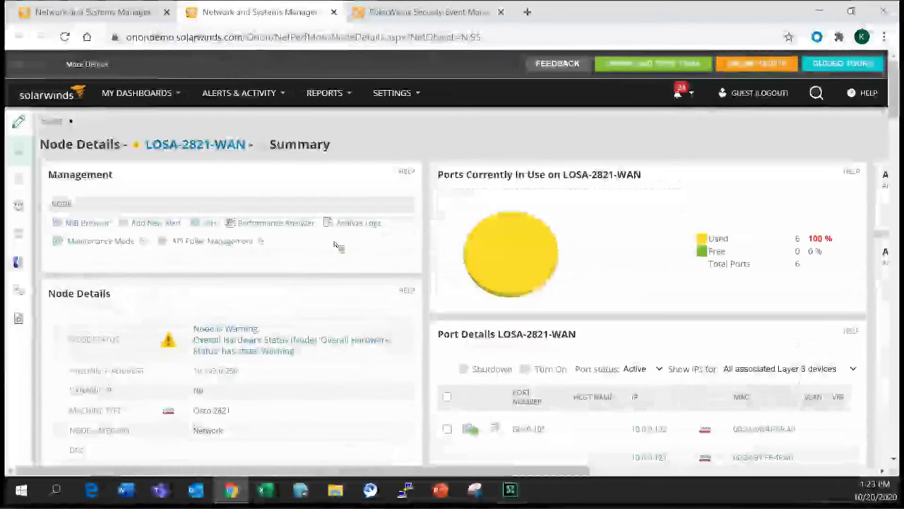
Review the LOSA-2821-WAN node details and expand the Fan sensors under Current Hardware Health to check each fan's status.
{"action": "scroll", "coordinate": [236, 141], "scroll_direction": "down", "scroll_amount": 3}
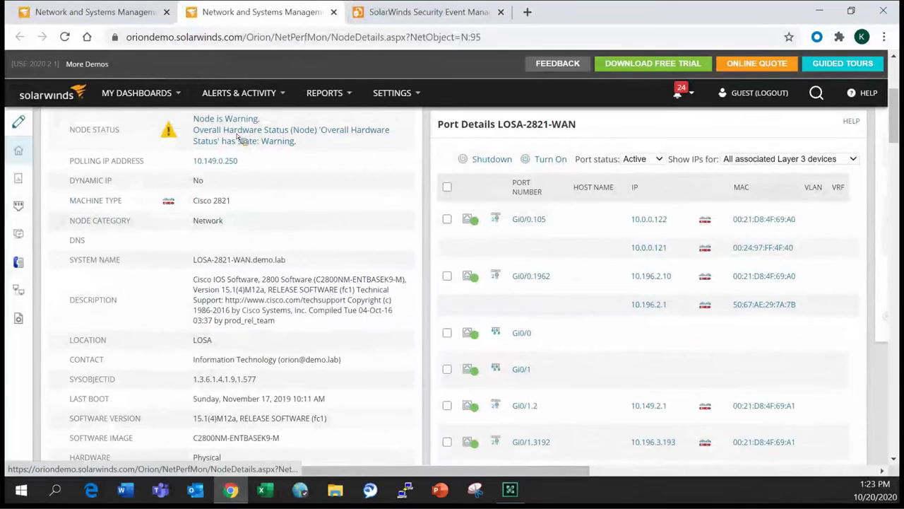
{"action": "scroll", "coordinate": [249, 145], "scroll_direction": "down", "scroll_amount": 3}
{"action": "scroll", "coordinate": [249, 145], "scroll_direction": "down", "scroll_amount": 2}
{"action": "scroll", "coordinate": [342, 162], "scroll_direction": "down", "scroll_amount": 5}
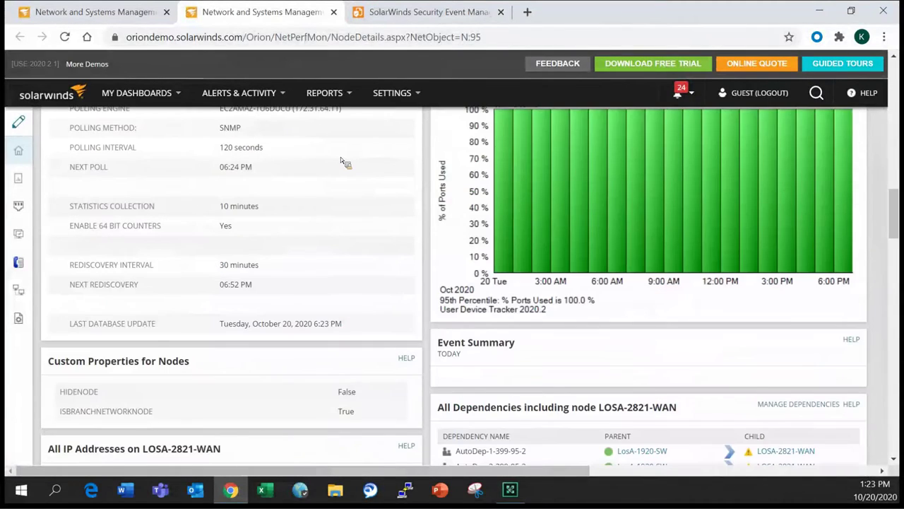
{"action": "scroll", "coordinate": [340, 157], "scroll_direction": "down", "scroll_amount": 1}
{"action": "scroll", "coordinate": [340, 157], "scroll_direction": "down", "scroll_amount": 3}
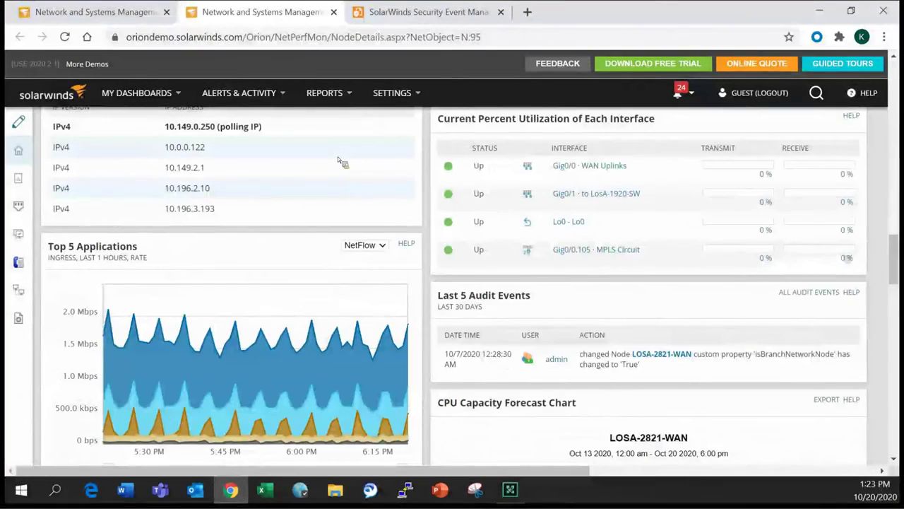
{"action": "scroll", "coordinate": [341, 156], "scroll_direction": "up", "scroll_amount": 3}
{"action": "scroll", "coordinate": [340, 157], "scroll_direction": "up", "scroll_amount": 3}
{"action": "scroll", "coordinate": [113, 350], "scroll_direction": "up", "scroll_amount": 3}
{"action": "left_click", "coordinate": [65, 346]}
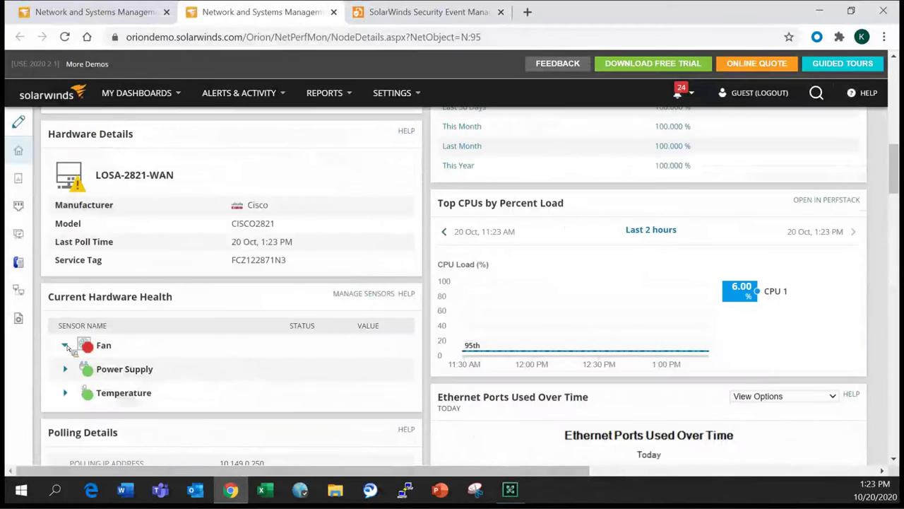
{"action": "scroll", "coordinate": [94, 306], "scroll_direction": "down", "scroll_amount": 1}
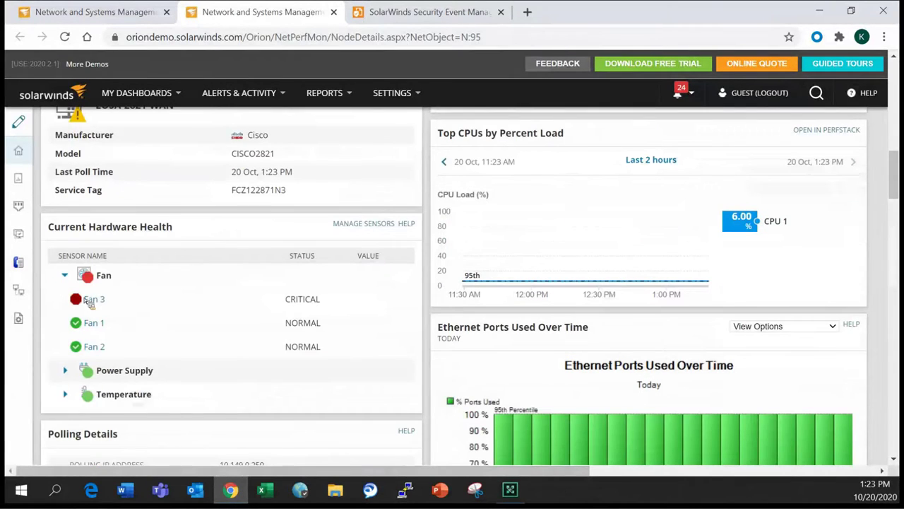
Return to the NPM Summary dashboard and examine the routers, links and the LOSA switch on the MPLS Network map.
{"action": "left_click", "coordinate": [92, 12]}
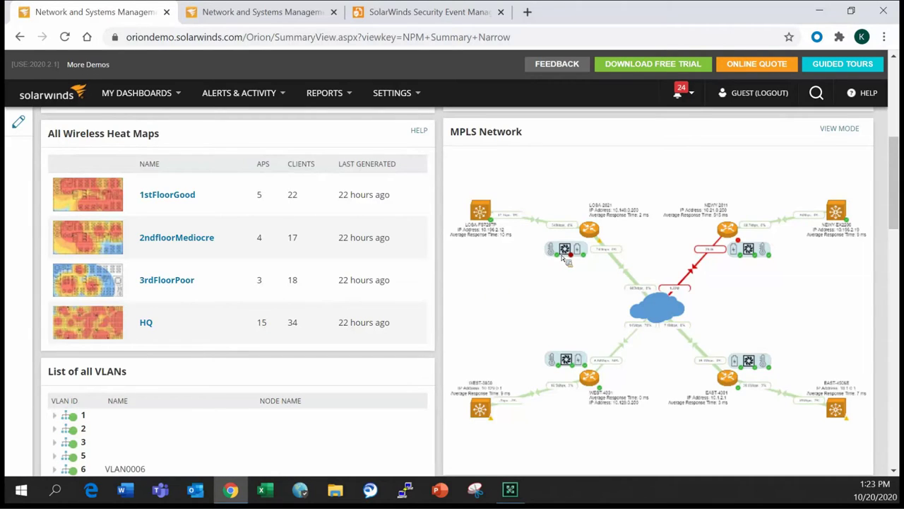
{"action": "scroll", "coordinate": [543, 311], "scroll_direction": "up", "scroll_amount": 2}
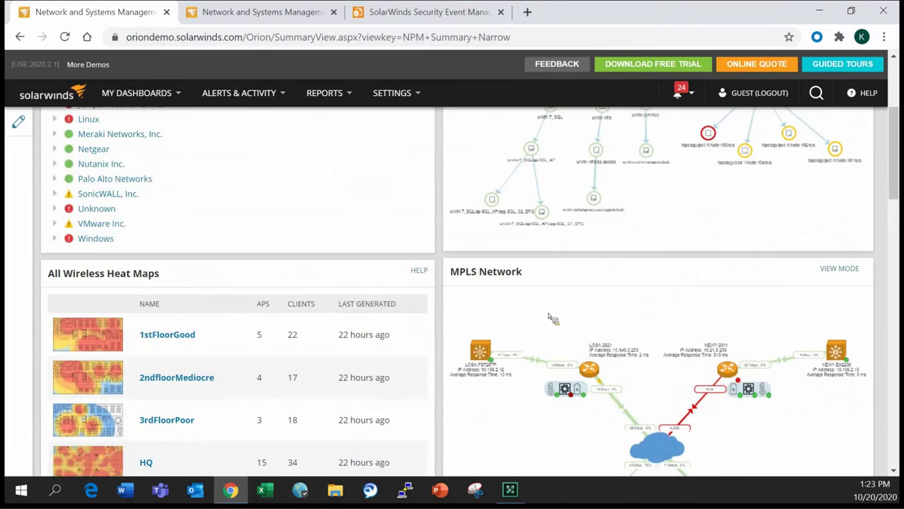
{"action": "scroll", "coordinate": [549, 316], "scroll_direction": "up", "scroll_amount": 3}
{"action": "scroll", "coordinate": [558, 297], "scroll_direction": "down", "scroll_amount": 3}
{"action": "scroll", "coordinate": [471, 284], "scroll_direction": "down", "scroll_amount": 2}
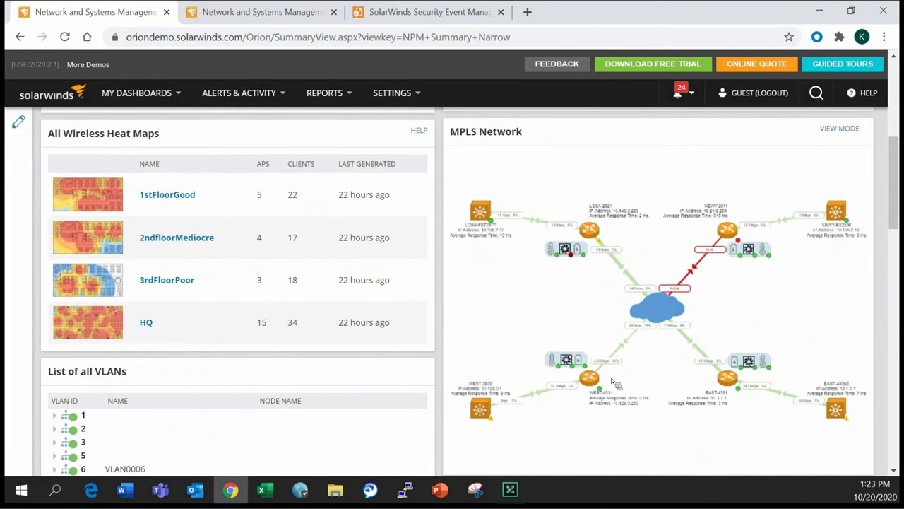
{"action": "mouse_move", "coordinate": [592, 235]}
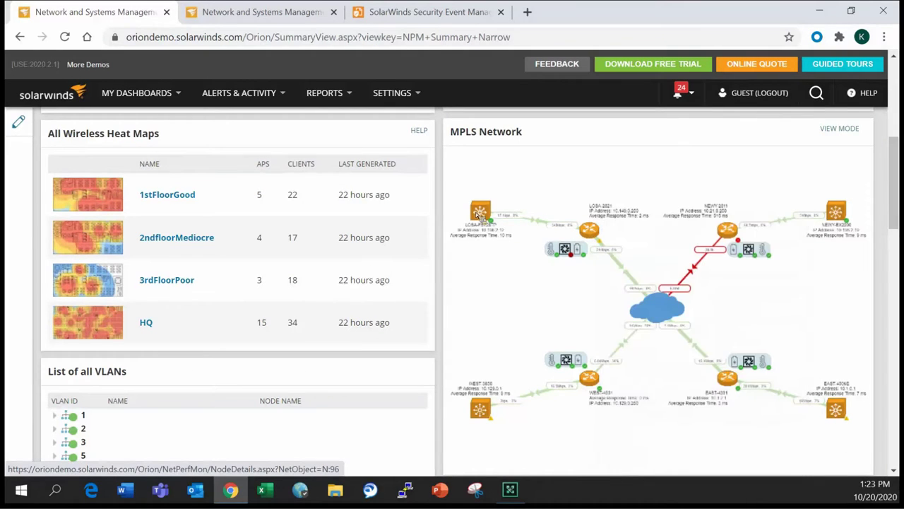
{"action": "mouse_move", "coordinate": [471, 216]}
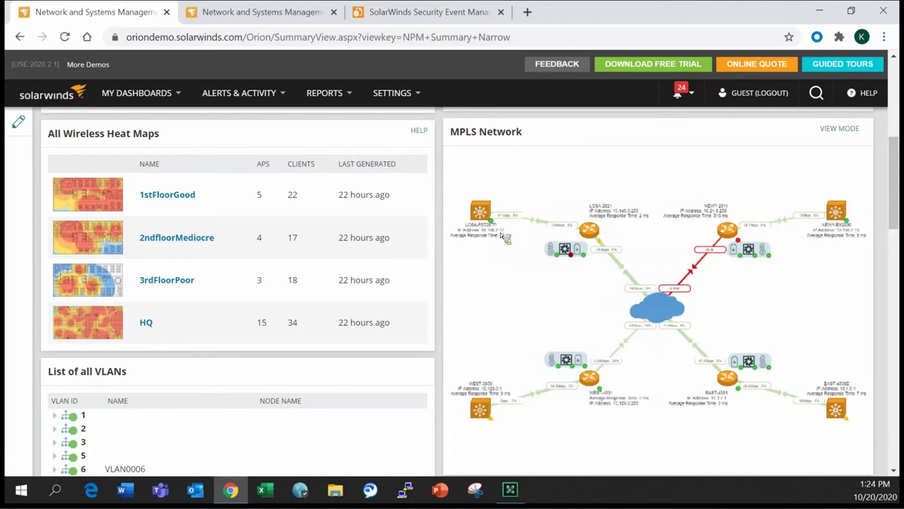
Open the Cisco APIC members list from the Cisco ACI Map, review the members' health scores, and close the list.
{"action": "scroll", "coordinate": [520, 317], "scroll_direction": "up", "scroll_amount": 5}
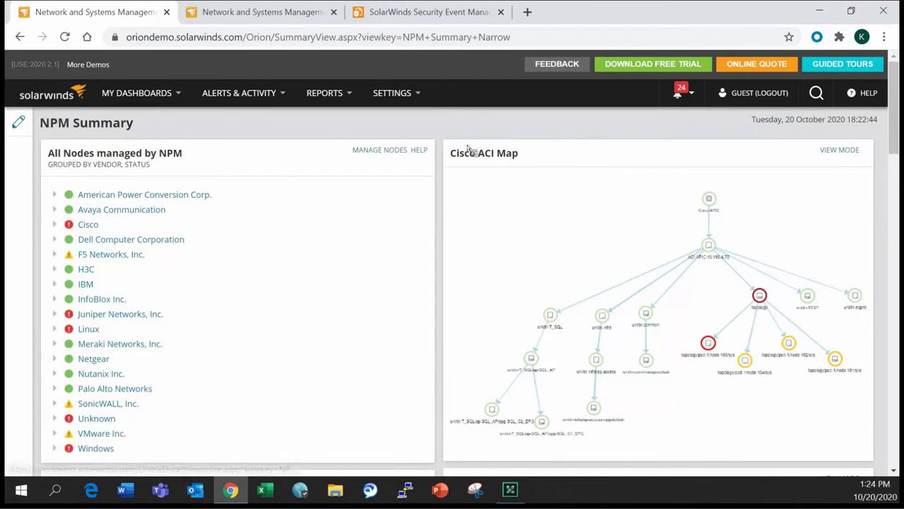
{"action": "scroll", "coordinate": [594, 185], "scroll_direction": "down", "scroll_amount": 2}
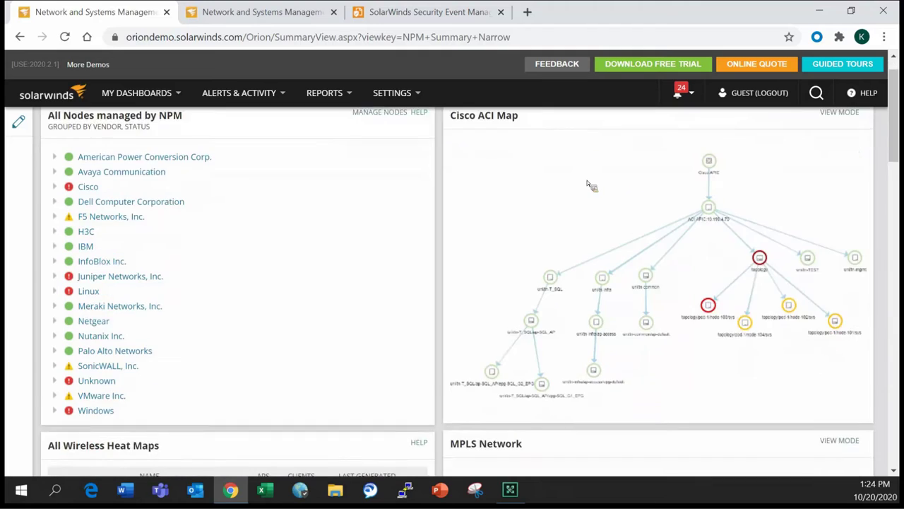
{"action": "scroll", "coordinate": [732, 199], "scroll_direction": "up", "scroll_amount": 2}
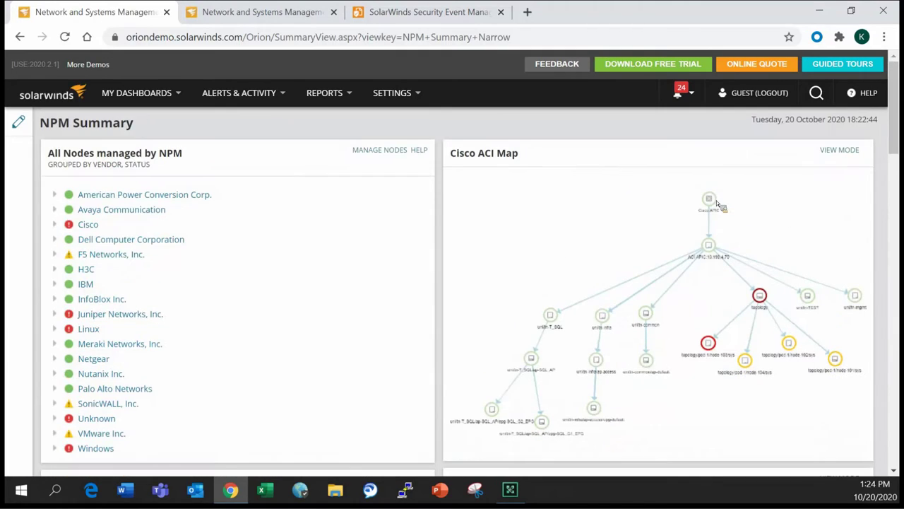
{"action": "left_click", "coordinate": [710, 246]}
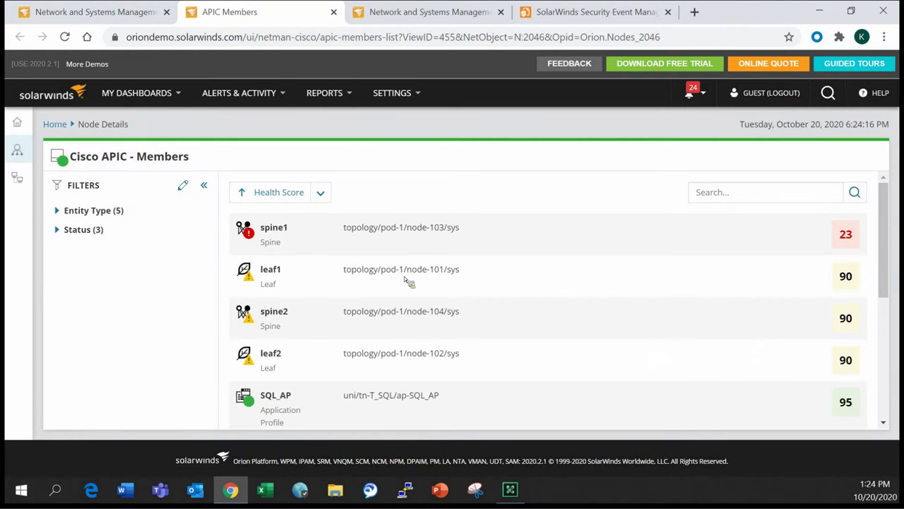
{"action": "scroll", "coordinate": [405, 278], "scroll_direction": "down", "scroll_amount": 5}
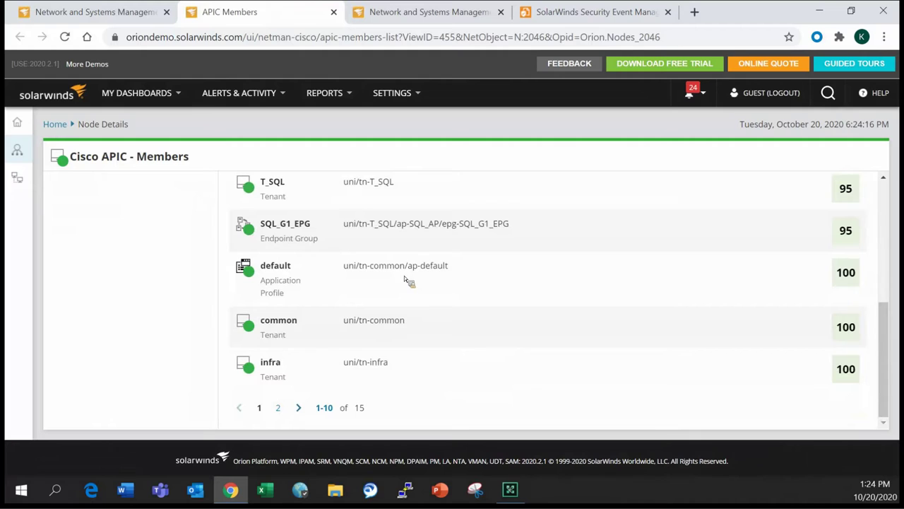
{"action": "left_click", "coordinate": [334, 12]}
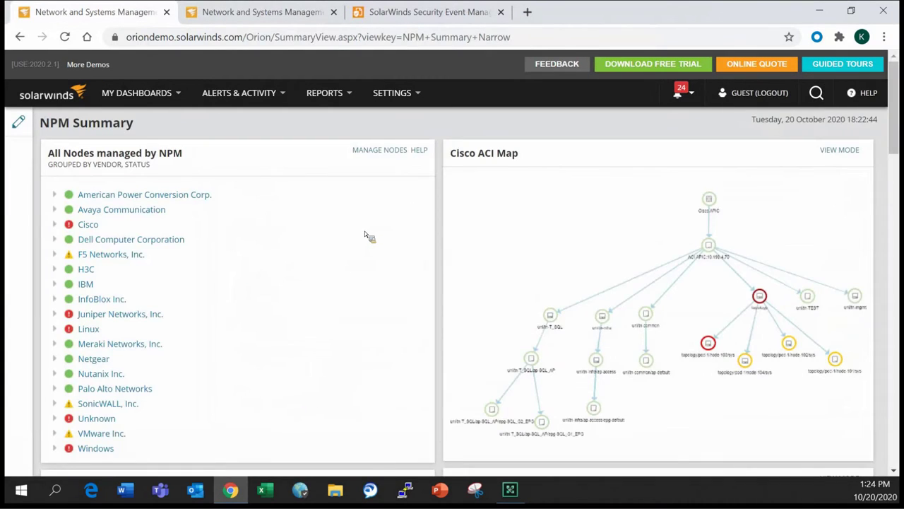
Browse the NPM Summary dashboard to Interfaces with High Percent Utilization and slightly narrow the column holding the VLAN list.
{"action": "scroll", "coordinate": [365, 231], "scroll_direction": "down", "scroll_amount": 6}
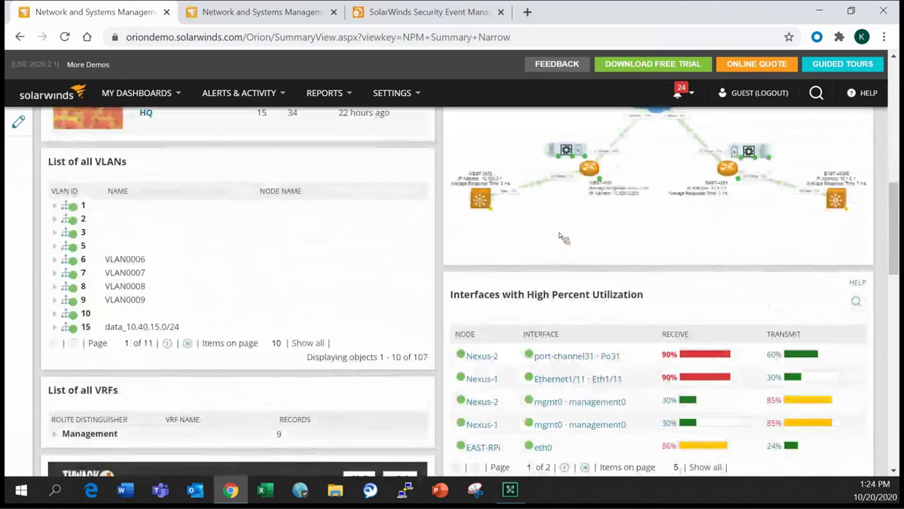
{"action": "scroll", "coordinate": [548, 159], "scroll_direction": "down", "scroll_amount": 2}
{"action": "scroll", "coordinate": [549, 180], "scroll_direction": "up", "scroll_amount": 3}
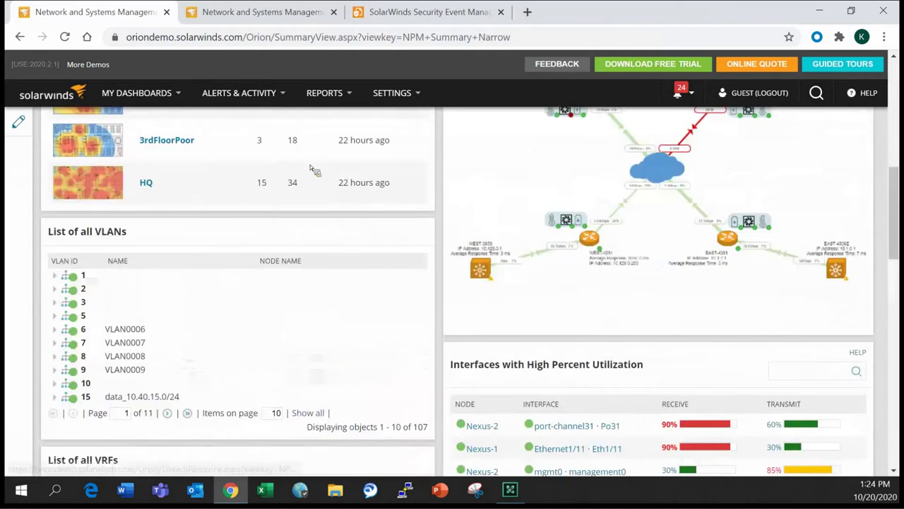
{"action": "scroll", "coordinate": [327, 166], "scroll_direction": "up", "scroll_amount": 8}
{"action": "scroll", "coordinate": [508, 210], "scroll_direction": "down", "scroll_amount": 9}
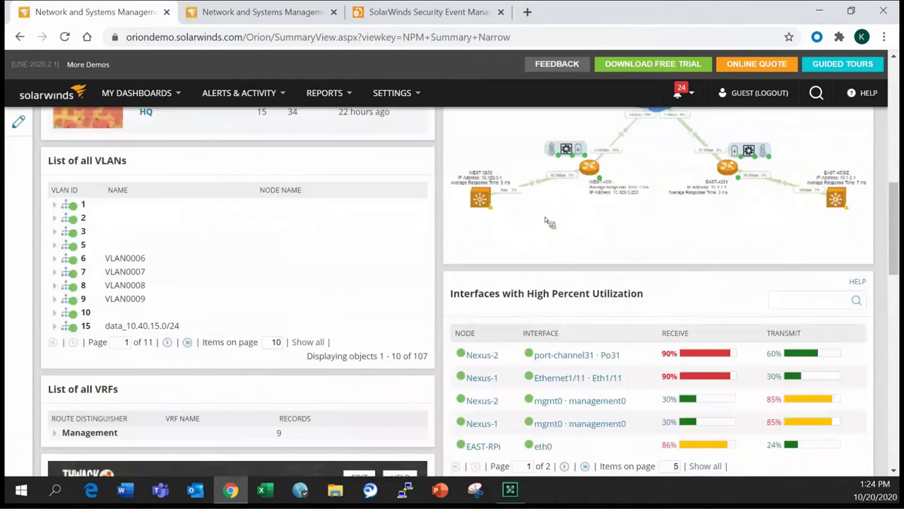
{"action": "scroll", "coordinate": [549, 221], "scroll_direction": "down", "scroll_amount": 2}
{"action": "left_click_drag", "start_coordinate": [435, 199], "coordinate": [428, 200]}
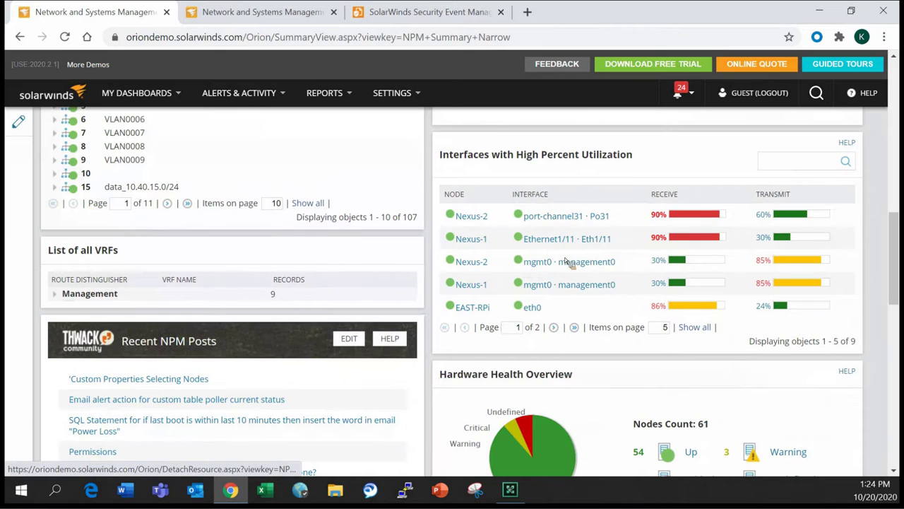
Examine the Cisco ACI Map, MPLS Network map and Interfaces with High Percent Utilization on the NPM Summary dashboard.
{"action": "scroll", "coordinate": [569, 263], "scroll_direction": "up", "scroll_amount": 1}
{"action": "scroll", "coordinate": [572, 302], "scroll_direction": "up", "scroll_amount": 10}
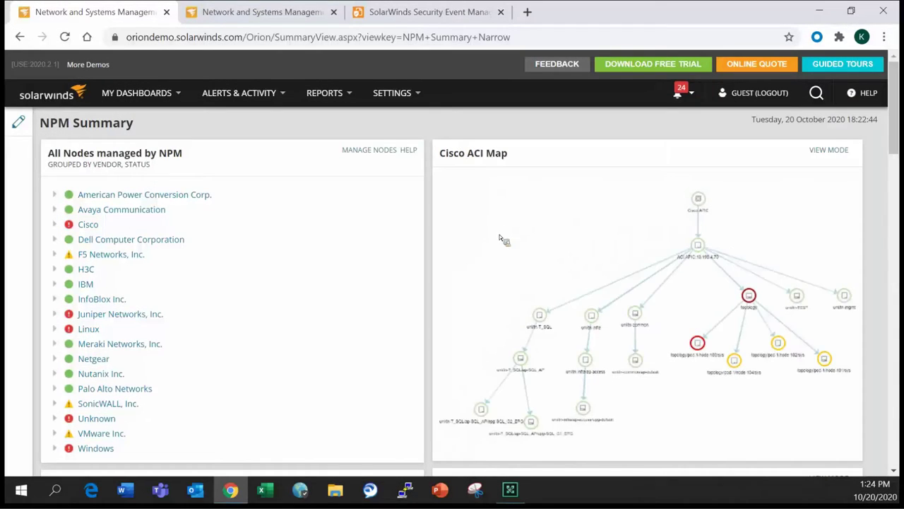
{"action": "scroll", "coordinate": [499, 239], "scroll_direction": "down", "scroll_amount": 3}
{"action": "scroll", "coordinate": [503, 237], "scroll_direction": "down", "scroll_amount": 10}
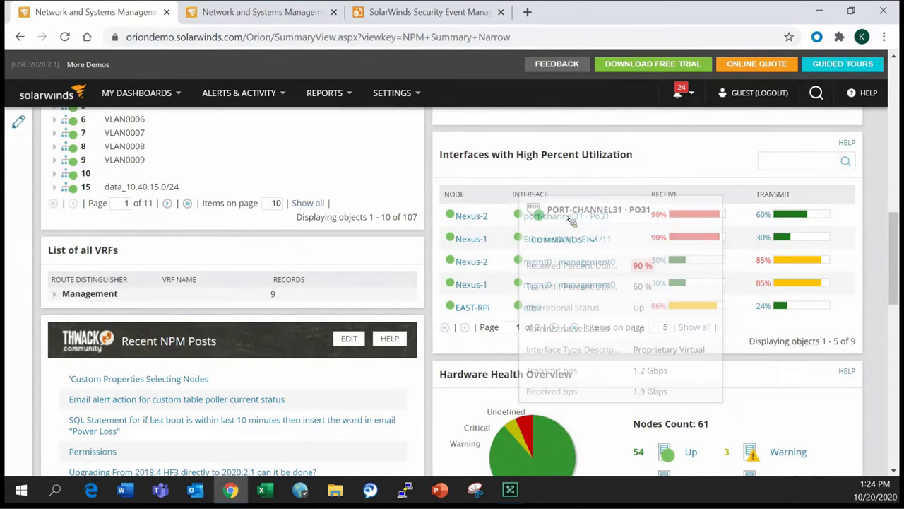
{"action": "scroll", "coordinate": [486, 234], "scroll_direction": "up", "scroll_amount": 4}
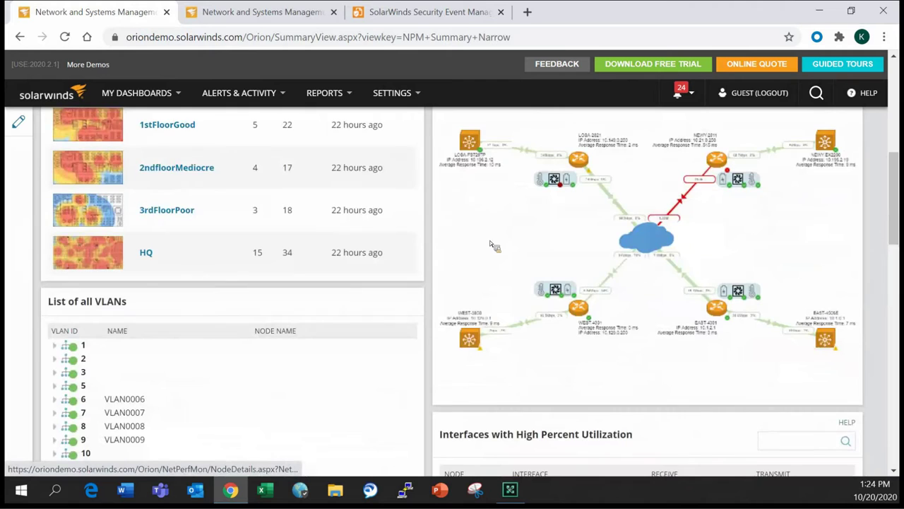
{"action": "scroll", "coordinate": [489, 240], "scroll_direction": "up", "scroll_amount": 8}
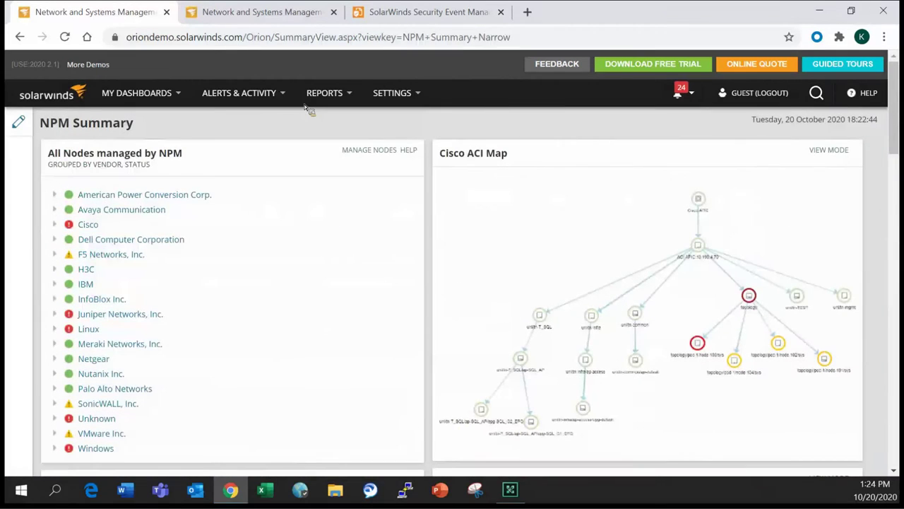
{"action": "mouse_move", "coordinate": [146, 95]}
{"action": "scroll", "coordinate": [371, 277], "scroll_direction": "down", "scroll_amount": 3}
{"action": "scroll", "coordinate": [565, 295], "scroll_direction": "up", "scroll_amount": 1}
{"action": "scroll", "coordinate": [565, 294], "scroll_direction": "down", "scroll_amount": 5}
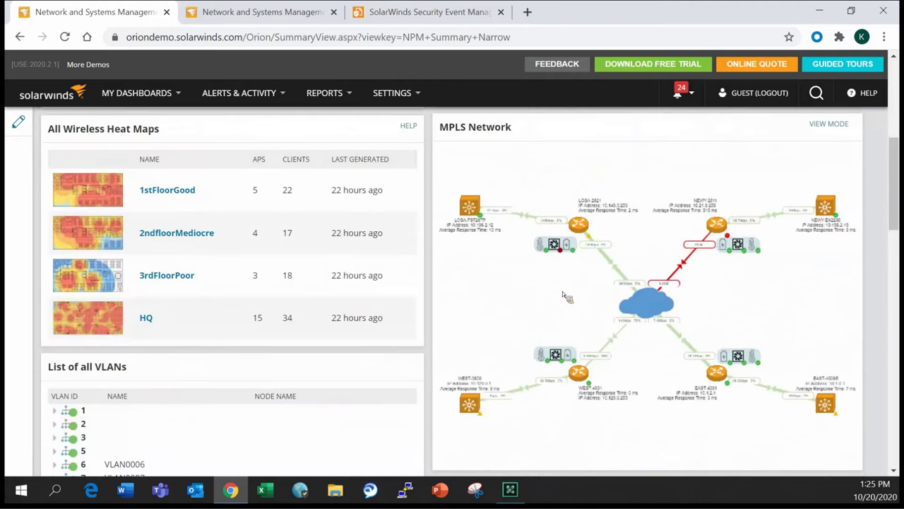
{"action": "scroll", "coordinate": [487, 258], "scroll_direction": "down", "scroll_amount": 2}
{"action": "scroll", "coordinate": [388, 203], "scroll_direction": "up", "scroll_amount": 5}
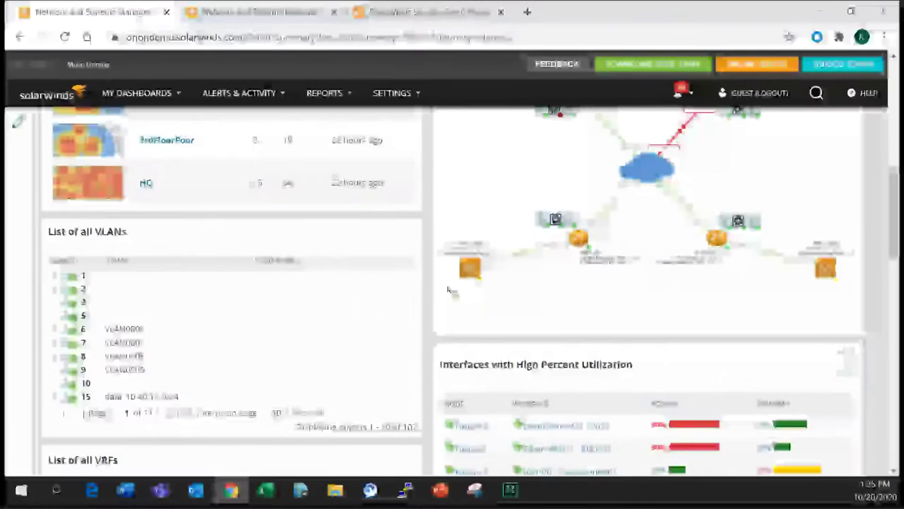
{"action": "scroll", "coordinate": [388, 203], "scroll_direction": "up", "scroll_amount": 3}
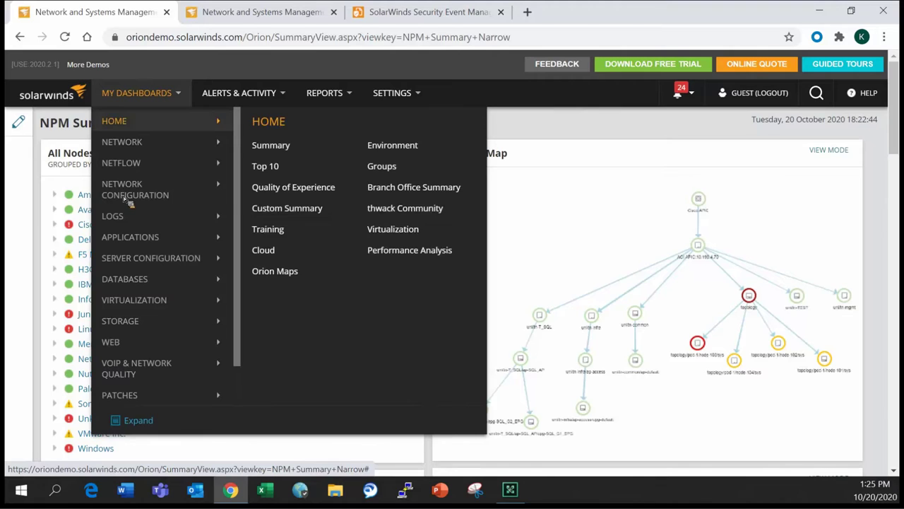
Open the network configuration Config Summary and review its charts, firmware vulnerabilities and end-of-support devices, down to Last 5 Config Changes.
{"action": "mouse_move", "coordinate": [145, 195]}
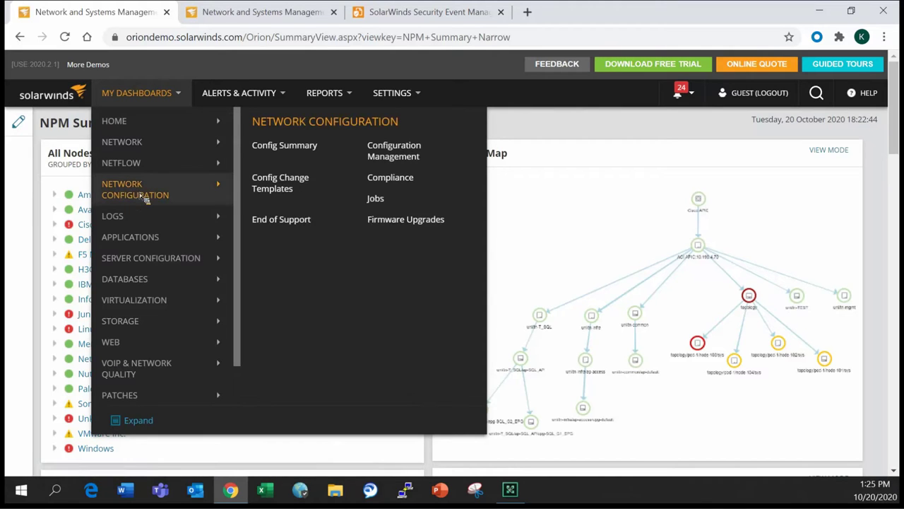
{"action": "left_click", "coordinate": [286, 146]}
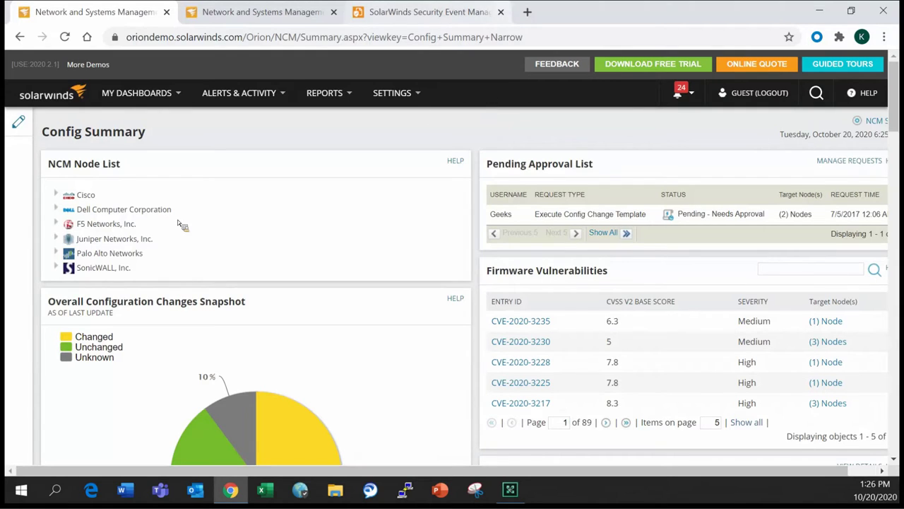
{"action": "scroll", "coordinate": [300, 222], "scroll_direction": "down", "scroll_amount": 3}
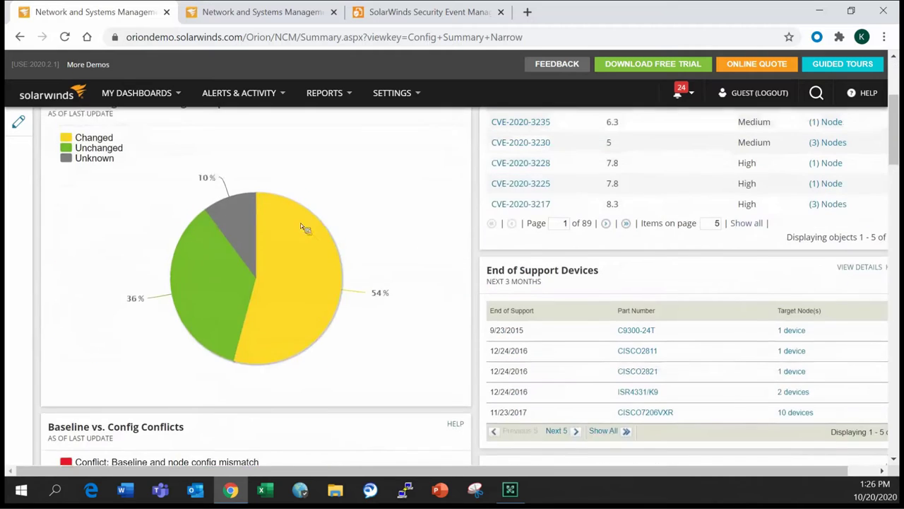
{"action": "scroll", "coordinate": [304, 226], "scroll_direction": "up", "scroll_amount": 3}
{"action": "scroll", "coordinate": [540, 308], "scroll_direction": "down", "scroll_amount": 3}
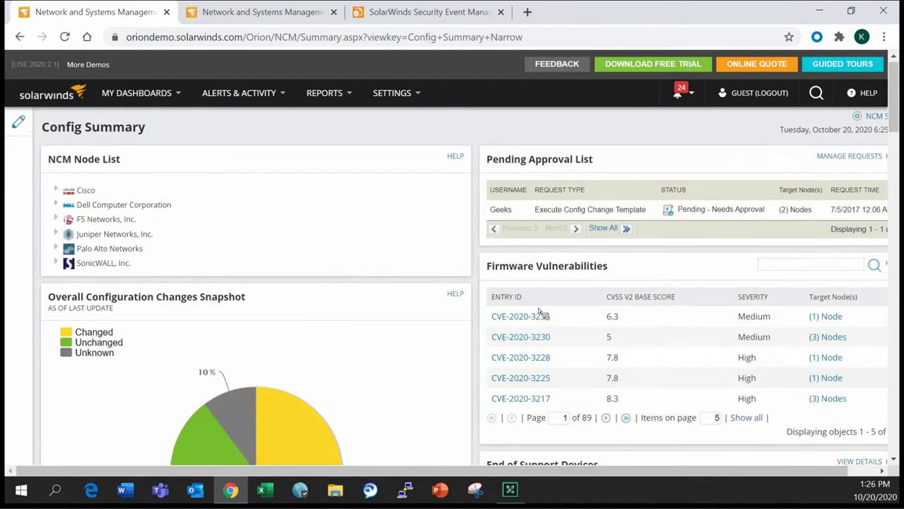
{"action": "scroll", "coordinate": [681, 291], "scroll_direction": "down", "scroll_amount": 2}
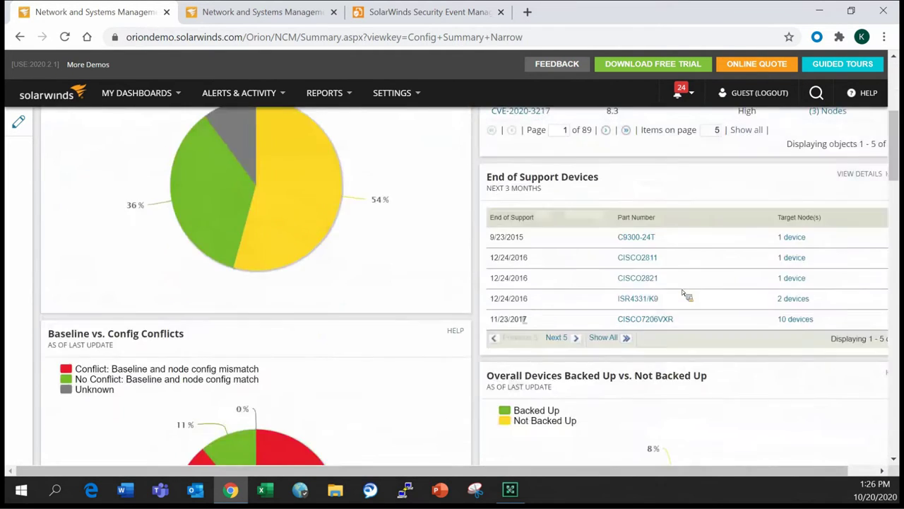
{"action": "scroll", "coordinate": [681, 291], "scroll_direction": "down", "scroll_amount": 5}
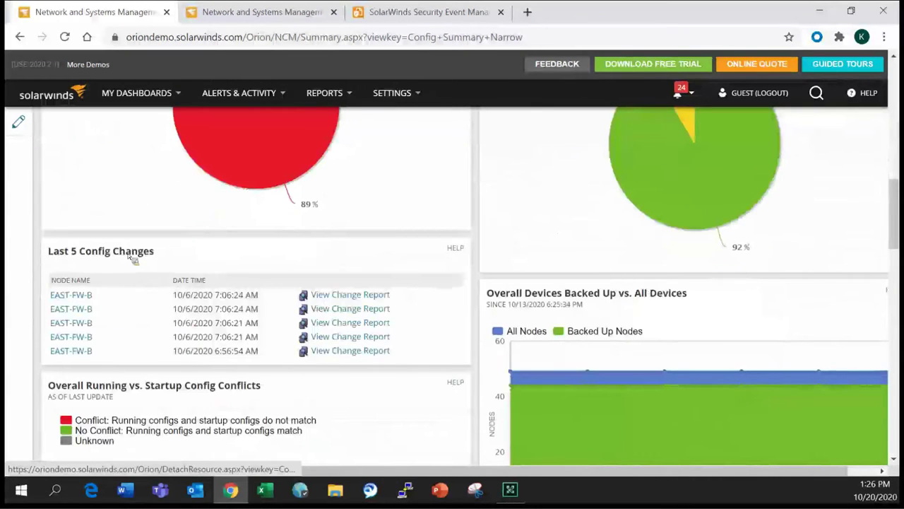
View the change report for the first EAST-FW-B entry, highlight the two added withRemark access-list lines, and return to Config Summary.
{"action": "left_click", "coordinate": [333, 296]}
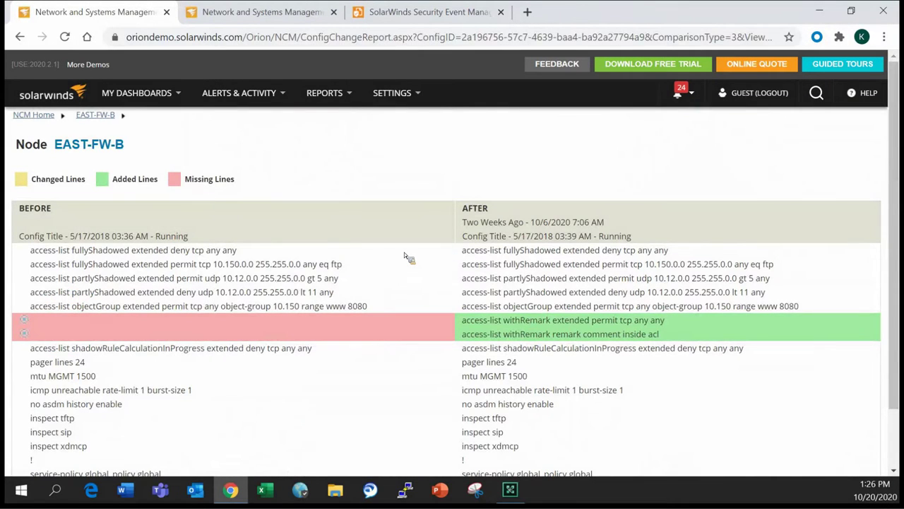
{"action": "scroll", "coordinate": [416, 268], "scroll_direction": "down", "scroll_amount": 1}
{"action": "scroll", "coordinate": [416, 268], "scroll_direction": "up", "scroll_amount": 1}
{"action": "scroll", "coordinate": [416, 270], "scroll_direction": "up", "scroll_amount": 1}
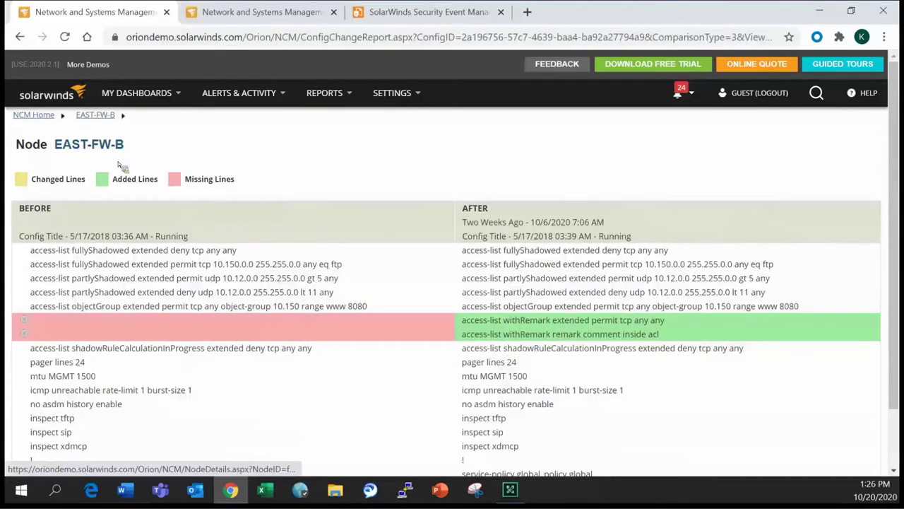
{"action": "left_click_drag", "start_coordinate": [460, 321], "coordinate": [705, 340]}
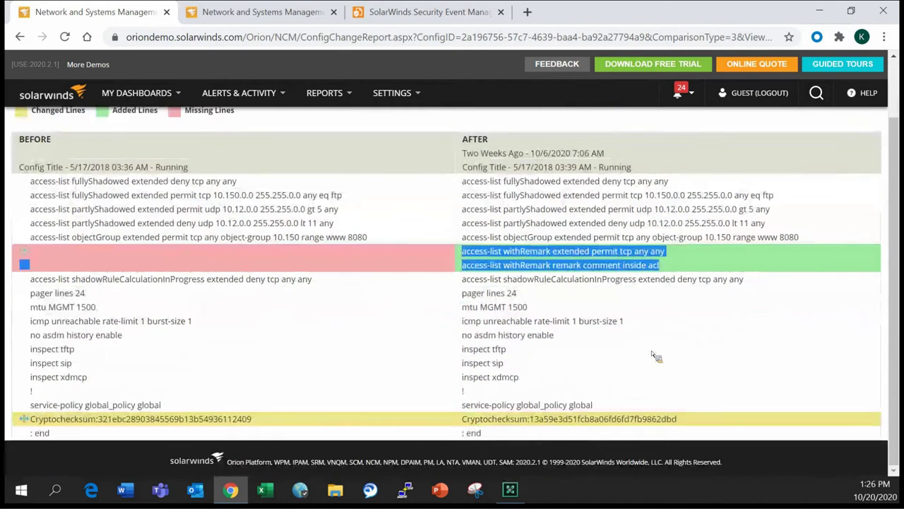
{"action": "left_click", "coordinate": [652, 350]}
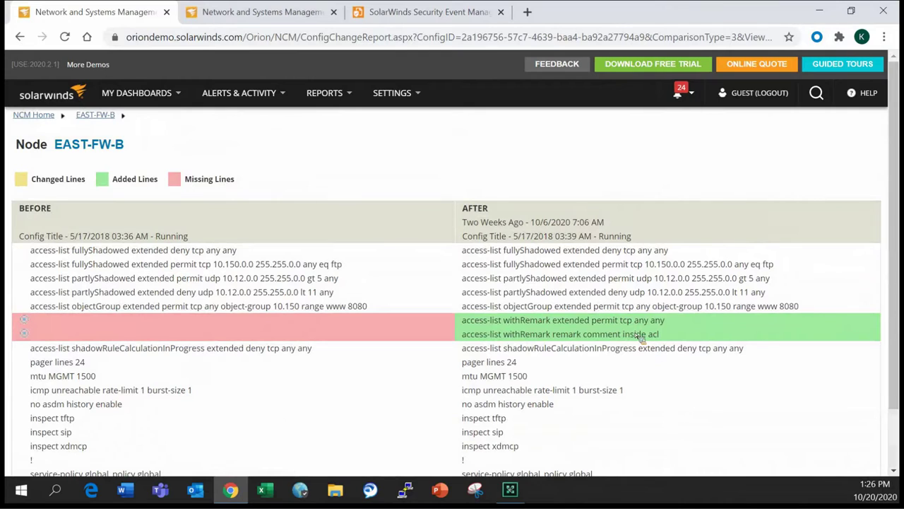
{"action": "left_click", "coordinate": [22, 38]}
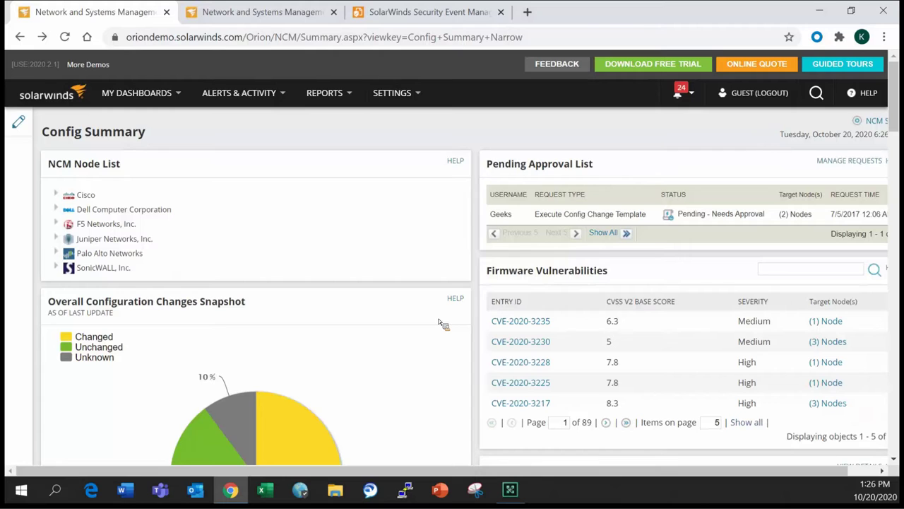
Reopen the first EAST-FW-B change report from Last 5 Config Changes, go back, and look over the remaining Config Summary charts.
{"action": "scroll", "coordinate": [412, 327], "scroll_direction": "down", "scroll_amount": 5}
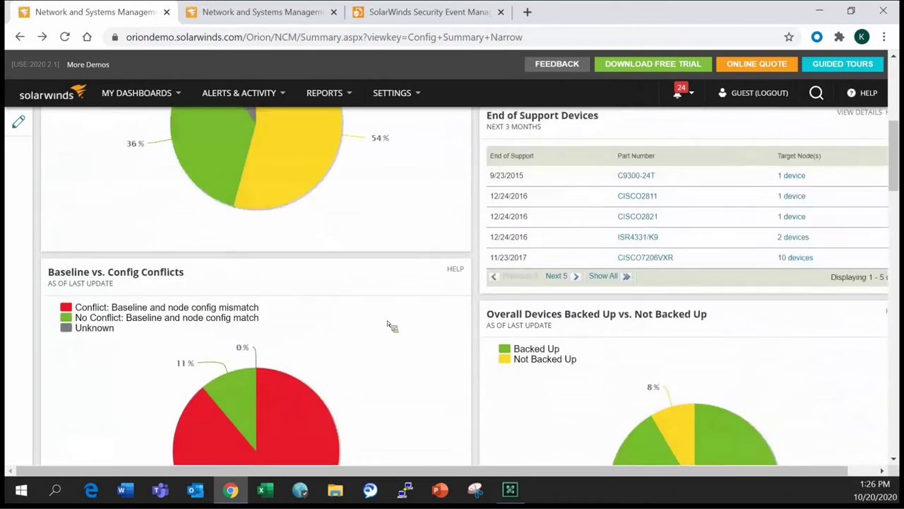
{"action": "scroll", "coordinate": [387, 325], "scroll_direction": "down", "scroll_amount": 6}
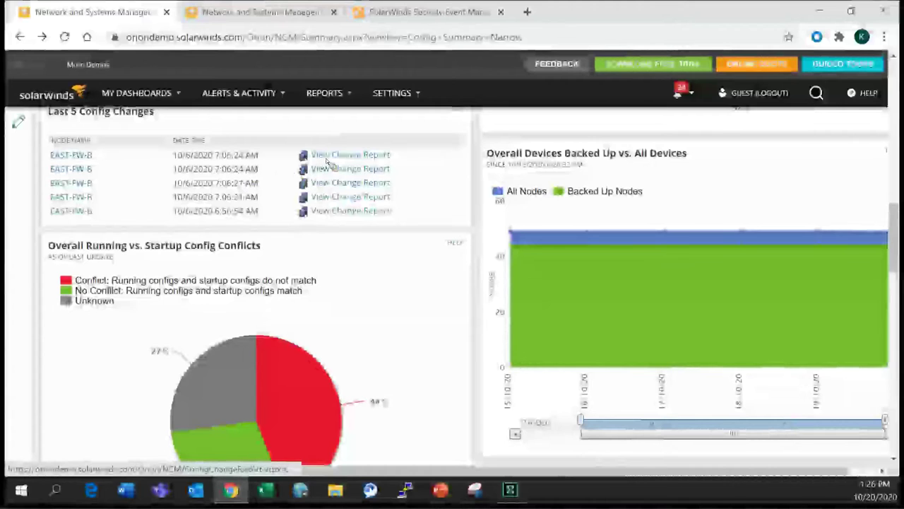
{"action": "left_click", "coordinate": [326, 161]}
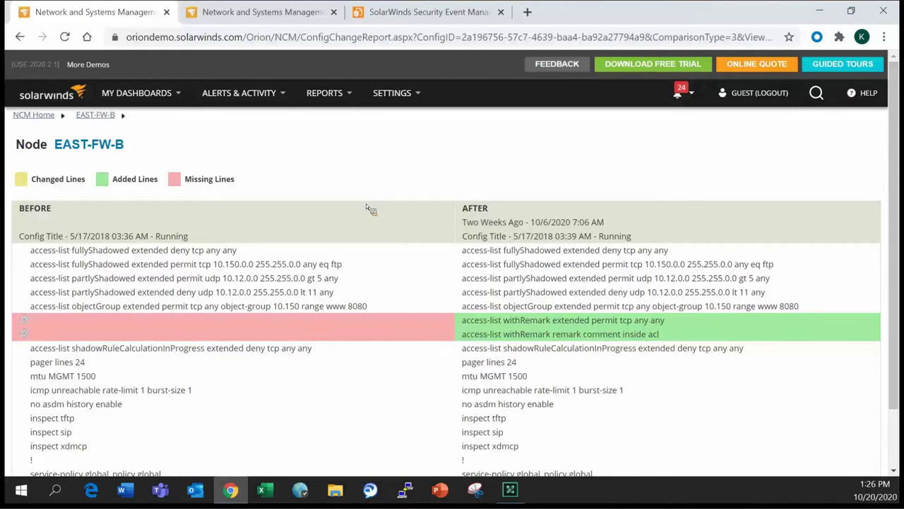
{"action": "left_click", "coordinate": [19, 37]}
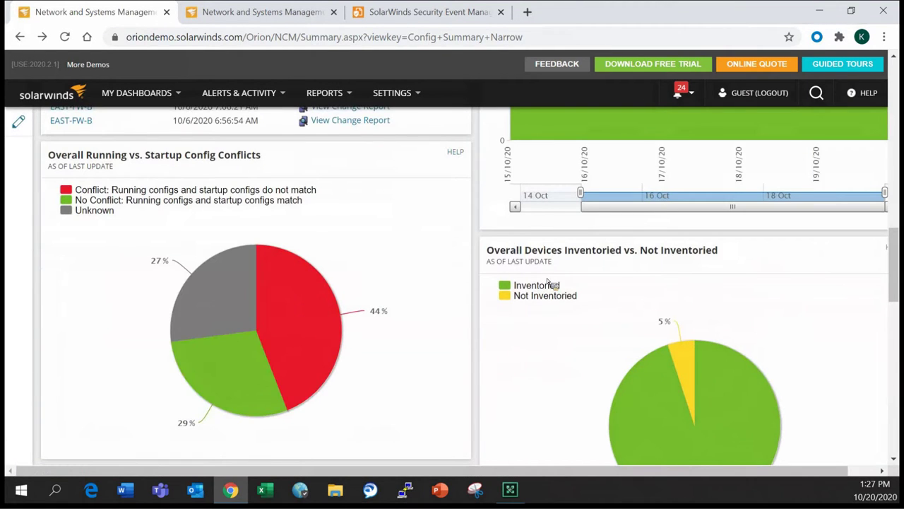
{"action": "scroll", "coordinate": [544, 263], "scroll_direction": "down", "scroll_amount": 5}
{"action": "scroll", "coordinate": [541, 265], "scroll_direction": "up", "scroll_amount": 5}
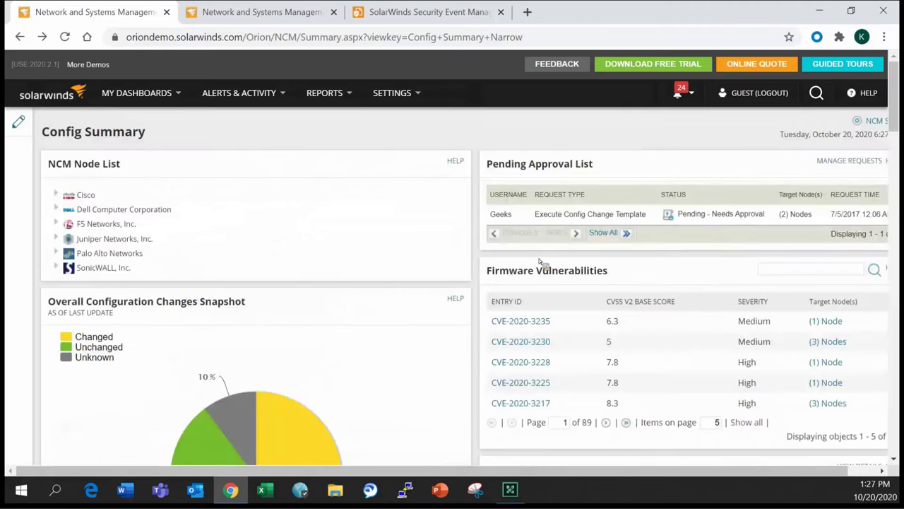
Open the network configuration Compliance page and review the list of compliance policy reports.
{"action": "left_click", "coordinate": [139, 96]}
{"action": "mouse_move", "coordinate": [136, 185]}
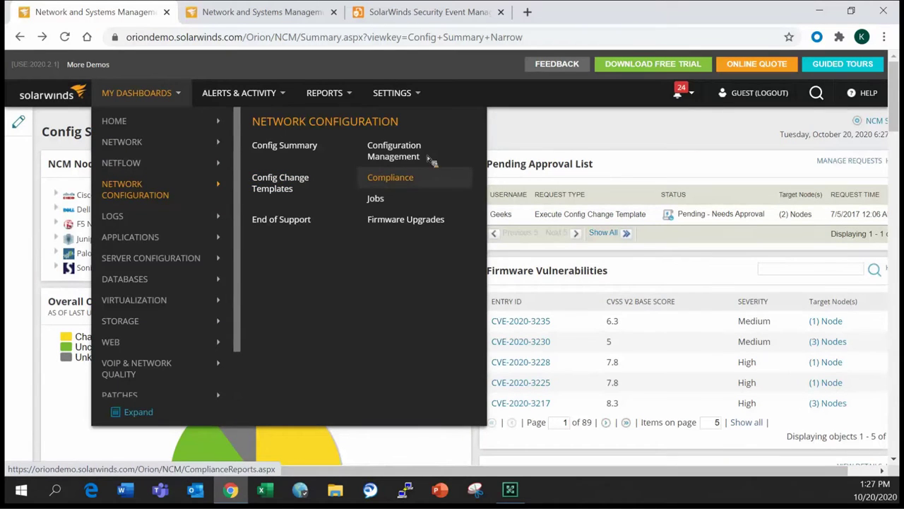
{"action": "left_click", "coordinate": [386, 180]}
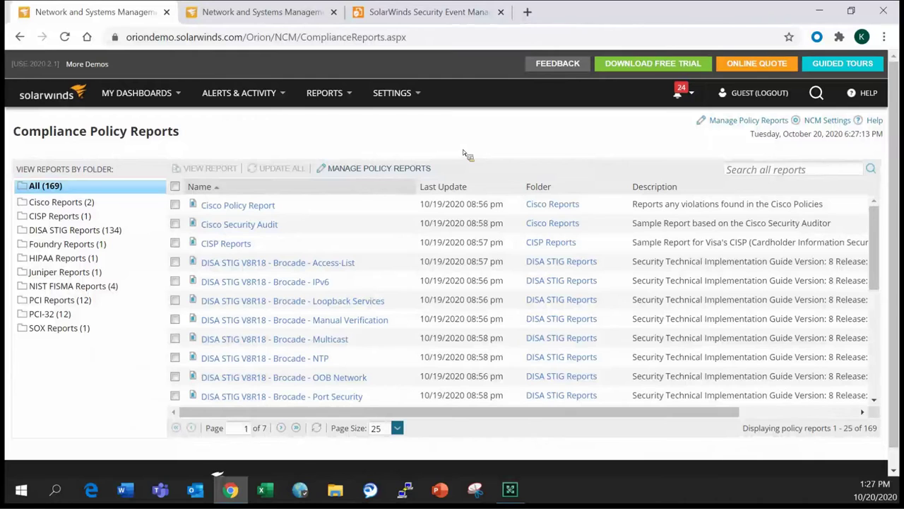
{"action": "scroll", "coordinate": [462, 149], "scroll_direction": "down", "scroll_amount": 1}
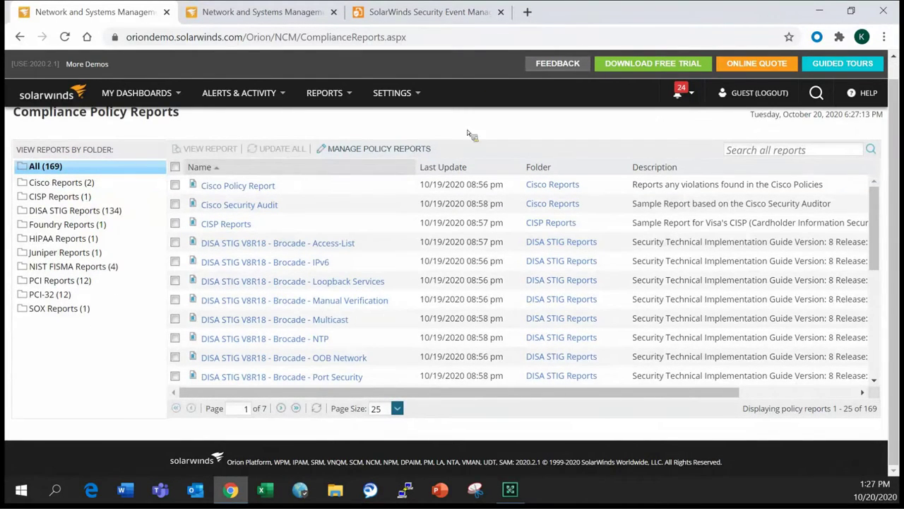
Open the Cisco Policy Report, sort it by Login Delay and by Disable IP Redirects & IP Unreachables, check Console Settings, and return.
{"action": "left_click", "coordinate": [240, 185]}
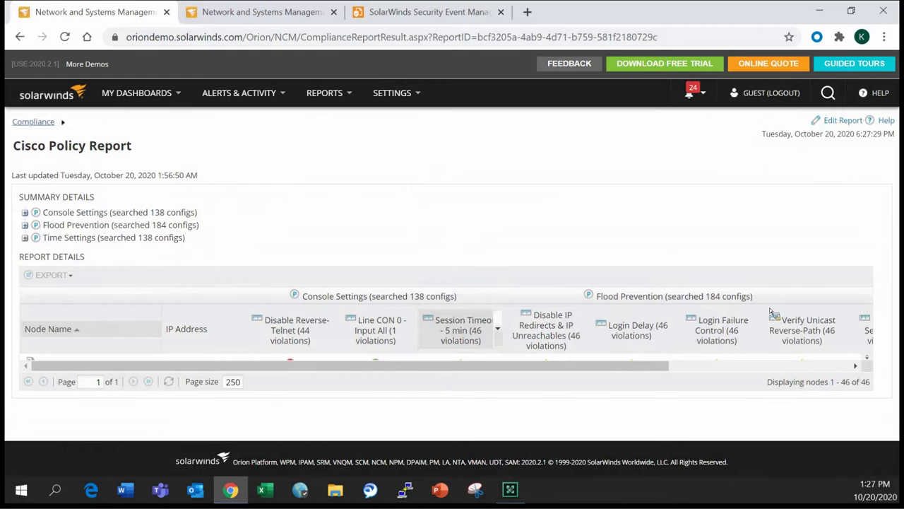
{"action": "left_click", "coordinate": [621, 336]}
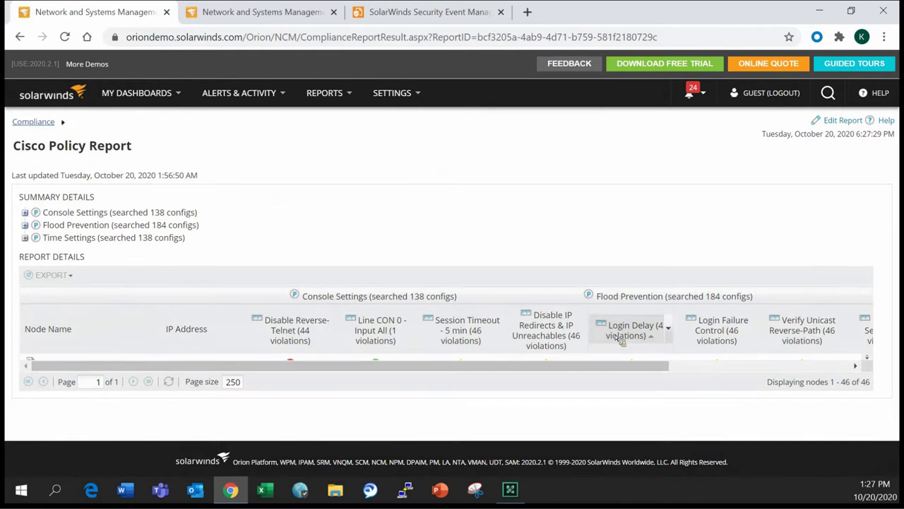
{"action": "left_click", "coordinate": [576, 332]}
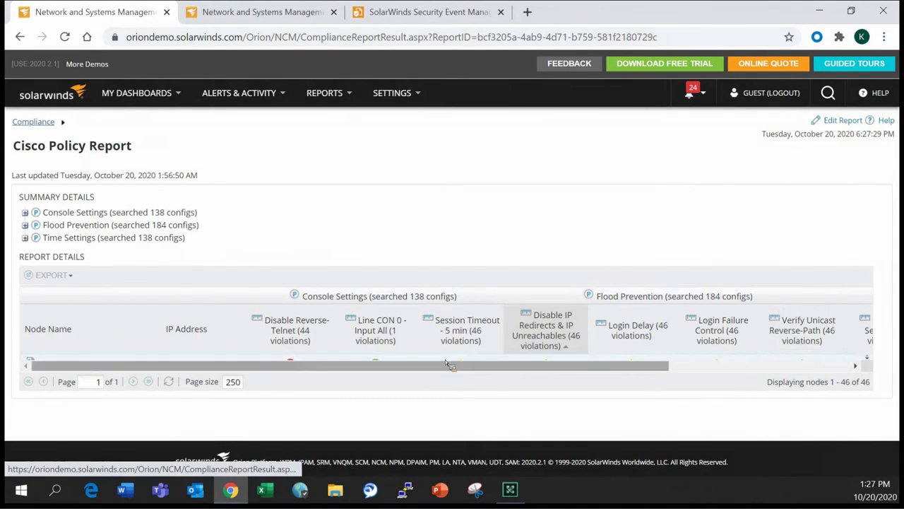
{"action": "left_click_drag", "start_coordinate": [461, 364], "coordinate": [465, 365]}
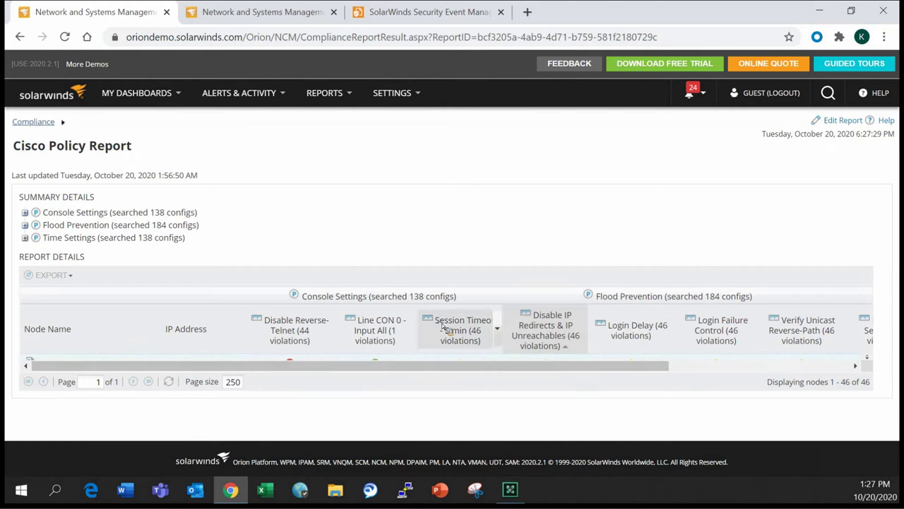
{"action": "left_click", "coordinate": [25, 212]}
{"action": "left_click", "coordinate": [26, 212]}
{"action": "left_click", "coordinate": [20, 37]}
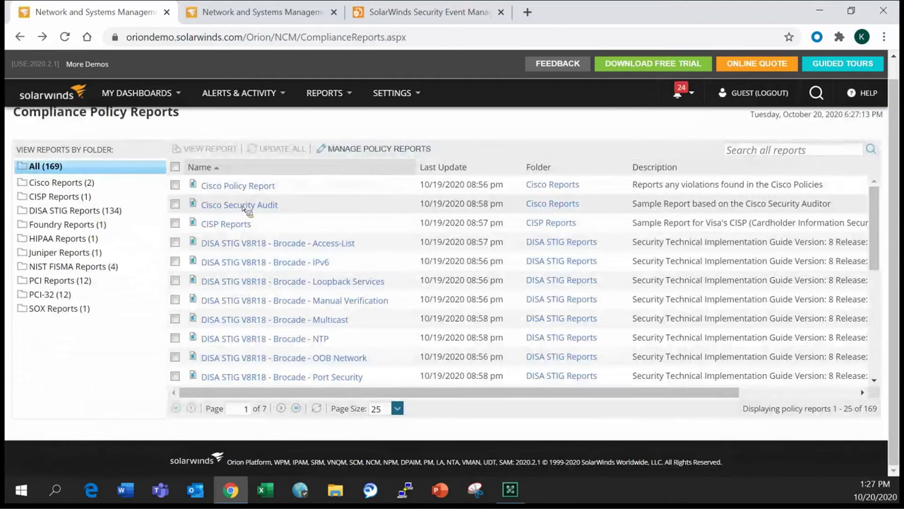
Open the Cisco Security Audit, review DEN-2691-INT.demo.lab's Disable IP Redirects & IP Unreachables violation and its remediation script options, and close the details.
{"action": "left_click", "coordinate": [243, 206]}
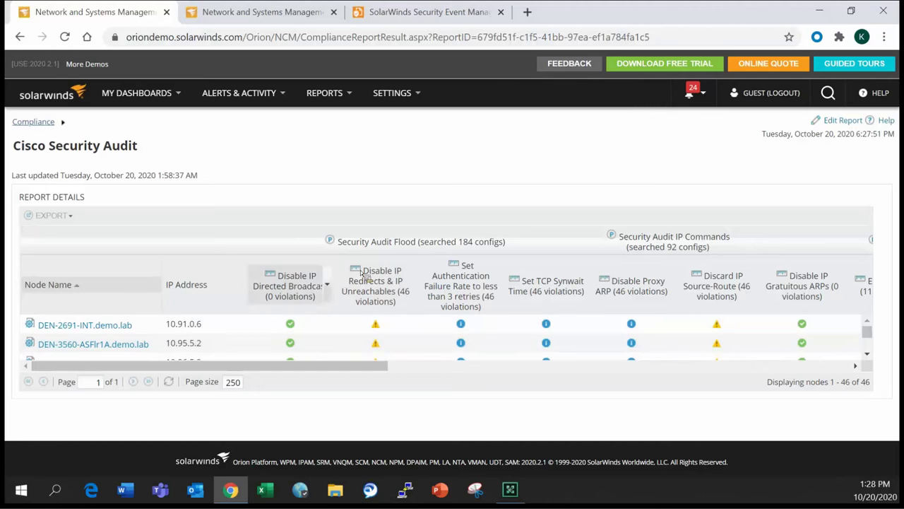
{"action": "left_click", "coordinate": [376, 324]}
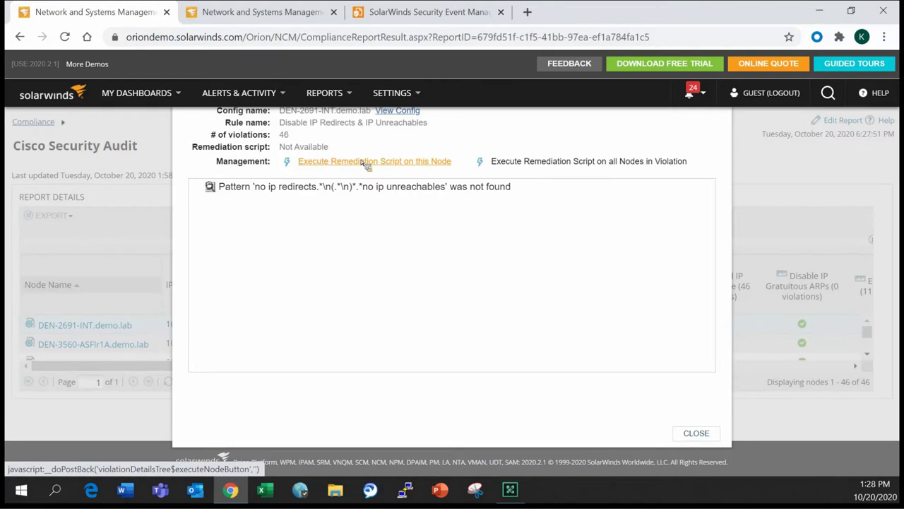
{"action": "left_click", "coordinate": [541, 161]}
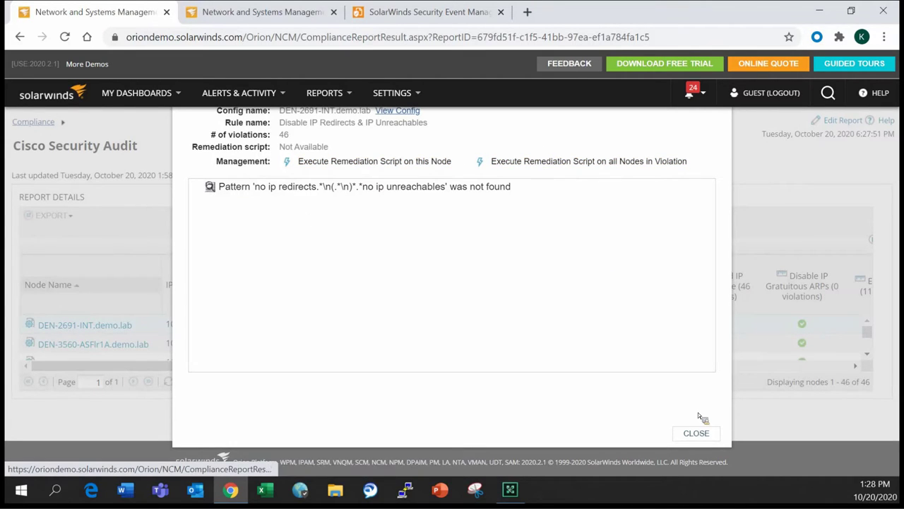
{"action": "left_click", "coordinate": [696, 433]}
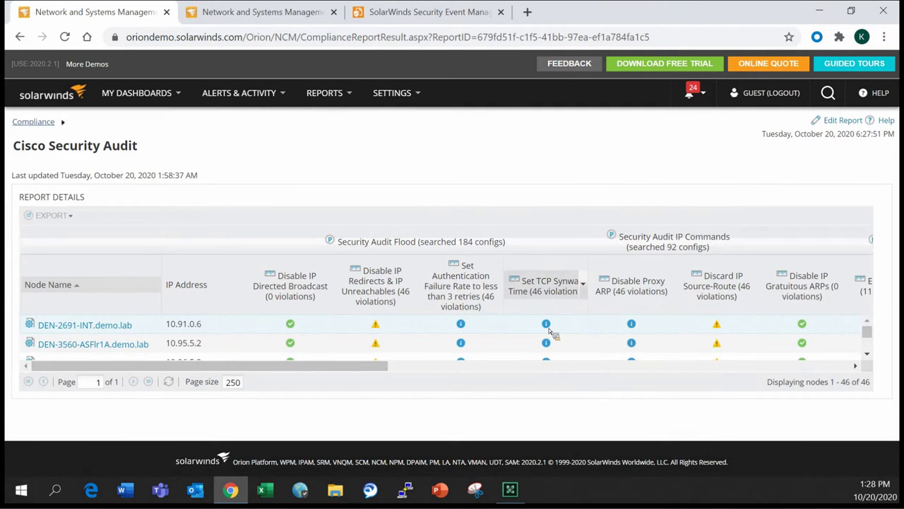
Look through the Cisco Security Audit results for the other listed nodes and return to the compliance policy reports.
{"action": "scroll", "coordinate": [544, 336], "scroll_direction": "down", "scroll_amount": 5}
{"action": "scroll", "coordinate": [543, 335], "scroll_direction": "down", "scroll_amount": 5}
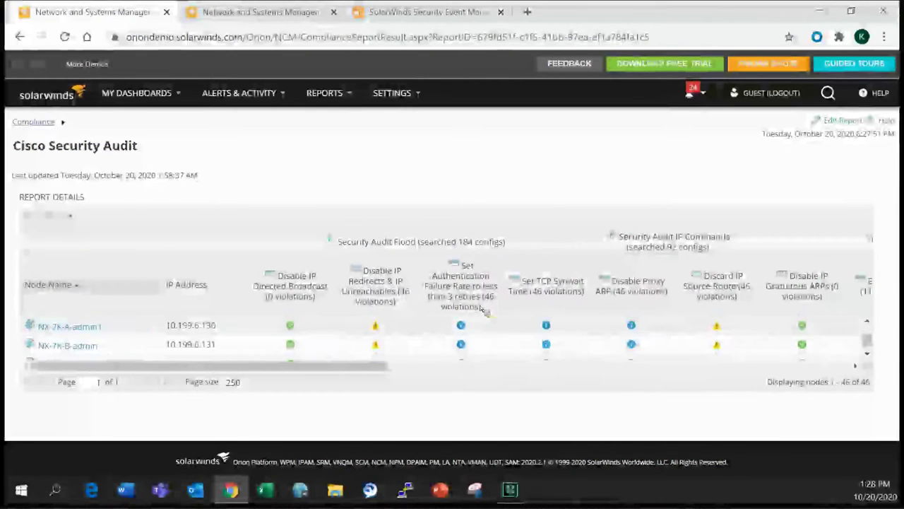
{"action": "scroll", "coordinate": [377, 335], "scroll_direction": "up", "scroll_amount": 10}
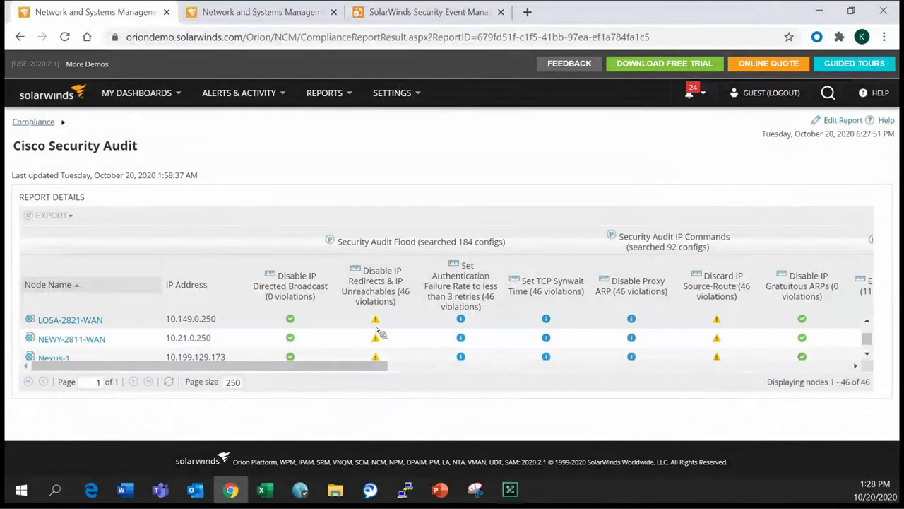
{"action": "left_click", "coordinate": [20, 37]}
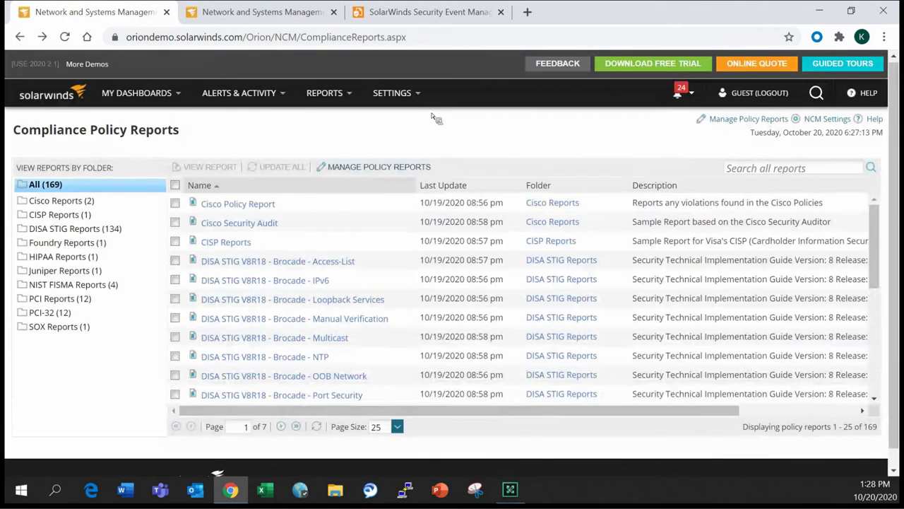
Open the network configuration's Config Change Templates page and review the available templates.
{"action": "left_click", "coordinate": [141, 94]}
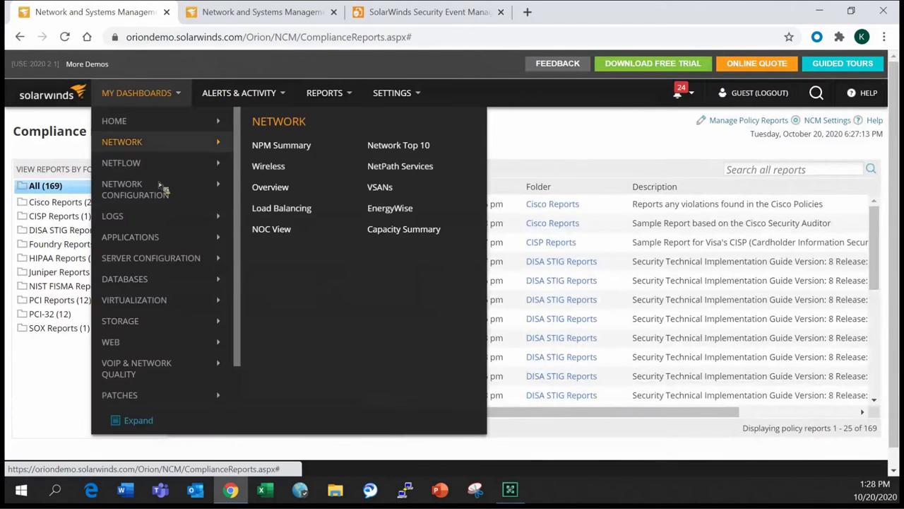
{"action": "mouse_move", "coordinate": [201, 190]}
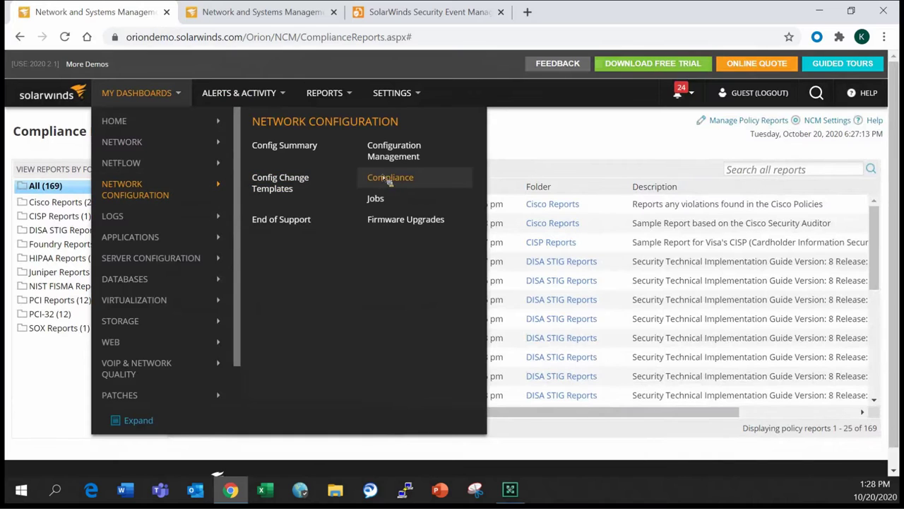
{"action": "left_click", "coordinate": [282, 182]}
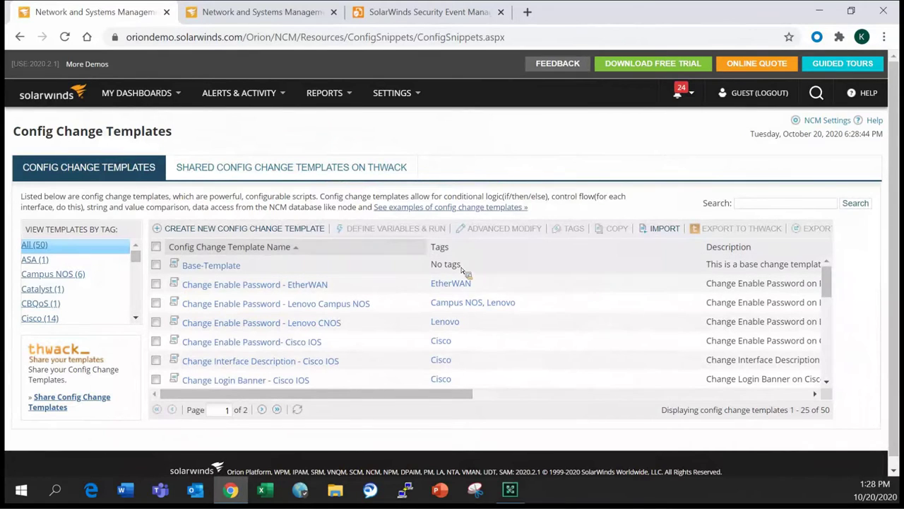
{"action": "scroll", "coordinate": [360, 283], "scroll_direction": "down", "scroll_amount": 5}
{"action": "scroll", "coordinate": [359, 282], "scroll_direction": "up", "scroll_amount": 5}
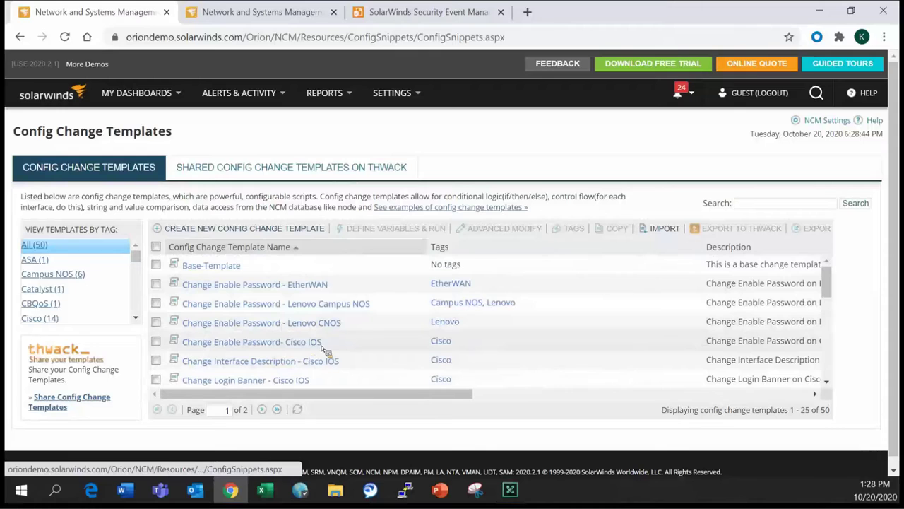
{"action": "scroll", "coordinate": [275, 289], "scroll_direction": "down", "scroll_amount": 5}
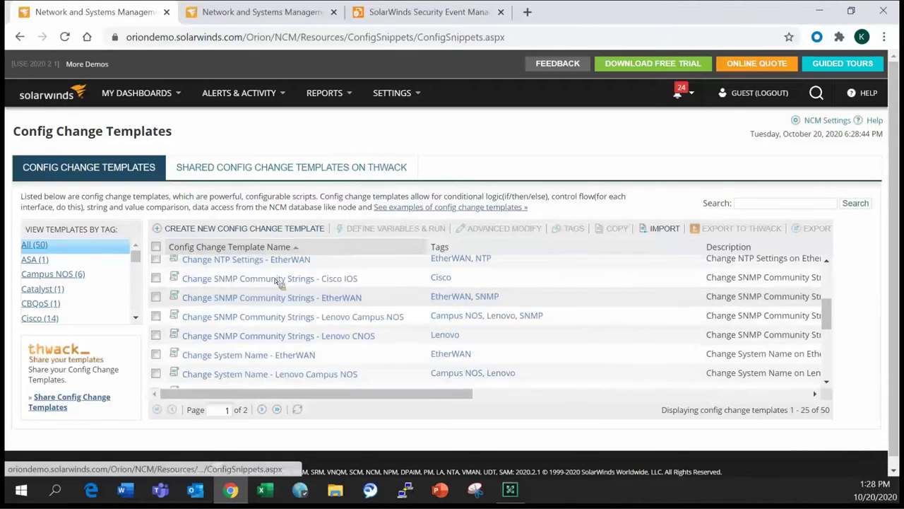
{"action": "scroll", "coordinate": [282, 286], "scroll_direction": "up", "scroll_amount": 2}
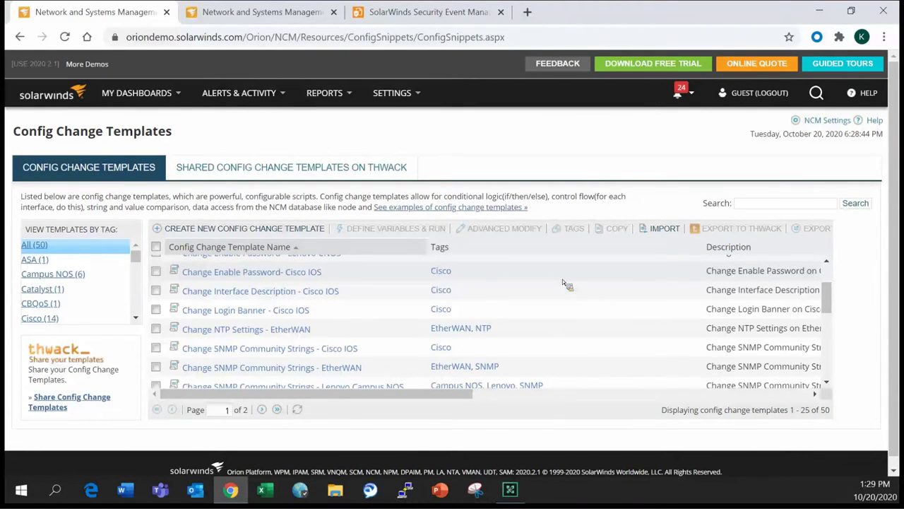
Start running the Change Login Banner - Cisco IOS template and choose nodes DEN-3560-Flr2, DEN-3560-Flr3, DEN-3560-Flr4 and DEN-7200-1B.
{"action": "left_click", "coordinate": [156, 309]}
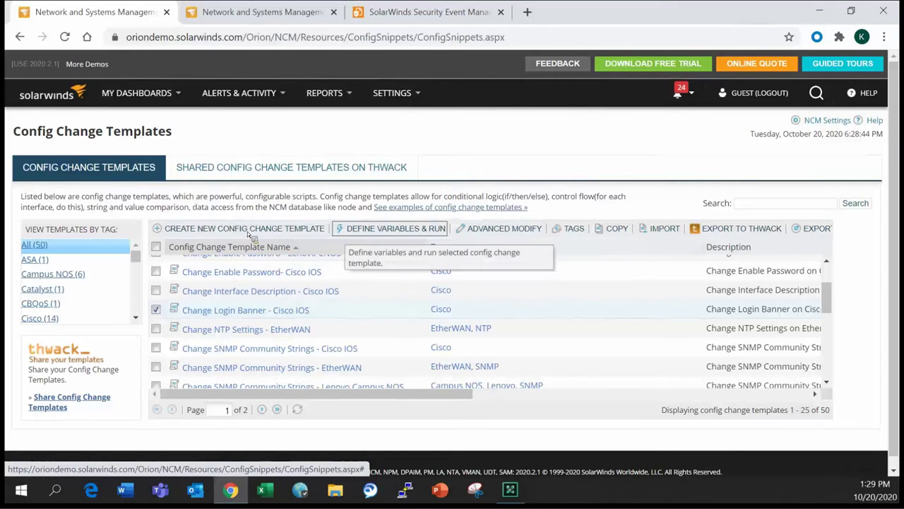
{"action": "left_click", "coordinate": [388, 233]}
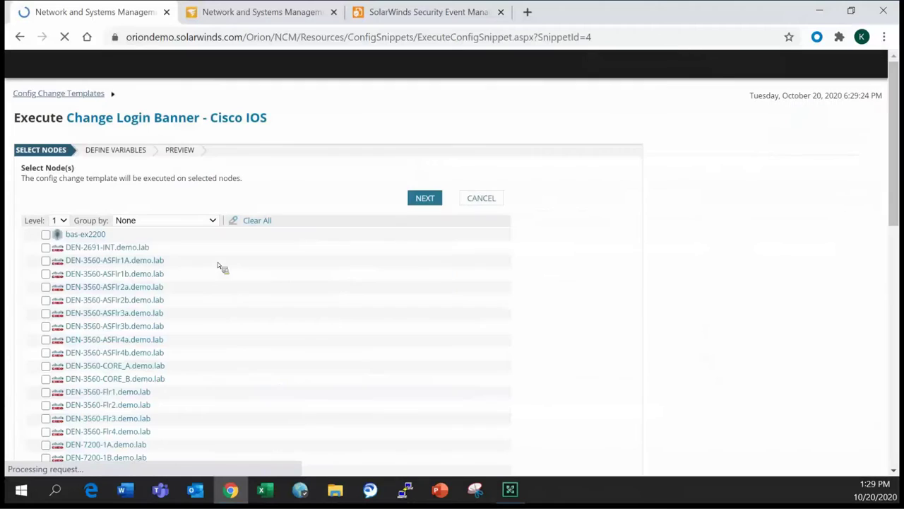
{"action": "scroll", "coordinate": [43, 247], "scroll_direction": "down", "scroll_amount": 3}
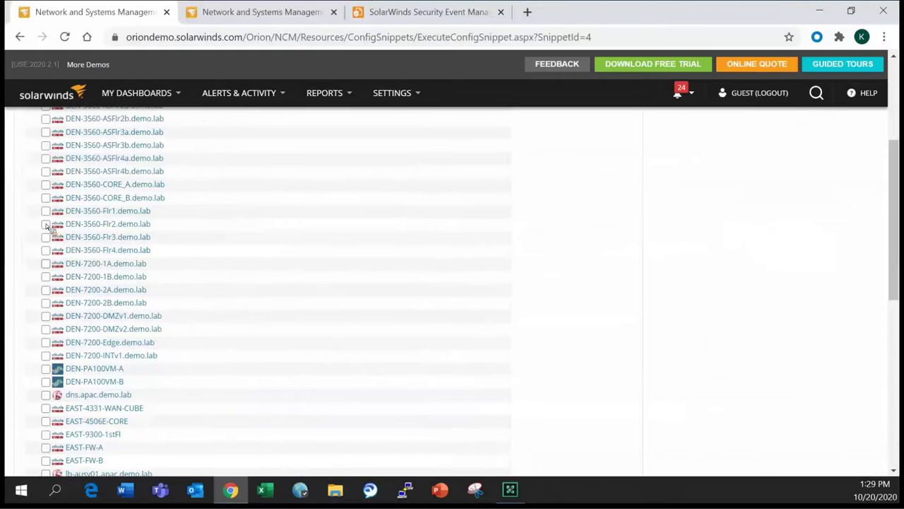
{"action": "left_click", "coordinate": [46, 223]}
{"action": "left_click", "coordinate": [45, 237]}
{"action": "left_click", "coordinate": [45, 249]}
{"action": "left_click", "coordinate": [45, 276]}
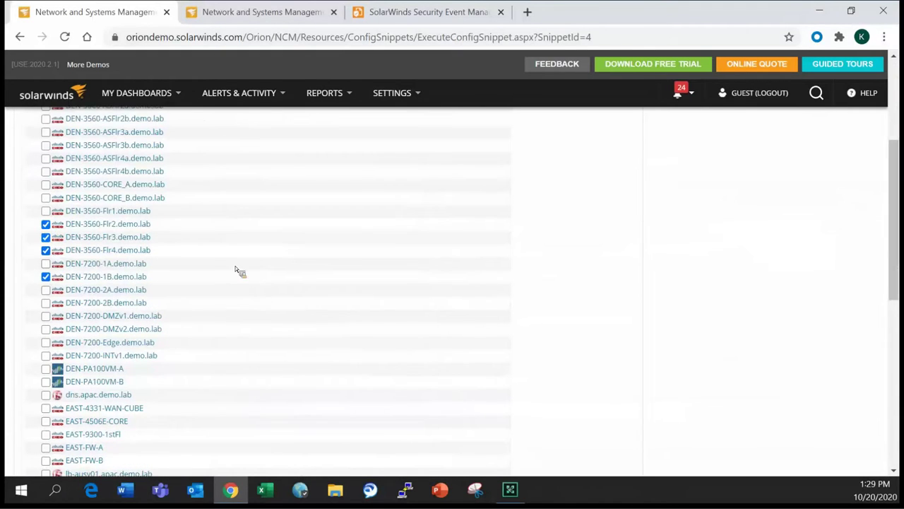
Advance to the template's Login Banner variable and cancel the template execution.
{"action": "scroll", "coordinate": [404, 366], "scroll_direction": "down", "scroll_amount": 5}
{"action": "scroll", "coordinate": [408, 375], "scroll_direction": "down", "scroll_amount": 3}
{"action": "left_click", "coordinate": [424, 396]}
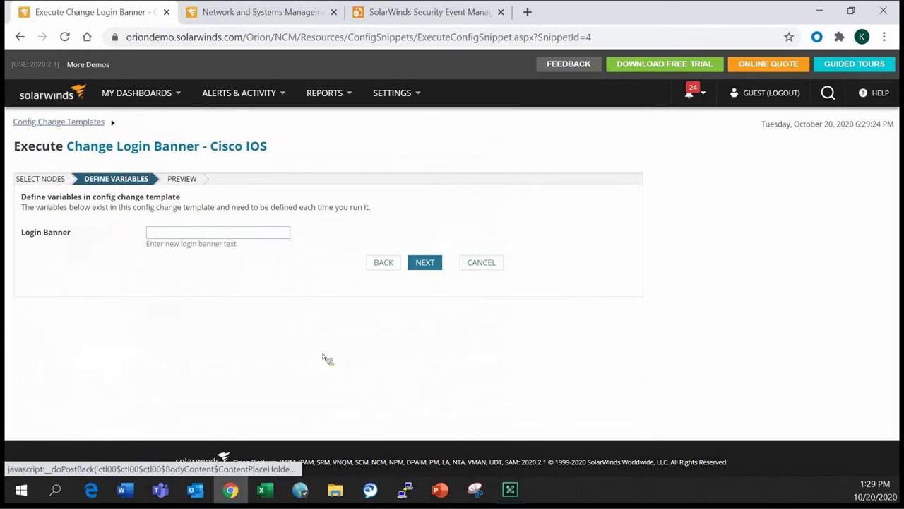
{"action": "left_click", "coordinate": [158, 232]}
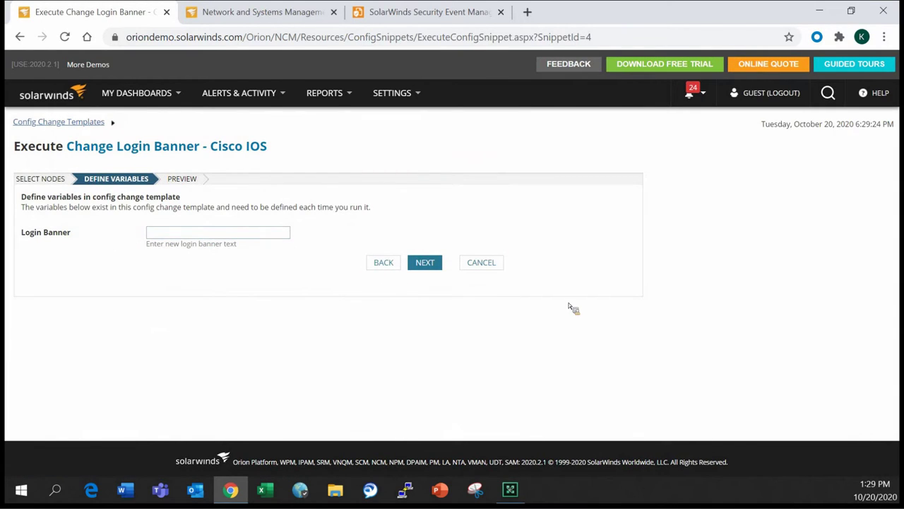
{"action": "left_click", "coordinate": [487, 269]}
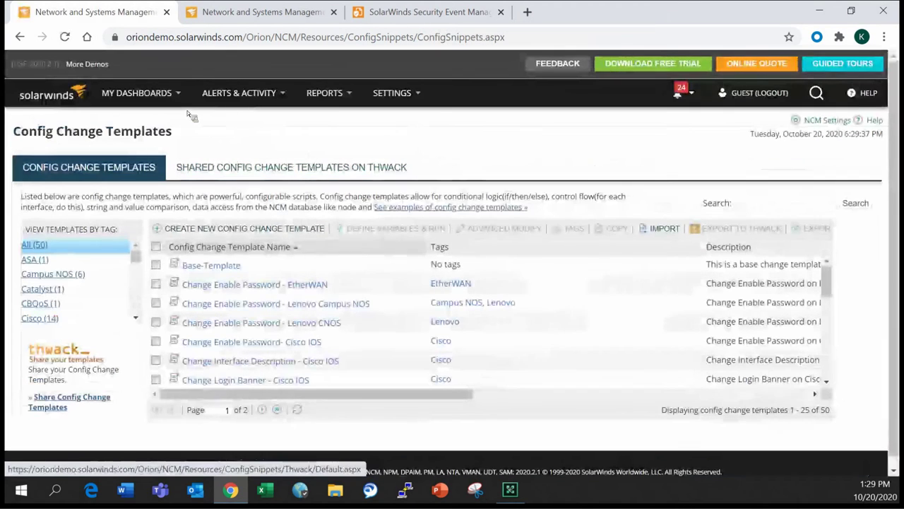
Revisit Config Summary, open the Firmware Upgrades page, and select the EAST-3750-1stFl upgrade operation.
{"action": "mouse_move", "coordinate": [162, 93]}
{"action": "mouse_move", "coordinate": [176, 189]}
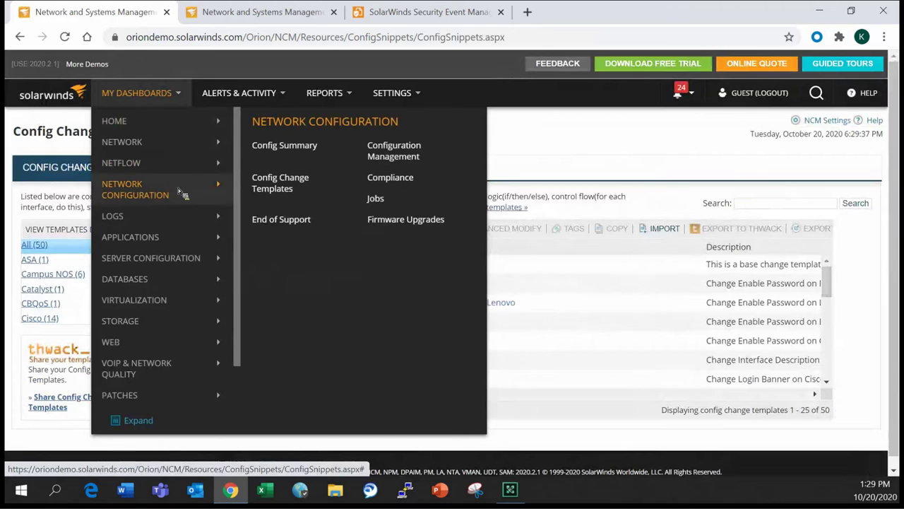
{"action": "left_click", "coordinate": [260, 145]}
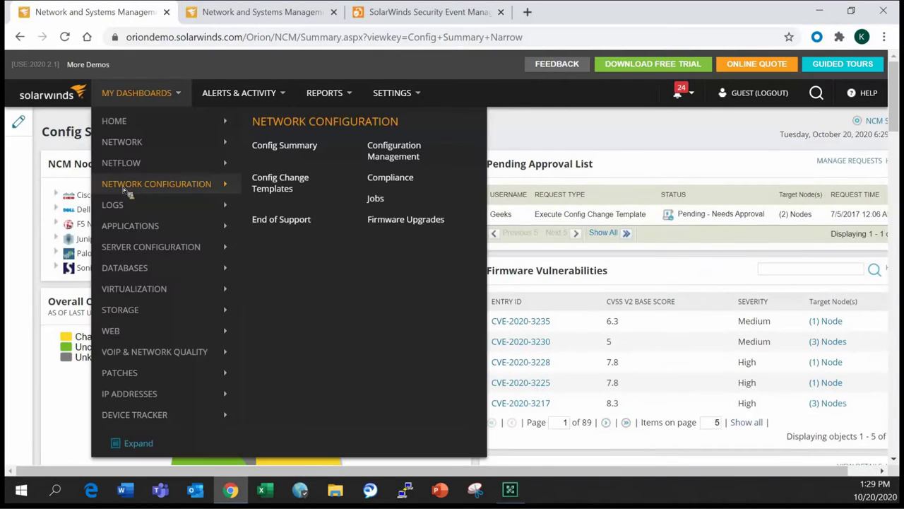
{"action": "mouse_move", "coordinate": [140, 102]}
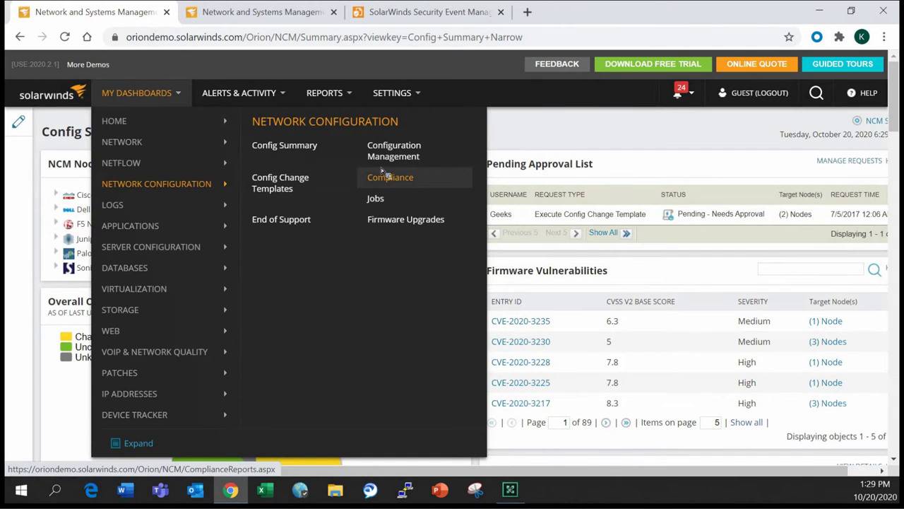
{"action": "left_click", "coordinate": [388, 220]}
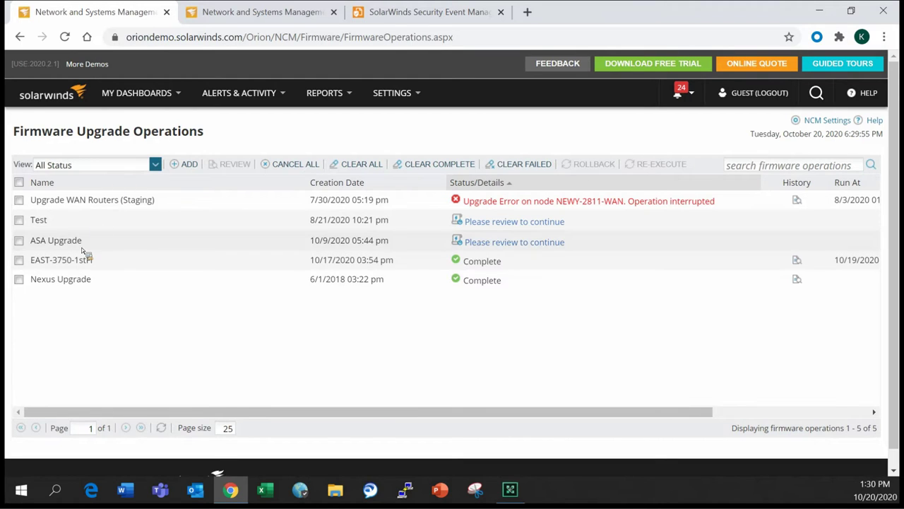
{"action": "left_click", "coordinate": [19, 260]}
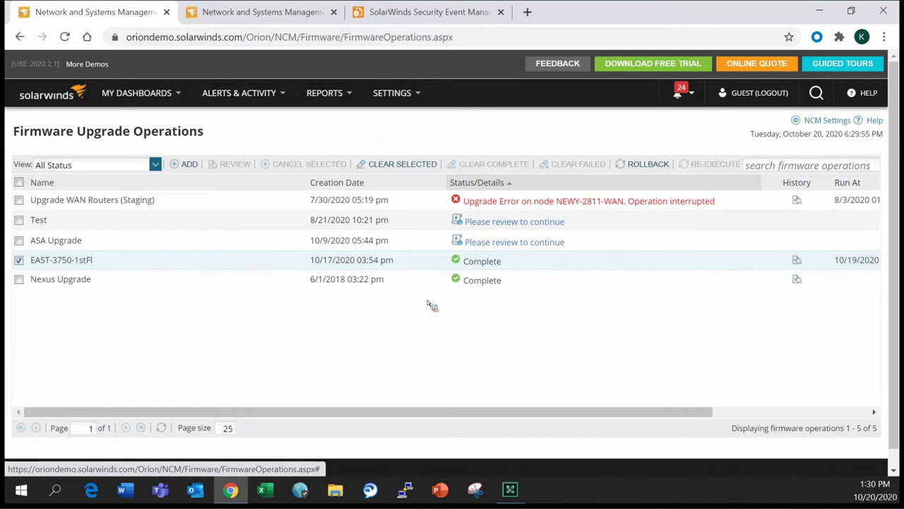
Open the network configuration's Configuration Management page and look over its node list.
{"action": "left_click", "coordinate": [174, 94]}
{"action": "mouse_move", "coordinate": [227, 187]}
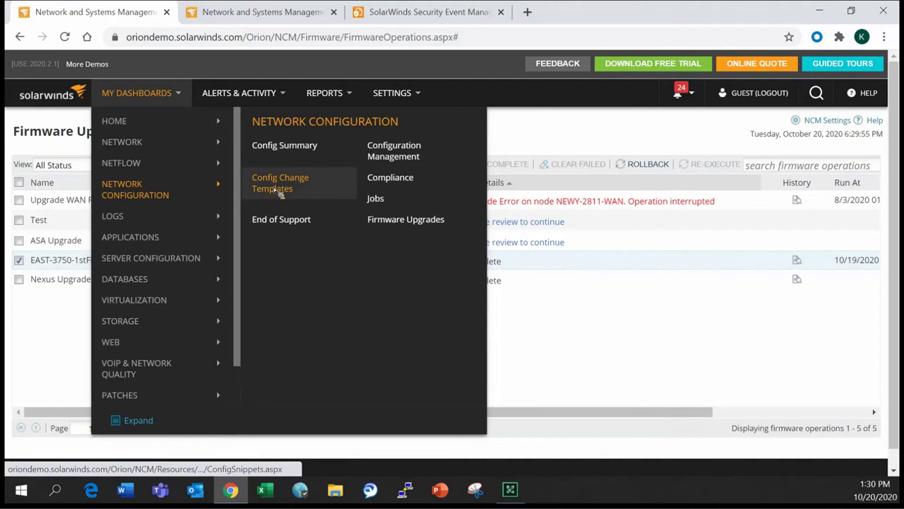
{"action": "left_click", "coordinate": [400, 160]}
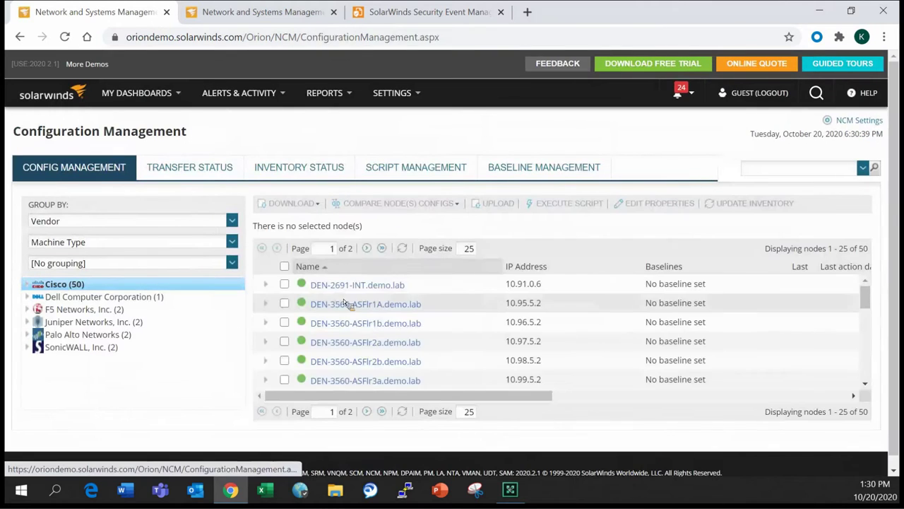
{"action": "scroll", "coordinate": [346, 304], "scroll_direction": "down", "scroll_amount": 2}
{"action": "scroll", "coordinate": [346, 304], "scroll_direction": "up", "scroll_amount": 2}
Open the NetFlow NTA Summary and review Top 10 Conversations, NetFlow Sources and Top 10 Endpoints.
{"action": "left_click", "coordinate": [137, 92]}
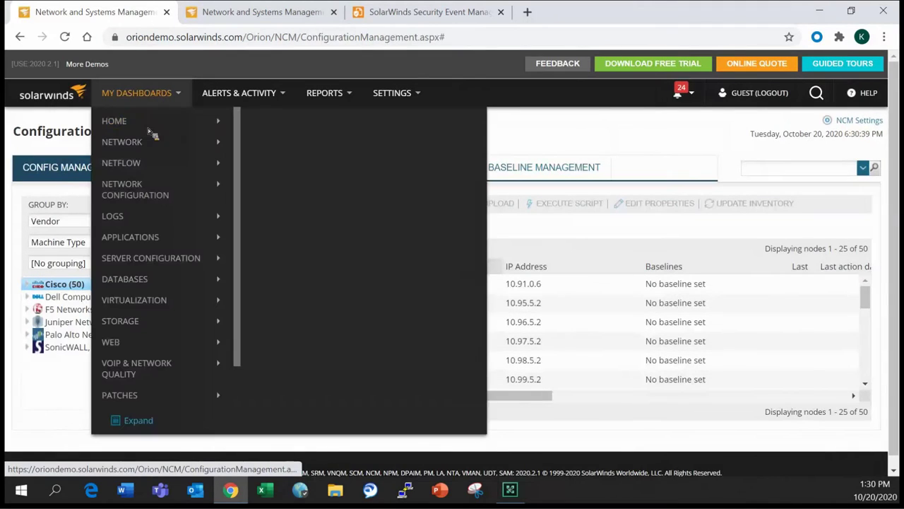
{"action": "mouse_move", "coordinate": [187, 163]}
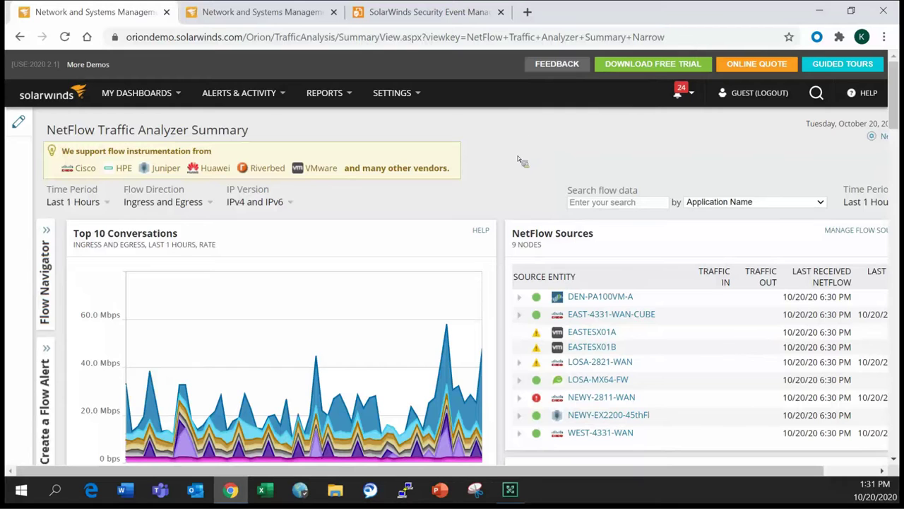
{"action": "scroll", "coordinate": [498, 155], "scroll_direction": "down", "scroll_amount": 1}
{"action": "scroll", "coordinate": [499, 155], "scroll_direction": "down", "scroll_amount": 2}
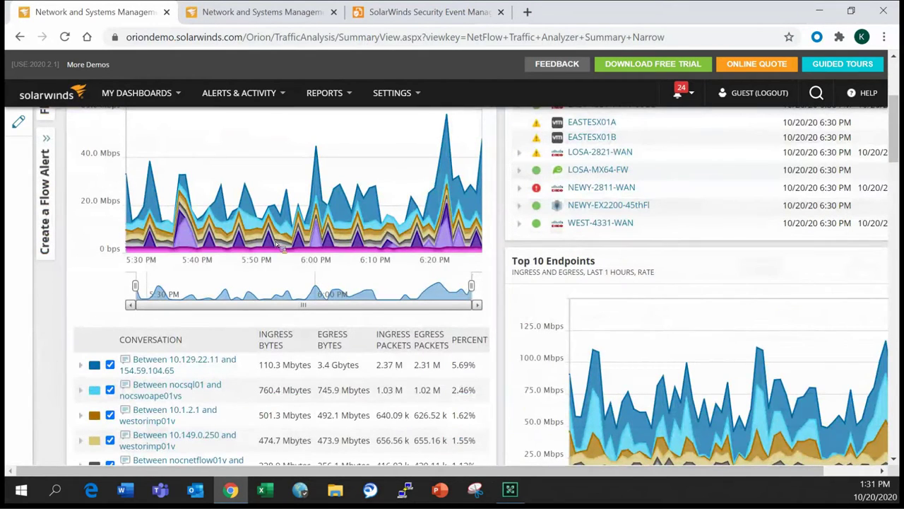
{"action": "scroll", "coordinate": [506, 150], "scroll_direction": "up", "scroll_amount": 2}
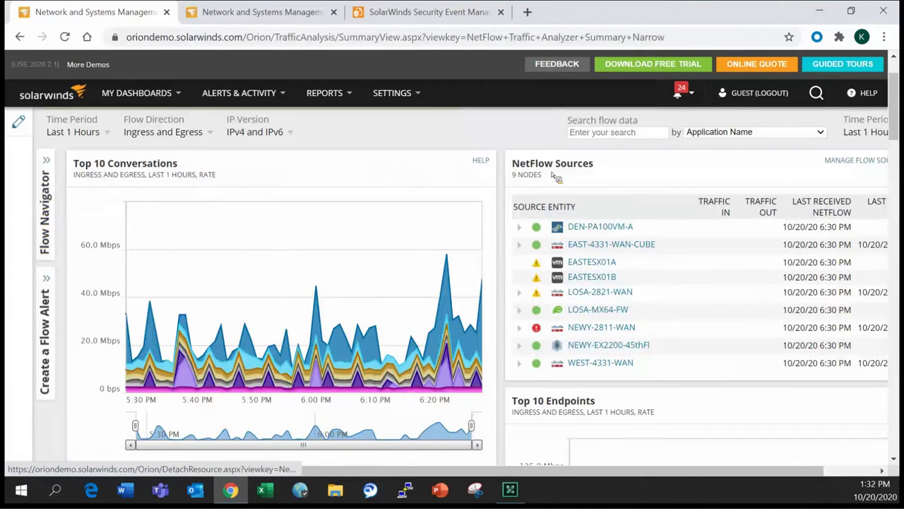
{"action": "scroll", "coordinate": [547, 180], "scroll_direction": "down", "scroll_amount": 3}
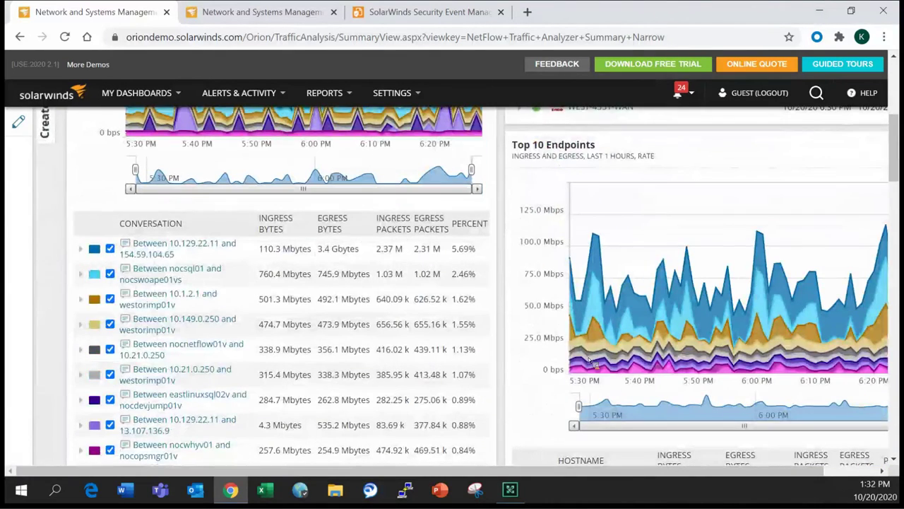
{"action": "scroll", "coordinate": [409, 403], "scroll_direction": "up", "scroll_amount": 4}
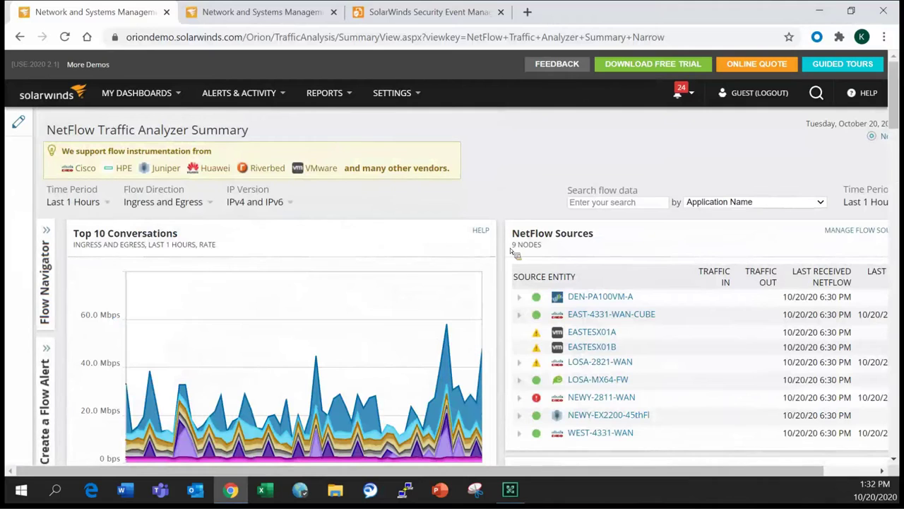
Narrow the column holding Top 10 Conversations slightly and look over the Top 10 Applications charts further down.
{"action": "left_click_drag", "start_coordinate": [501, 251], "coordinate": [484, 142]}
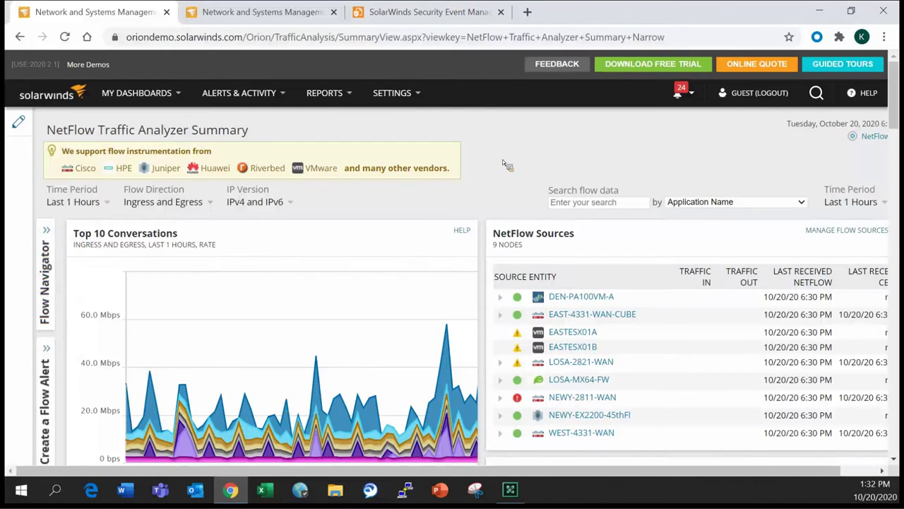
{"action": "scroll", "coordinate": [503, 158], "scroll_direction": "down", "scroll_amount": 1}
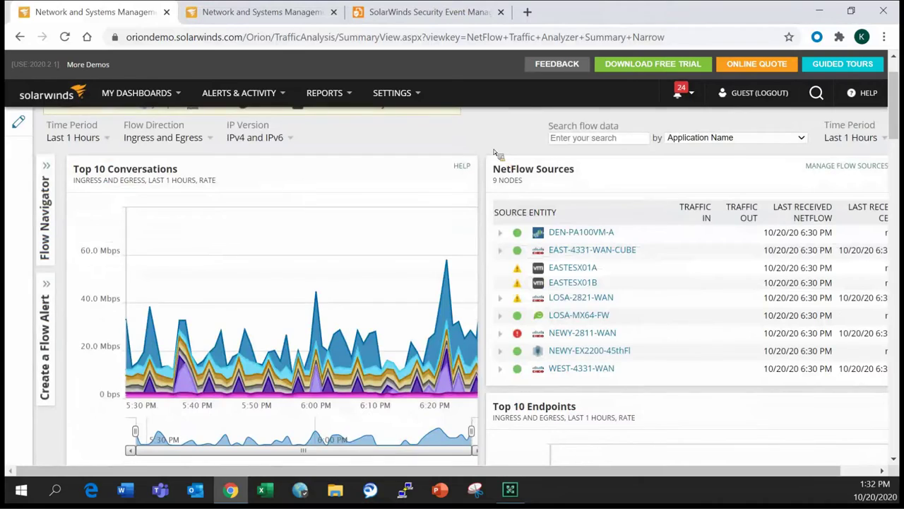
{"action": "scroll", "coordinate": [492, 150], "scroll_direction": "down", "scroll_amount": 5}
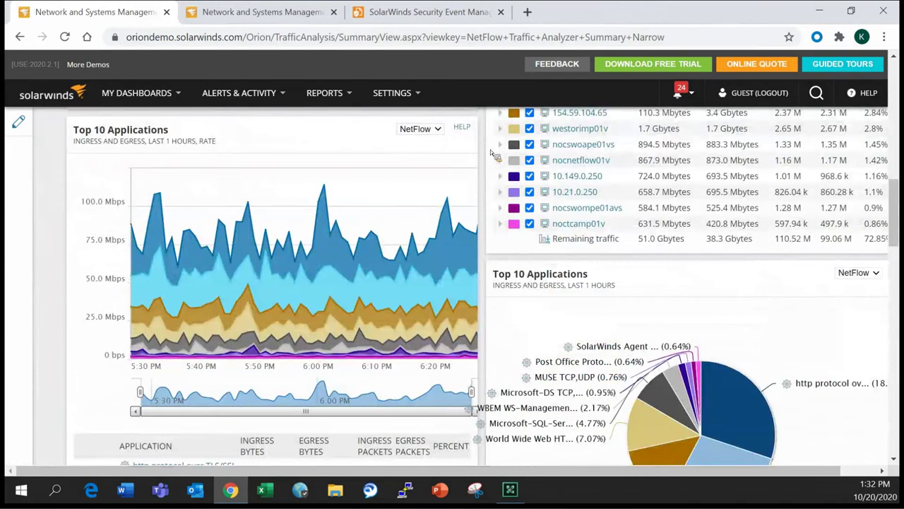
{"action": "scroll", "coordinate": [491, 151], "scroll_direction": "down", "scroll_amount": 3}
Open the NetFlow Countries summary.
{"action": "left_click", "coordinate": [152, 93]}
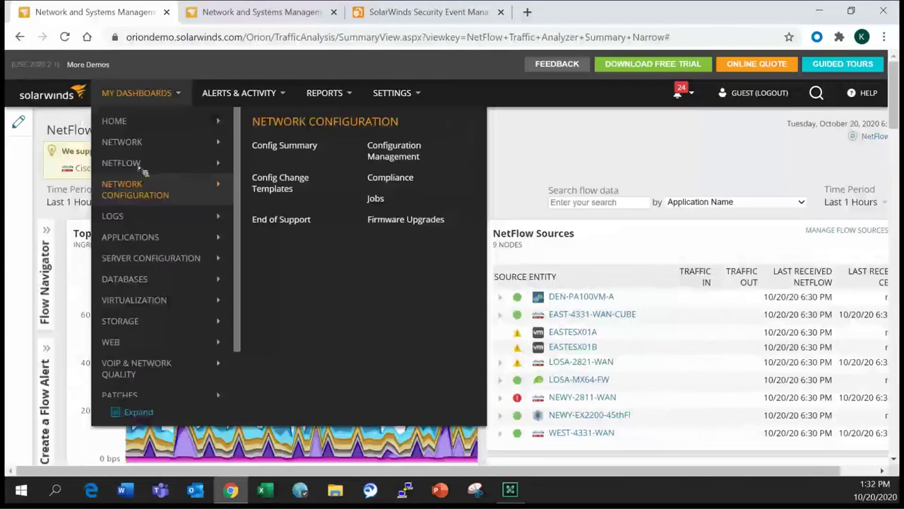
{"action": "mouse_move", "coordinate": [150, 168]}
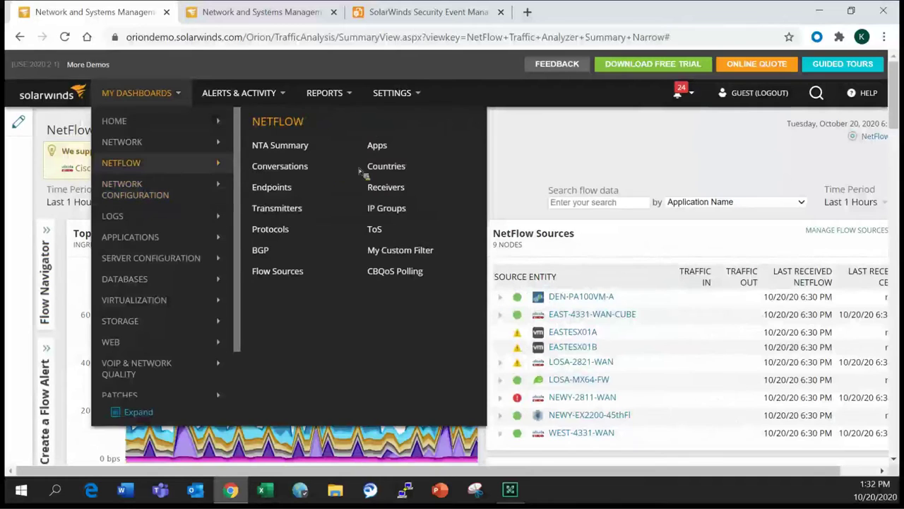
{"action": "left_click", "coordinate": [378, 170]}
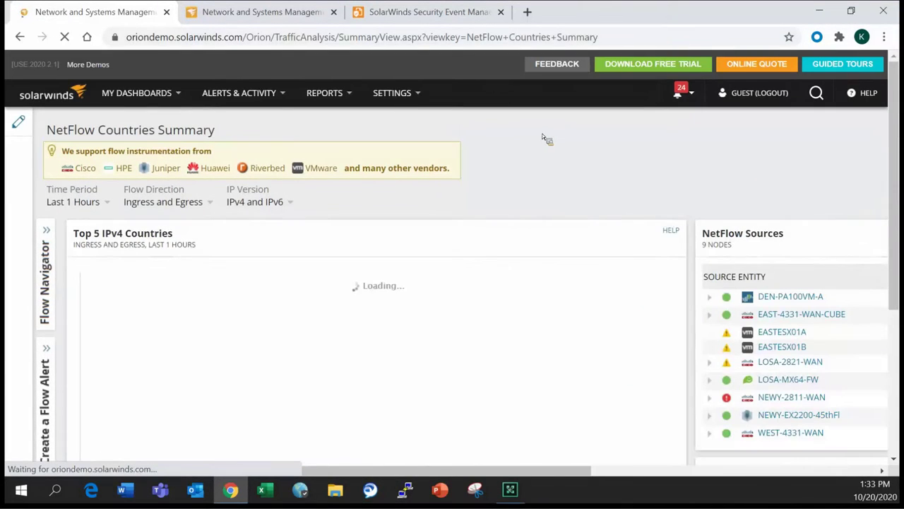
Expand North Korea in Top 5 IPv4 Countries to EAST-4331-WAN-CUBE and open the ingress traffic details for its GigabitEthernet0/0/0.100 MPLS Circuit interface.
{"action": "scroll", "coordinate": [616, 145], "scroll_direction": "down", "scroll_amount": 3}
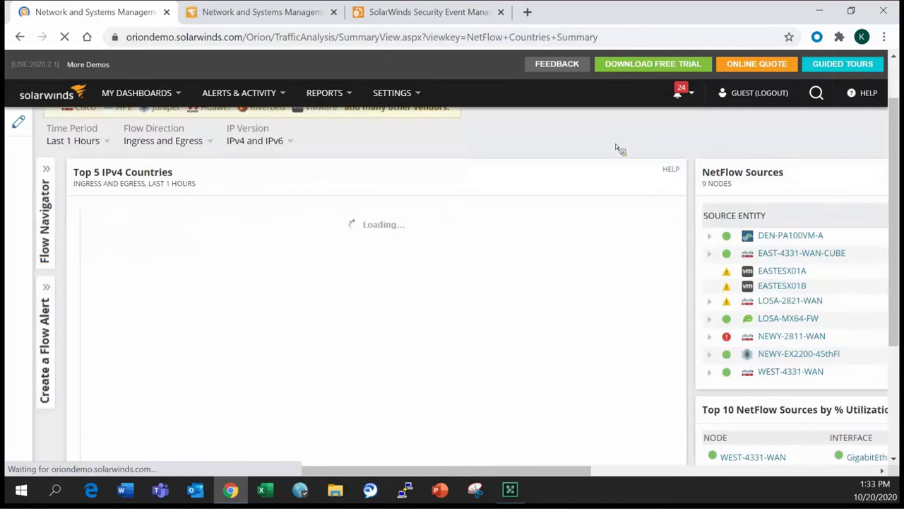
{"action": "scroll", "coordinate": [616, 131], "scroll_direction": "down", "scroll_amount": 2}
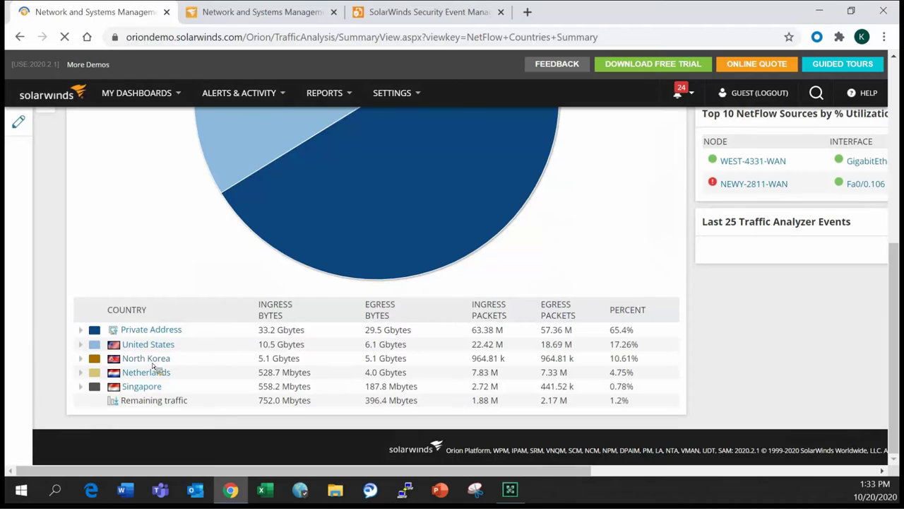
{"action": "left_click", "coordinate": [80, 359]}
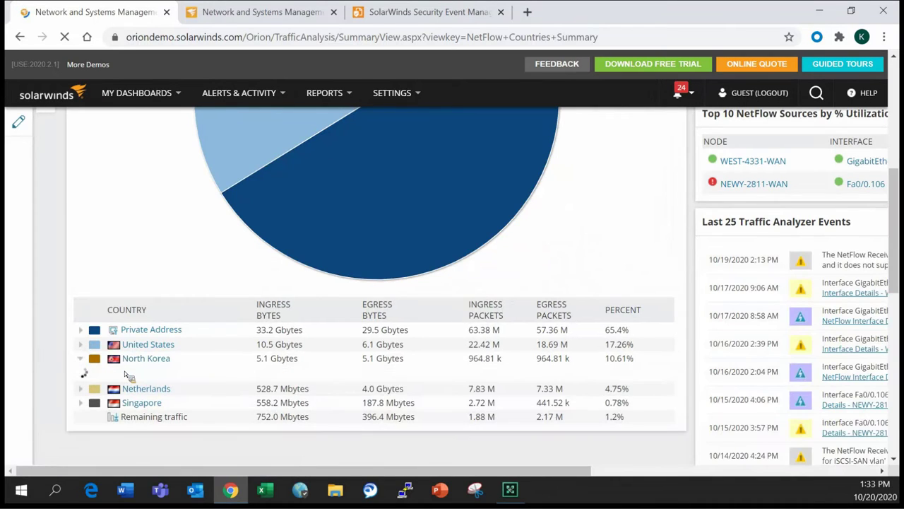
{"action": "left_click", "coordinate": [95, 374]}
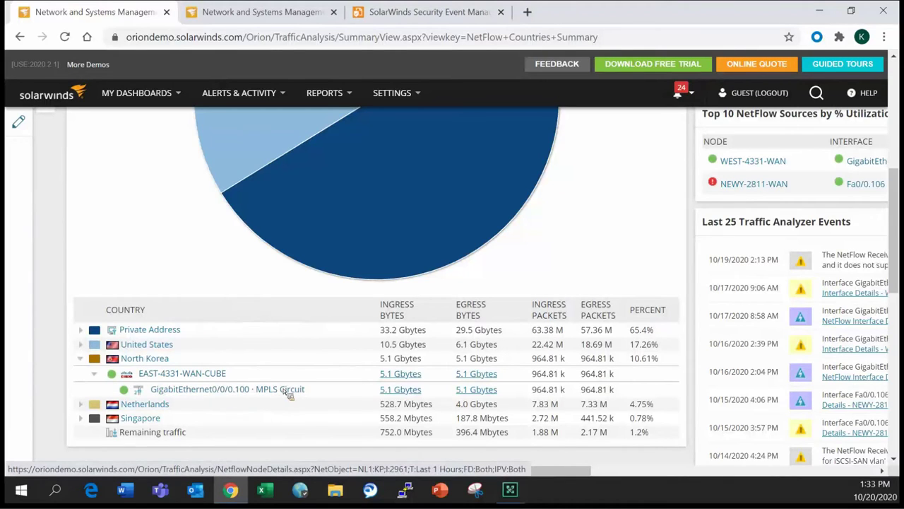
{"action": "left_click", "coordinate": [397, 393]}
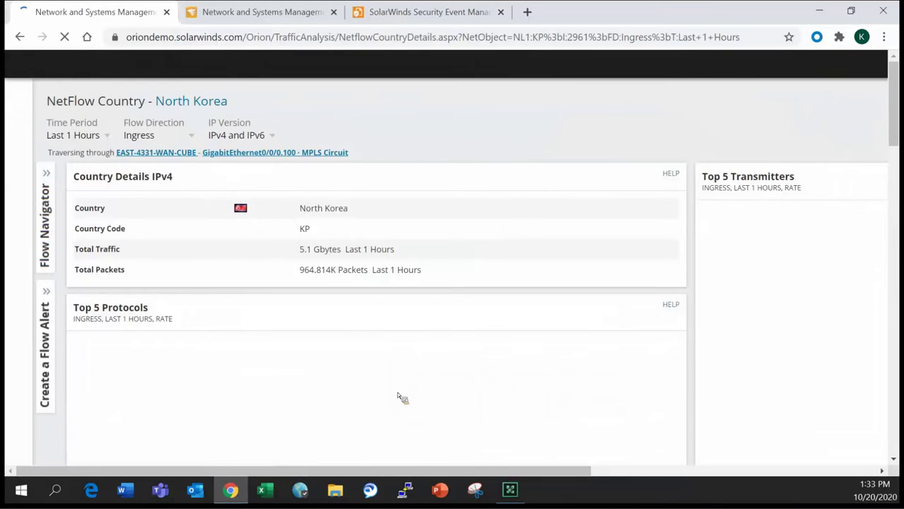
Review the Top 5 Protocols and Top 5 Transmitters for the North Korea traffic, including the transmitter hostnames.
{"action": "scroll", "coordinate": [438, 302], "scroll_direction": "down", "scroll_amount": 2}
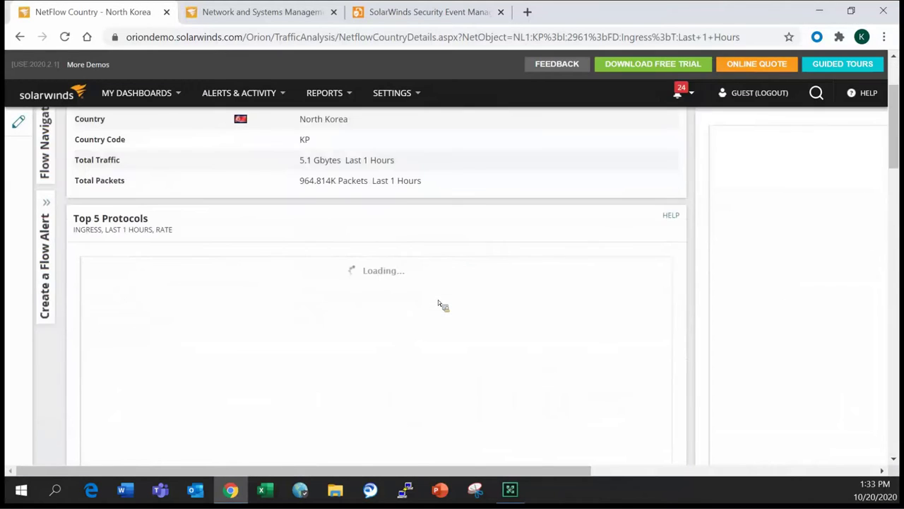
{"action": "scroll", "coordinate": [626, 278], "scroll_direction": "down", "scroll_amount": 4}
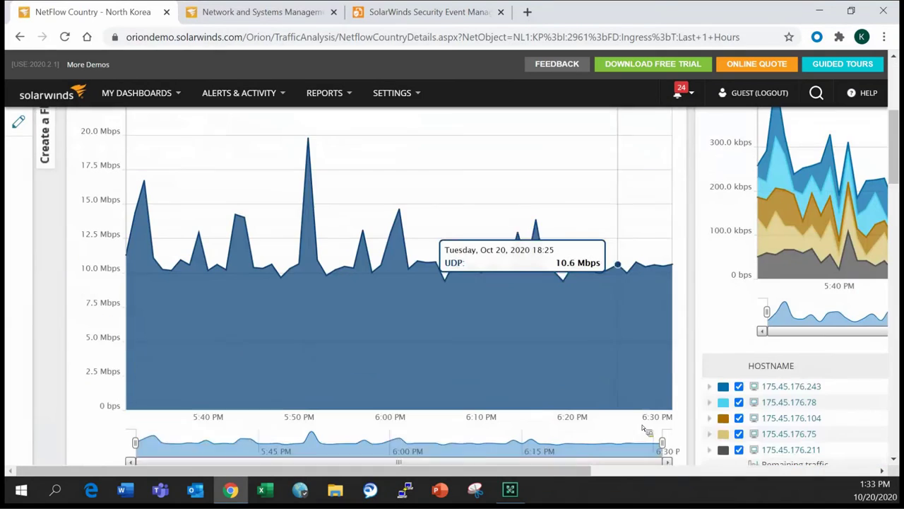
{"action": "scroll", "coordinate": [647, 431], "scroll_direction": "right", "scroll_amount": 5}
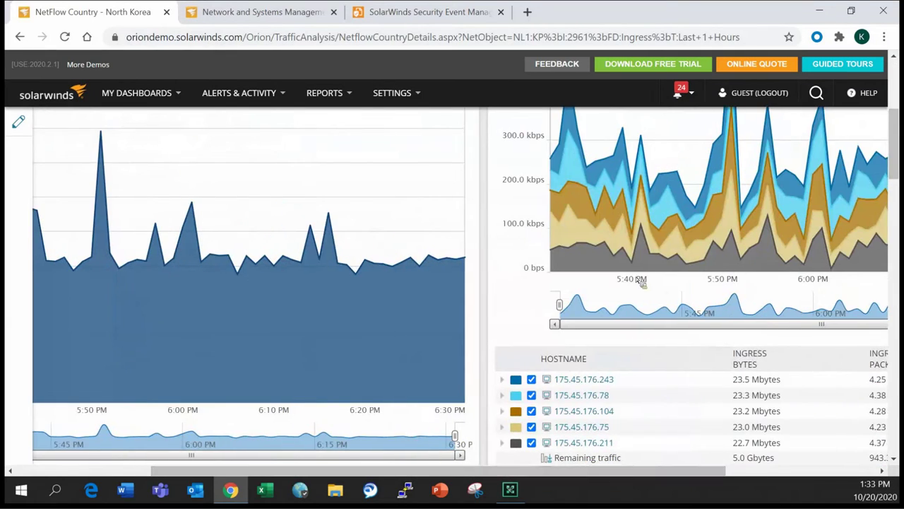
{"action": "scroll", "coordinate": [641, 281], "scroll_direction": "down", "scroll_amount": 2}
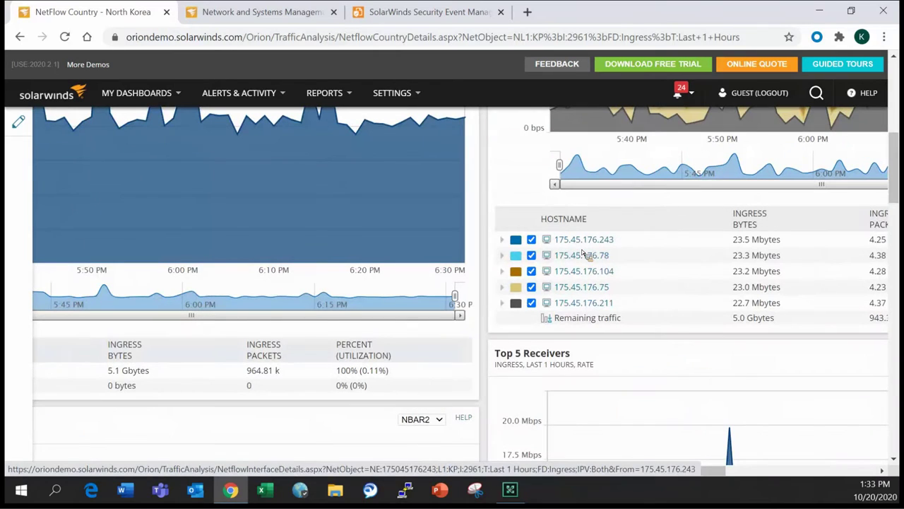
{"action": "scroll", "coordinate": [599, 334], "scroll_direction": "up", "scroll_amount": 1}
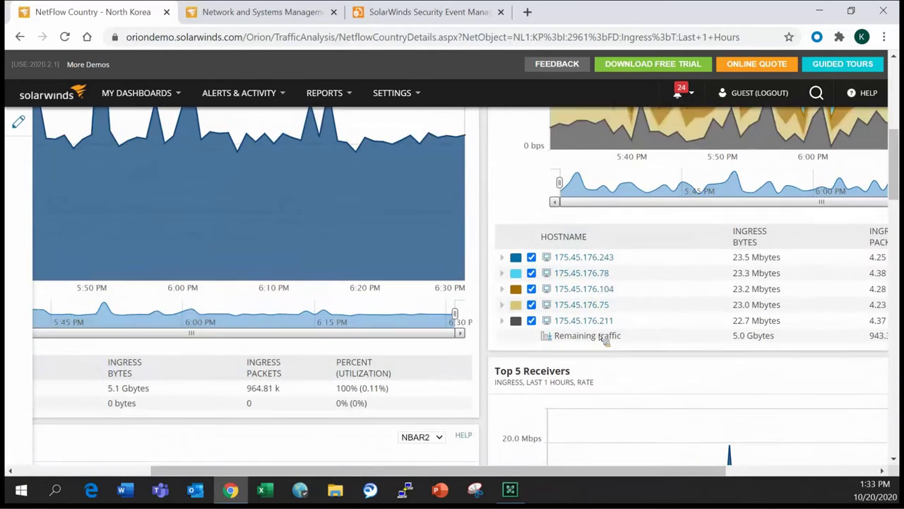
{"action": "scroll", "coordinate": [599, 334], "scroll_direction": "up", "scroll_amount": 5}
{"action": "left_click_drag", "start_coordinate": [452, 471], "coordinate": [315, 471]}
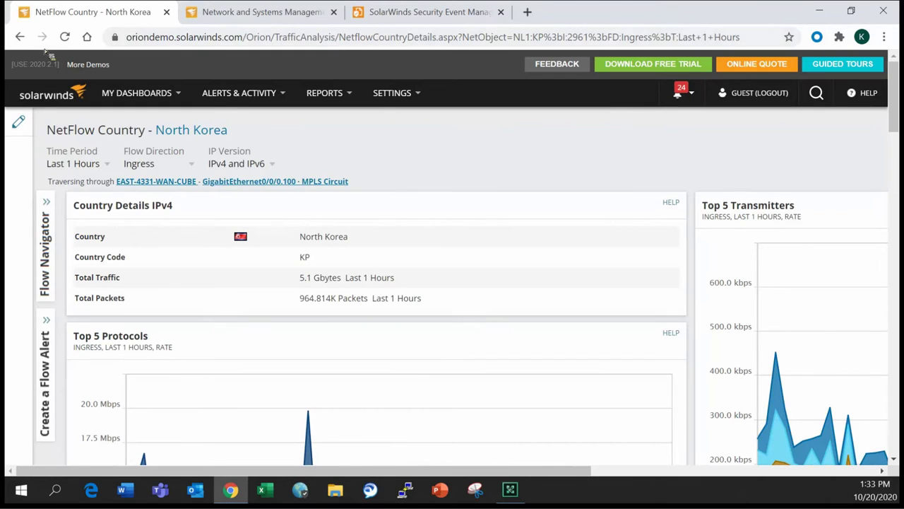
Return to the NetFlow Countries Summary and look over the Top 5 IPv4 Countries pie chart.
{"action": "left_click", "coordinate": [20, 36]}
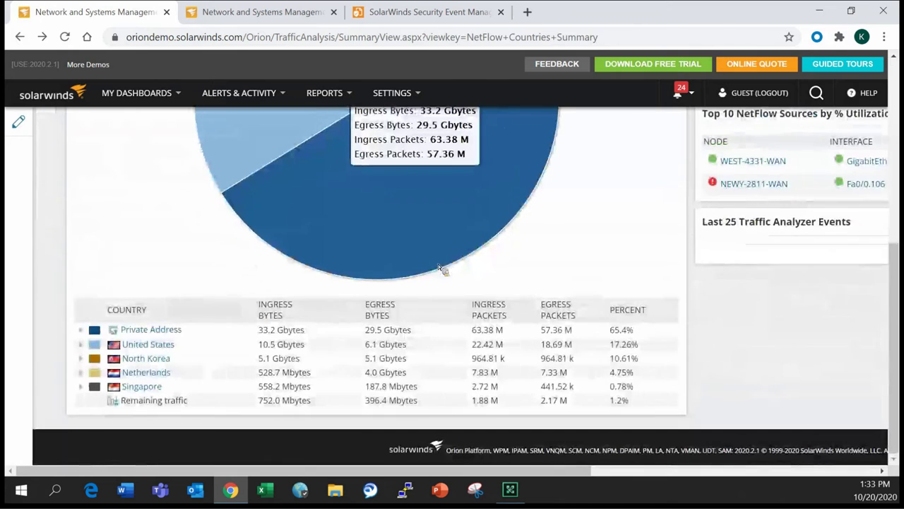
{"action": "scroll", "coordinate": [447, 247], "scroll_direction": "up", "scroll_amount": 5}
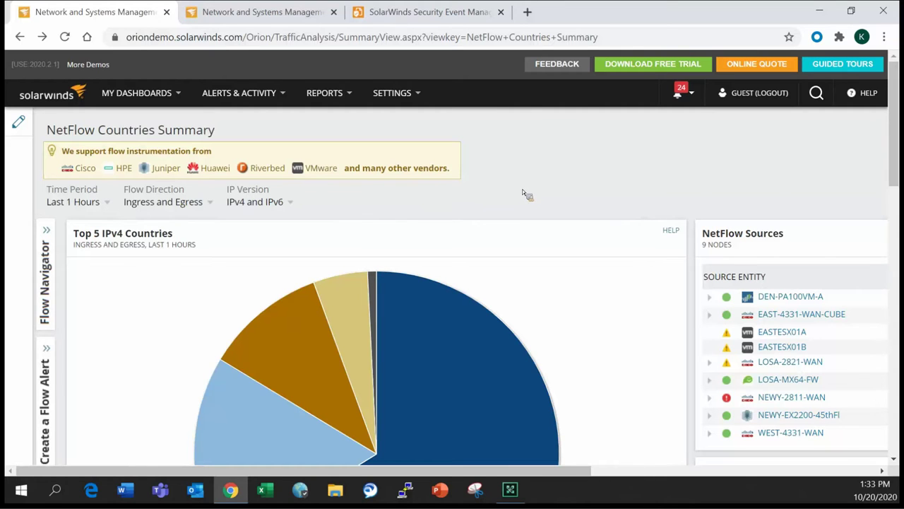
{"action": "scroll", "coordinate": [522, 188], "scroll_direction": "down", "scroll_amount": 2}
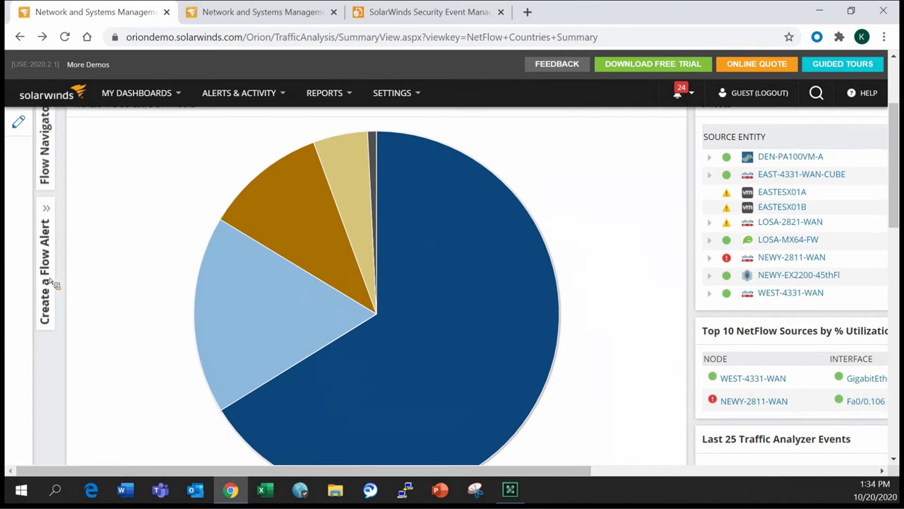
{"action": "scroll", "coordinate": [50, 285], "scroll_direction": "up", "scroll_amount": 2}
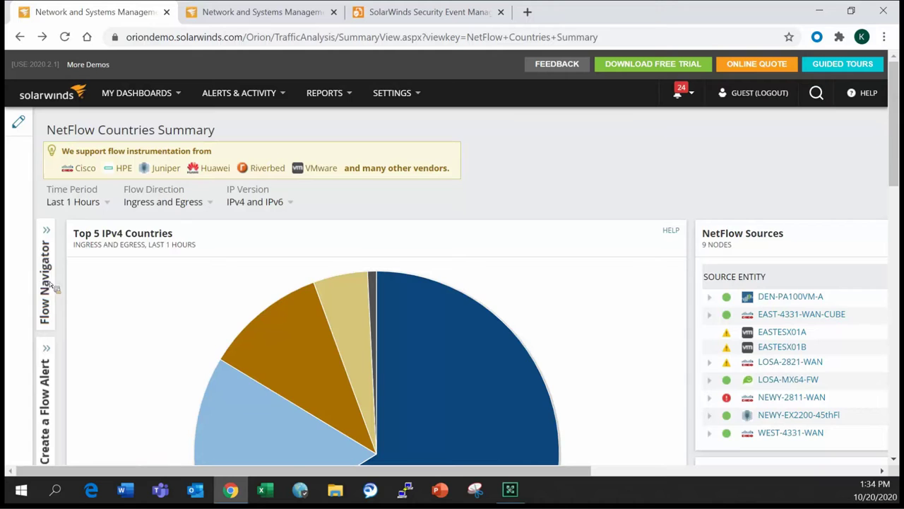
Expand the Flow Navigator and set its summary view to Conversations.
{"action": "left_click", "coordinate": [46, 286]}
{"action": "scroll", "coordinate": [467, 180], "scroll_direction": "down", "scroll_amount": 2}
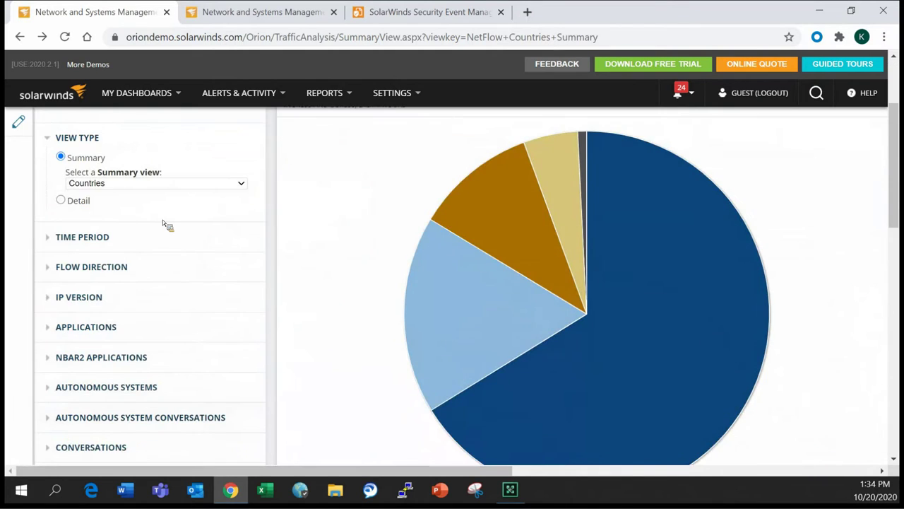
{"action": "scroll", "coordinate": [211, 269], "scroll_direction": "up", "scroll_amount": 2}
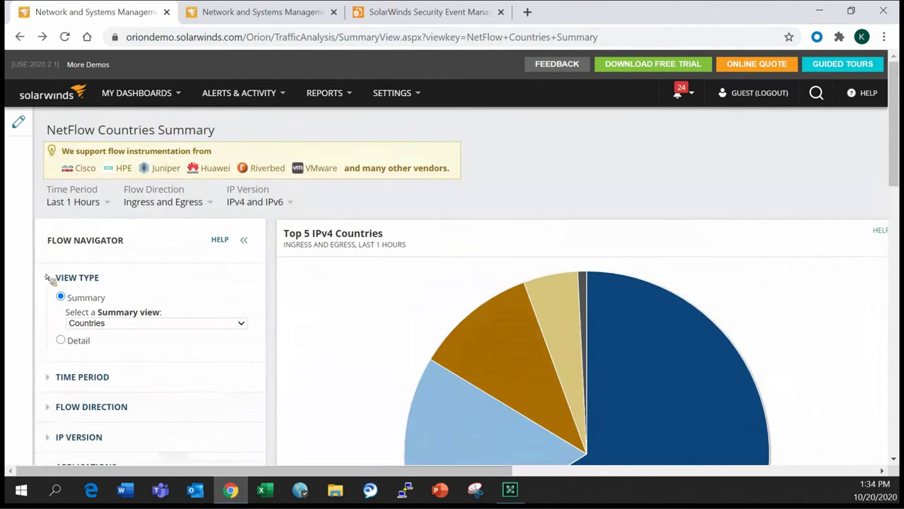
{"action": "scroll", "coordinate": [49, 280], "scroll_direction": "down", "scroll_amount": 1}
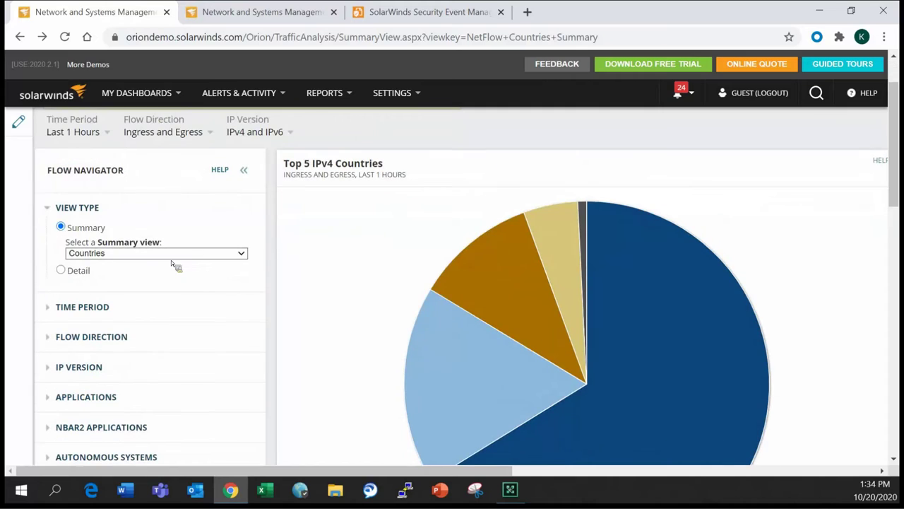
{"action": "left_click", "coordinate": [240, 254]}
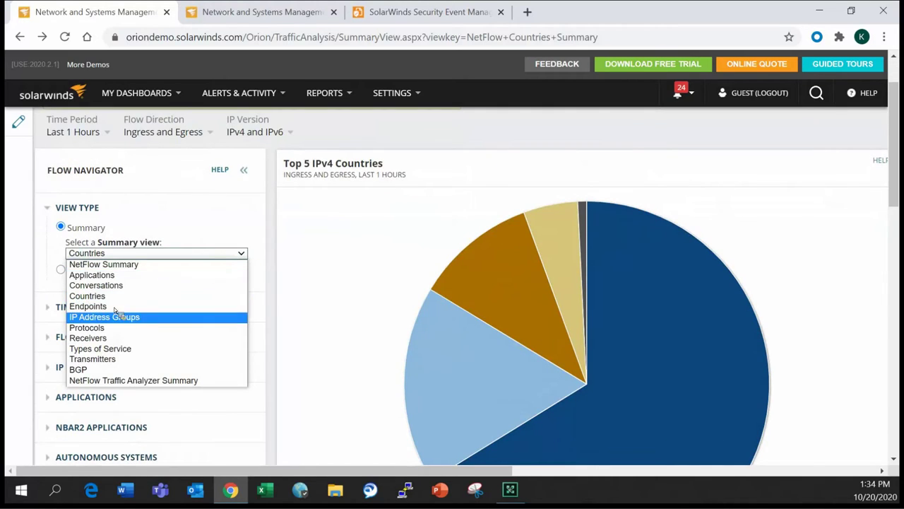
{"action": "left_click", "coordinate": [105, 285]}
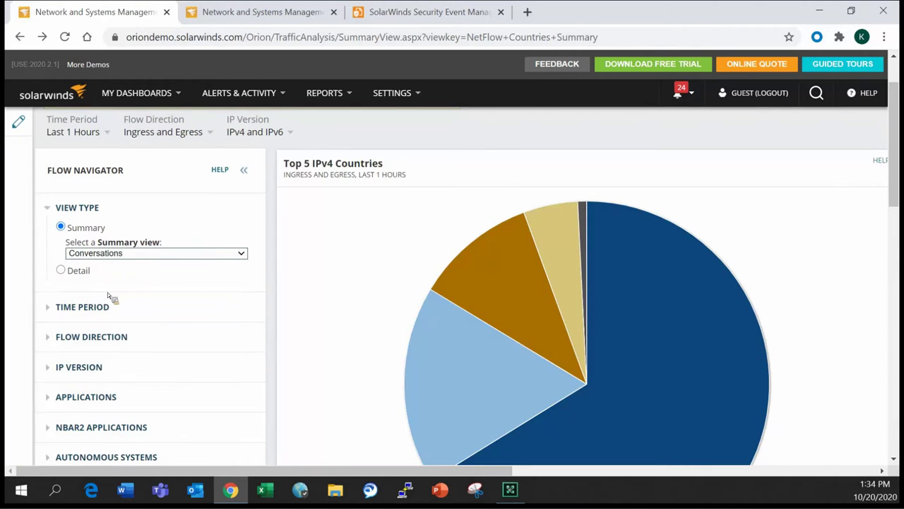
Expand the Endpoints filter in the Flow Navigator and open the Create a Flow Alert section.
{"action": "scroll", "coordinate": [159, 309], "scroll_direction": "down", "scroll_amount": 3}
{"action": "scroll", "coordinate": [159, 310], "scroll_direction": "down", "scroll_amount": 4}
{"action": "scroll", "coordinate": [152, 296], "scroll_direction": "up", "scroll_amount": 2}
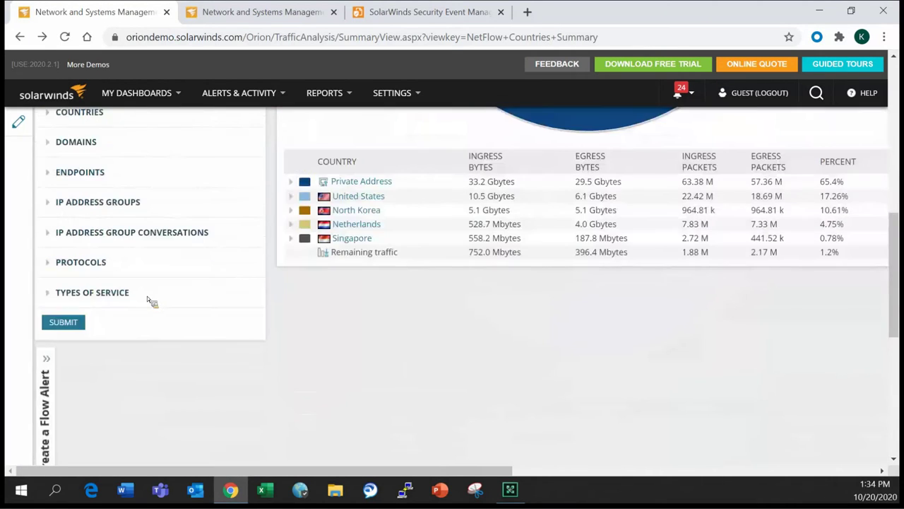
{"action": "double_click", "coordinate": [45, 261]}
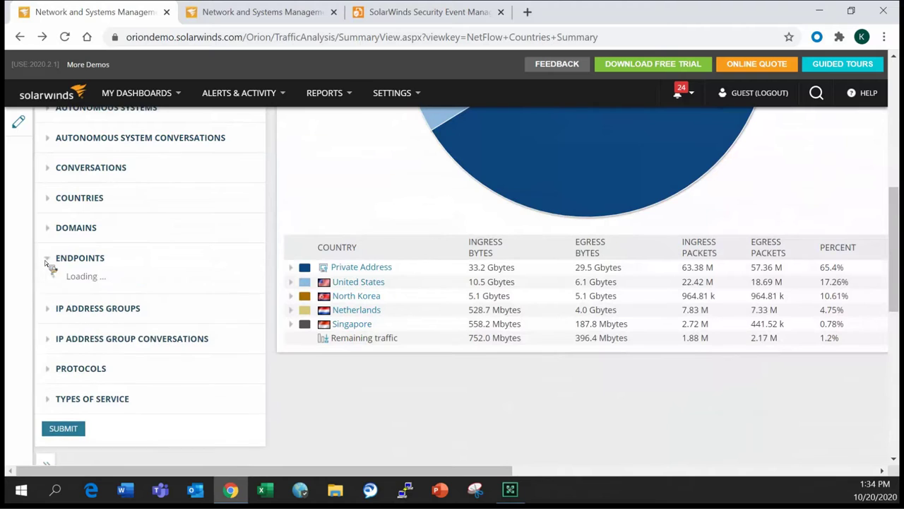
{"action": "scroll", "coordinate": [242, 228], "scroll_direction": "down", "scroll_amount": 1}
{"action": "scroll", "coordinate": [241, 228], "scroll_direction": "down", "scroll_amount": 3}
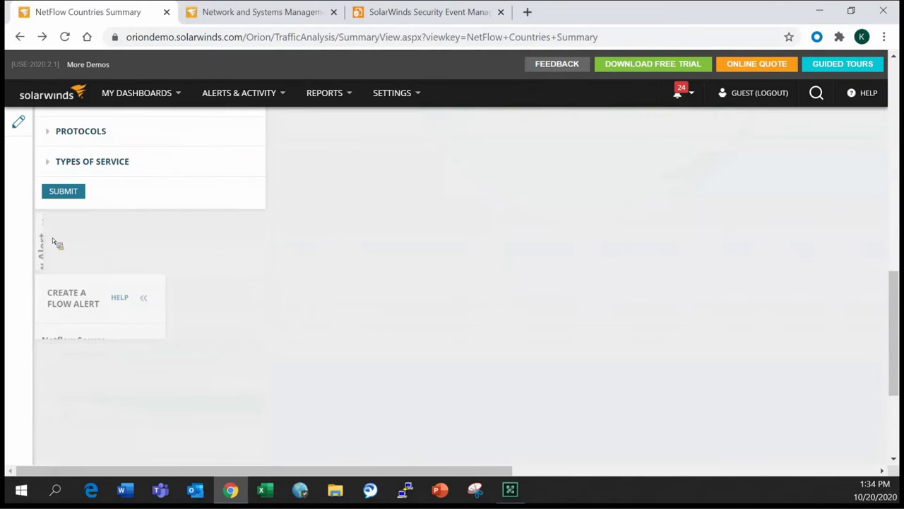
{"action": "scroll", "coordinate": [188, 308], "scroll_direction": "down", "scroll_amount": 1}
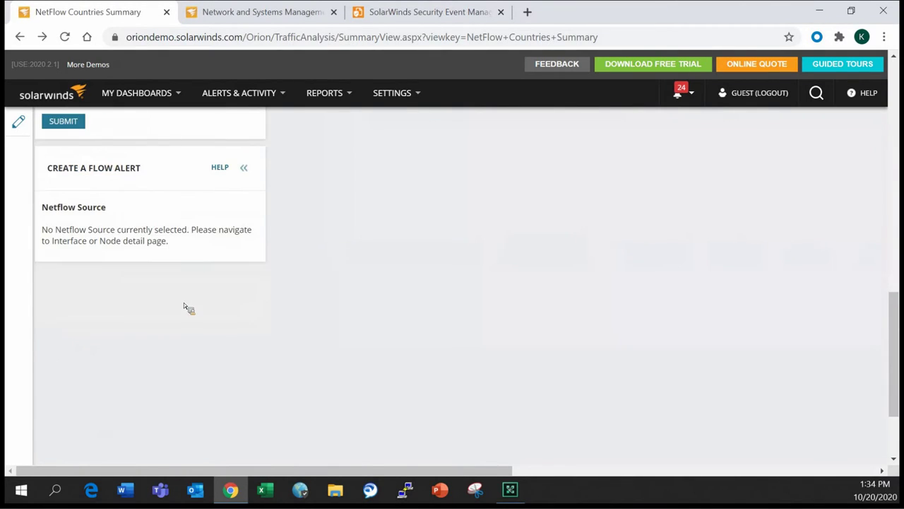
Check the Flow Navigator settings and submit them to load the NetFlow Conversations Summary.
{"action": "scroll", "coordinate": [173, 339], "scroll_direction": "up", "scroll_amount": 3}
{"action": "scroll", "coordinate": [172, 346], "scroll_direction": "up", "scroll_amount": 7}
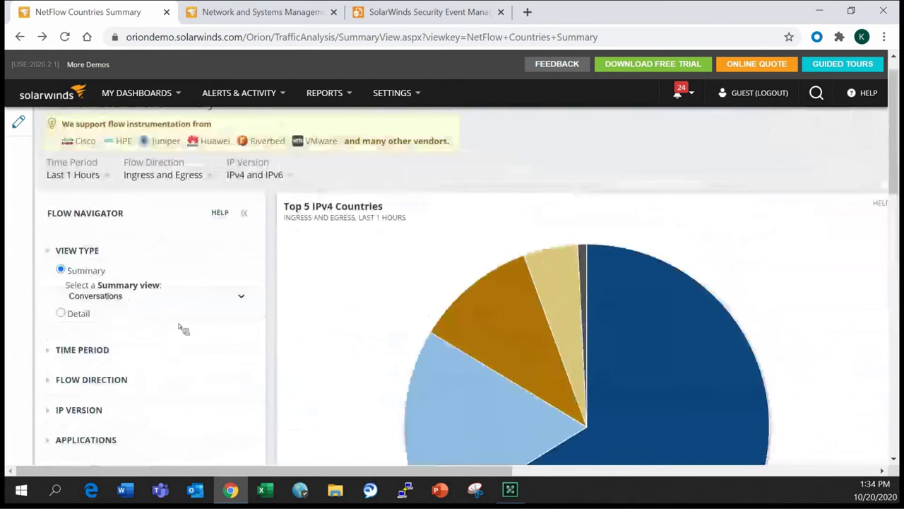
{"action": "scroll", "coordinate": [178, 316], "scroll_direction": "down", "scroll_amount": 8}
{"action": "scroll", "coordinate": [173, 315], "scroll_direction": "down", "scroll_amount": 1}
{"action": "scroll", "coordinate": [155, 325], "scroll_direction": "up", "scroll_amount": 2}
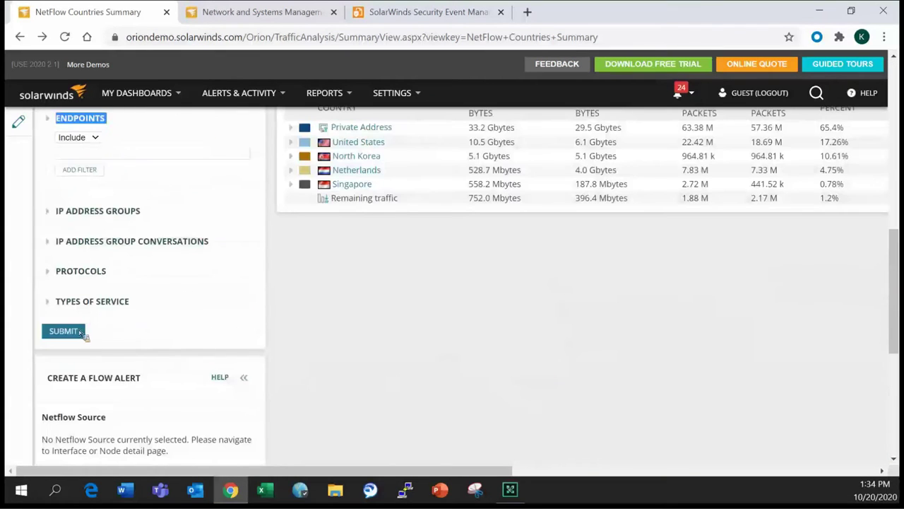
{"action": "left_click", "coordinate": [64, 329]}
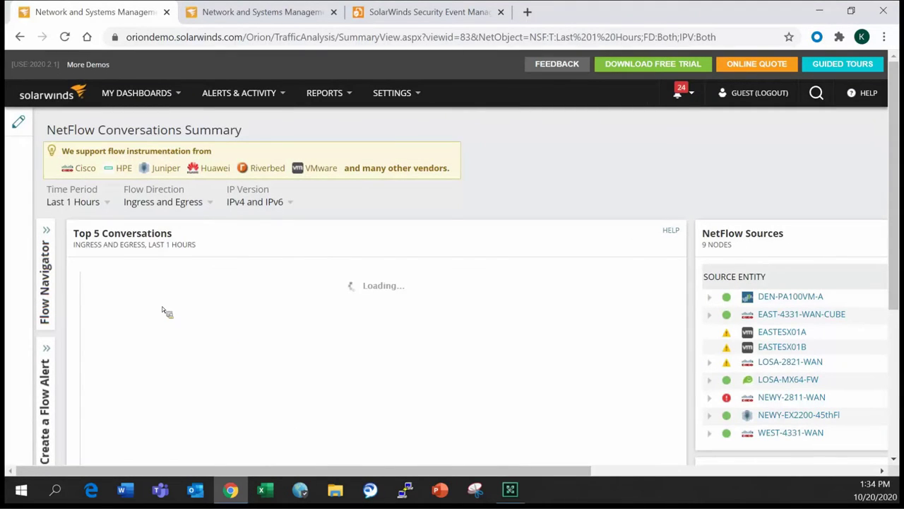
Look over the Top 5 Conversations chart and expand the Flow Navigator on the Conversations summary.
{"action": "scroll", "coordinate": [159, 303], "scroll_direction": "down", "scroll_amount": 3}
{"action": "left_click", "coordinate": [44, 237]}
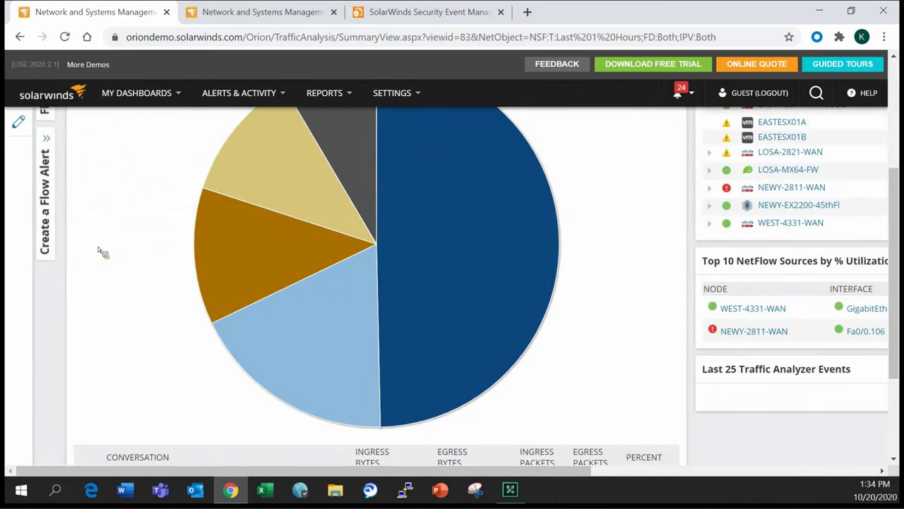
{"action": "scroll", "coordinate": [123, 284], "scroll_direction": "up", "scroll_amount": 3}
{"action": "left_click", "coordinate": [43, 270]}
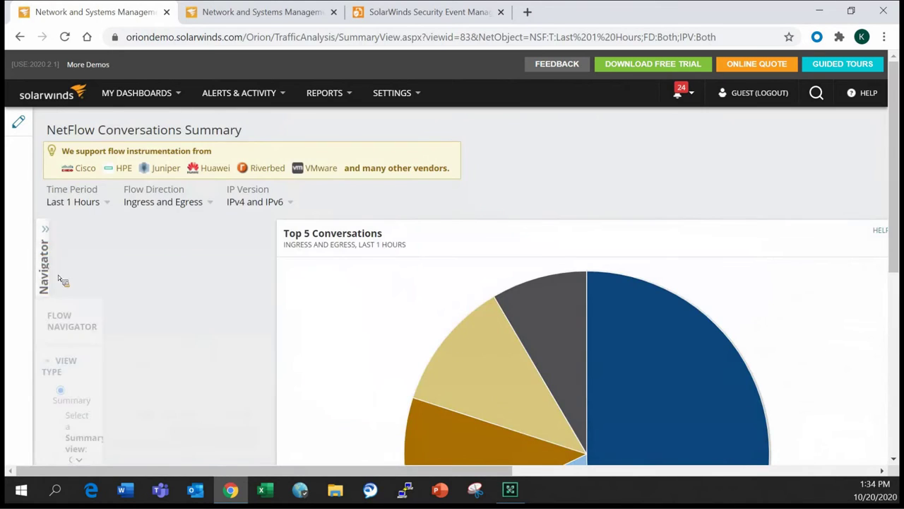
Open the NetFlow NTA Summary again and review its conversations, endpoints and Top 10 Applications charts.
{"action": "left_click", "coordinate": [136, 92]}
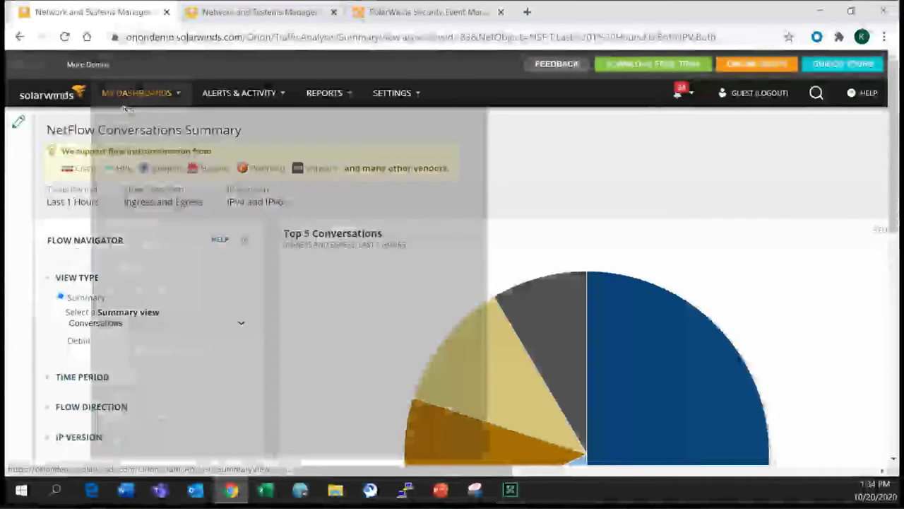
{"action": "mouse_move", "coordinate": [129, 166]}
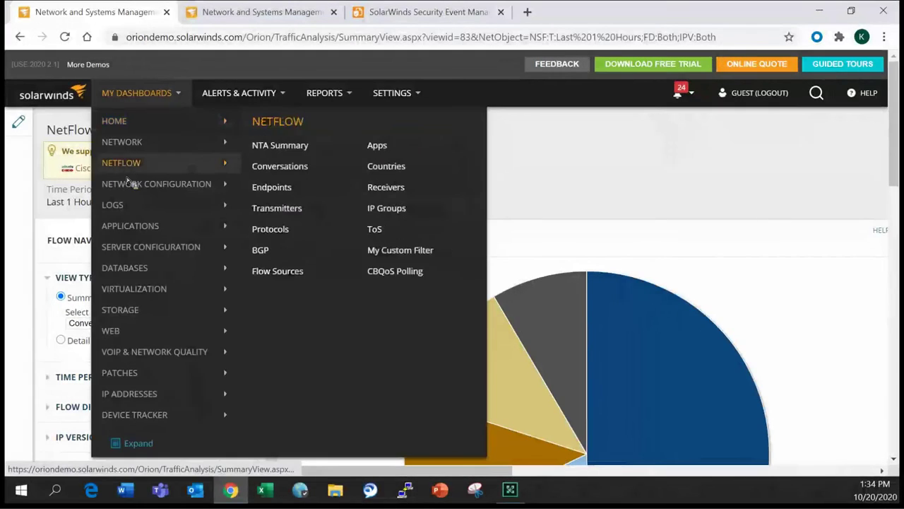
{"action": "left_click", "coordinate": [277, 146]}
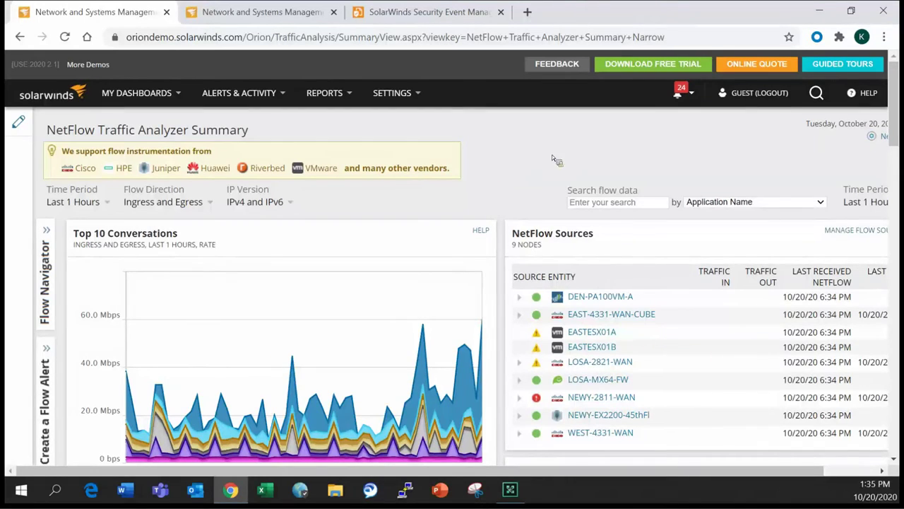
{"action": "scroll", "coordinate": [511, 164], "scroll_direction": "down", "scroll_amount": 2}
{"action": "scroll", "coordinate": [512, 165], "scroll_direction": "down", "scroll_amount": 2}
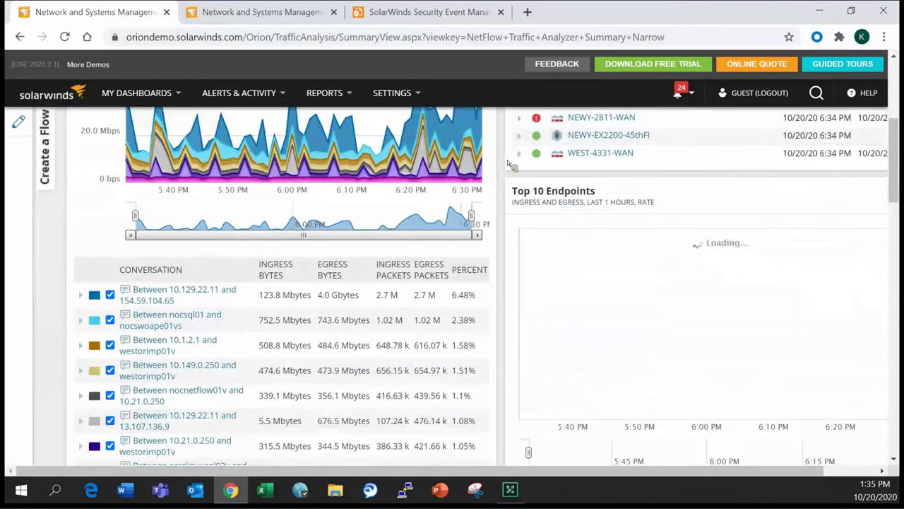
{"action": "scroll", "coordinate": [507, 163], "scroll_direction": "down", "scroll_amount": 6}
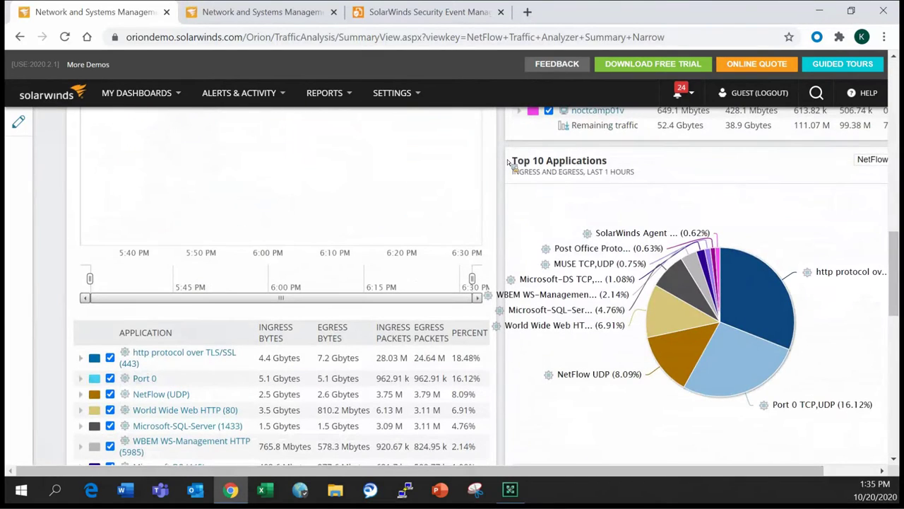
{"action": "scroll", "coordinate": [509, 161], "scroll_direction": "up", "scroll_amount": 10}
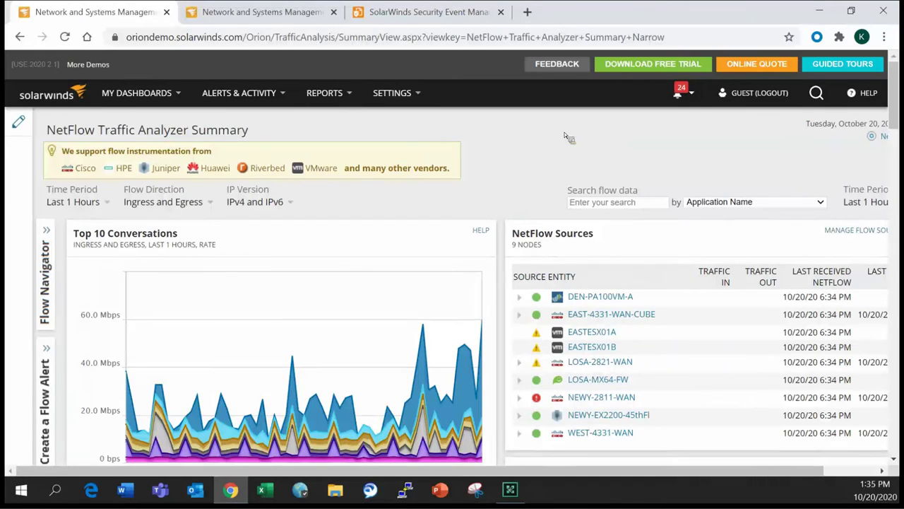
Open the Device Tracker Summary dashboard.
{"action": "mouse_move", "coordinate": [156, 106]}
{"action": "mouse_move", "coordinate": [171, 122]}
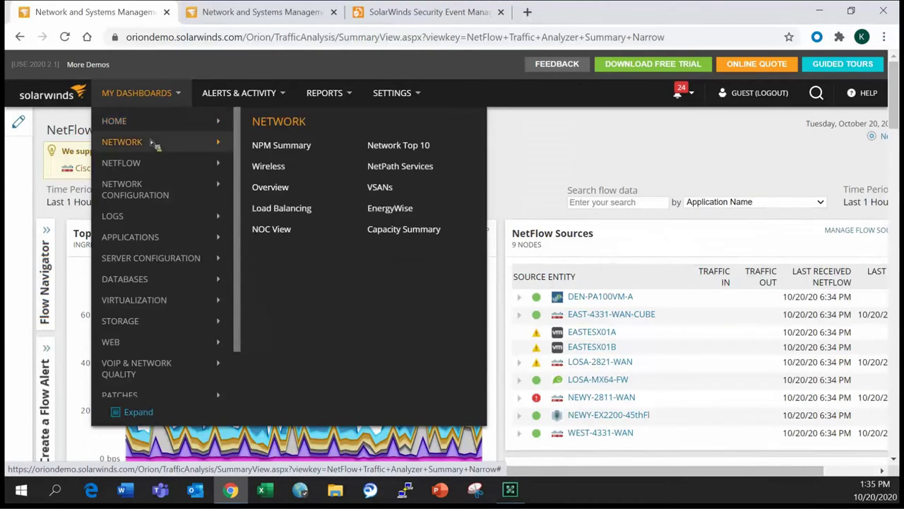
{"action": "scroll", "coordinate": [127, 212], "scroll_direction": "down", "scroll_amount": 1}
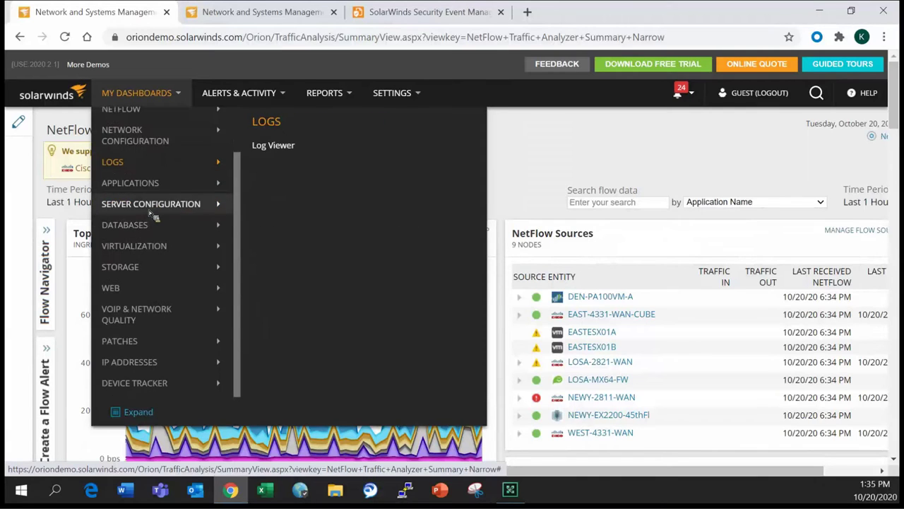
{"action": "mouse_move", "coordinate": [158, 388]}
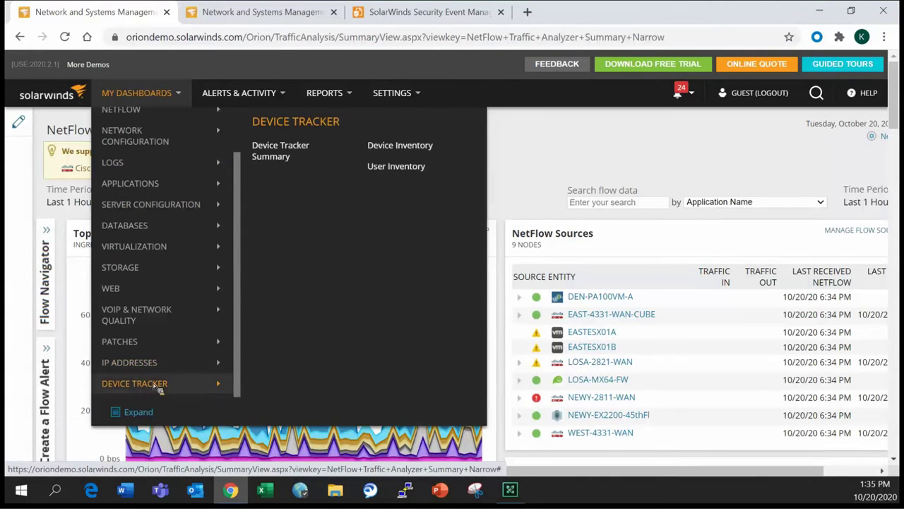
{"action": "left_click", "coordinate": [277, 148]}
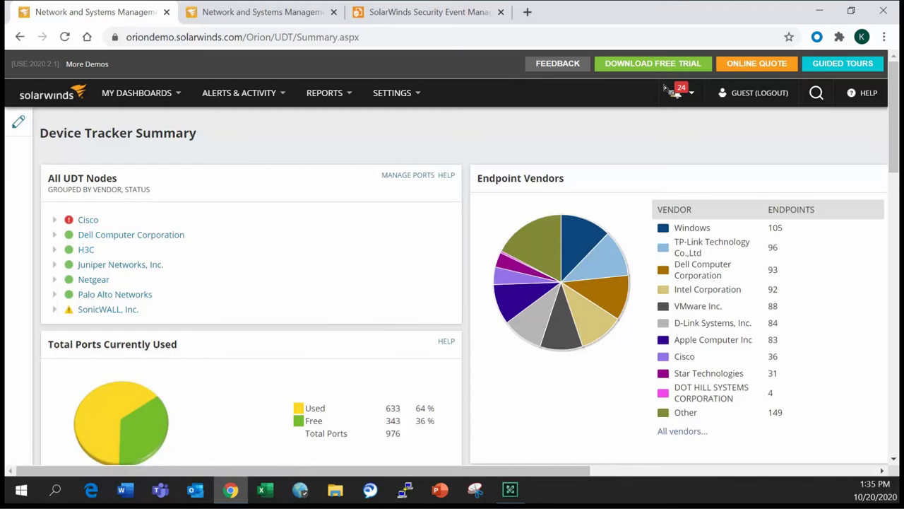
Examine the Device Tracker Summary's port usage, endpoint vendors, active alerts, Top 10 Nodes by Percent Ports Used and Top 10 Access Points.
{"action": "scroll", "coordinate": [424, 165], "scroll_direction": "down", "scroll_amount": 5}
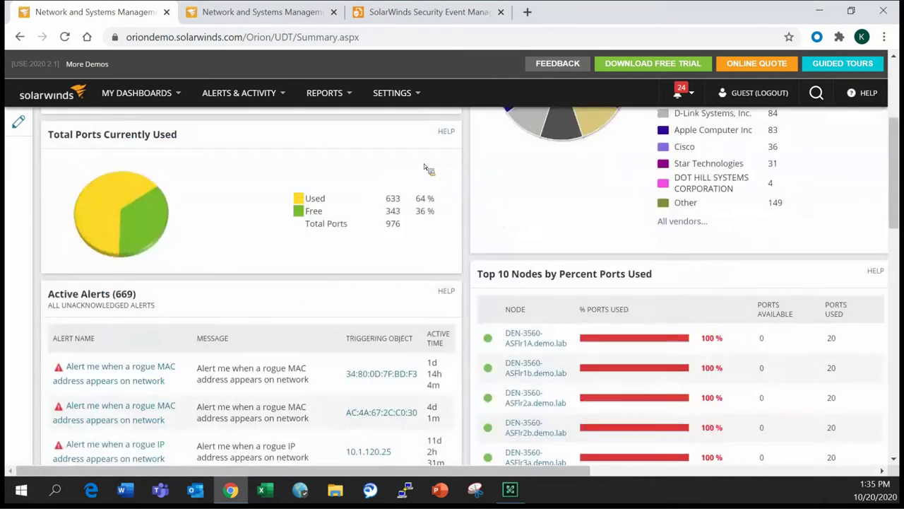
{"action": "scroll", "coordinate": [427, 165], "scroll_direction": "up", "scroll_amount": 5}
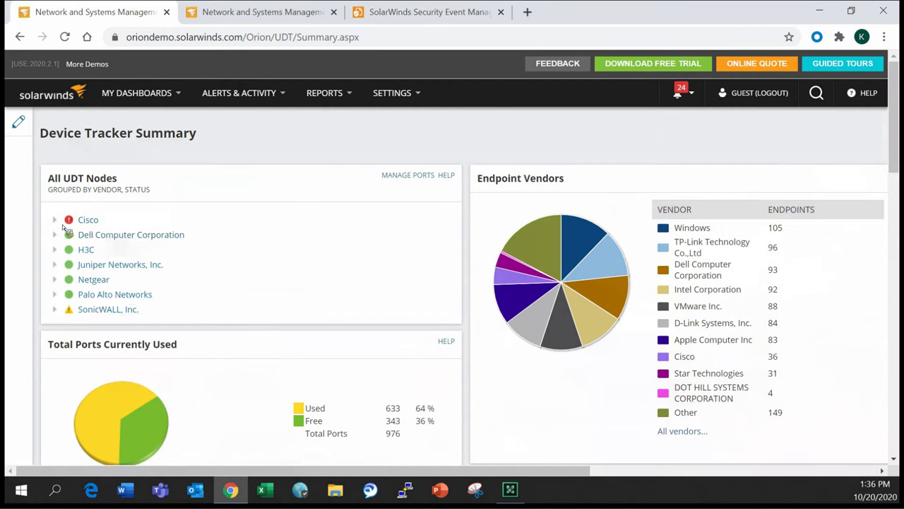
{"action": "scroll", "coordinate": [267, 219], "scroll_direction": "down", "scroll_amount": 4}
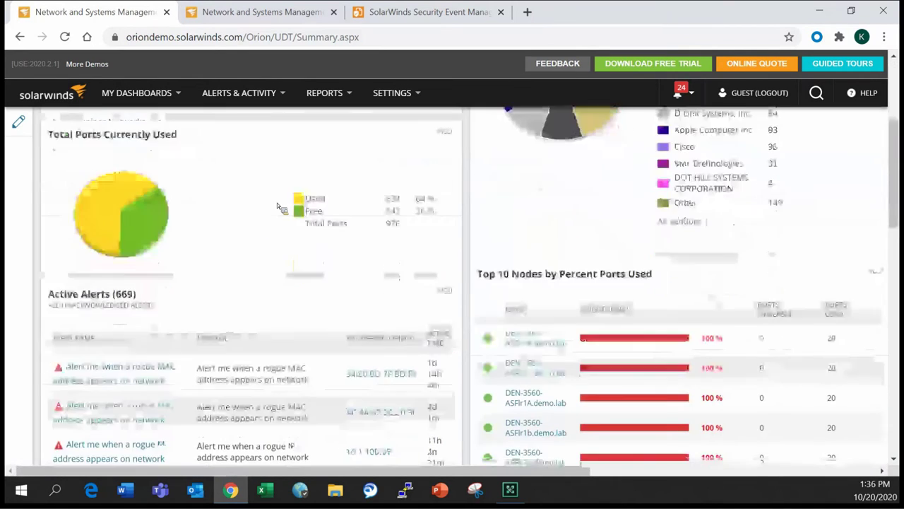
{"action": "scroll", "coordinate": [259, 191], "scroll_direction": "down", "scroll_amount": 2}
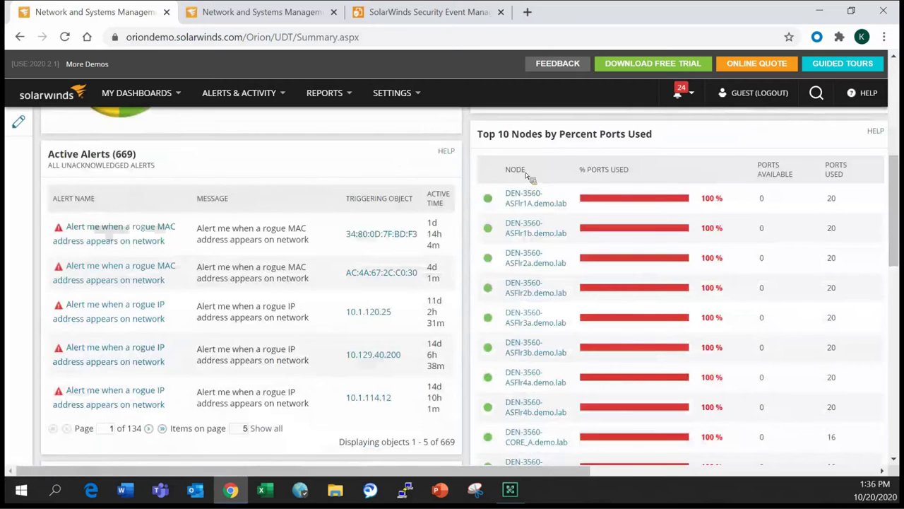
{"action": "scroll", "coordinate": [544, 240], "scroll_direction": "down", "scroll_amount": 2}
{"action": "scroll", "coordinate": [544, 230], "scroll_direction": "up", "scroll_amount": 7}
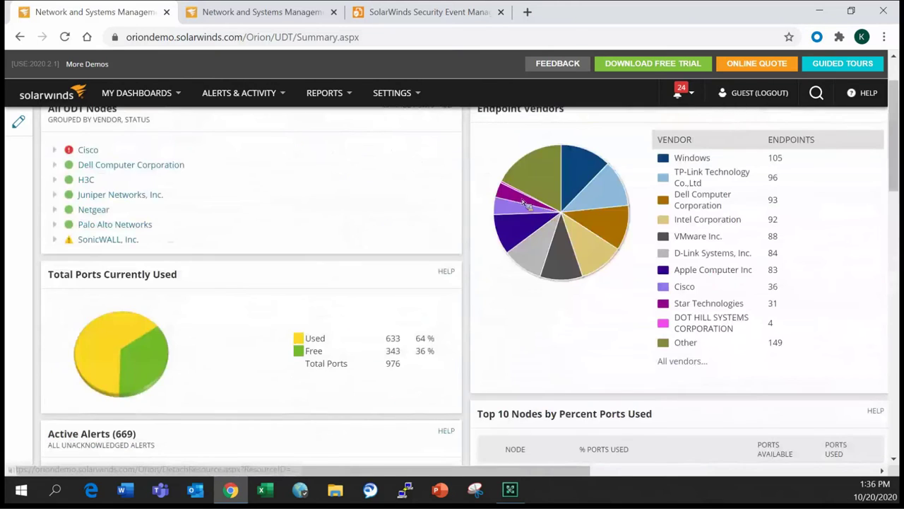
{"action": "scroll", "coordinate": [524, 209], "scroll_direction": "up", "scroll_amount": 1}
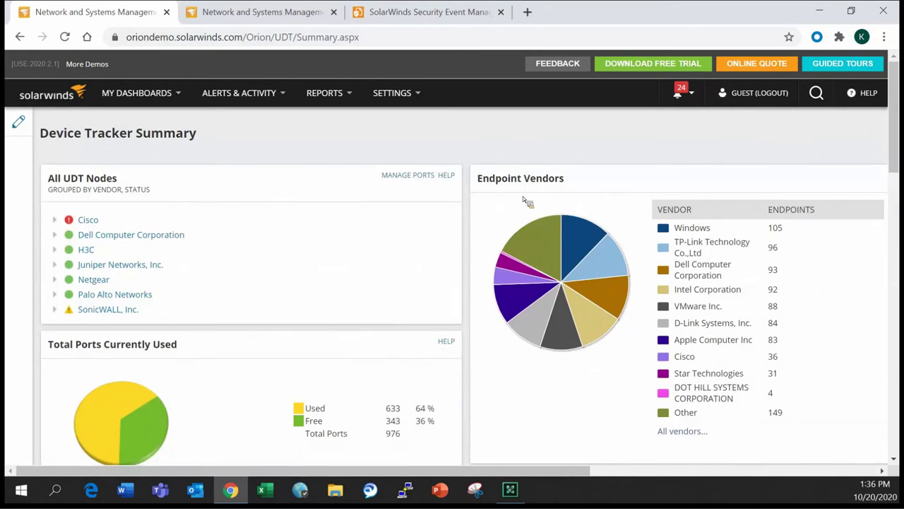
{"action": "scroll", "coordinate": [579, 212], "scroll_direction": "down", "scroll_amount": 3}
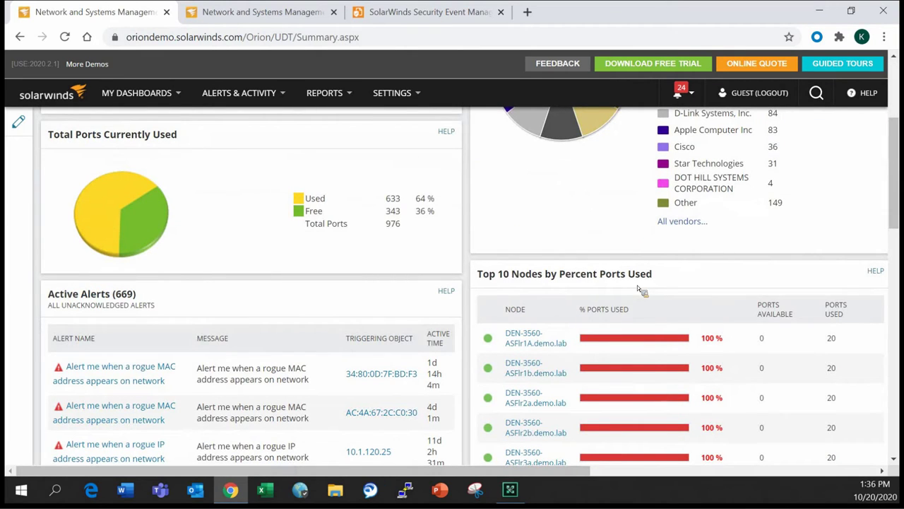
{"action": "scroll", "coordinate": [604, 279], "scroll_direction": "down", "scroll_amount": 3}
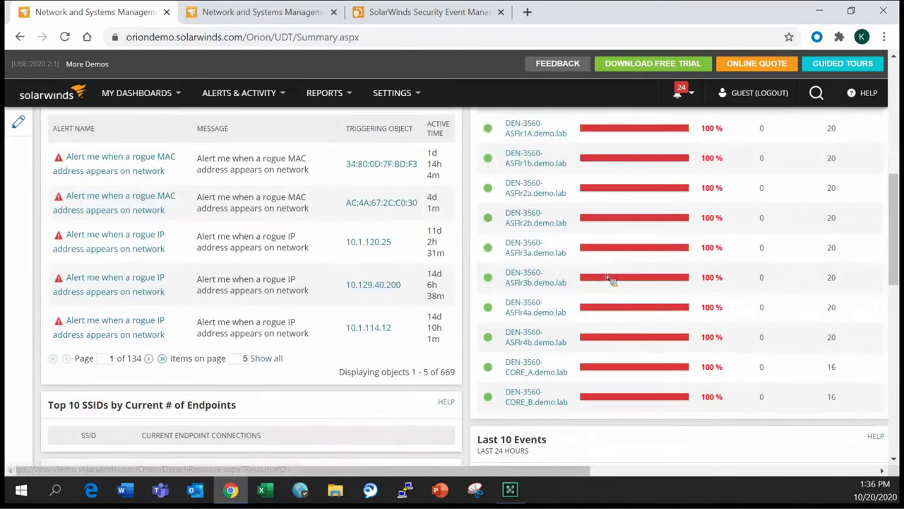
{"action": "scroll", "coordinate": [606, 278], "scroll_direction": "down", "scroll_amount": 3}
{"action": "scroll", "coordinate": [120, 256], "scroll_direction": "down", "scroll_amount": 1}
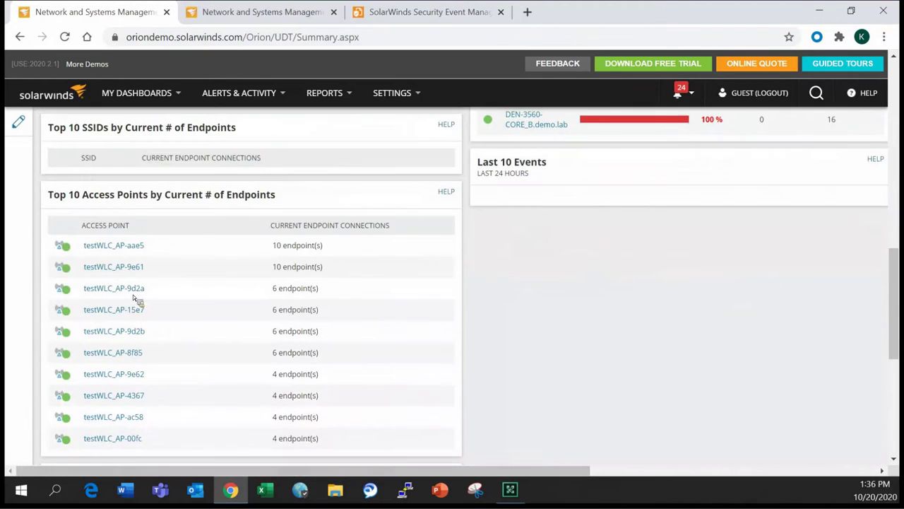
Open access point testWLC_AP-aae5 and review its current endpoint connections and wireless access point details.
{"action": "left_click", "coordinate": [118, 245]}
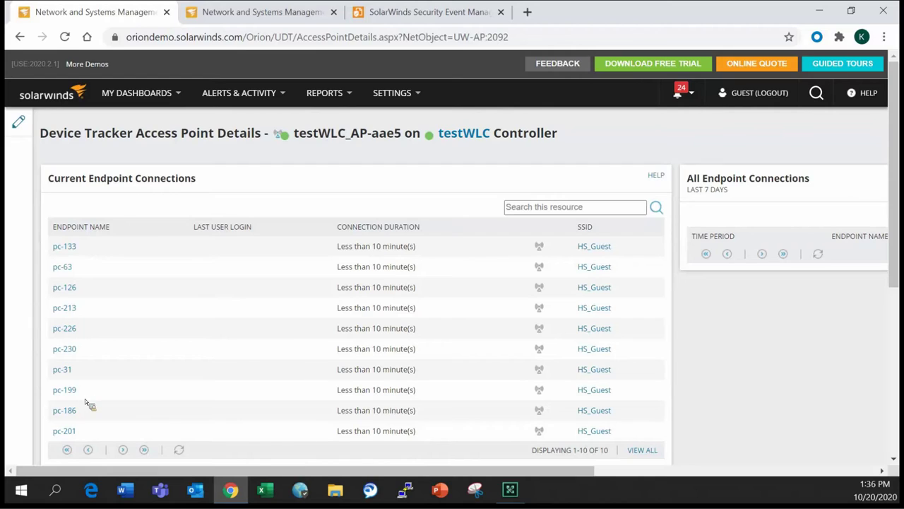
{"action": "scroll", "coordinate": [562, 265], "scroll_direction": "down", "scroll_amount": 3}
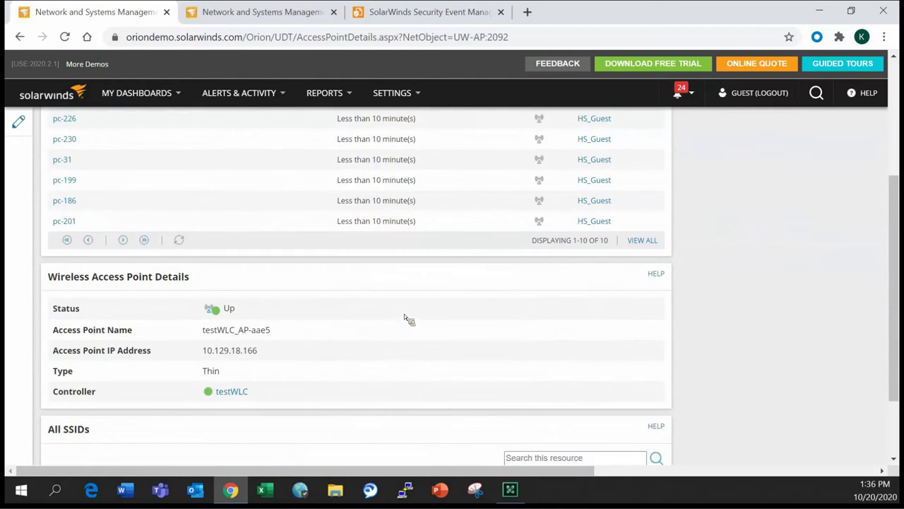
{"action": "scroll", "coordinate": [100, 240], "scroll_direction": "up", "scroll_amount": 3}
Open endpoint pc-133 from the access point's connections and view its network connections and Endpoint Details.
{"action": "left_click", "coordinate": [64, 247]}
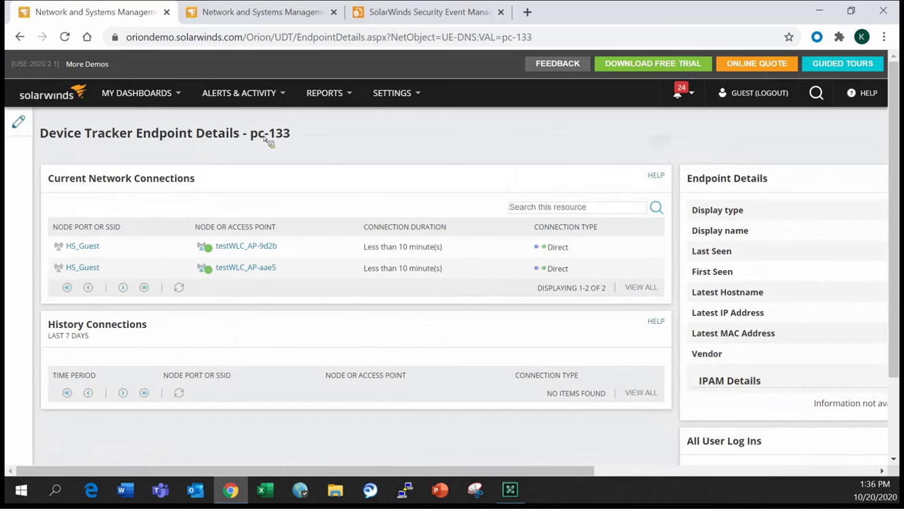
{"action": "double_click", "coordinate": [267, 136]}
{"action": "left_click", "coordinate": [349, 180]}
{"action": "left_click_drag", "start_coordinate": [491, 468], "coordinate": [641, 467]}
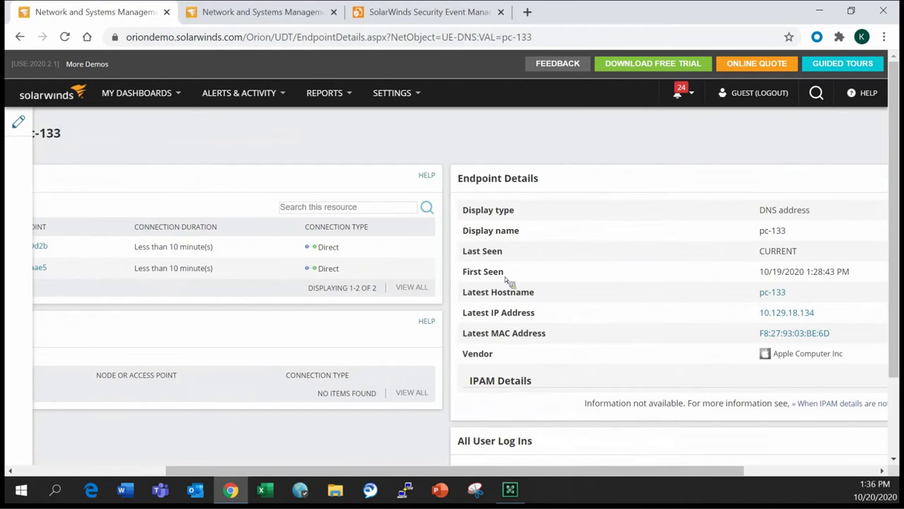
Reopen the Device Tracker Summary and look over Rogue Devices, the Device Watch List and All User Log Ins.
{"action": "left_click", "coordinate": [144, 92]}
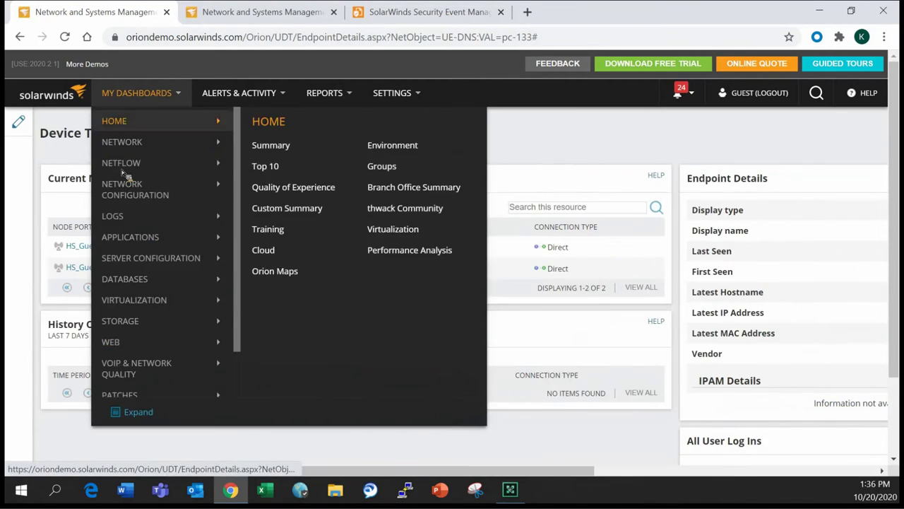
{"action": "scroll", "coordinate": [141, 318], "scroll_direction": "down", "scroll_amount": 1}
{"action": "mouse_move", "coordinate": [222, 377]}
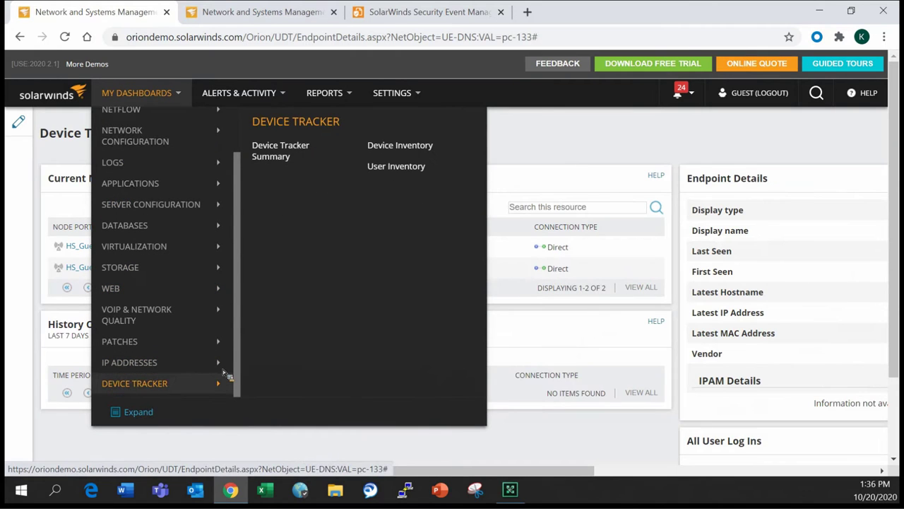
{"action": "left_click", "coordinate": [271, 157]}
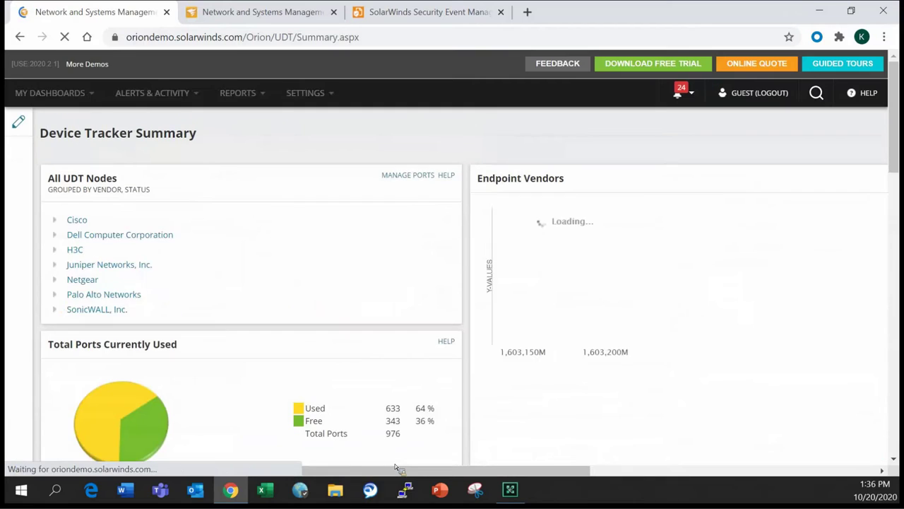
{"action": "left_click_drag", "start_coordinate": [340, 467], "coordinate": [561, 471]}
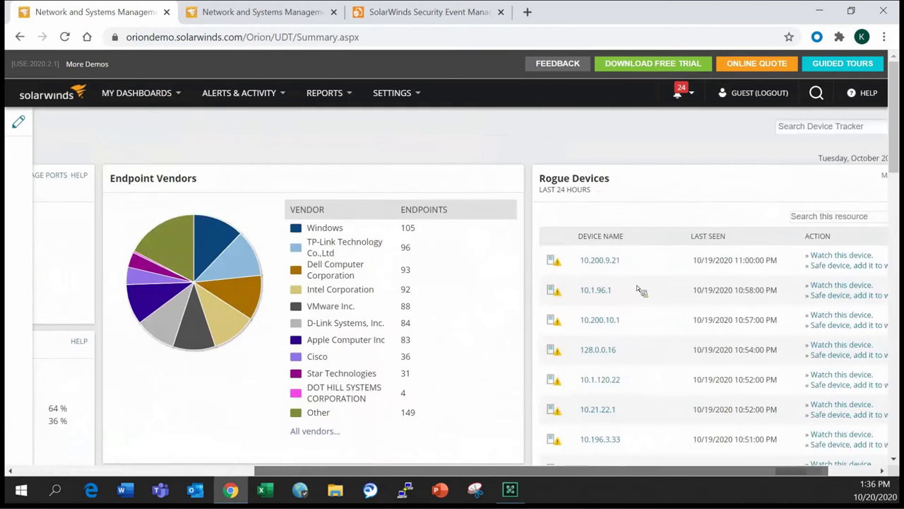
{"action": "scroll", "coordinate": [632, 247], "scroll_direction": "down", "scroll_amount": 5}
{"action": "scroll", "coordinate": [566, 228], "scroll_direction": "down", "scroll_amount": 5}
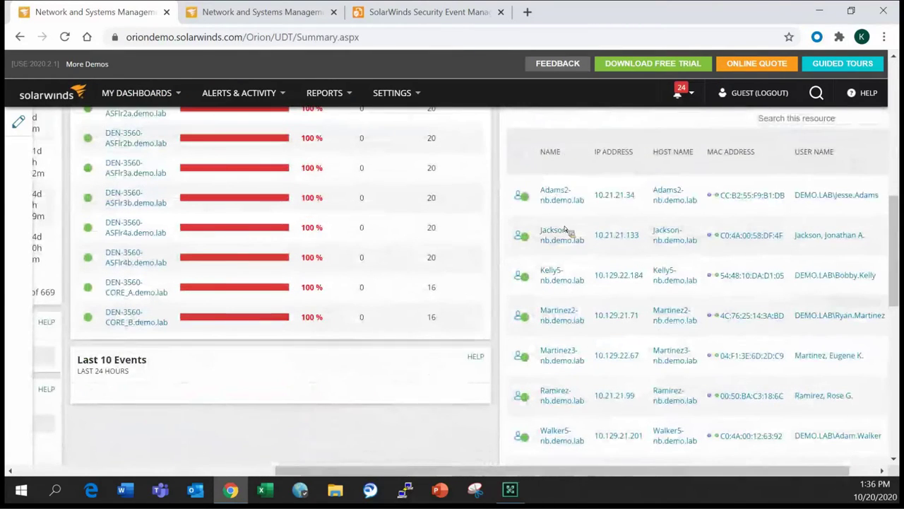
{"action": "scroll", "coordinate": [599, 261], "scroll_direction": "down", "scroll_amount": 3}
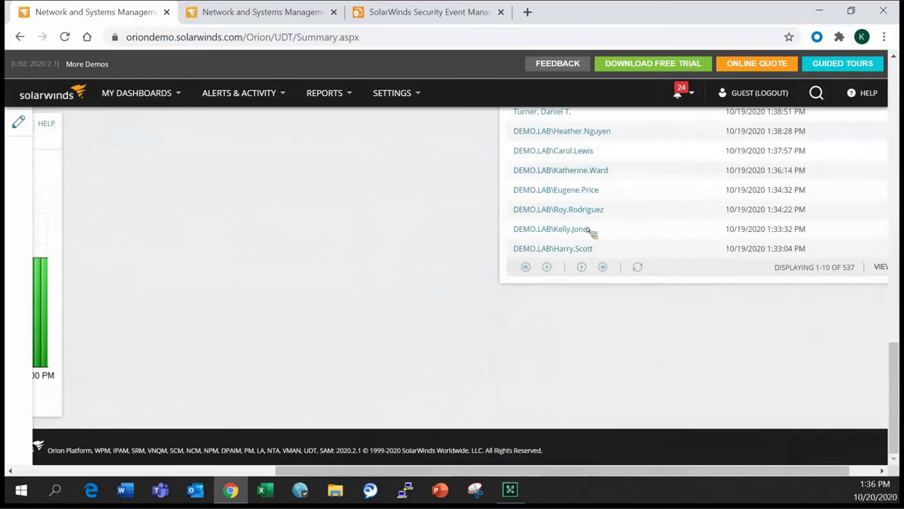
{"action": "scroll", "coordinate": [589, 233], "scroll_direction": "up", "scroll_amount": 3}
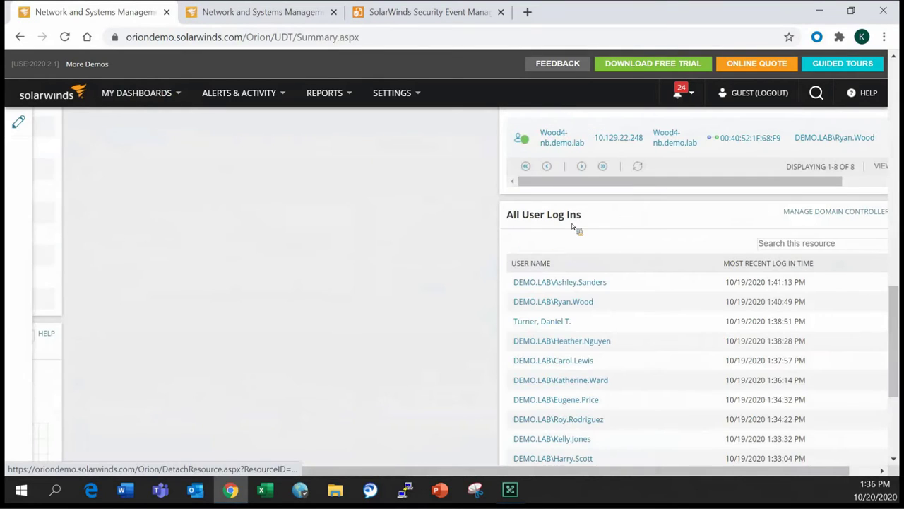
Open the user details for the first entry in All User Log Ins, check the endpoint log-ins, and return to the summary.
{"action": "left_click", "coordinate": [561, 283]}
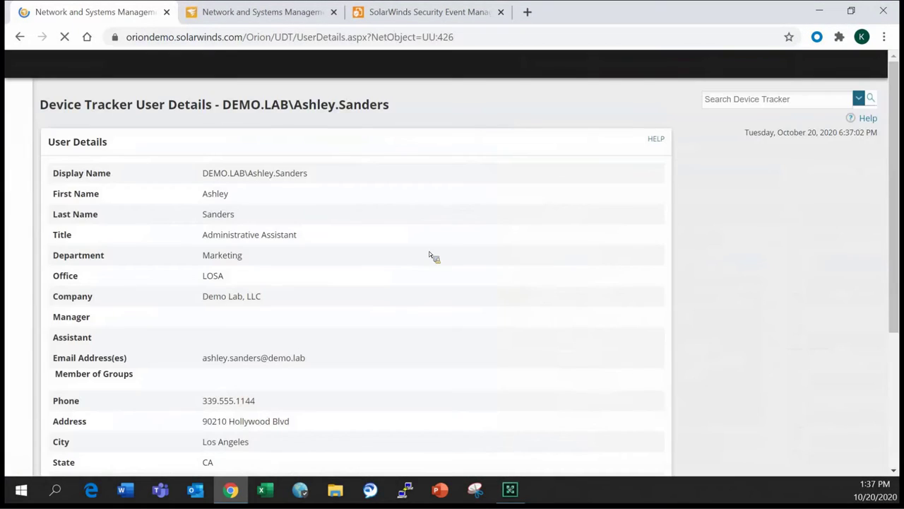
{"action": "scroll", "coordinate": [416, 251], "scroll_direction": "down", "scroll_amount": 4}
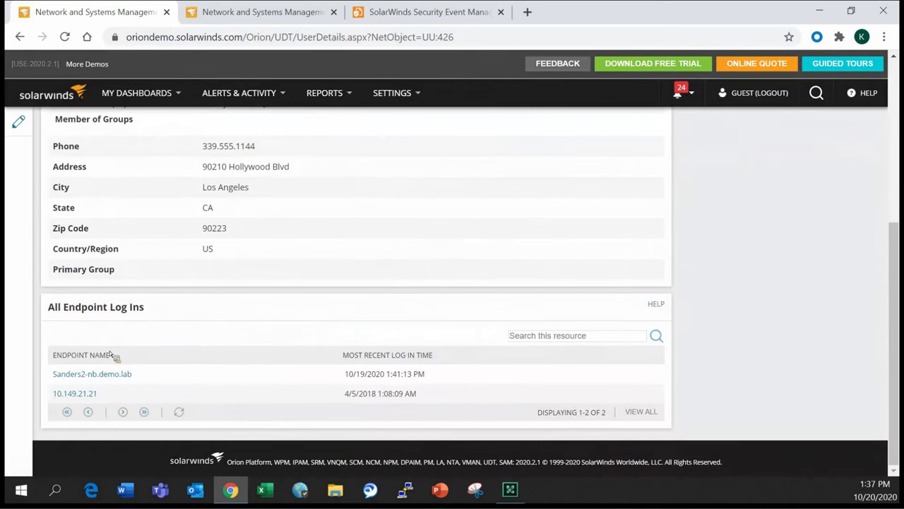
{"action": "scroll", "coordinate": [409, 272], "scroll_direction": "up", "scroll_amount": 4}
{"action": "key", "text": "alt+Left"}
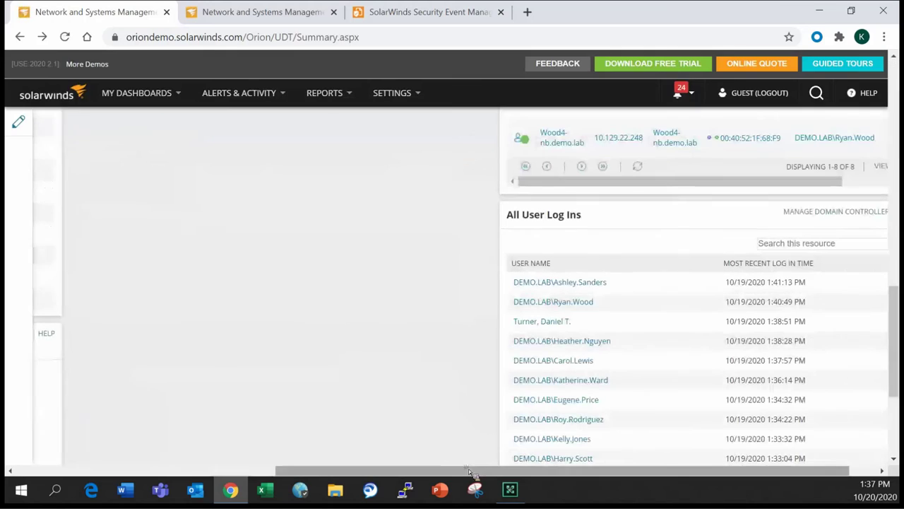
Examine the Rogue Devices list with its watch and white list actions, the Device Watch List and the All User Log Ins table.
{"action": "scroll", "coordinate": [578, 423], "scroll_direction": "up", "scroll_amount": 10}
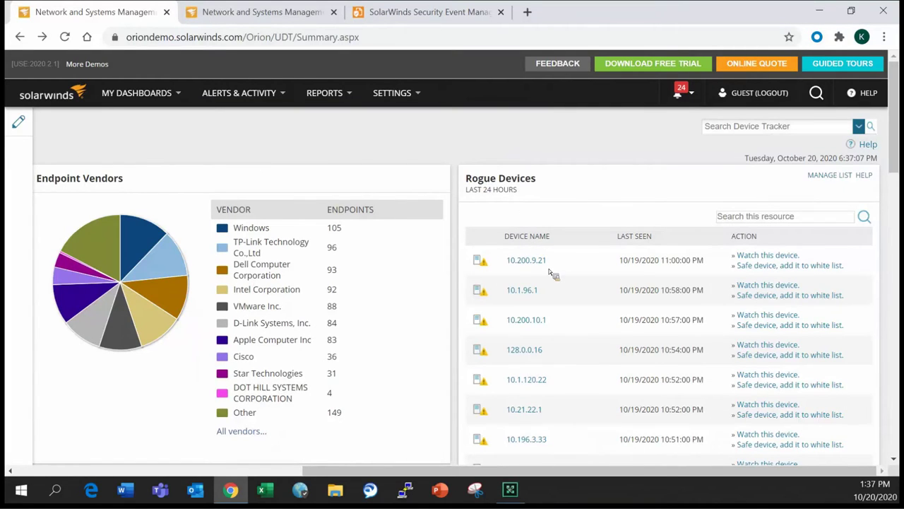
{"action": "scroll", "coordinate": [534, 267], "scroll_direction": "down", "scroll_amount": 3}
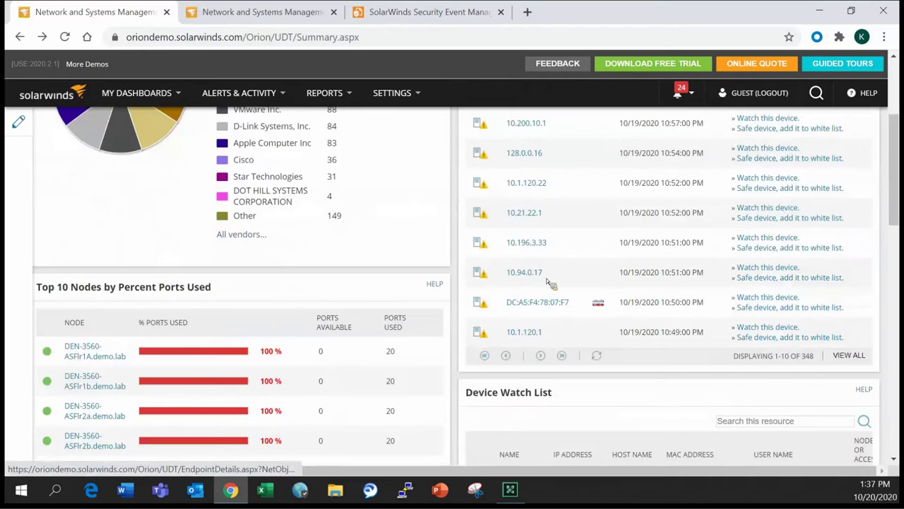
{"action": "scroll", "coordinate": [546, 278], "scroll_direction": "up", "scroll_amount": 3}
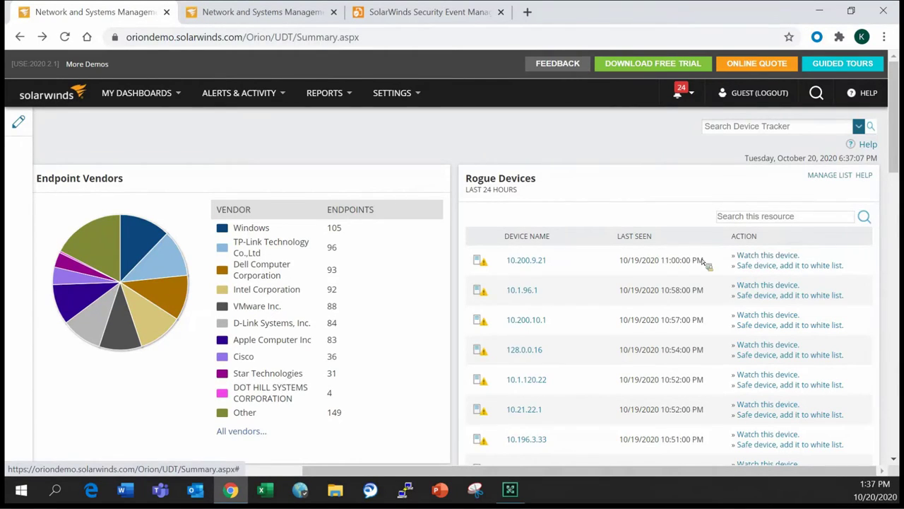
{"action": "scroll", "coordinate": [578, 256], "scroll_direction": "down", "scroll_amount": 3}
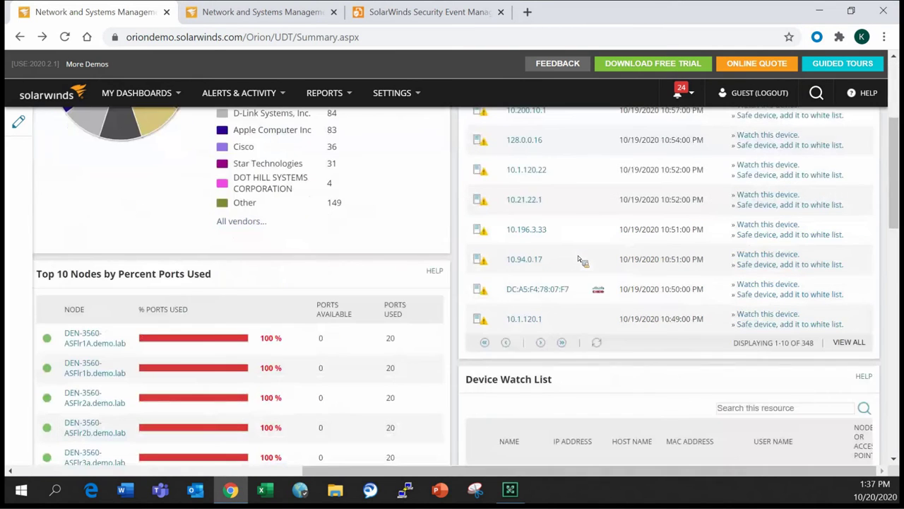
{"action": "scroll", "coordinate": [586, 259], "scroll_direction": "down", "scroll_amount": 3}
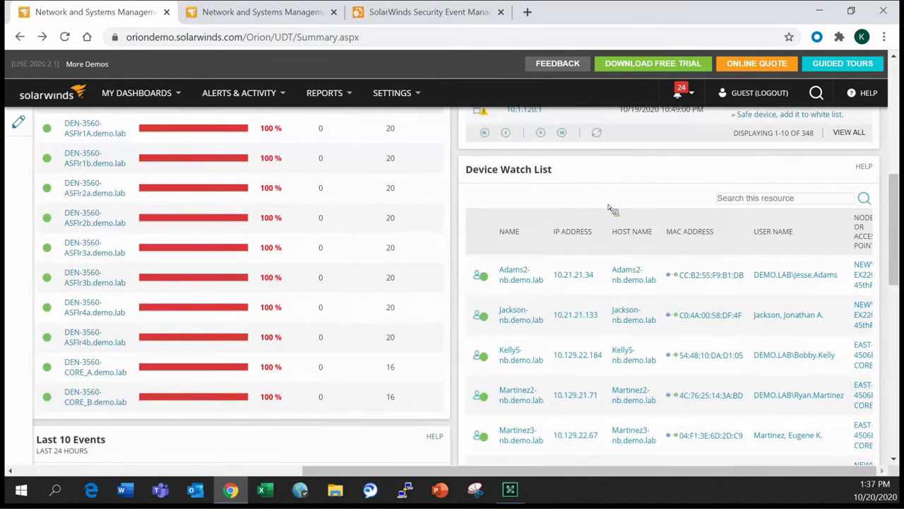
{"action": "scroll", "coordinate": [609, 207], "scroll_direction": "down", "scroll_amount": 5}
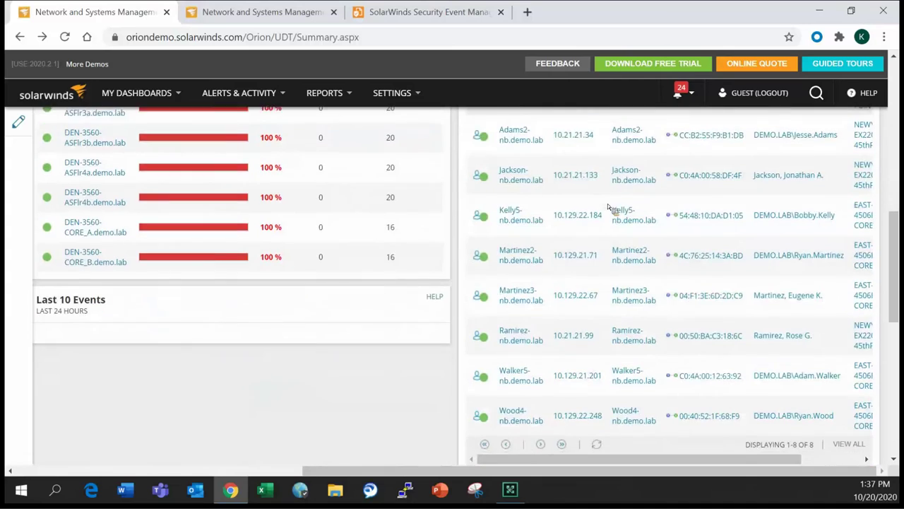
{"action": "scroll", "coordinate": [503, 215], "scroll_direction": "down", "scroll_amount": 1}
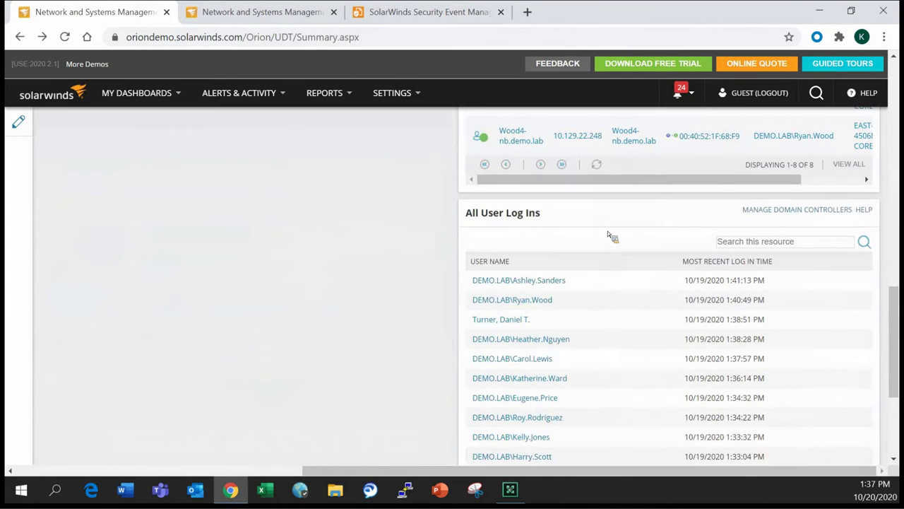
{"action": "scroll", "coordinate": [300, 309], "scroll_direction": "down", "scroll_amount": 1}
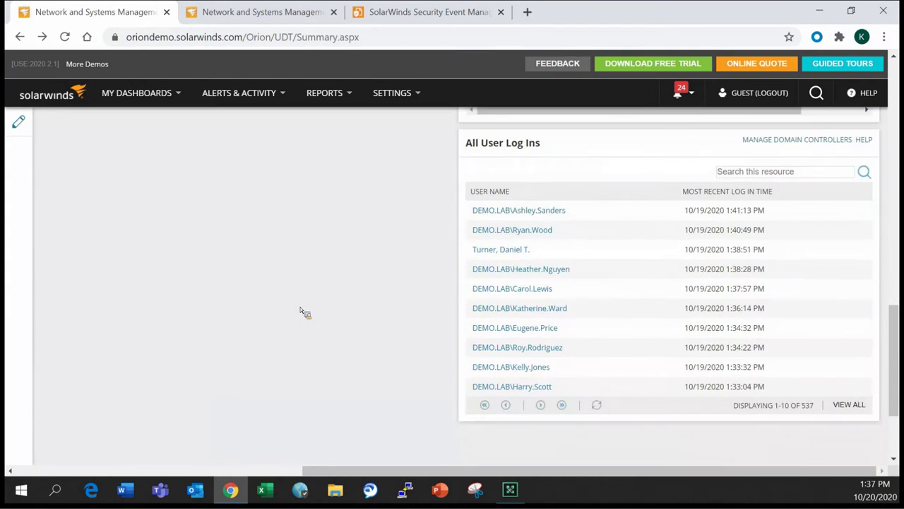
{"action": "scroll", "coordinate": [296, 297], "scroll_direction": "up", "scroll_amount": 2}
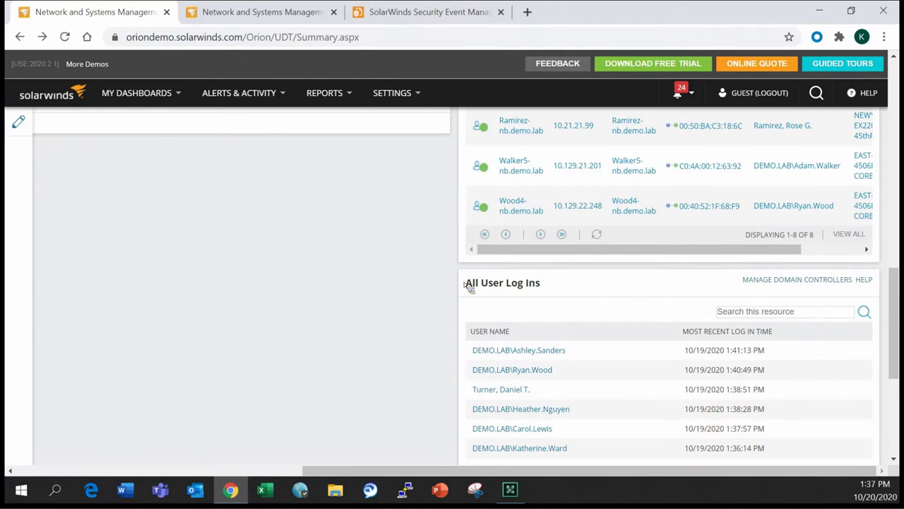
{"action": "scroll", "coordinate": [583, 283], "scroll_direction": "down", "scroll_amount": 2}
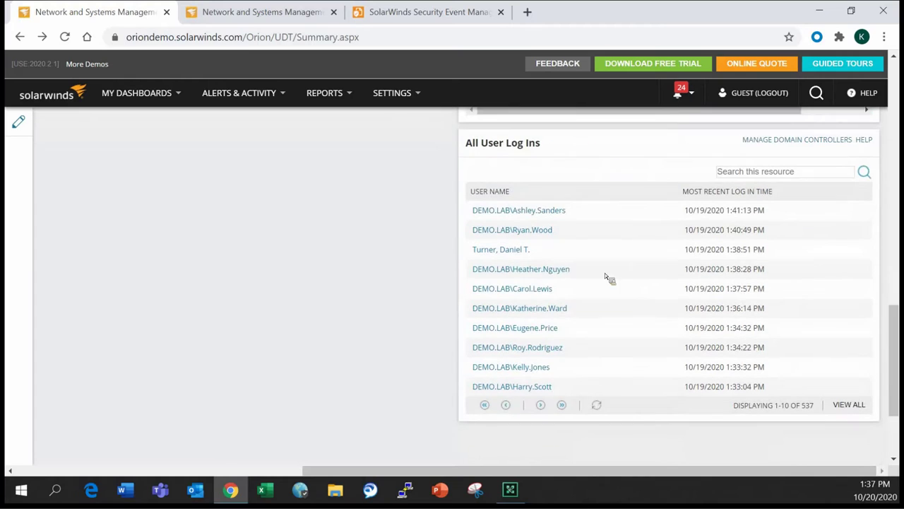
Open the user details for the second entry in All User Log Ins and inspect the endpoints that user logged in to.
{"action": "left_click", "coordinate": [528, 233]}
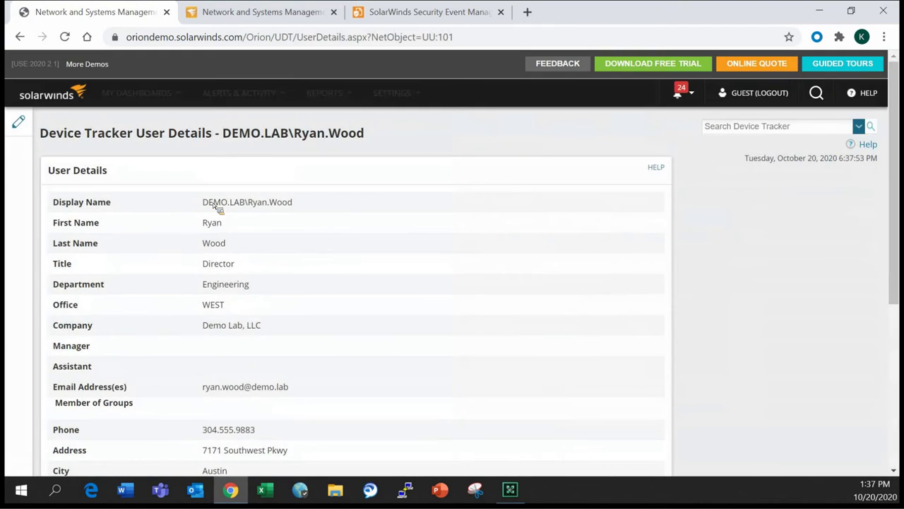
{"action": "scroll", "coordinate": [321, 207], "scroll_direction": "down", "scroll_amount": 4}
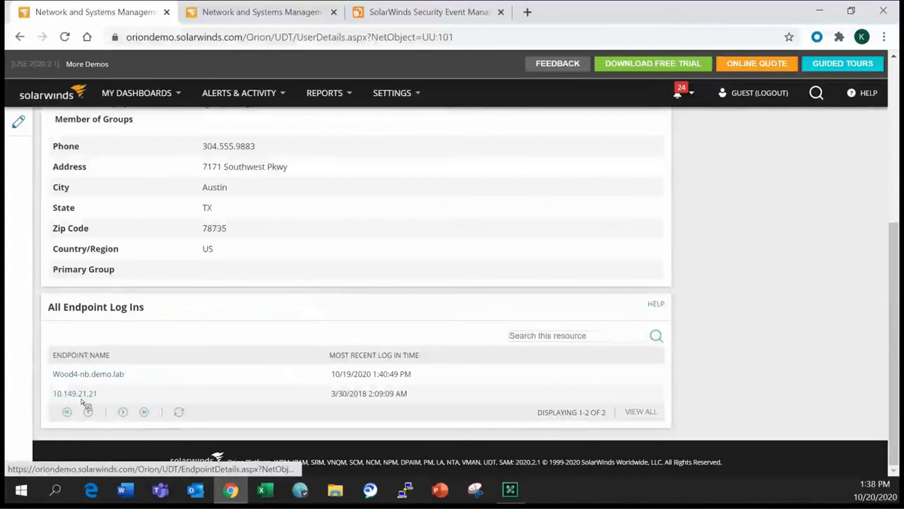
{"action": "mouse_move", "coordinate": [81, 400]}
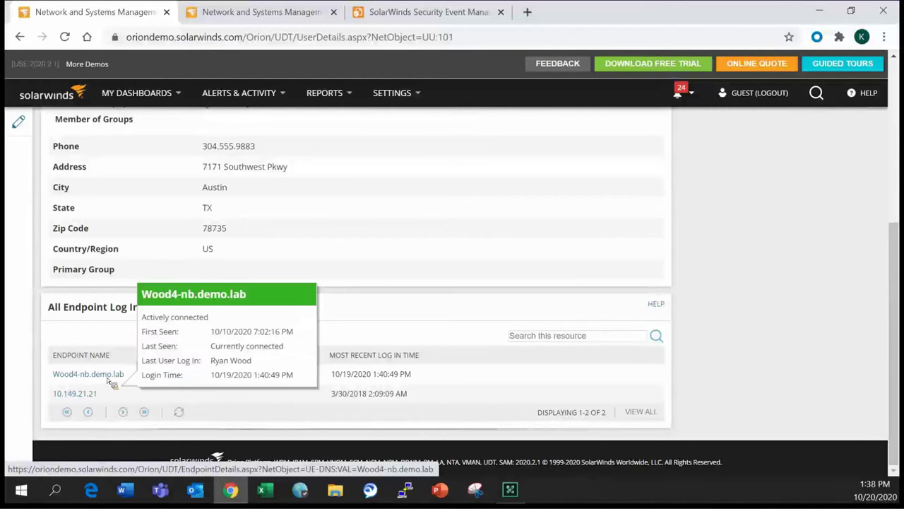
Open the details of the first endpoint under All Endpoint Log Ins and review its current and historical connections.
{"action": "left_click", "coordinate": [107, 378]}
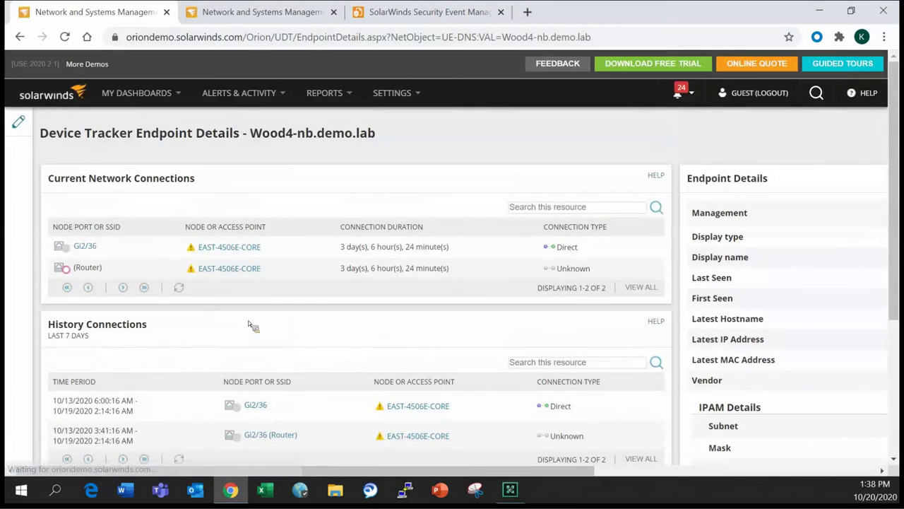
{"action": "scroll", "coordinate": [323, 347], "scroll_direction": "down", "scroll_amount": 3}
{"action": "scroll", "coordinate": [322, 347], "scroll_direction": "up", "scroll_amount": 3}
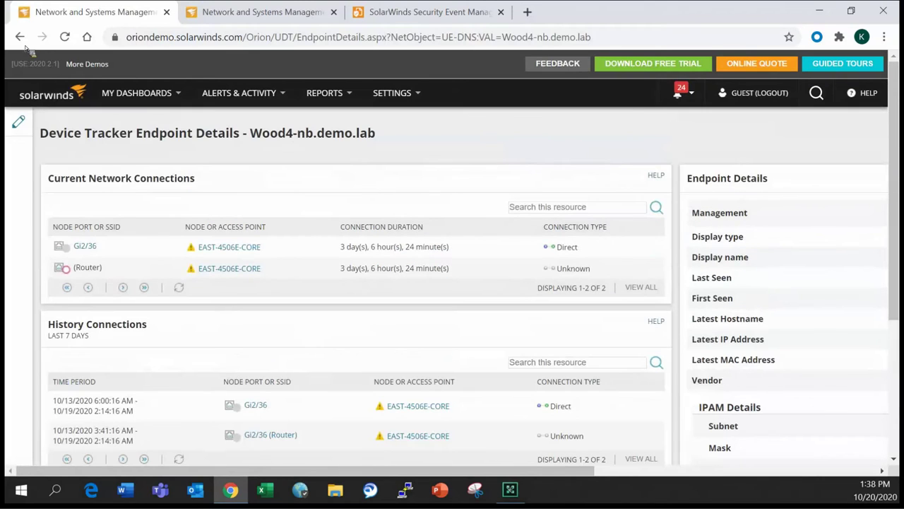
Return through the user details to the Device Tracker summary and show its Endpoint Vendors and Rogue Devices resources.
{"action": "left_click", "coordinate": [20, 36]}
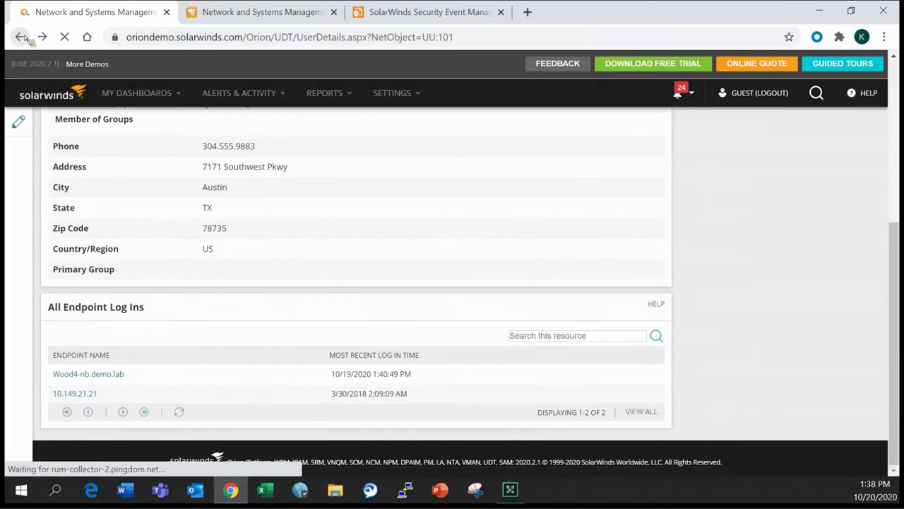
{"action": "left_click", "coordinate": [21, 38]}
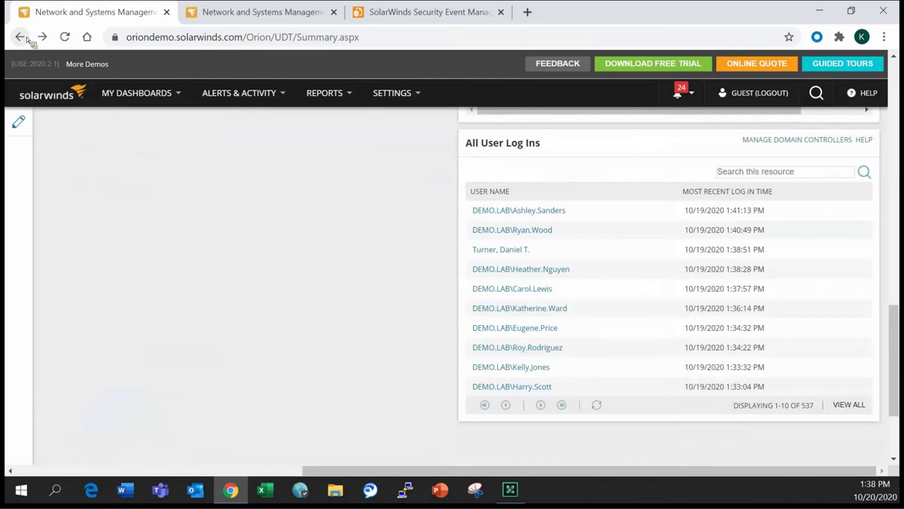
{"action": "scroll", "coordinate": [342, 286], "scroll_direction": "up", "scroll_amount": 2}
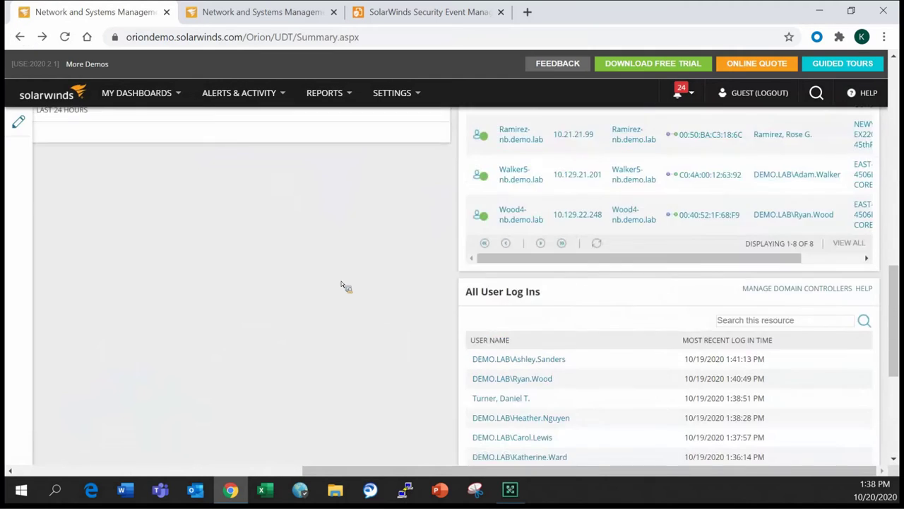
{"action": "scroll", "coordinate": [348, 255], "scroll_direction": "up", "scroll_amount": 5}
{"action": "scroll", "coordinate": [438, 141], "scroll_direction": "up", "scroll_amount": 5}
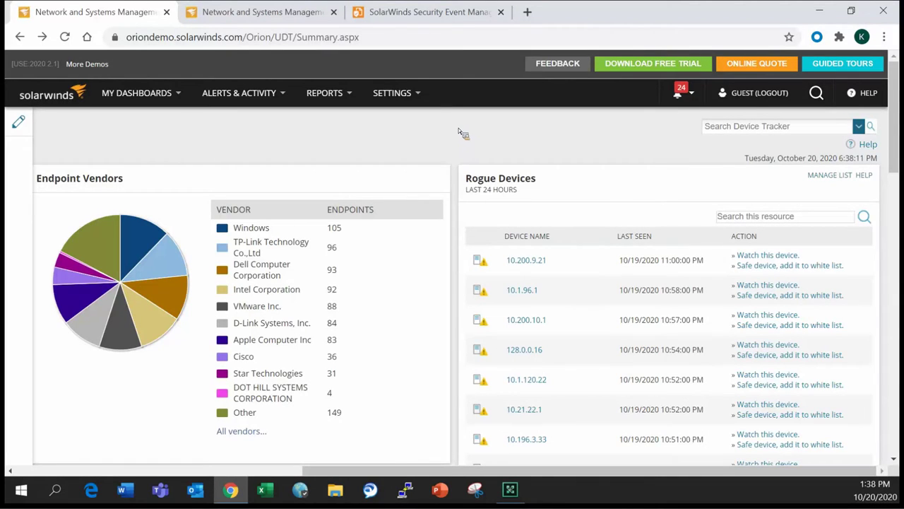
Examine the Device Tracker summary's rogue devices, device watch list, top nodes by ports used and user log ins.
{"action": "scroll", "coordinate": [463, 137], "scroll_direction": "down", "scroll_amount": 7}
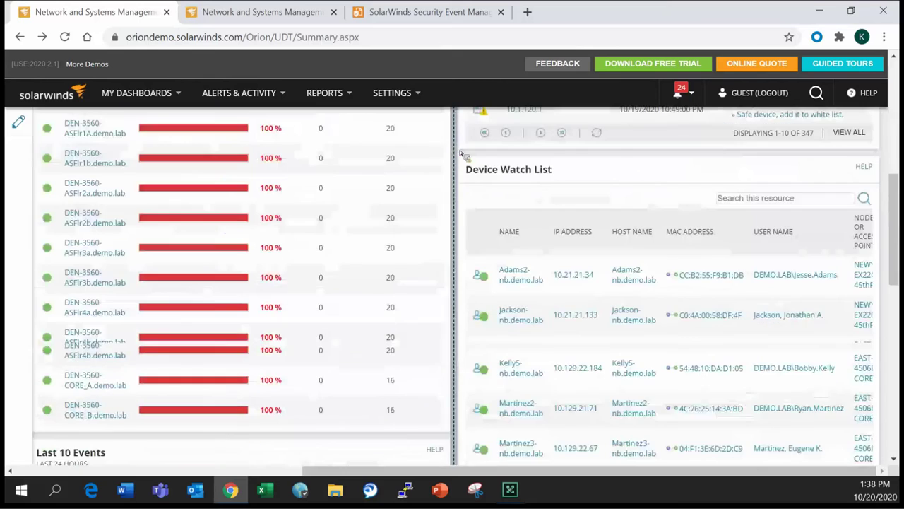
{"action": "scroll", "coordinate": [458, 141], "scroll_direction": "up", "scroll_amount": 7}
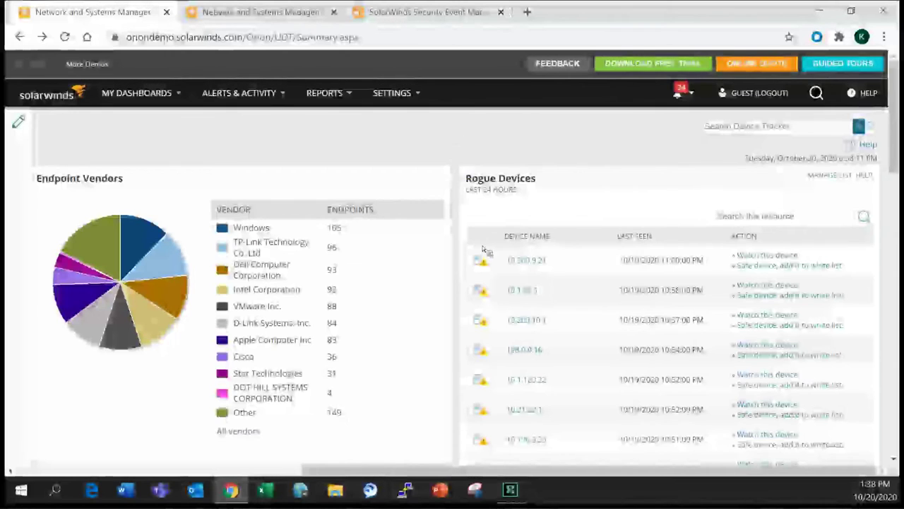
{"action": "scroll", "coordinate": [484, 250], "scroll_direction": "down", "scroll_amount": 10}
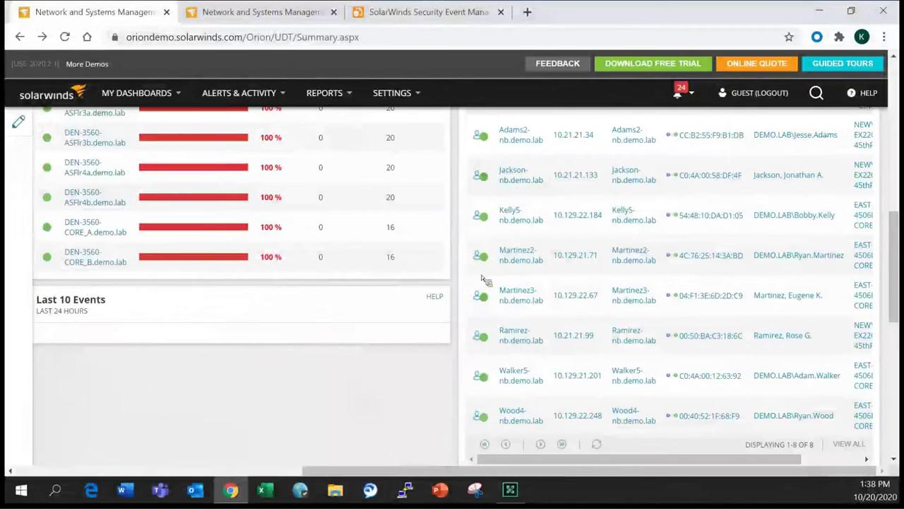
{"action": "scroll", "coordinate": [485, 279], "scroll_direction": "down", "scroll_amount": 4}
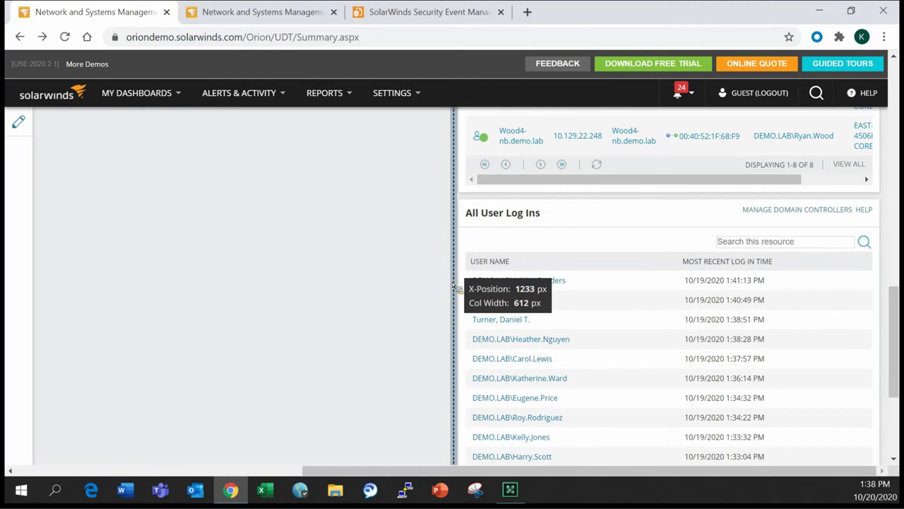
{"action": "scroll", "coordinate": [303, 242], "scroll_direction": "up", "scroll_amount": 6}
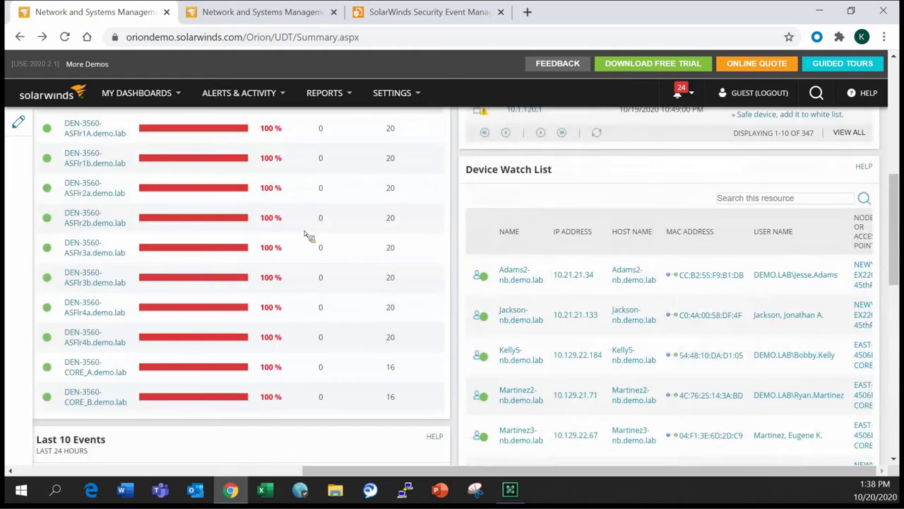
{"action": "scroll", "coordinate": [304, 231], "scroll_direction": "up", "scroll_amount": 5}
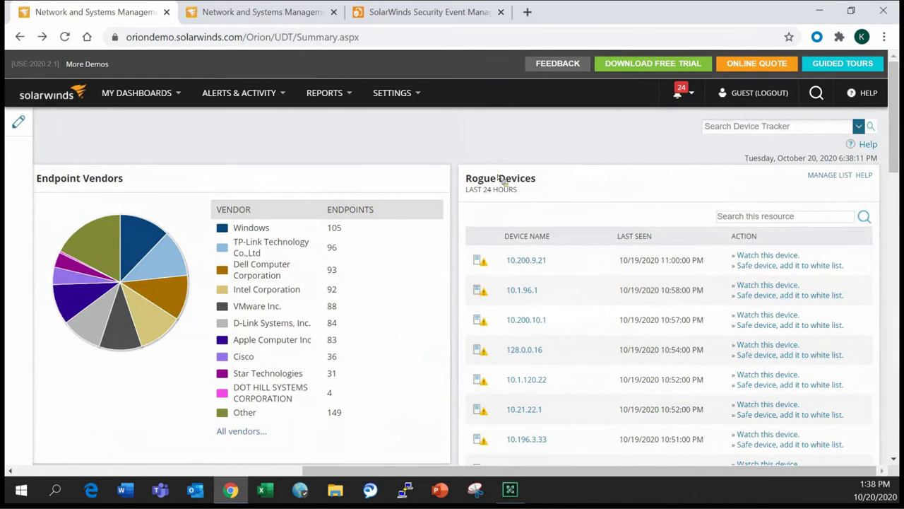
{"action": "scroll", "coordinate": [529, 220], "scroll_direction": "down", "scroll_amount": 10}
{"action": "scroll", "coordinate": [424, 282], "scroll_direction": "down", "scroll_amount": 5}
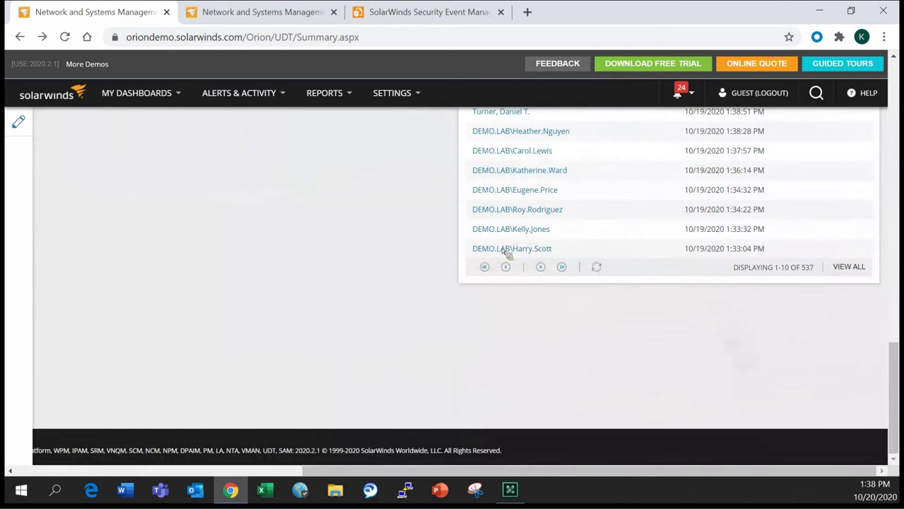
{"action": "scroll", "coordinate": [350, 258], "scroll_direction": "up", "scroll_amount": 10}
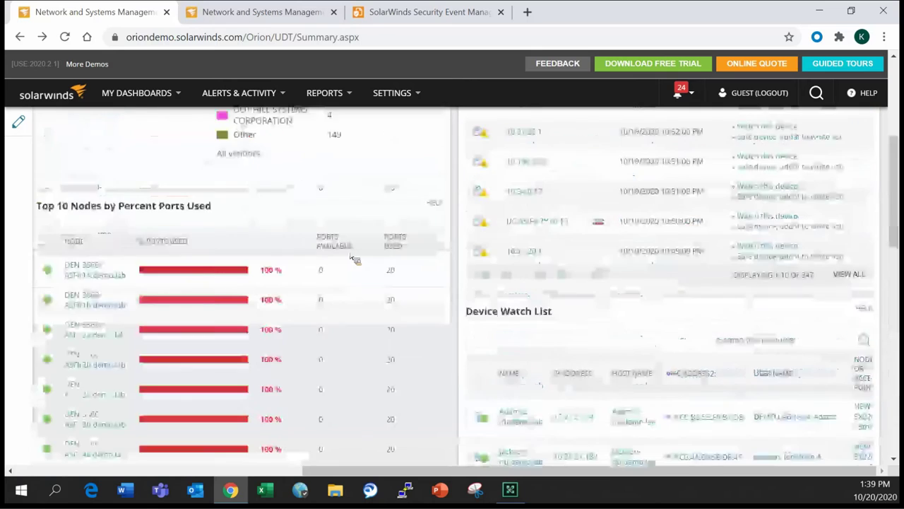
{"action": "scroll", "coordinate": [353, 259], "scroll_direction": "up", "scroll_amount": 5}
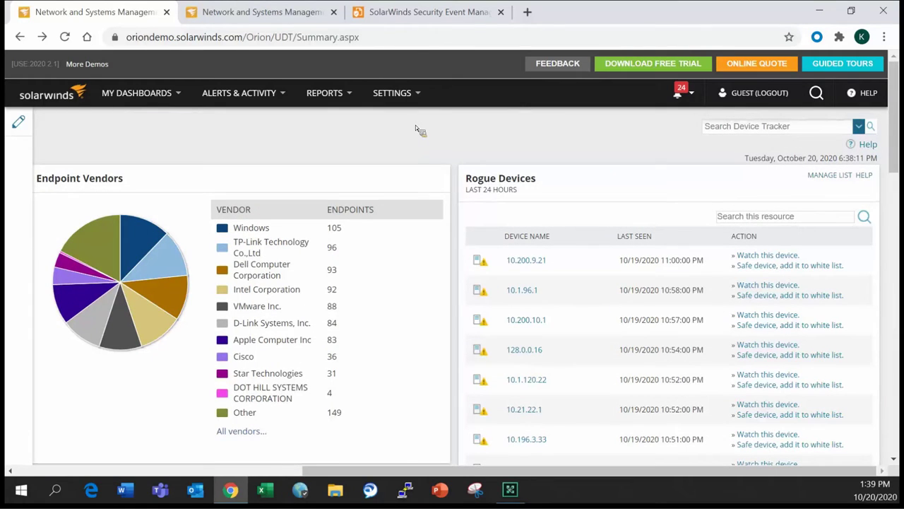
{"action": "scroll", "coordinate": [606, 210], "scroll_direction": "down", "scroll_amount": 10}
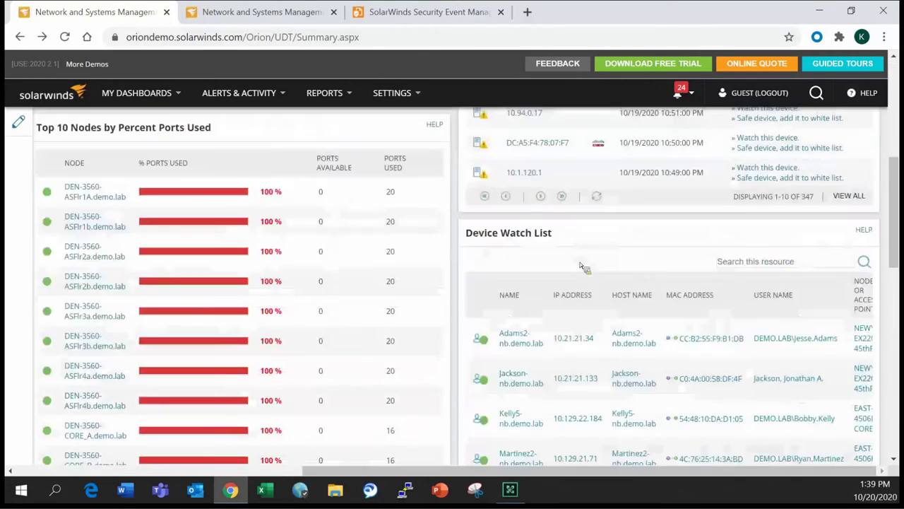
{"action": "scroll", "coordinate": [519, 292], "scroll_direction": "down", "scroll_amount": 5}
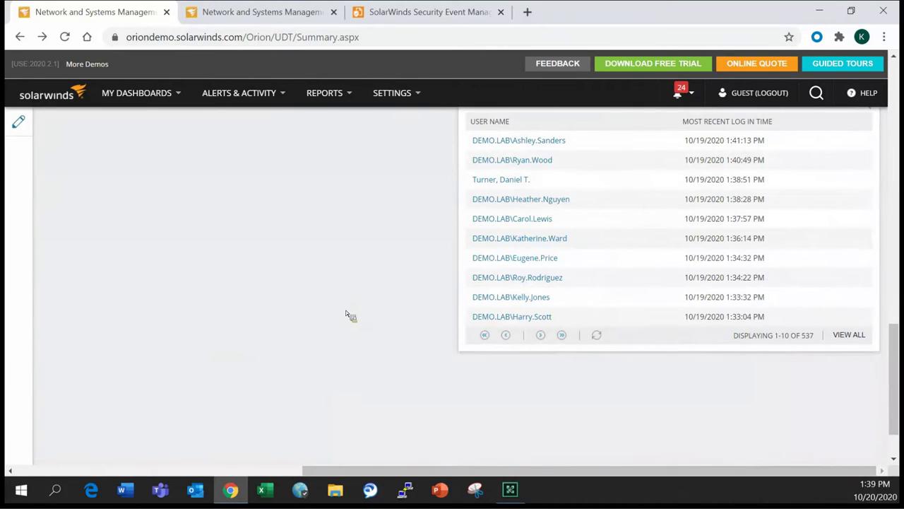
{"action": "scroll", "coordinate": [414, 239], "scroll_direction": "up", "scroll_amount": 8}
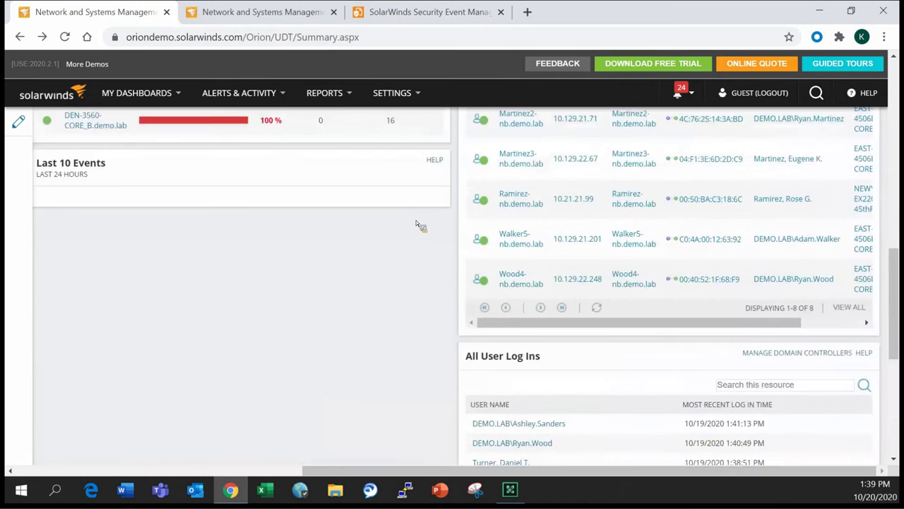
{"action": "scroll", "coordinate": [447, 170], "scroll_direction": "up", "scroll_amount": 10}
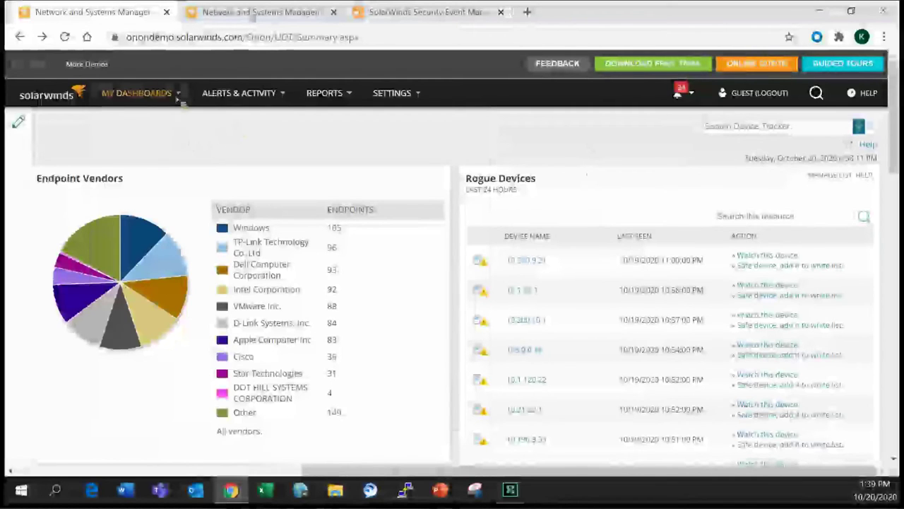
Open the SAM Summary dashboard from the Applications category.
{"action": "mouse_move", "coordinate": [180, 101]}
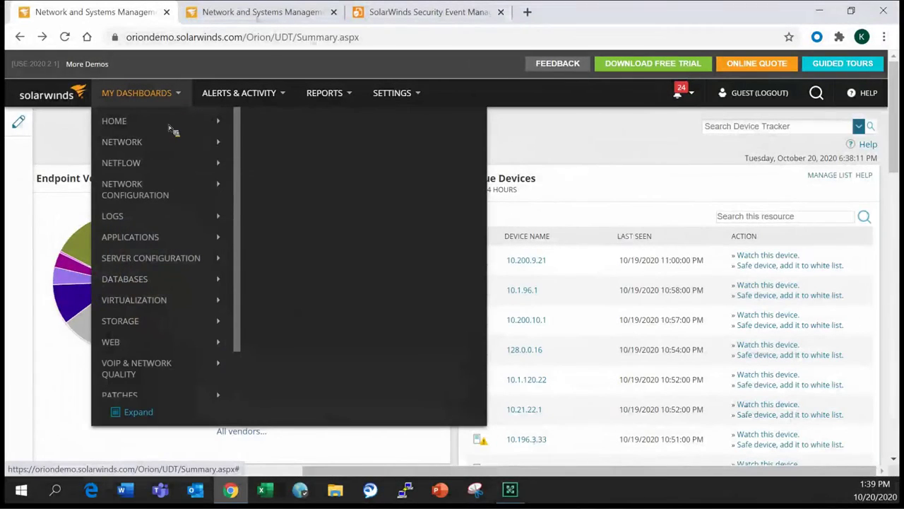
{"action": "mouse_move", "coordinate": [170, 165]}
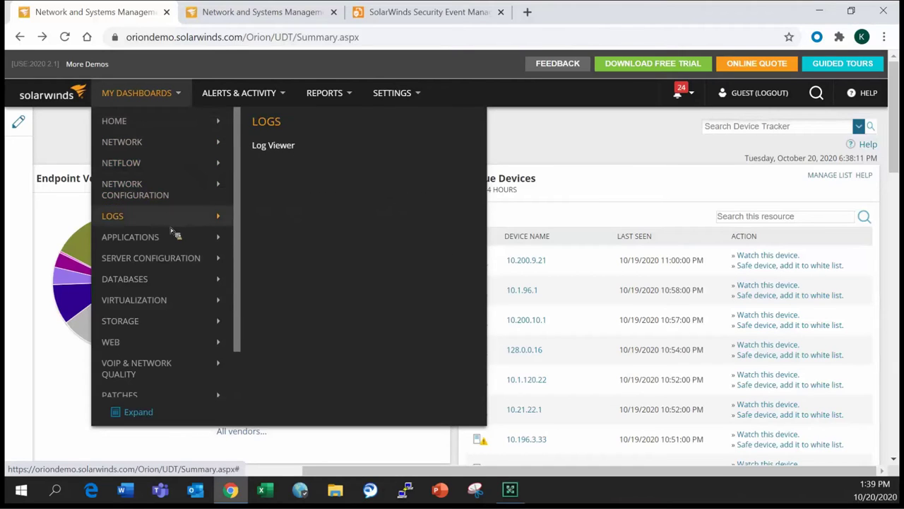
{"action": "mouse_move", "coordinate": [171, 237]}
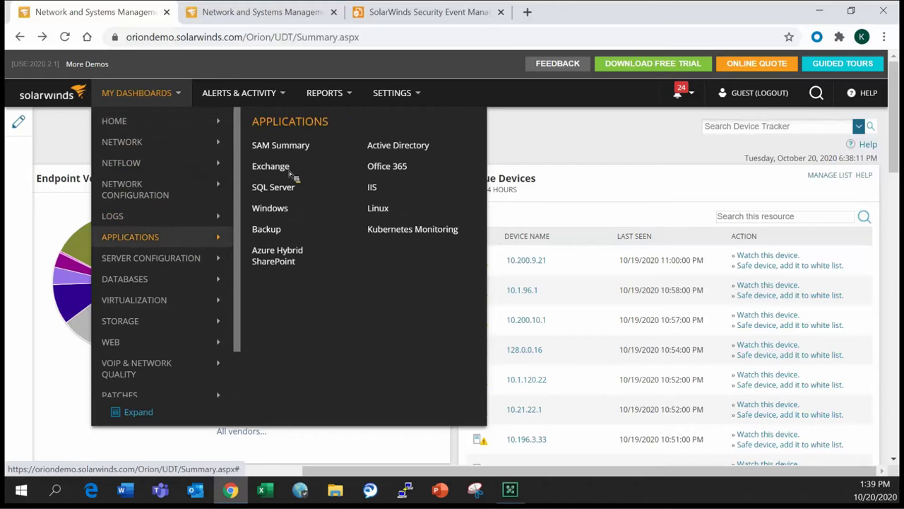
{"action": "left_click", "coordinate": [295, 147]}
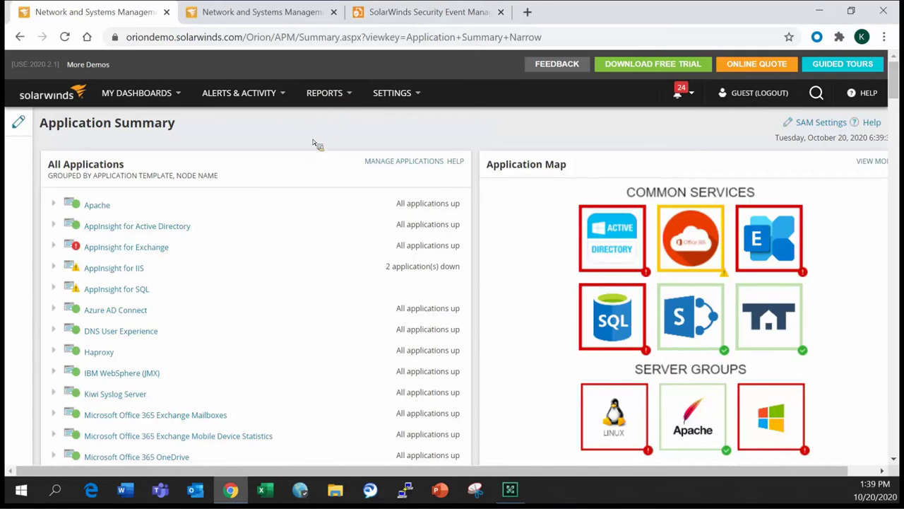
{"action": "scroll", "coordinate": [317, 144], "scroll_direction": "down", "scroll_amount": 1}
{"action": "scroll", "coordinate": [146, 202], "scroll_direction": "up", "scroll_amount": 1}
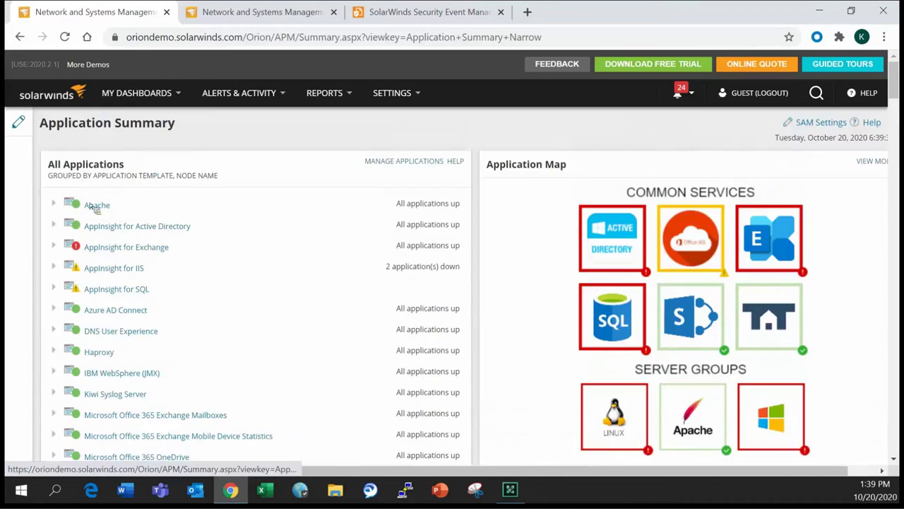
Expand Apache and EASTWEB01v in All Applications down to the component monitors, and open the details of Apache on EASTWEB01v.
{"action": "left_click", "coordinate": [54, 203]}
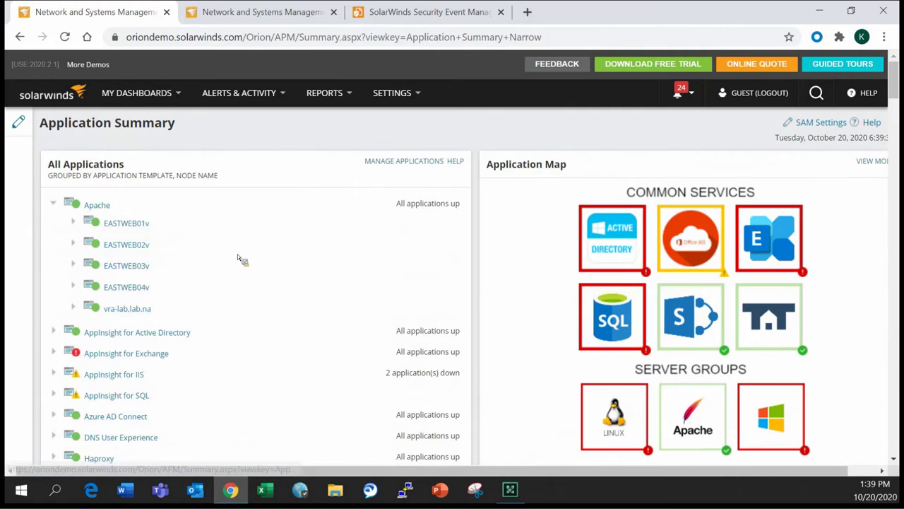
{"action": "left_click", "coordinate": [74, 223]}
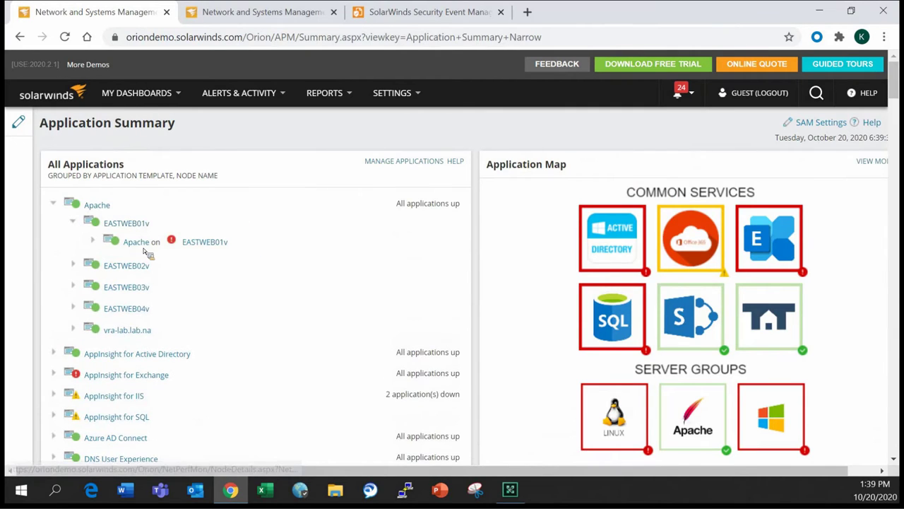
{"action": "left_click", "coordinate": [92, 242]}
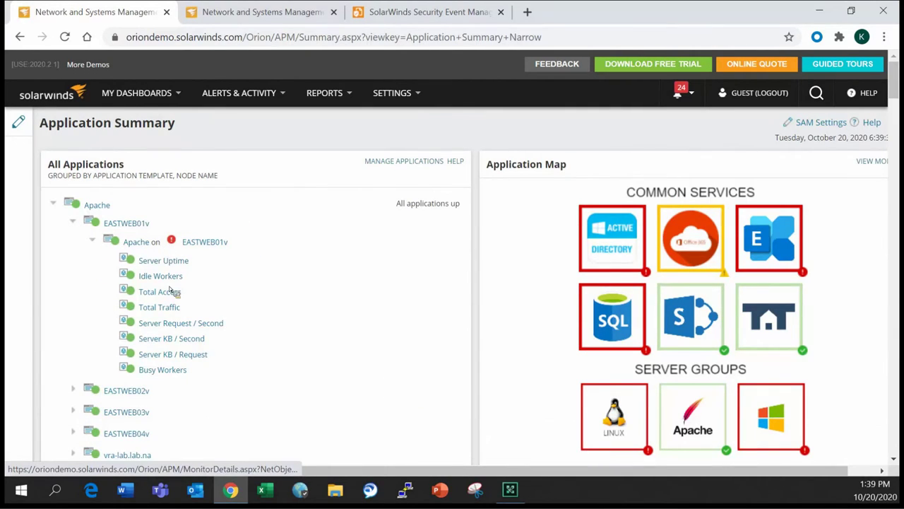
{"action": "left_click", "coordinate": [145, 242]}
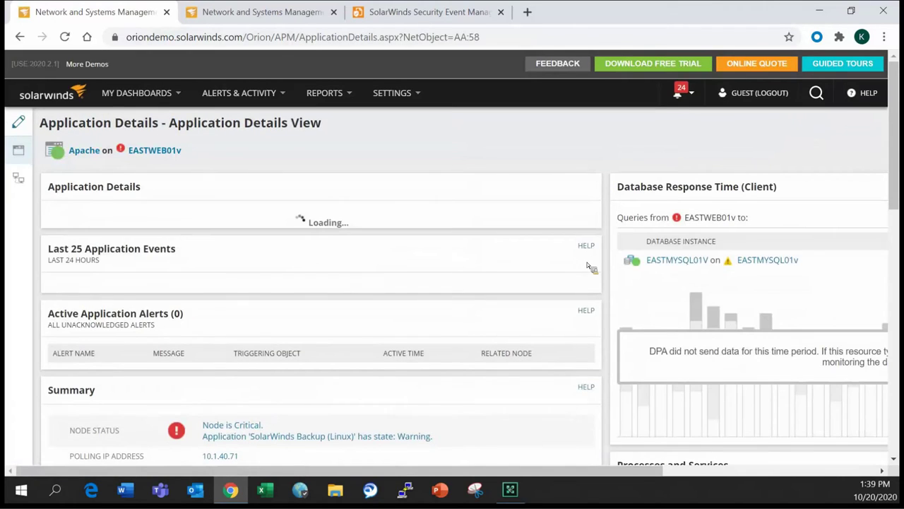
{"action": "left_click_drag", "start_coordinate": [607, 272], "coordinate": [552, 273]}
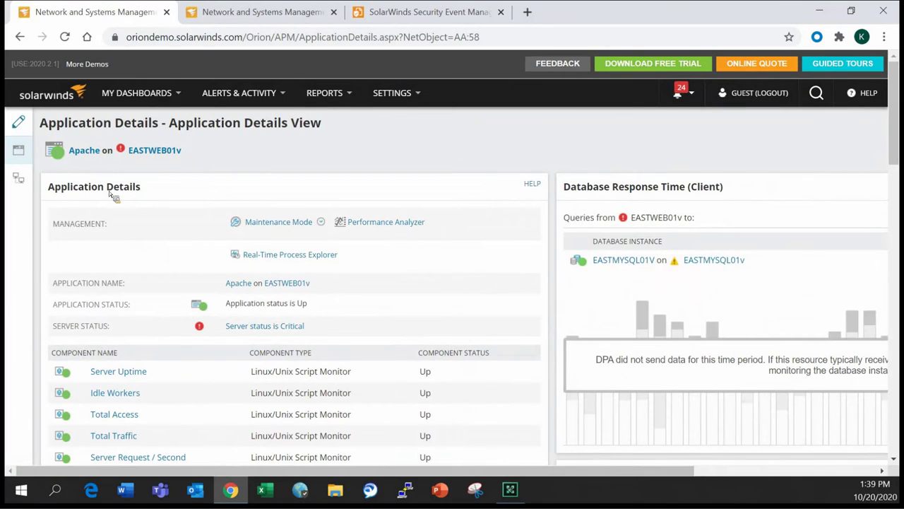
Review the Apache application's component statuses, events, active alerts, node summary and availability statistics.
{"action": "scroll", "coordinate": [237, 200], "scroll_direction": "down", "scroll_amount": 2}
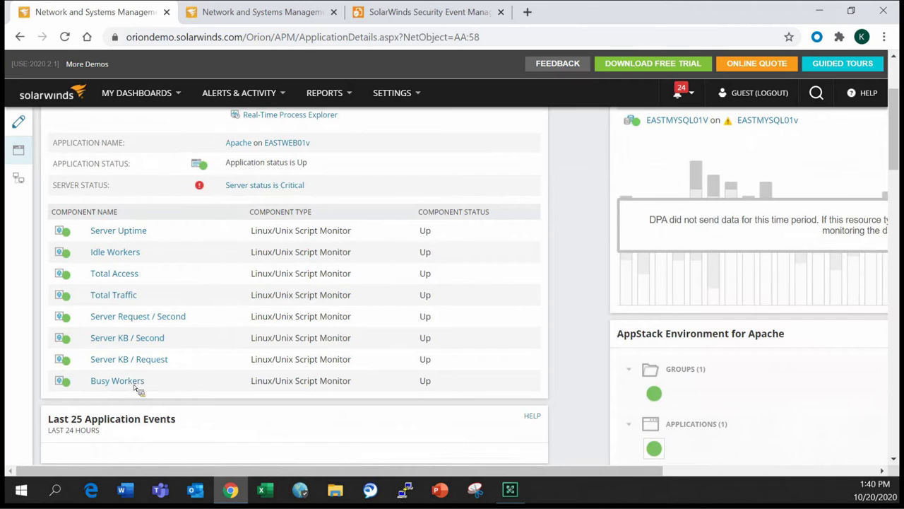
{"action": "scroll", "coordinate": [345, 311], "scroll_direction": "down", "scroll_amount": 4}
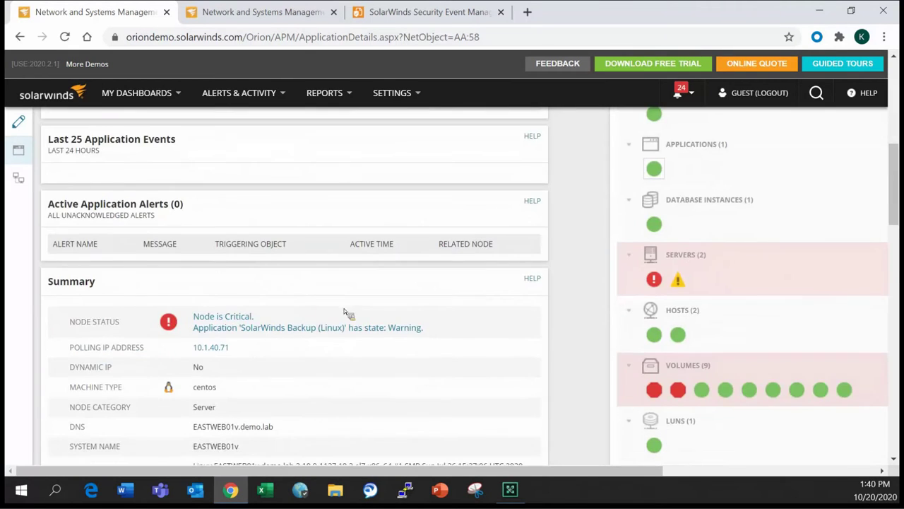
{"action": "scroll", "coordinate": [345, 312], "scroll_direction": "down", "scroll_amount": 8}
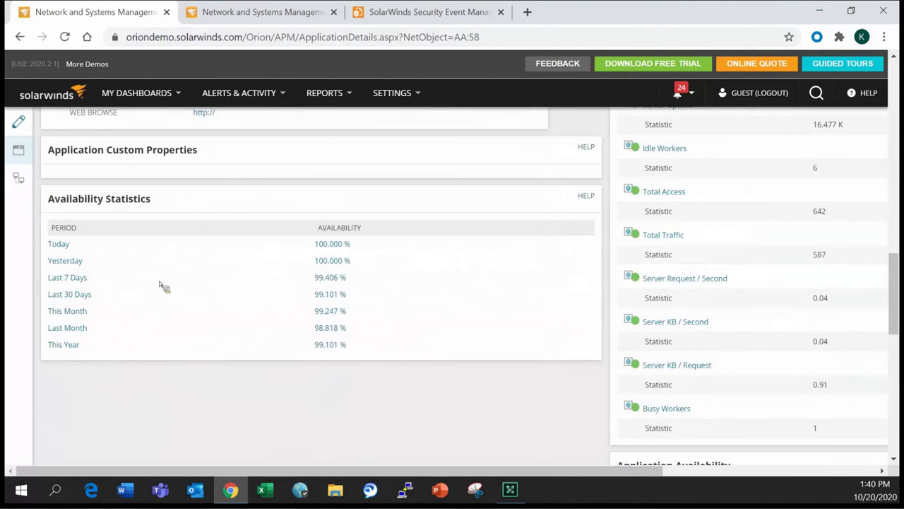
{"action": "scroll", "coordinate": [336, 303], "scroll_direction": "up", "scroll_amount": 2}
{"action": "scroll", "coordinate": [339, 300], "scroll_direction": "up", "scroll_amount": 7}
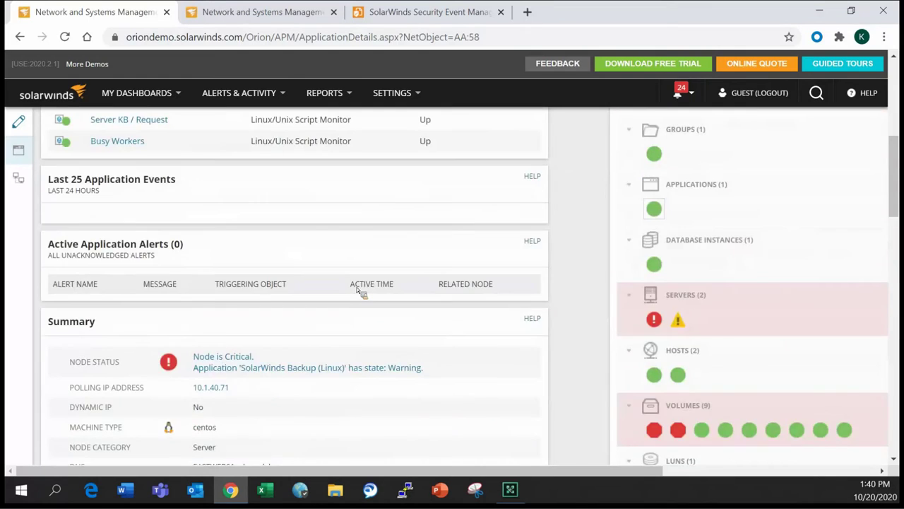
{"action": "scroll", "coordinate": [412, 408], "scroll_direction": "up", "scroll_amount": 6}
Examine the Database Response Time chart and the AppStack environment of servers, hosts and volumes for Apache.
{"action": "left_click_drag", "start_coordinate": [410, 470], "coordinate": [586, 470]}
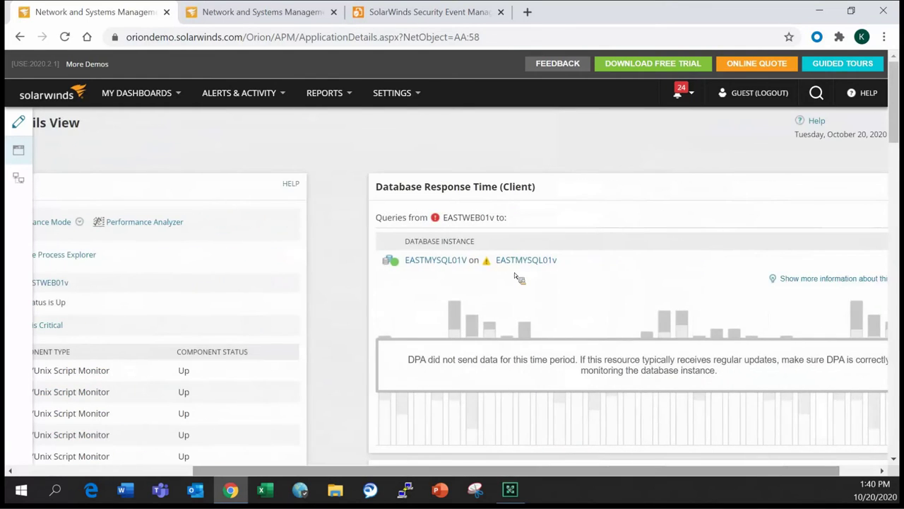
{"action": "scroll", "coordinate": [494, 247], "scroll_direction": "down", "scroll_amount": 4}
{"action": "scroll", "coordinate": [445, 212], "scroll_direction": "down", "scroll_amount": 3}
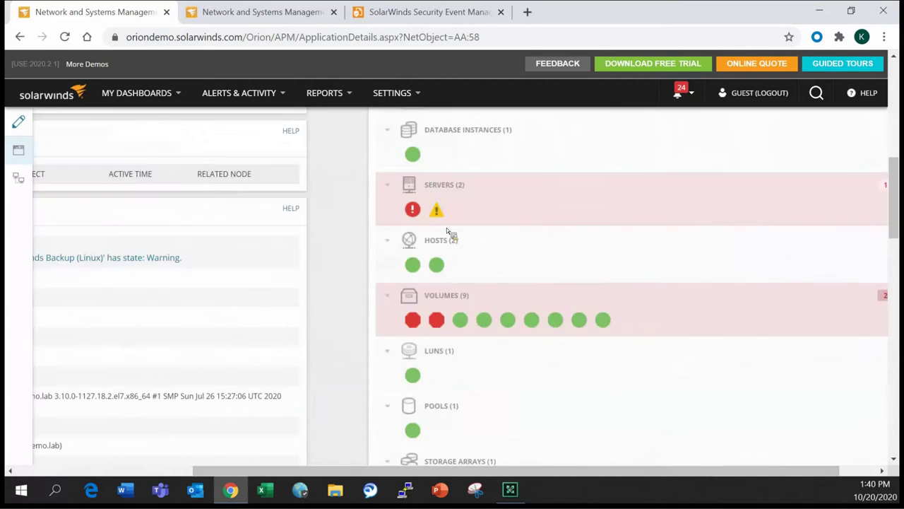
Examine the AppStack Environment for Apache from groups, applications and database instances down to LUNs, pools and storage arrays.
{"action": "scroll", "coordinate": [448, 232], "scroll_direction": "down", "scroll_amount": 1}
{"action": "scroll", "coordinate": [449, 235], "scroll_direction": "up", "scroll_amount": 5}
{"action": "scroll", "coordinate": [452, 236], "scroll_direction": "down", "scroll_amount": 2}
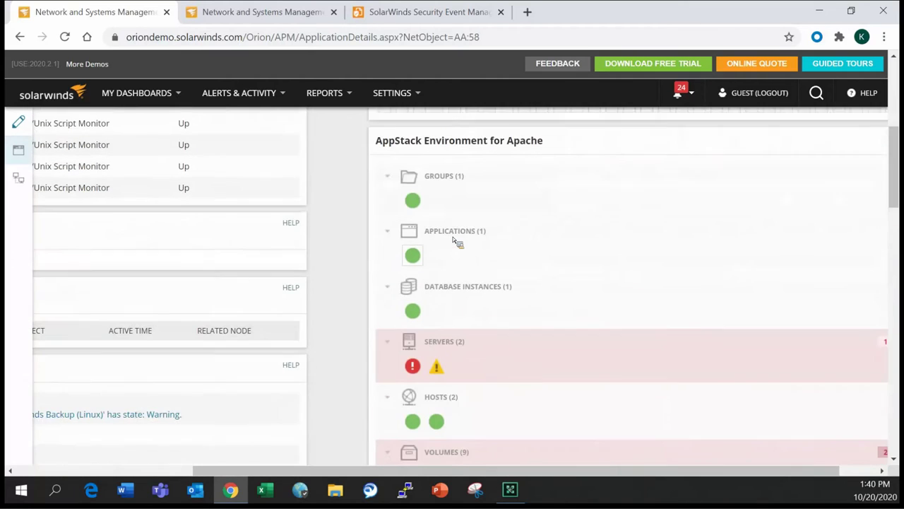
{"action": "scroll", "coordinate": [455, 241], "scroll_direction": "down", "scroll_amount": 1}
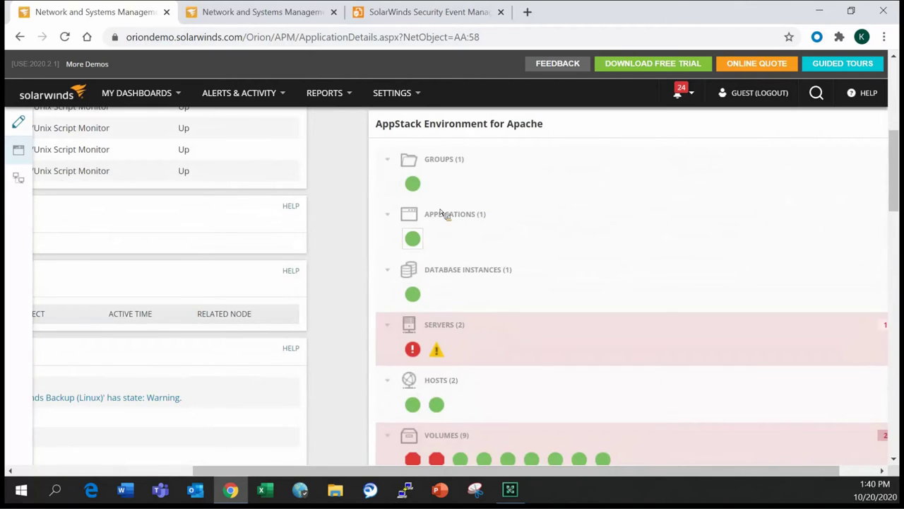
{"action": "scroll", "coordinate": [440, 196], "scroll_direction": "down", "scroll_amount": 2}
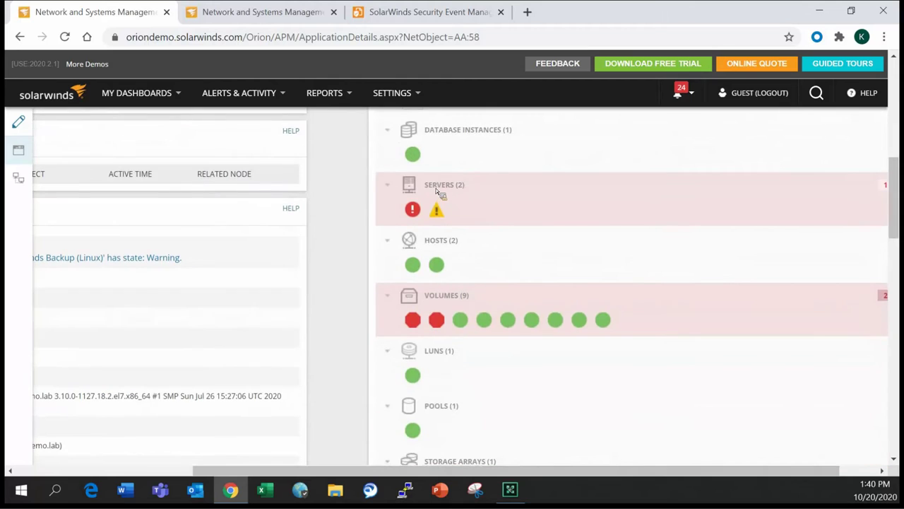
{"action": "scroll", "coordinate": [438, 194], "scroll_direction": "down", "scroll_amount": 1}
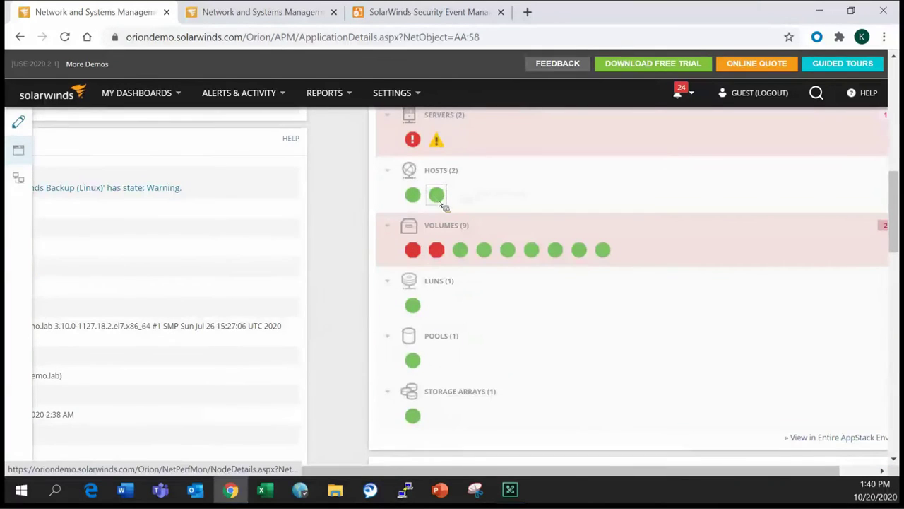
{"action": "scroll", "coordinate": [440, 203], "scroll_direction": "up", "scroll_amount": 3}
{"action": "left_click_drag", "start_coordinate": [372, 467], "coordinate": [378, 440]}
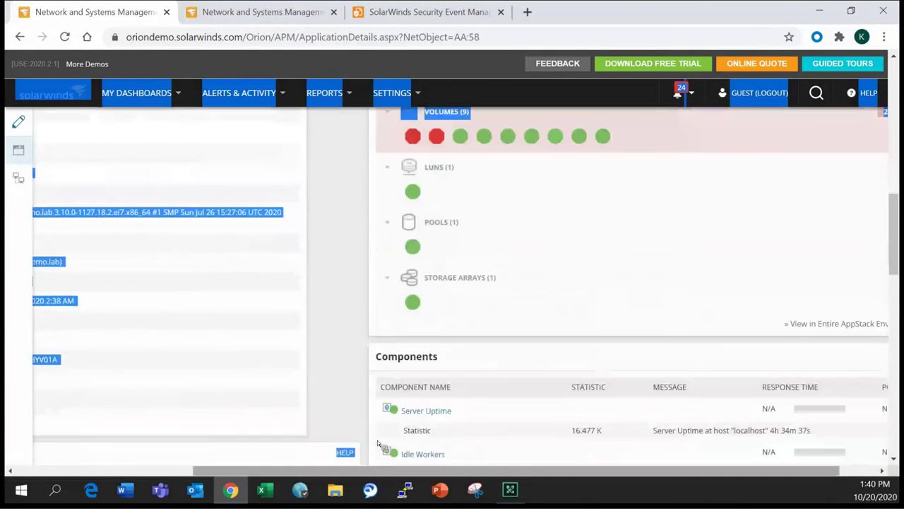
{"action": "scroll", "coordinate": [577, 325], "scroll_direction": "up", "scroll_amount": 6}
{"action": "scroll", "coordinate": [580, 328], "scroll_direction": "down", "scroll_amount": 1}
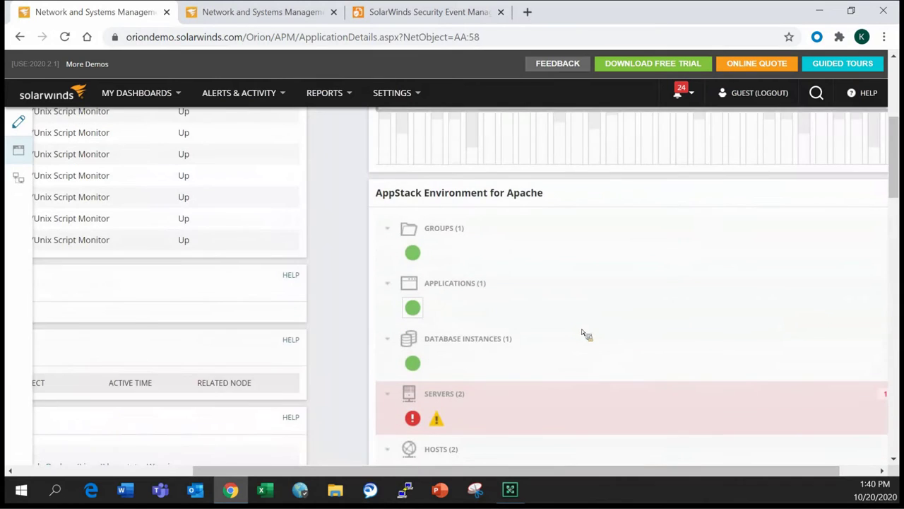
{"action": "scroll", "coordinate": [587, 331], "scroll_direction": "down", "scroll_amount": 2}
{"action": "scroll", "coordinate": [587, 332], "scroll_direction": "down", "scroll_amount": 3}
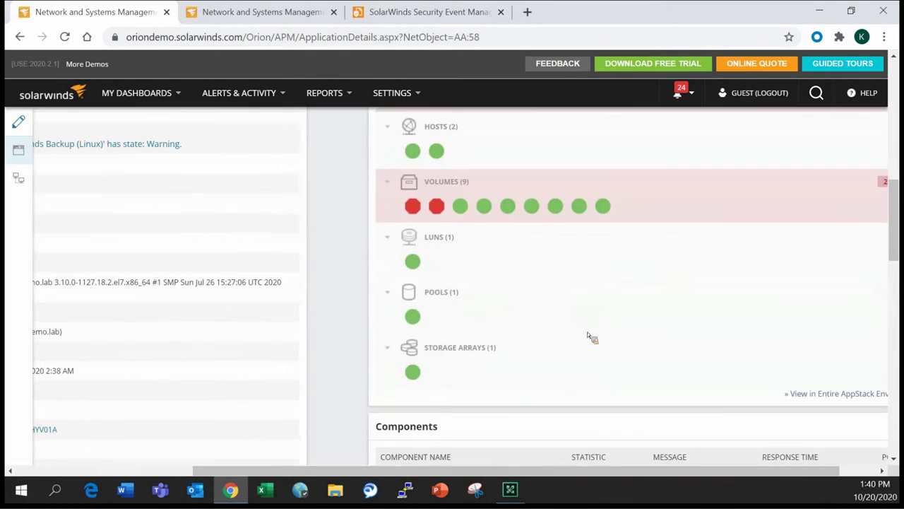
Review the Database Response Time chart alongside the database instance, servers, hosts and volumes in Apache's AppStack.
{"action": "scroll", "coordinate": [585, 329], "scroll_direction": "up", "scroll_amount": 7}
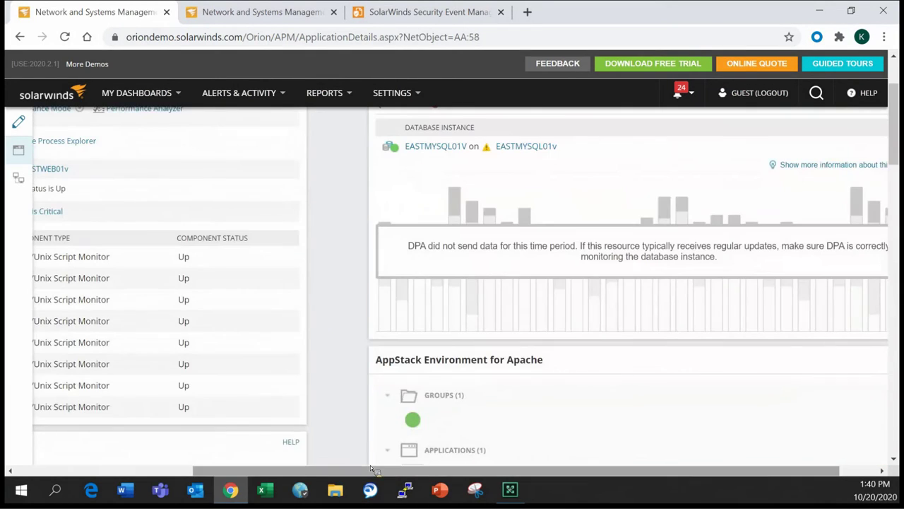
{"action": "scroll", "coordinate": [390, 215], "scroll_direction": "down", "scroll_amount": 3}
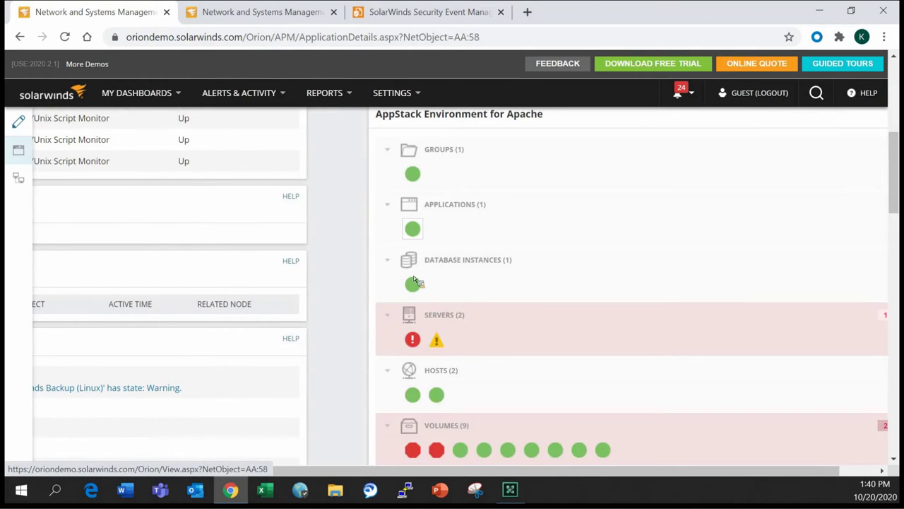
{"action": "mouse_move", "coordinate": [411, 286]}
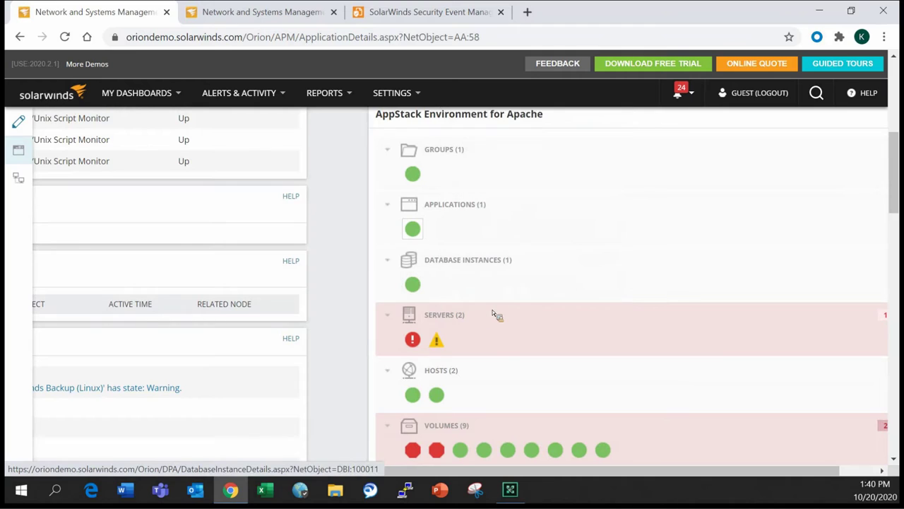
{"action": "scroll", "coordinate": [395, 266], "scroll_direction": "down", "scroll_amount": 1}
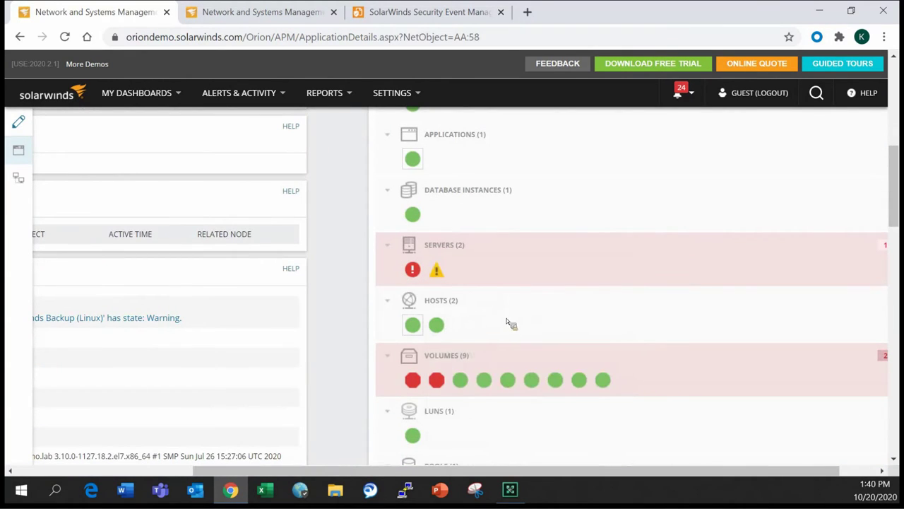
{"action": "scroll", "coordinate": [558, 292], "scroll_direction": "down", "scroll_amount": 3}
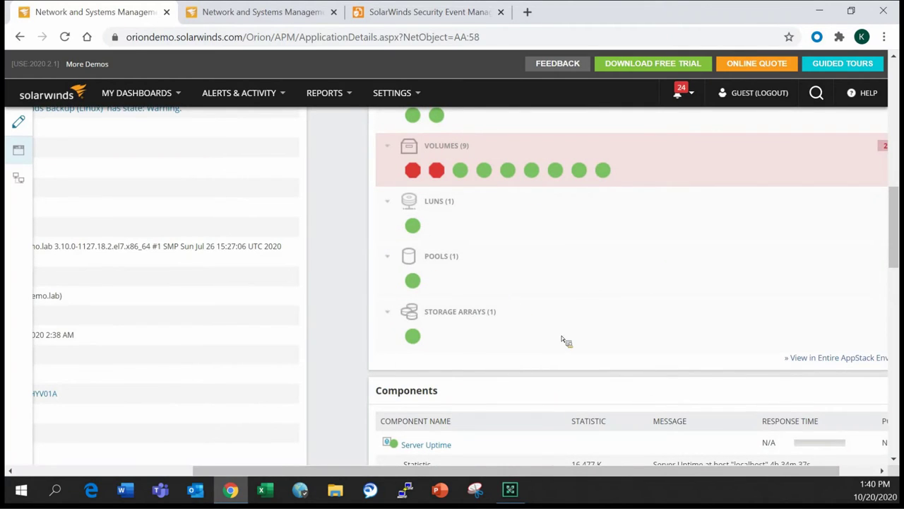
{"action": "scroll", "coordinate": [567, 343], "scroll_direction": "up", "scroll_amount": 6}
{"action": "scroll", "coordinate": [548, 432], "scroll_direction": "up", "scroll_amount": 2}
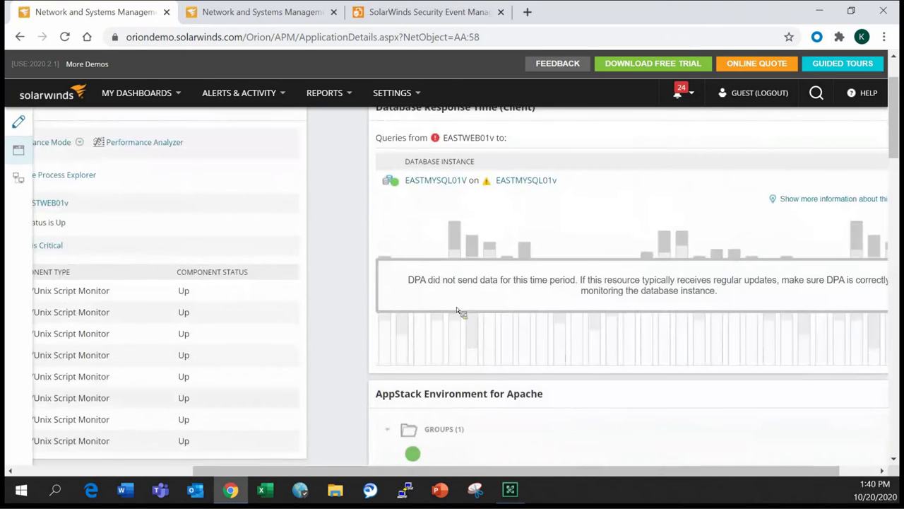
{"action": "scroll", "coordinate": [458, 308], "scroll_direction": "down", "scroll_amount": 2}
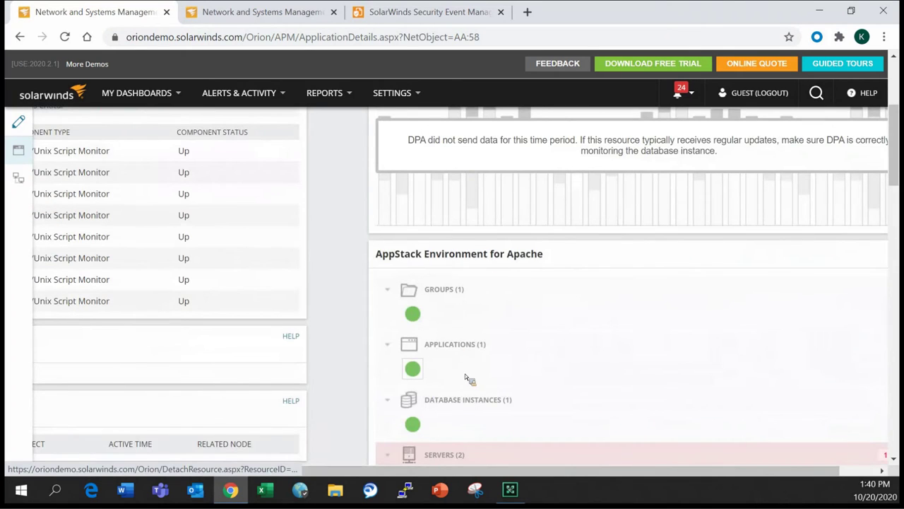
{"action": "scroll", "coordinate": [555, 332], "scroll_direction": "left", "scroll_amount": 1}
{"action": "scroll", "coordinate": [558, 336], "scroll_direction": "up", "scroll_amount": 3}
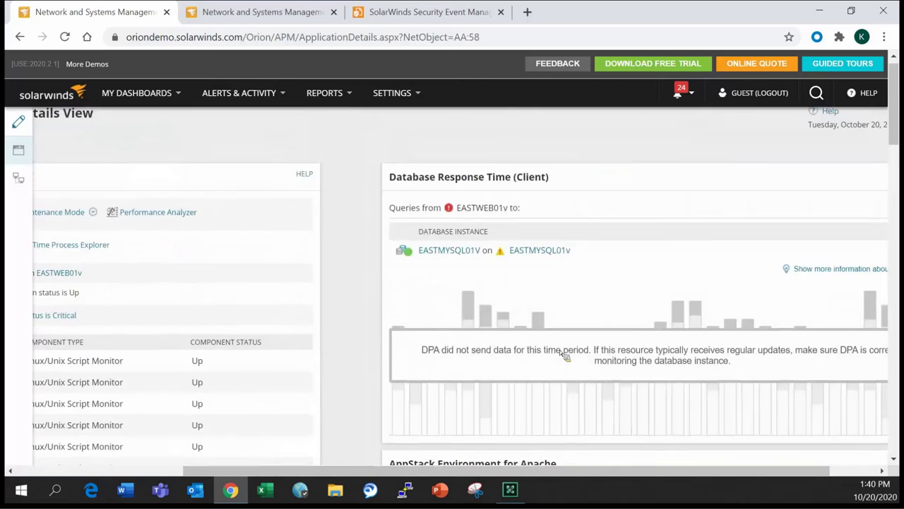
Open the node details of the warning-state server EASTMYSQL01v from Apache's AppStack, and return to the Apache application details.
{"action": "scroll", "coordinate": [563, 353], "scroll_direction": "down", "scroll_amount": 6}
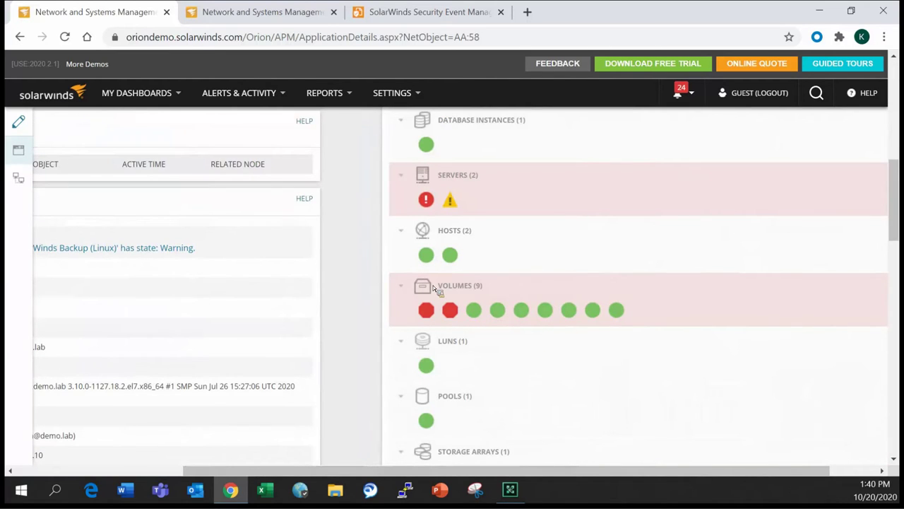
{"action": "scroll", "coordinate": [503, 308], "scroll_direction": "up", "scroll_amount": 2}
{"action": "scroll", "coordinate": [504, 308], "scroll_direction": "down", "scroll_amount": 1}
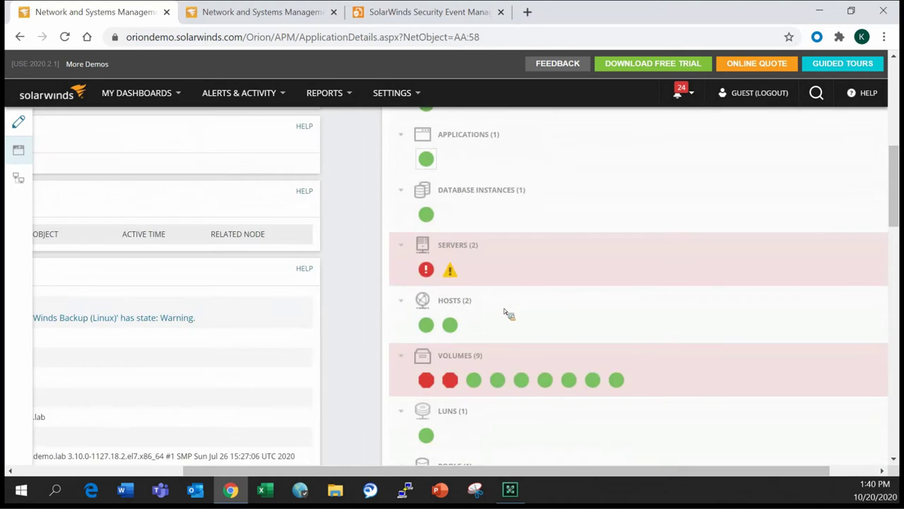
{"action": "scroll", "coordinate": [504, 308], "scroll_direction": "up", "scroll_amount": 1}
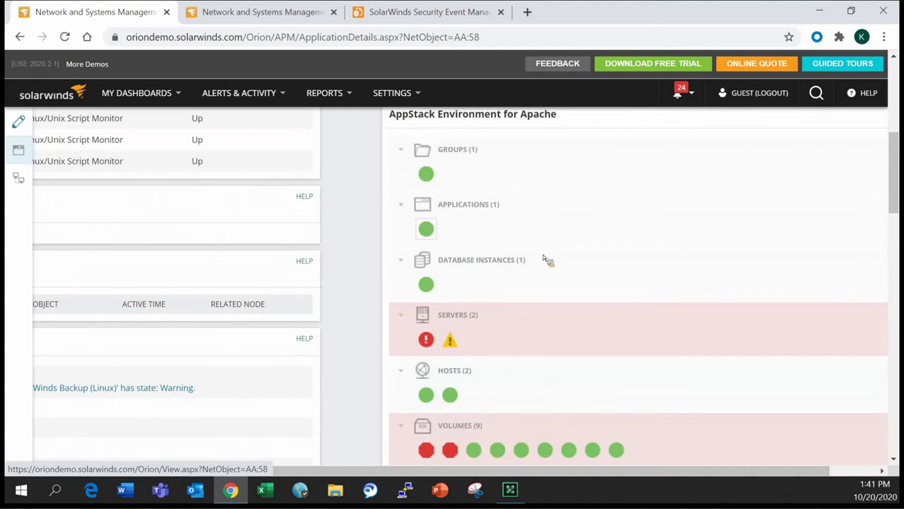
{"action": "scroll", "coordinate": [459, 243], "scroll_direction": "down", "scroll_amount": 1}
{"action": "scroll", "coordinate": [459, 243], "scroll_direction": "down", "scroll_amount": 3}
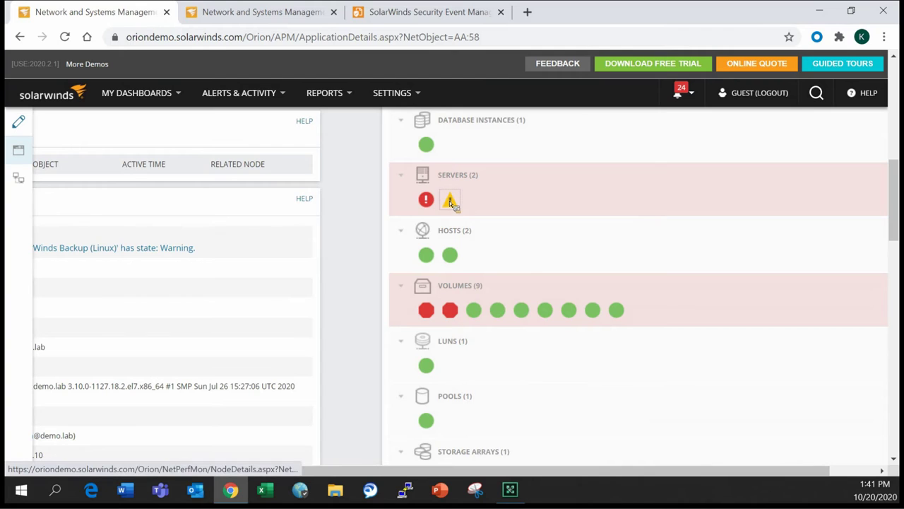
{"action": "left_click", "coordinate": [450, 204]}
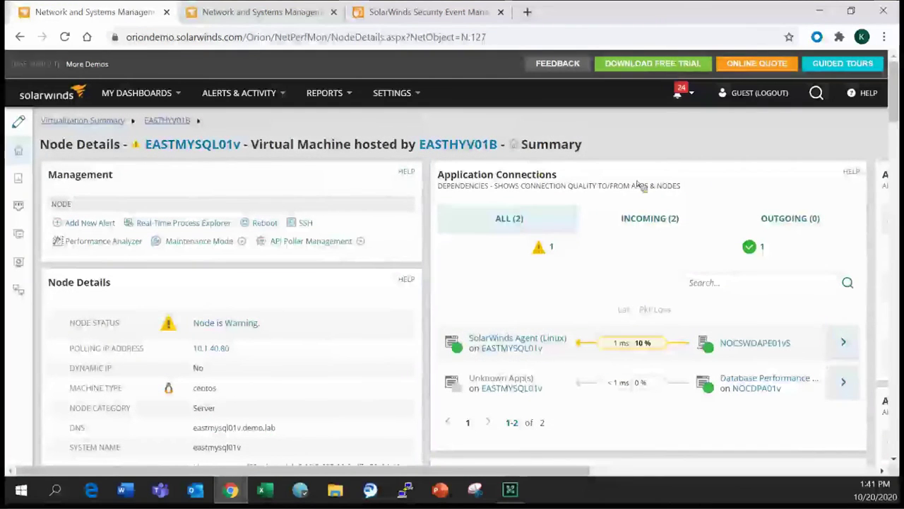
{"action": "left_click", "coordinate": [20, 36]}
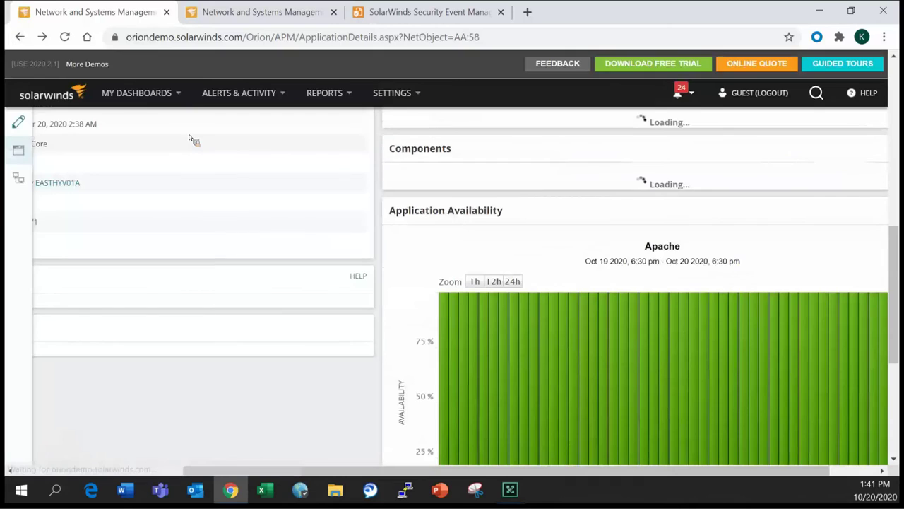
Go back to the SAM Summary dashboard in the Applications category.
{"action": "mouse_move", "coordinate": [137, 96]}
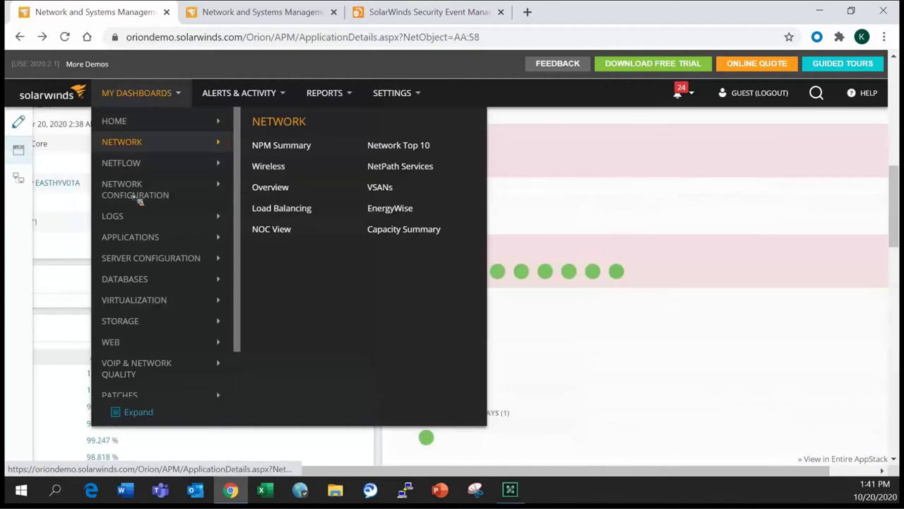
{"action": "mouse_move", "coordinate": [133, 247]}
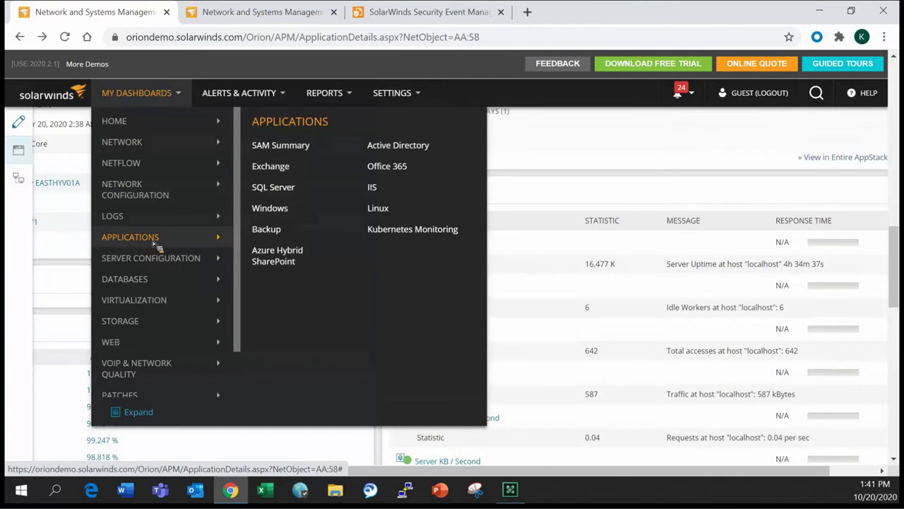
{"action": "left_click", "coordinate": [291, 145]}
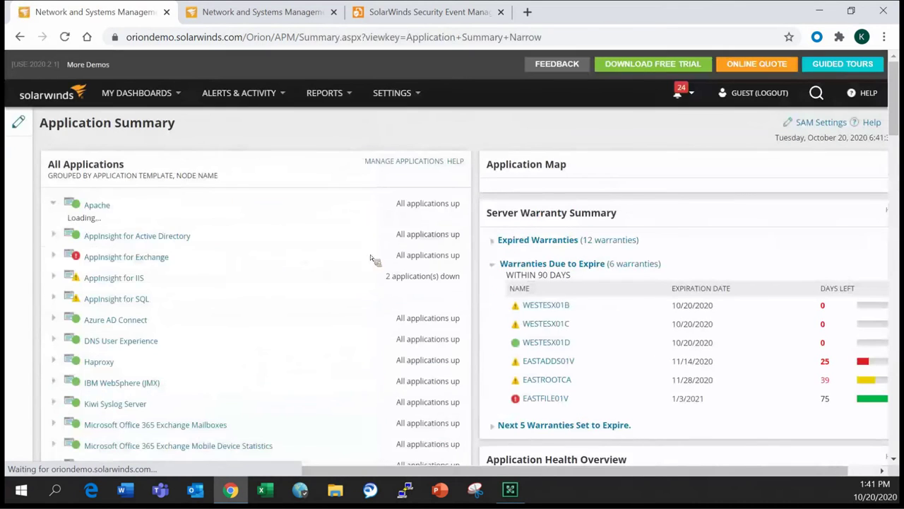
Collapse EASTWEB01v under Apache in All Applications, and open the Active Directory map from the Application Map.
{"action": "left_click_drag", "start_coordinate": [379, 470], "coordinate": [409, 470]}
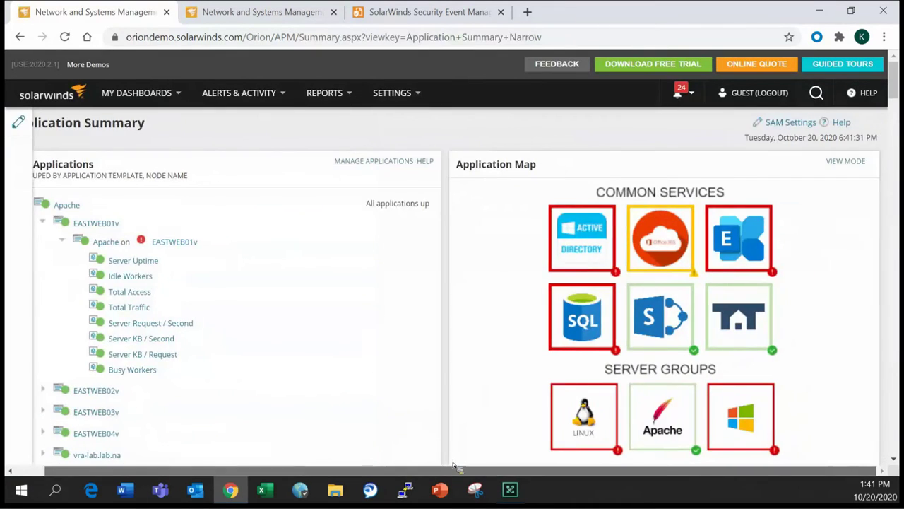
{"action": "left_click", "coordinate": [49, 223]}
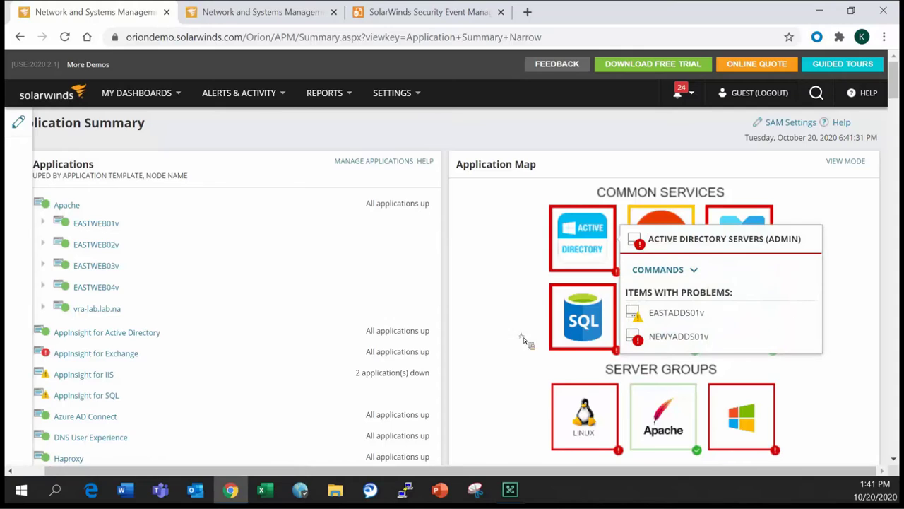
{"action": "left_click", "coordinate": [579, 243]}
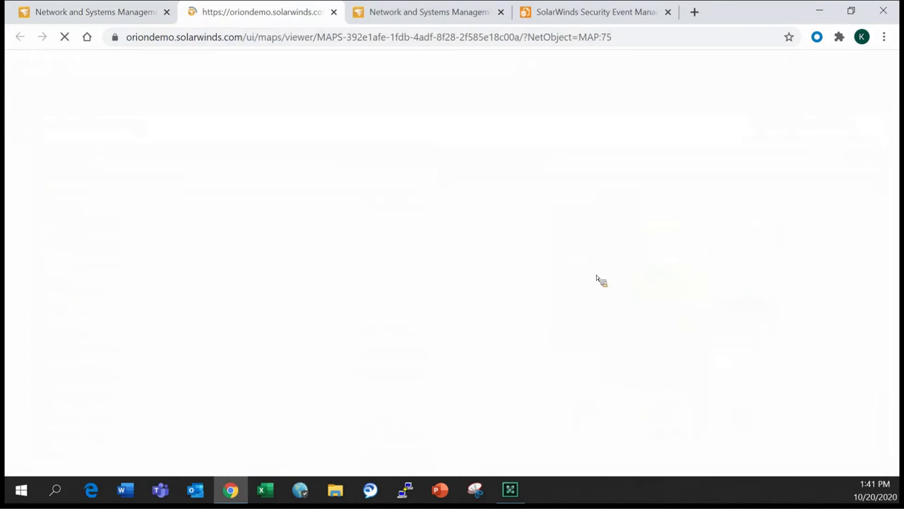
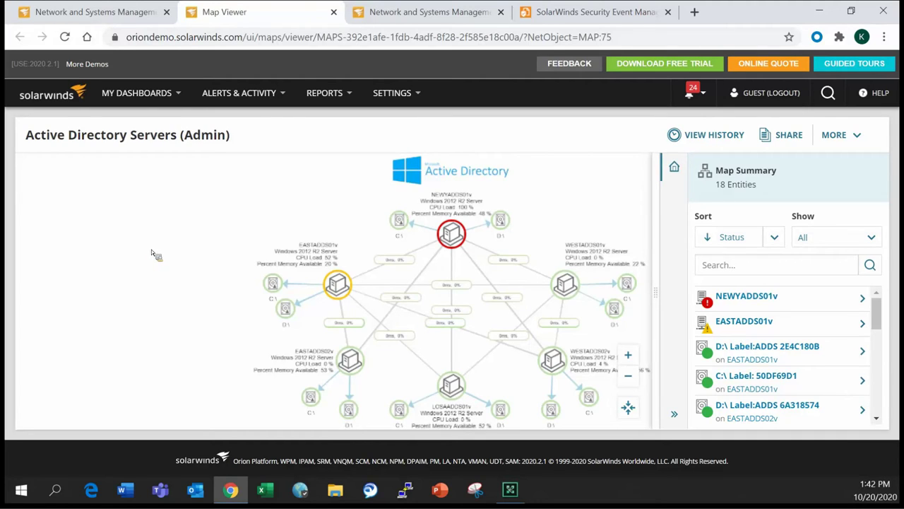
Inspect the critical server NEWYADDS01v in the Active Directory Servers (Admin) map.
{"action": "scroll", "coordinate": [153, 267], "scroll_direction": "down", "scroll_amount": 1}
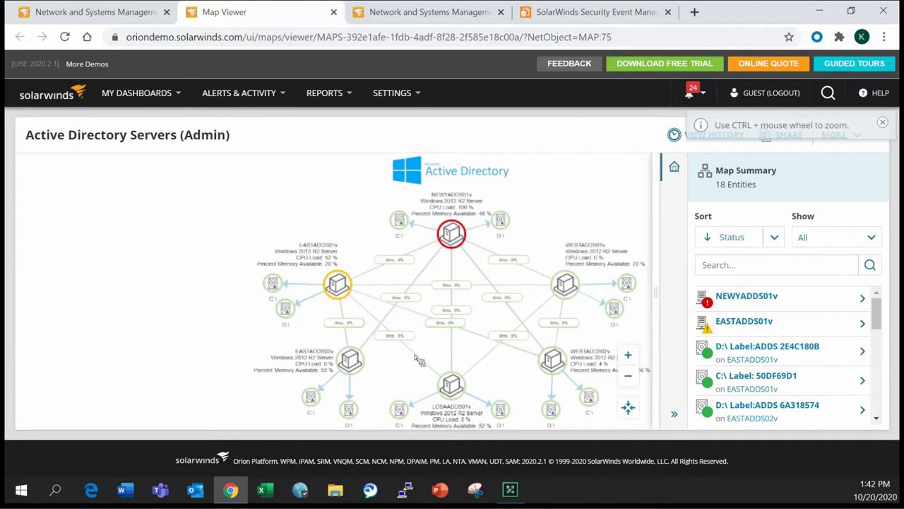
{"action": "left_click", "coordinate": [452, 236]}
{"action": "left_click", "coordinate": [85, 176]}
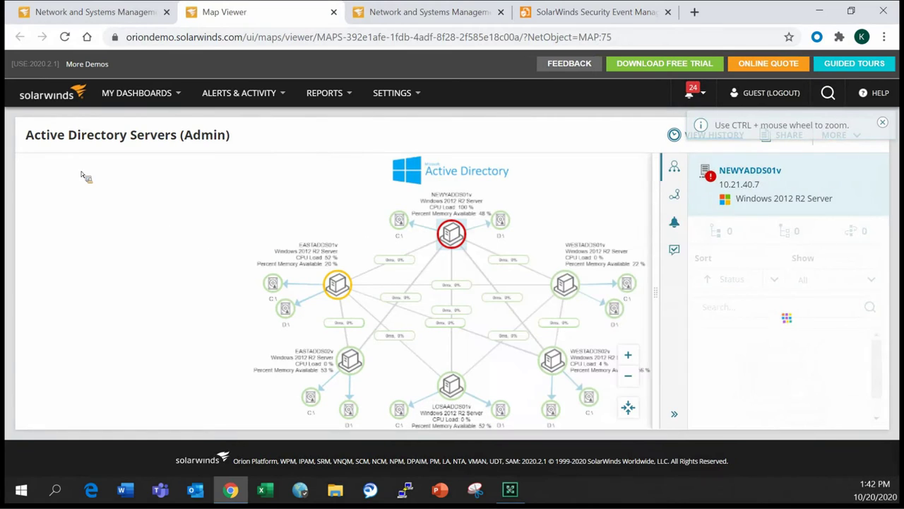
Reopen the Active Directory map from the Application Summary's Application Map and display its history.
{"action": "left_click", "coordinate": [141, 14]}
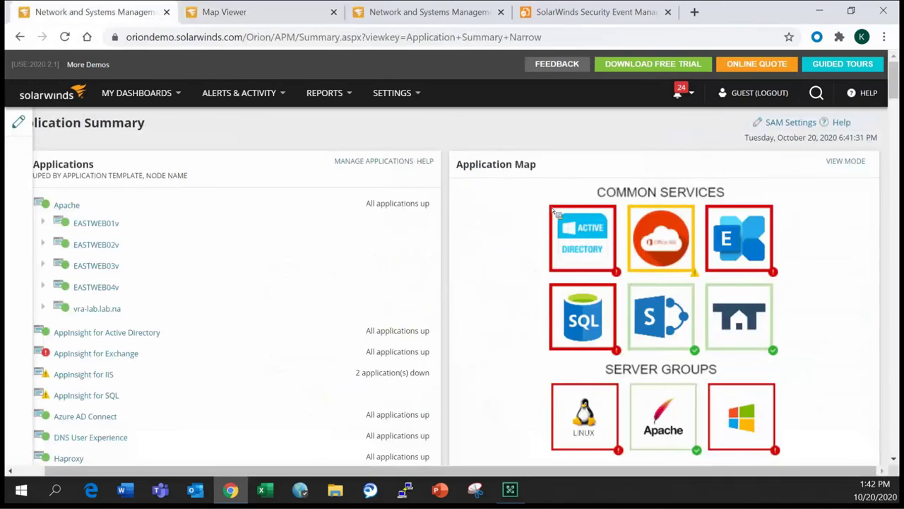
{"action": "left_click", "coordinate": [583, 253]}
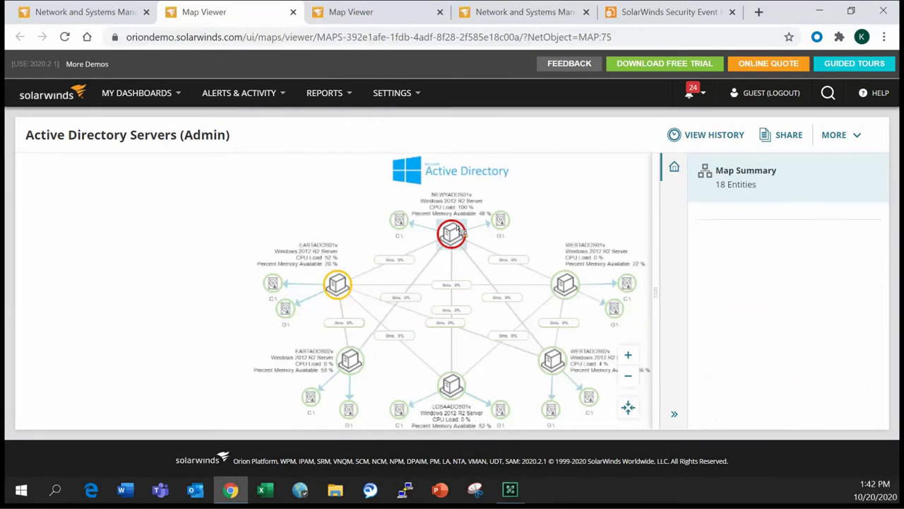
{"action": "left_click", "coordinate": [705, 136]}
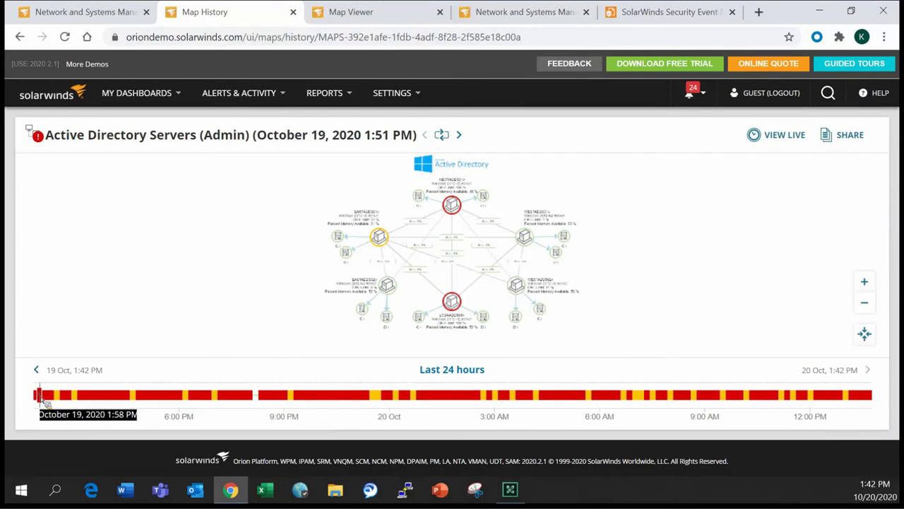
Step through the Active Directory map's snapshots for the afternoon of October 19, 2020, including 2:41 PM and 4:41 PM.
{"action": "left_click", "coordinate": [63, 397]}
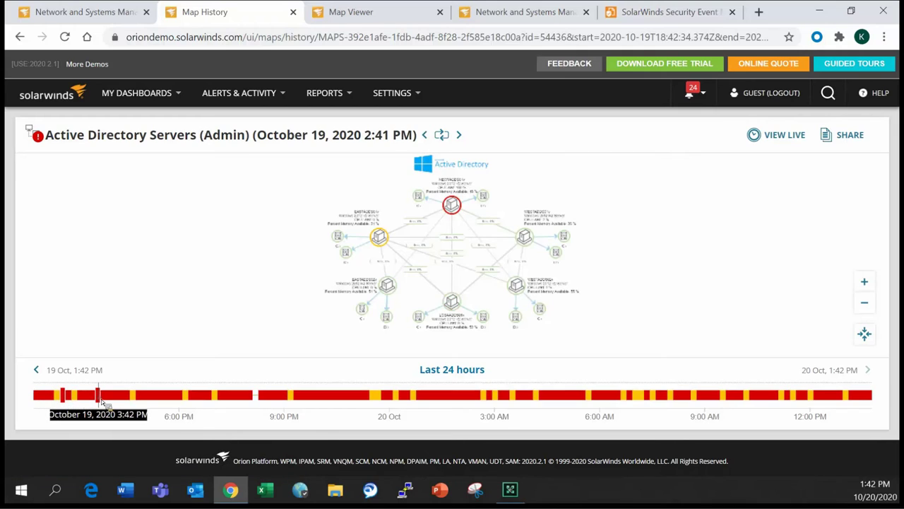
{"action": "left_click", "coordinate": [100, 397]}
{"action": "left_click", "coordinate": [134, 397]}
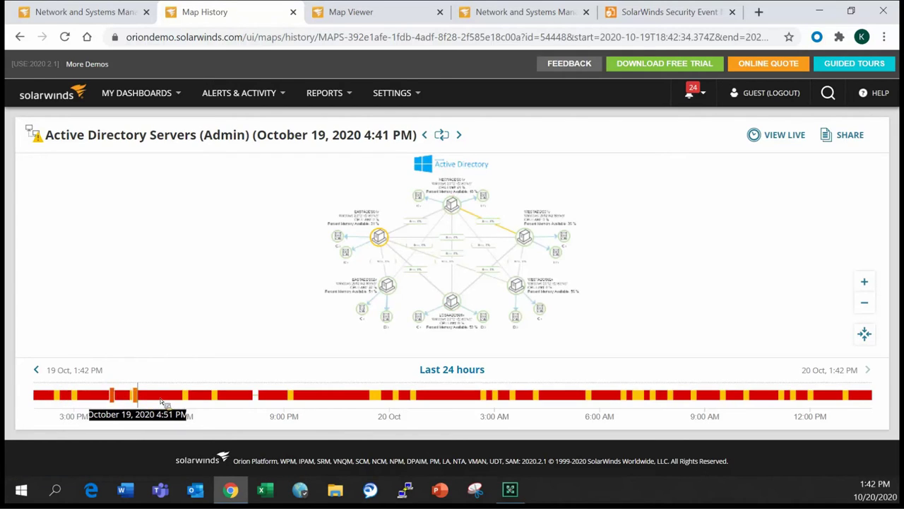
Step through the Active Directory map's evening snapshots of October 19, 2020, including 5:31 PM, 6:11 PM, 10:41 PM and 11:31 PM.
{"action": "left_click", "coordinate": [161, 397]}
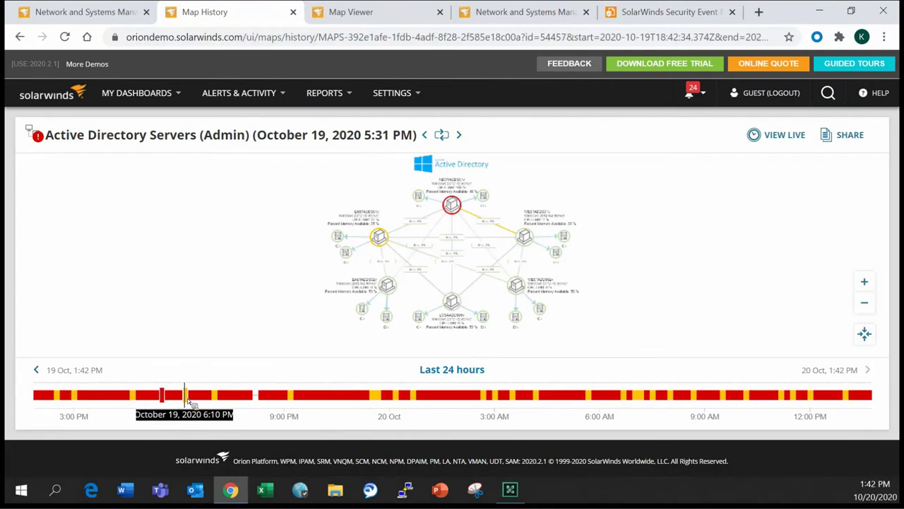
{"action": "left_click", "coordinate": [187, 398]}
{"action": "left_click", "coordinate": [258, 398]}
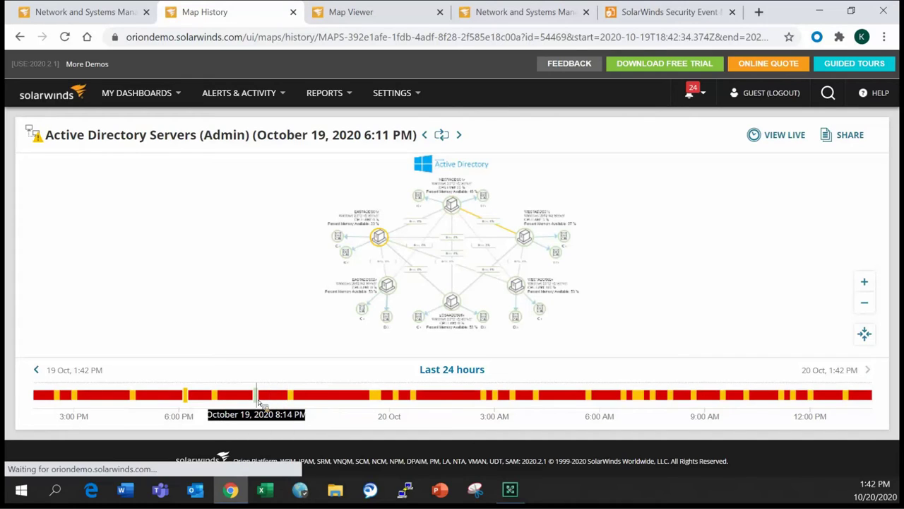
{"action": "left_click", "coordinate": [345, 400]}
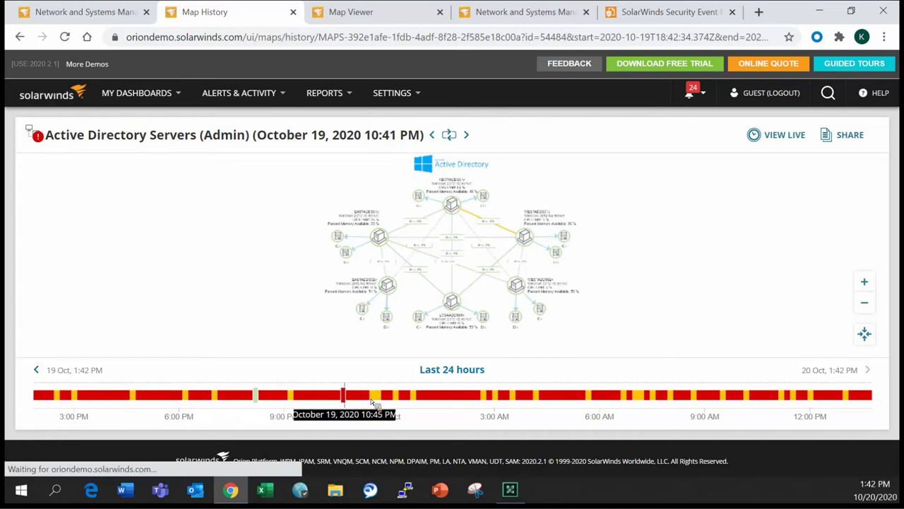
{"action": "left_click", "coordinate": [373, 400]}
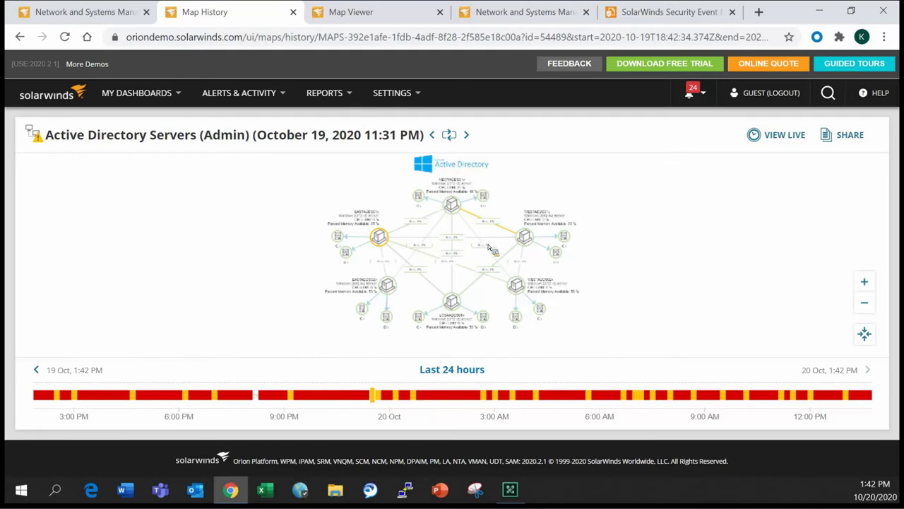
Show the map's October 20, 2020 9:51 AM snapshot and open the performance analysis for LOSAADDS01v.
{"action": "left_click", "coordinate": [737, 396]}
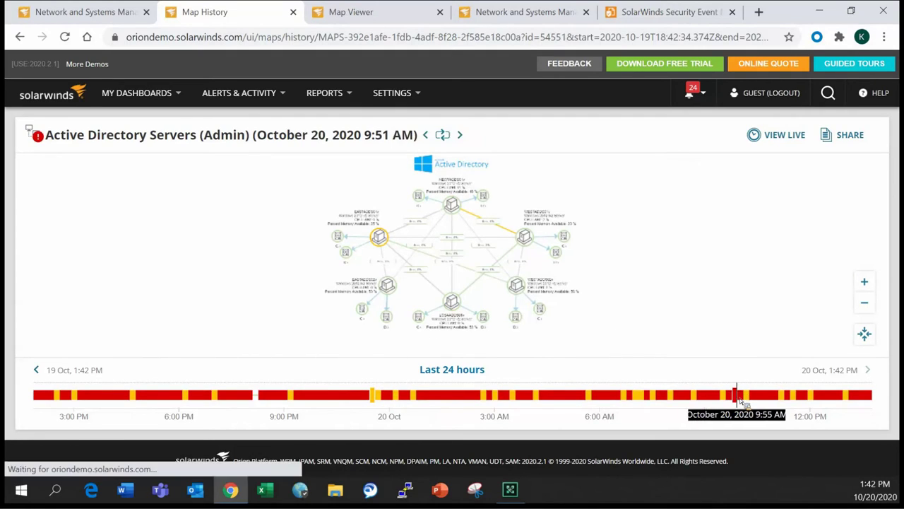
{"action": "left_click", "coordinate": [454, 304]}
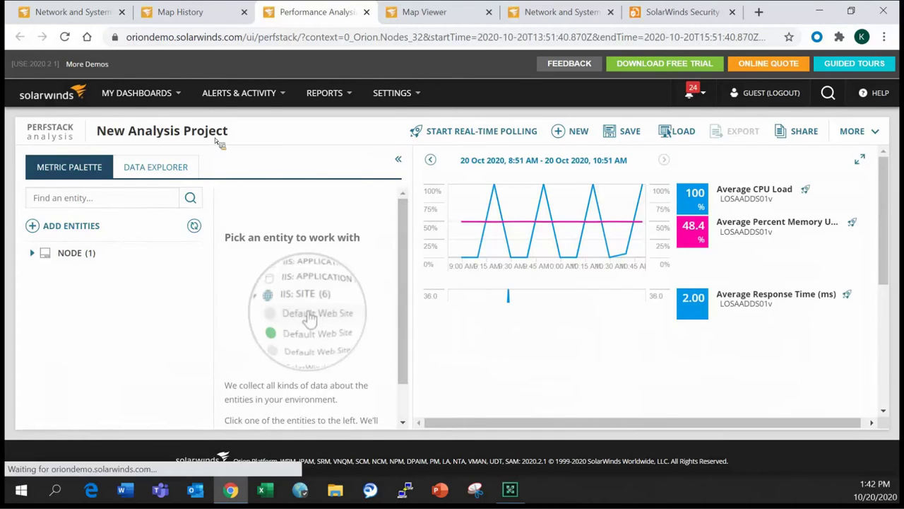
Open the network dashboards' NetPath Services page and look over the monitored services.
{"action": "left_click", "coordinate": [135, 98]}
{"action": "mouse_move", "coordinate": [131, 144]}
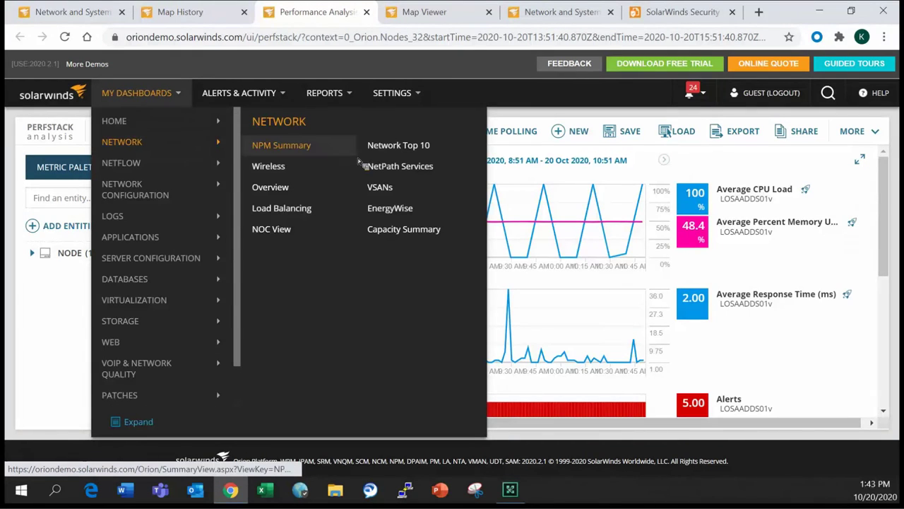
{"action": "left_click", "coordinate": [401, 168]}
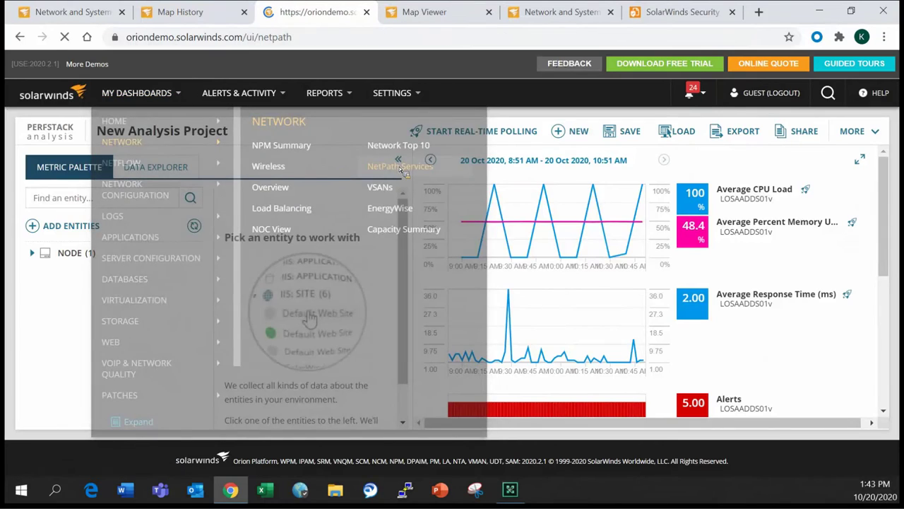
{"action": "scroll", "coordinate": [480, 222], "scroll_direction": "down", "scroll_amount": 2}
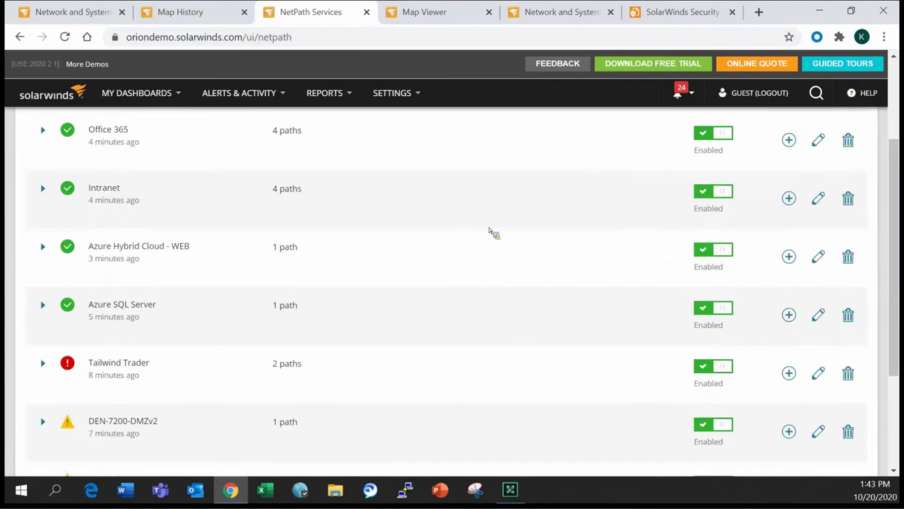
{"action": "scroll", "coordinate": [498, 241], "scroll_direction": "up", "scroll_amount": 2}
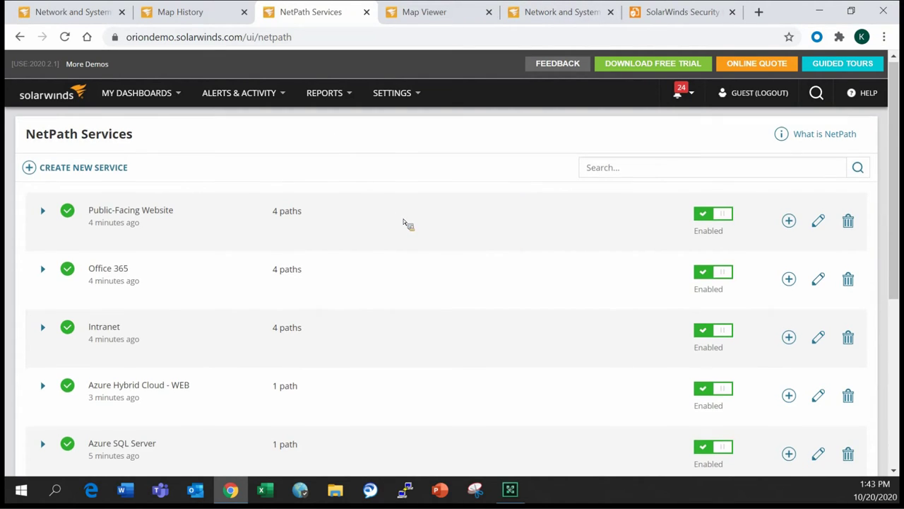
Open the Azure Hybrid Cloud - WEB path from NOCSWOAPE01VS and inspect its source, WEST-3850-CORE, WEST-4331-WAN and destination AZSHPWEB01v.
{"action": "scroll", "coordinate": [283, 251], "scroll_direction": "down", "scroll_amount": 2}
{"action": "left_click", "coordinate": [42, 248]}
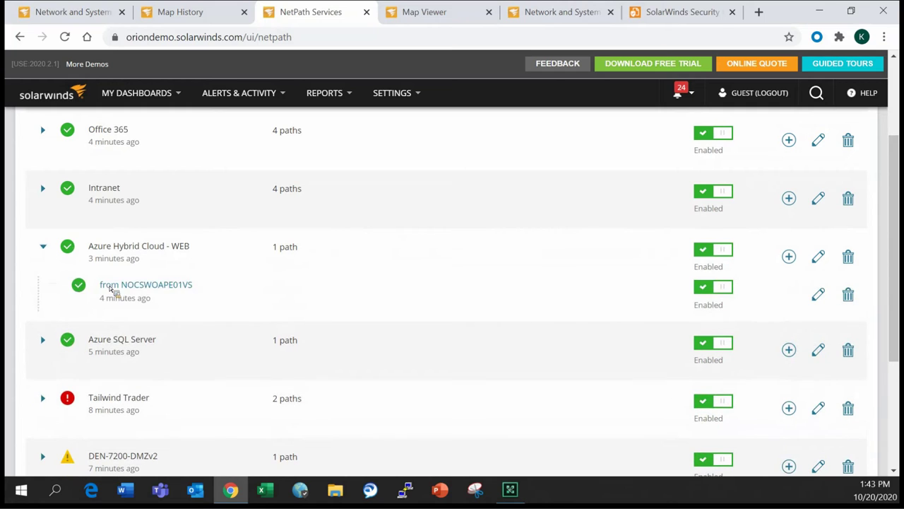
{"action": "left_click", "coordinate": [173, 285]}
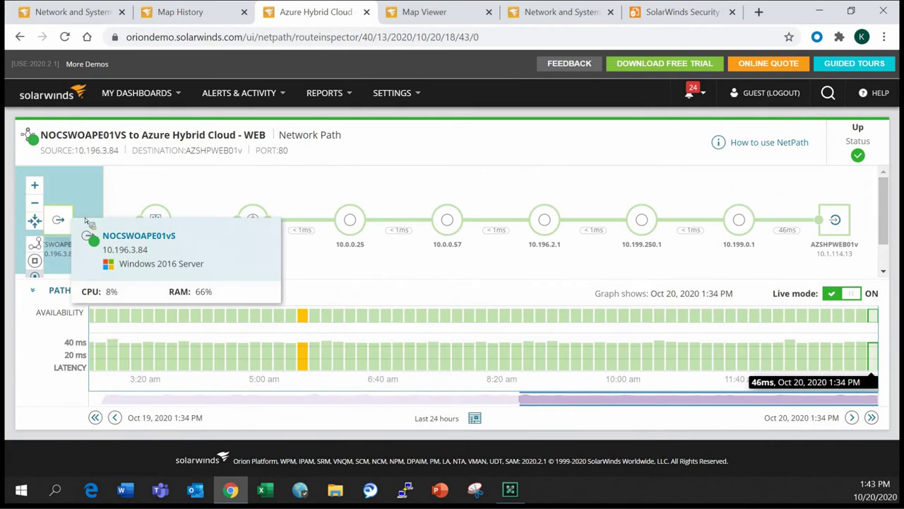
{"action": "mouse_move", "coordinate": [51, 219]}
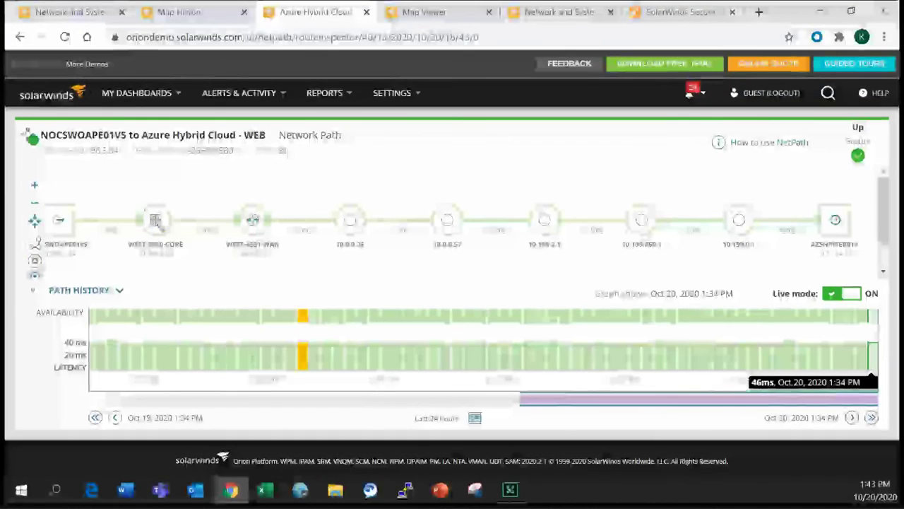
{"action": "mouse_move", "coordinate": [157, 222]}
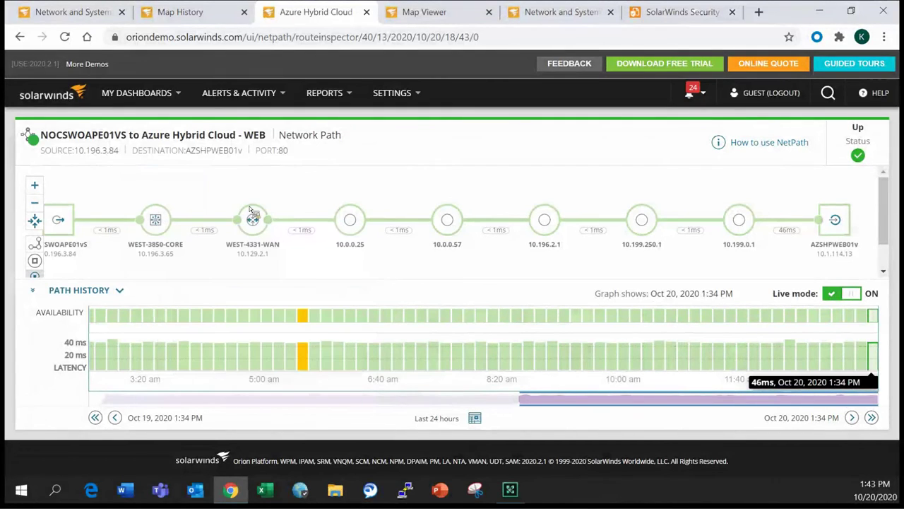
{"action": "mouse_move", "coordinate": [253, 219]}
{"action": "mouse_move", "coordinate": [851, 225]}
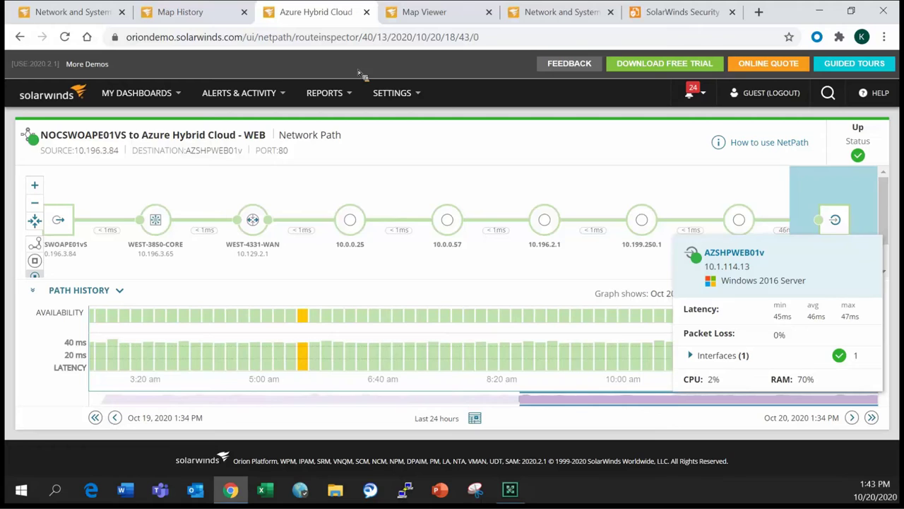
Return to the NetPath services list, browse it, and reopen the Azure Hybrid Cloud - WEB path from NOCSWOAPE01VS.
{"action": "left_click", "coordinate": [20, 37]}
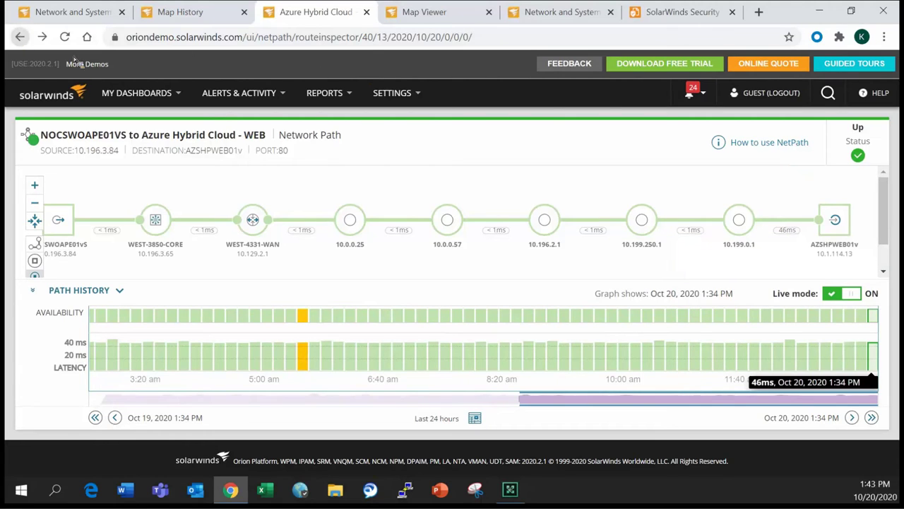
{"action": "left_click", "coordinate": [19, 38]}
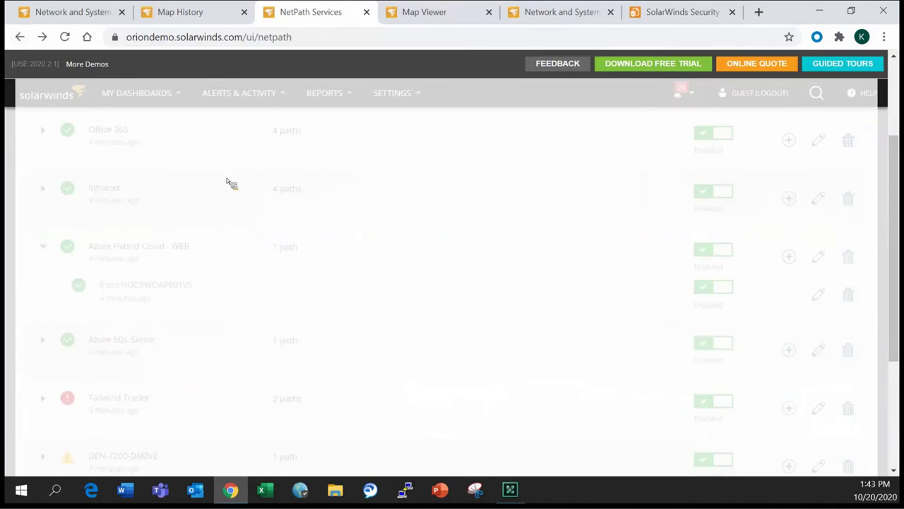
{"action": "scroll", "coordinate": [288, 247], "scroll_direction": "down", "scroll_amount": 3}
{"action": "scroll", "coordinate": [93, 252], "scroll_direction": "up", "scroll_amount": 3}
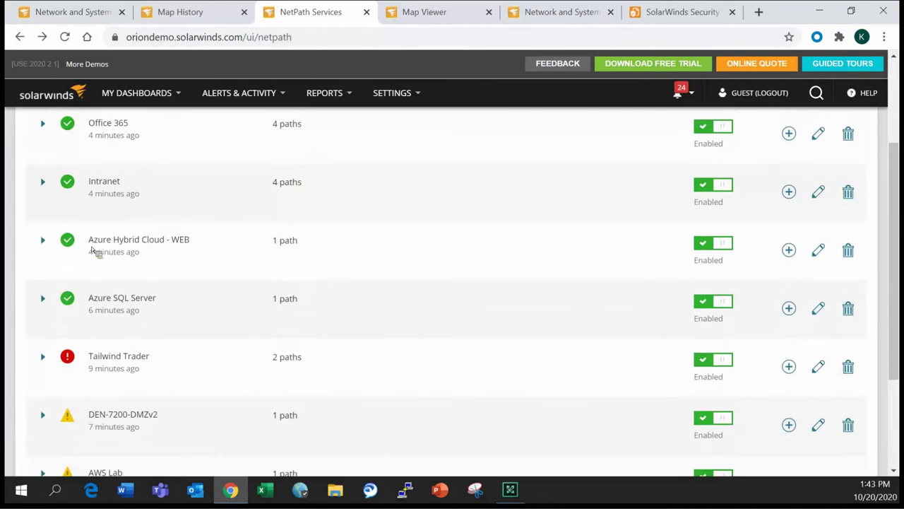
{"action": "scroll", "coordinate": [106, 265], "scroll_direction": "down", "scroll_amount": 2}
{"action": "scroll", "coordinate": [121, 262], "scroll_direction": "up", "scroll_amount": 3}
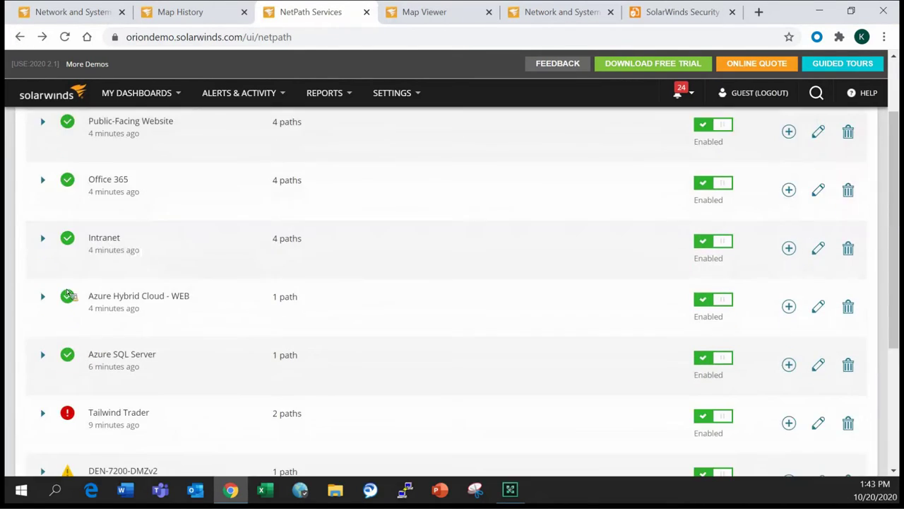
{"action": "left_click", "coordinate": [83, 319]}
{"action": "left_click", "coordinate": [141, 334]}
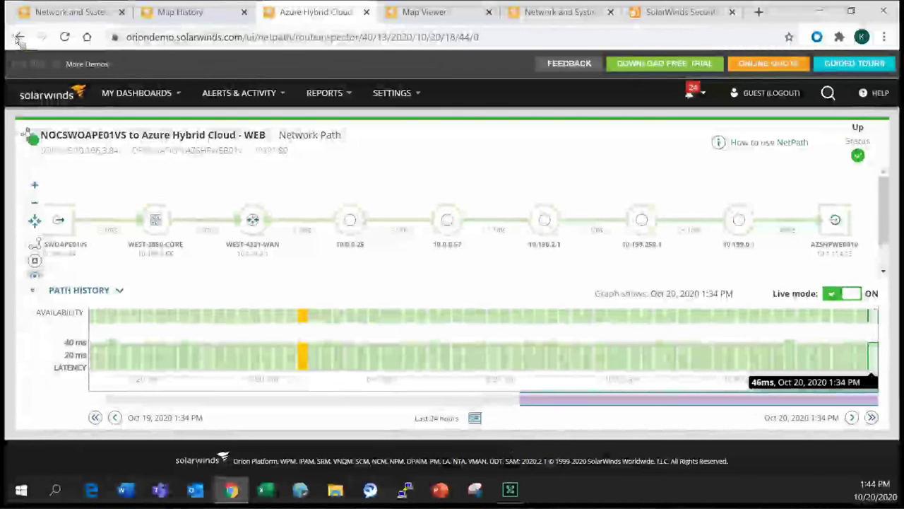
Go back to the NetPath services list and open the AWS Lab path from Austin.
{"action": "left_click", "coordinate": [19, 37]}
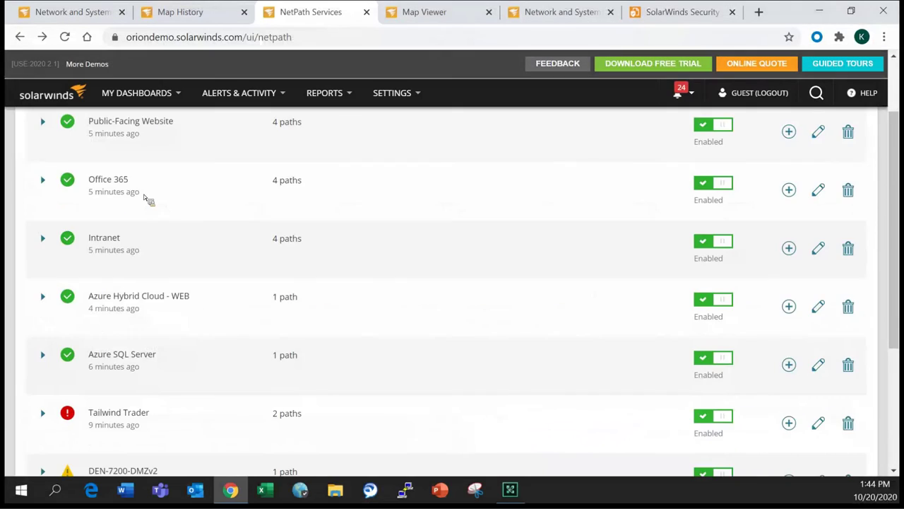
{"action": "scroll", "coordinate": [147, 199], "scroll_direction": "down", "scroll_amount": 3}
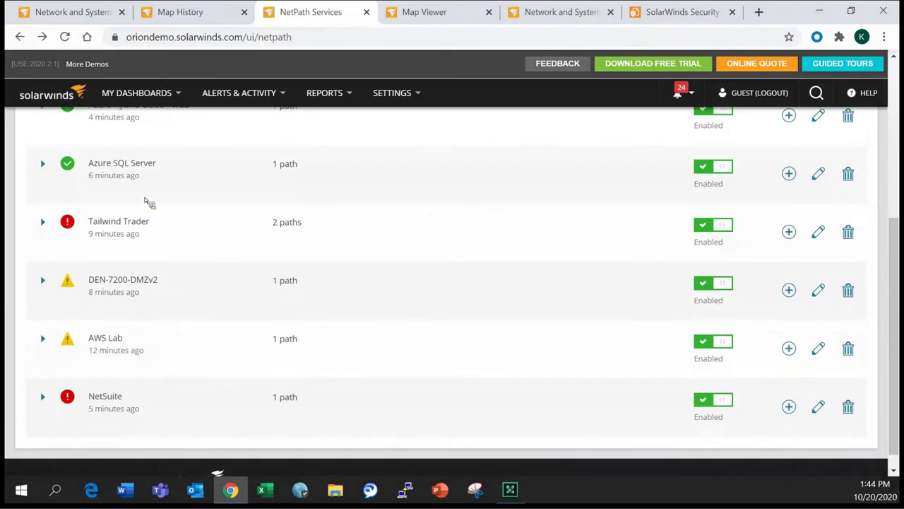
{"action": "scroll", "coordinate": [147, 199], "scroll_direction": "up", "scroll_amount": 3}
{"action": "scroll", "coordinate": [150, 201], "scroll_direction": "down", "scroll_amount": 2}
{"action": "scroll", "coordinate": [152, 212], "scroll_direction": "down", "scroll_amount": 2}
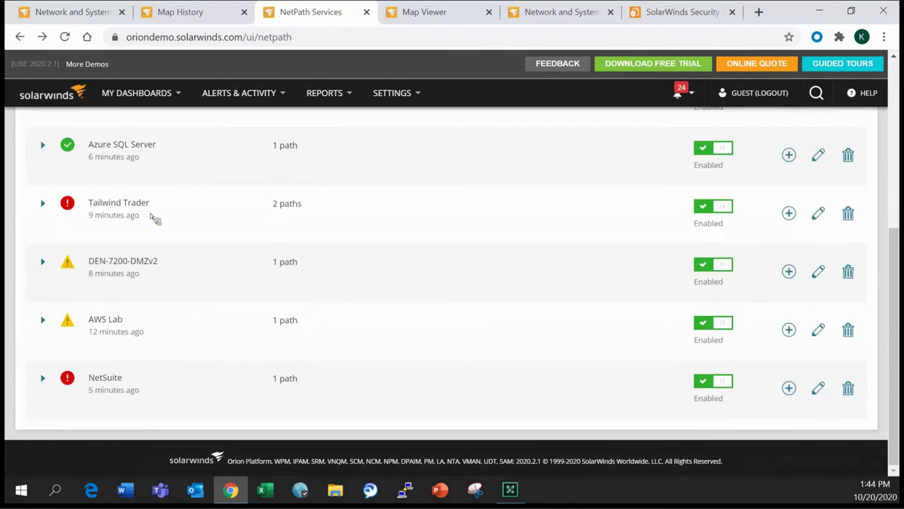
{"action": "left_click", "coordinate": [104, 324]}
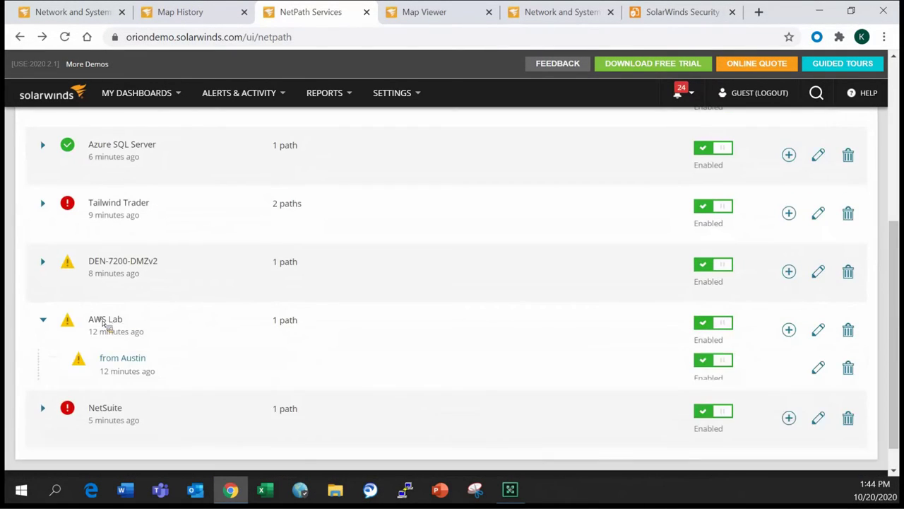
{"action": "left_click", "coordinate": [116, 359]}
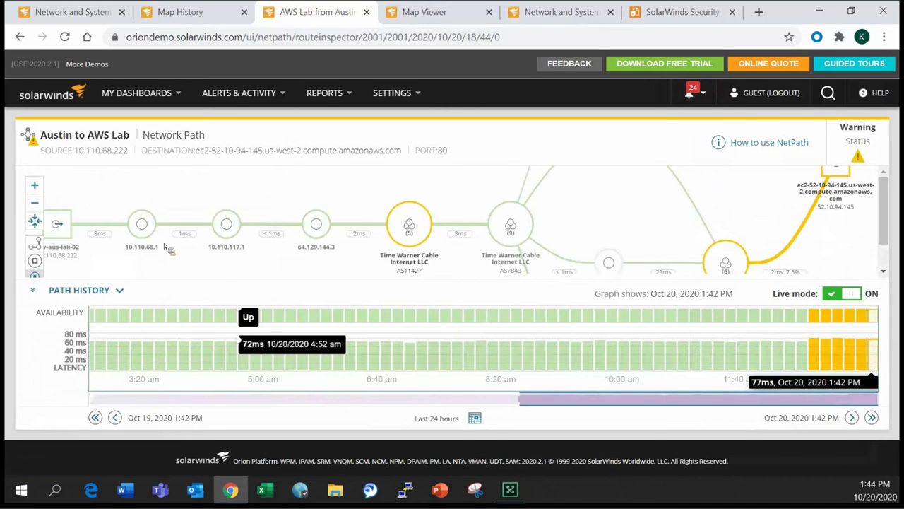
Expand the nine-node Time Warner Cable Internet LLC group in the Austin to AWS Lab path and inspect node rrcs-24-173-44-161.sw.biz.rr.com.
{"action": "left_click", "coordinate": [35, 203]}
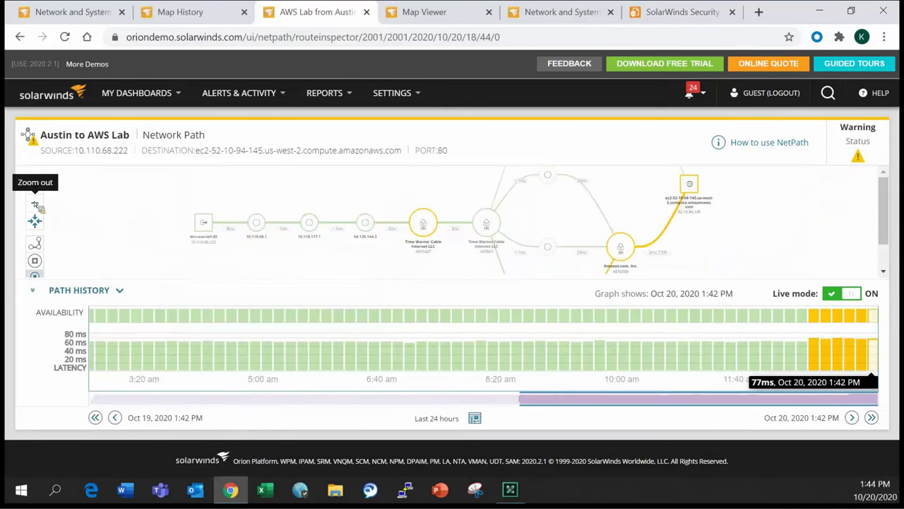
{"action": "left_click", "coordinate": [35, 202]}
{"action": "left_click", "coordinate": [520, 243]}
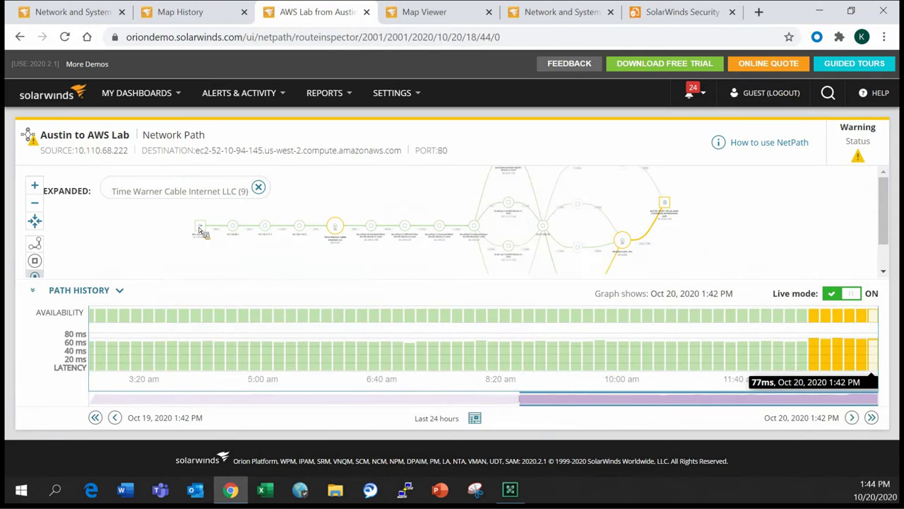
{"action": "mouse_move", "coordinate": [204, 229]}
{"action": "left_click", "coordinate": [338, 231]}
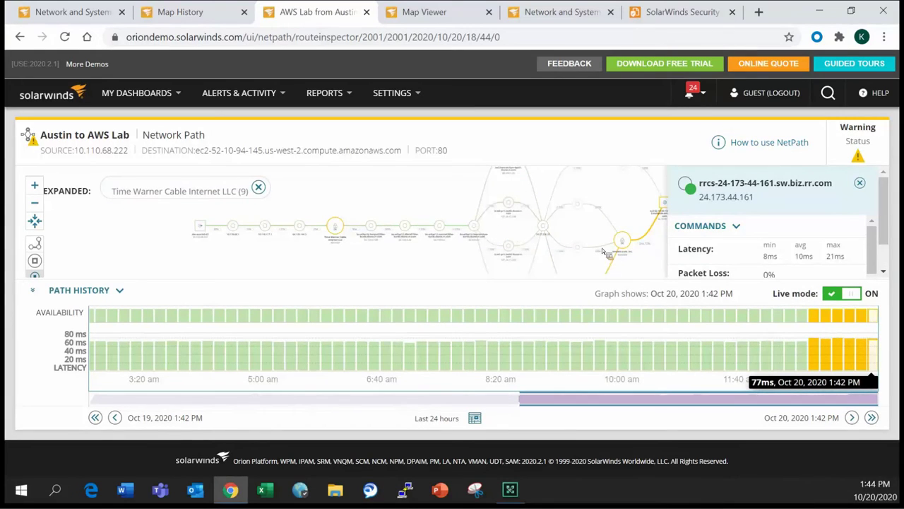
Expand the Amazon.com, Inc. group in the Austin to AWS Lab path and examine the route into the EC2 destination.
{"action": "left_click_drag", "start_coordinate": [619, 244], "coordinate": [505, 225]}
{"action": "left_click", "coordinate": [502, 221]}
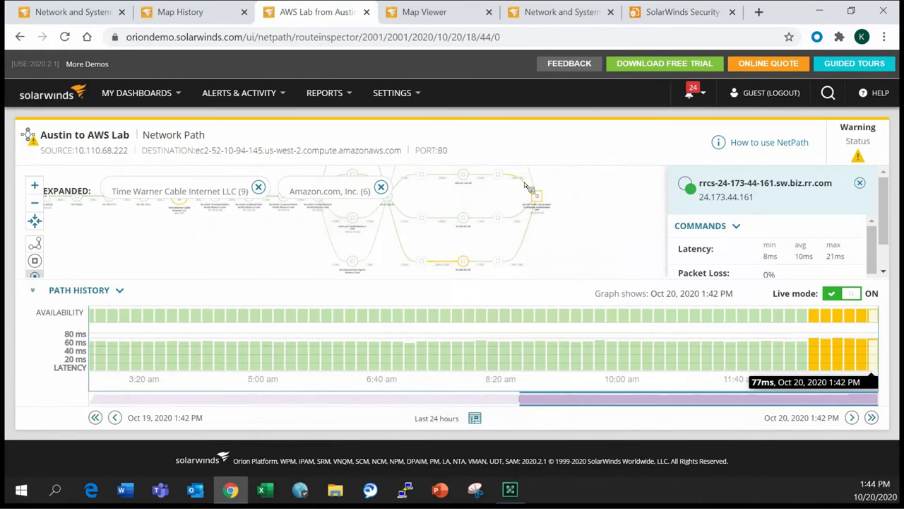
{"action": "mouse_move", "coordinate": [527, 187]}
Open the Server Configuration Summary and review its configuration nodes, recent changes and monitoring candidates.
{"action": "left_click", "coordinate": [160, 99]}
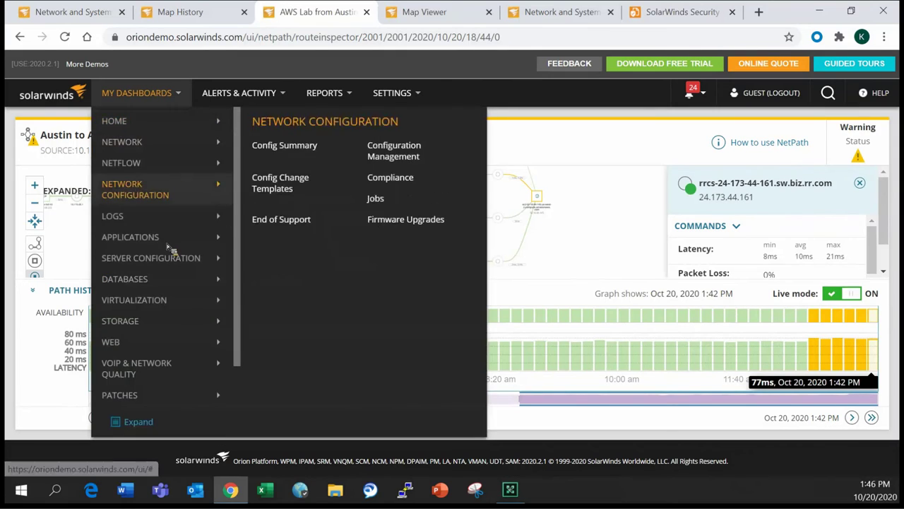
{"action": "mouse_move", "coordinate": [167, 263]}
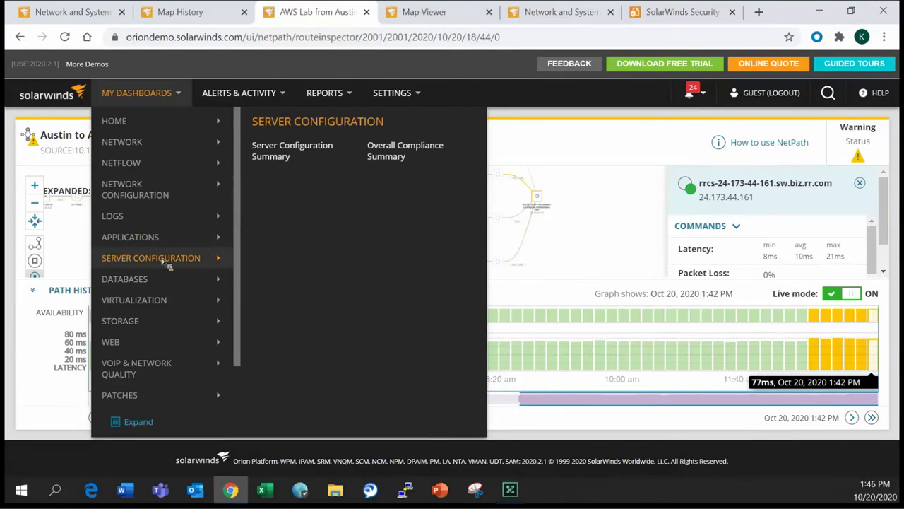
{"action": "left_click", "coordinate": [290, 160]}
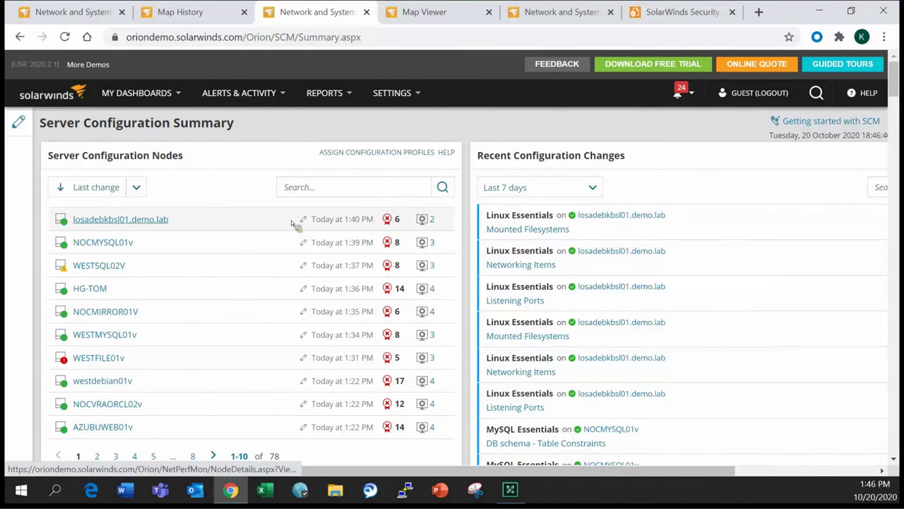
{"action": "scroll", "coordinate": [576, 204], "scroll_direction": "down", "scroll_amount": 1}
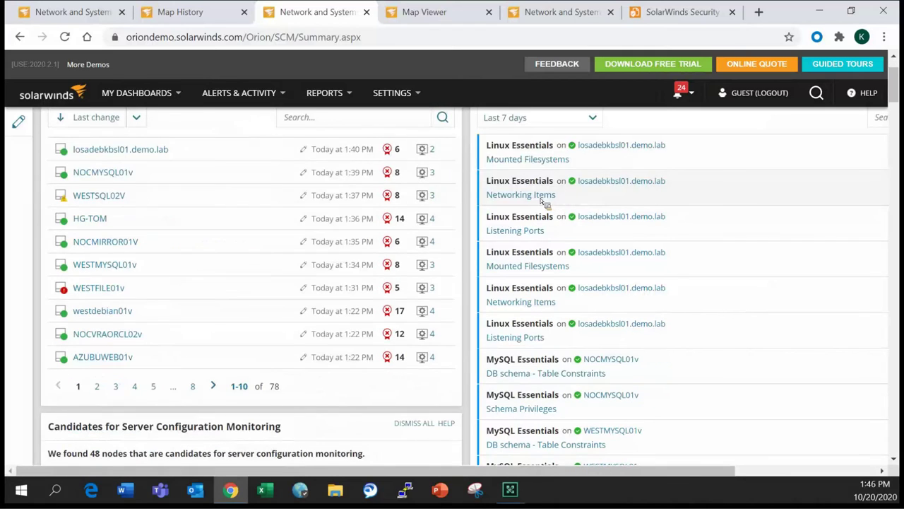
{"action": "scroll", "coordinate": [512, 236], "scroll_direction": "down", "scroll_amount": 3}
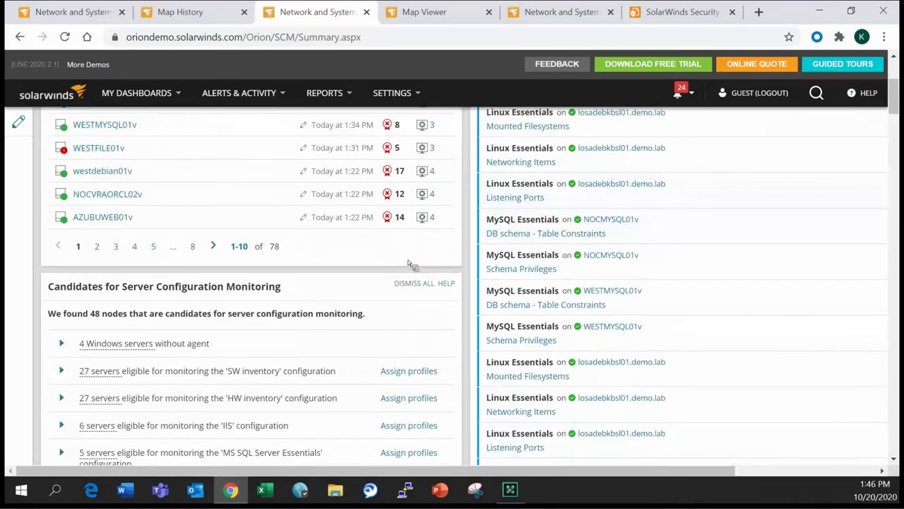
{"action": "scroll", "coordinate": [571, 262], "scroll_direction": "up", "scroll_amount": 3}
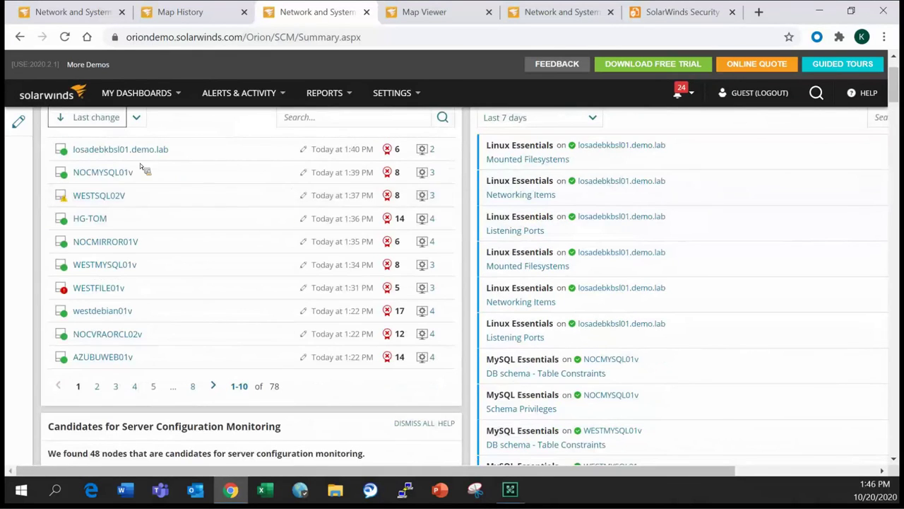
Open the server configuration details of node NOCMYSQL01v and expand HW inventory to check which items mismatch the baseline.
{"action": "scroll", "coordinate": [106, 269], "scroll_direction": "up", "scroll_amount": 1}
{"action": "left_click", "coordinate": [99, 243]}
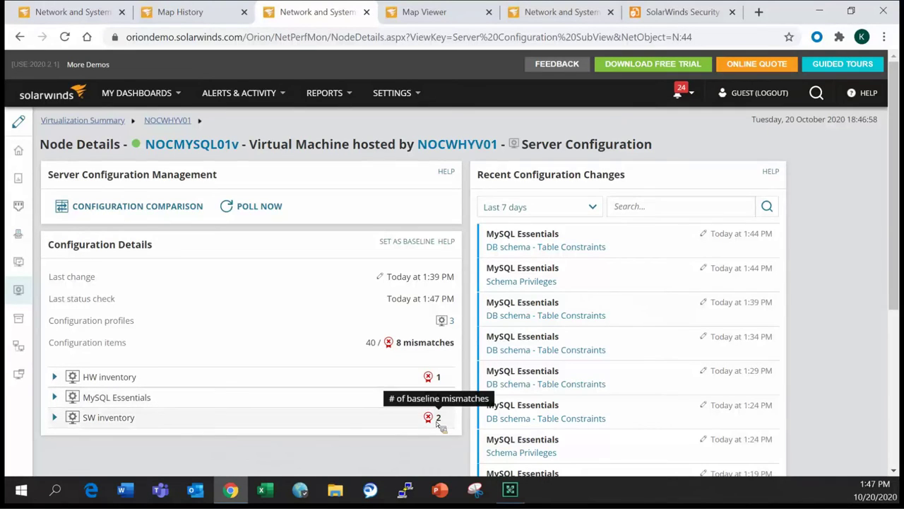
{"action": "left_click", "coordinate": [56, 376]}
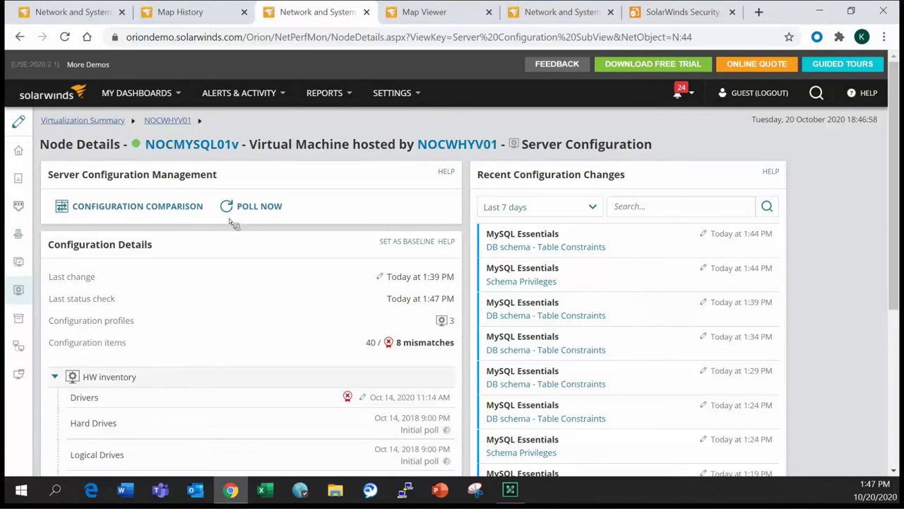
{"action": "scroll", "coordinate": [240, 212], "scroll_direction": "down", "scroll_amount": 2}
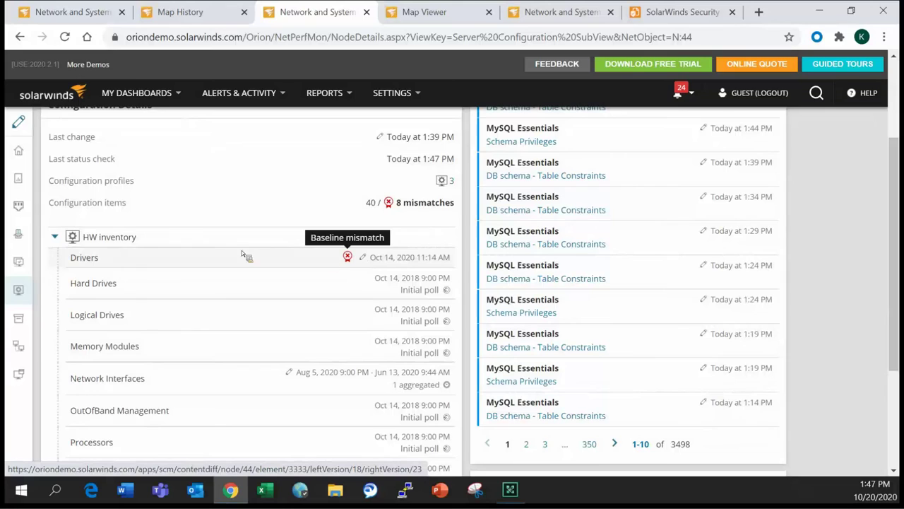
{"action": "left_click", "coordinate": [55, 238]}
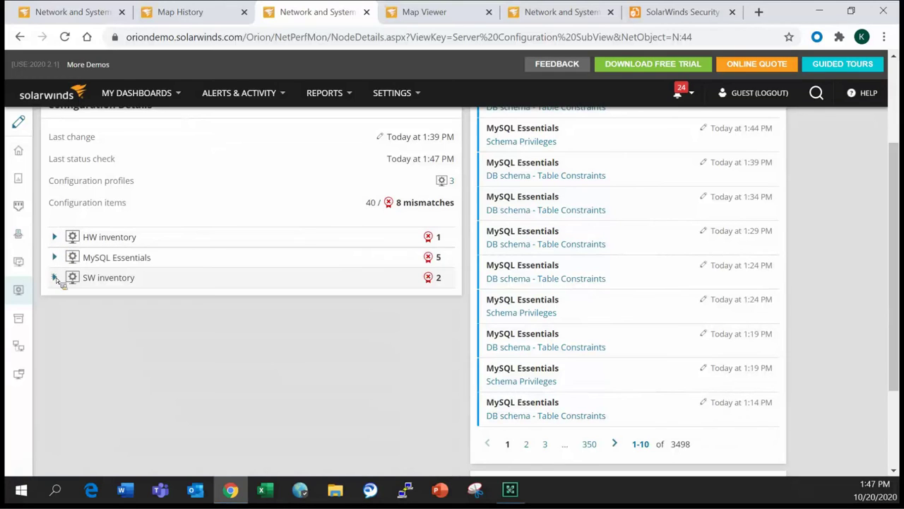
Examine the SW inventory items and the MySQL Essentials items of NOCMYSQL01v, collapsing each profile after review.
{"action": "left_click", "coordinate": [55, 278]}
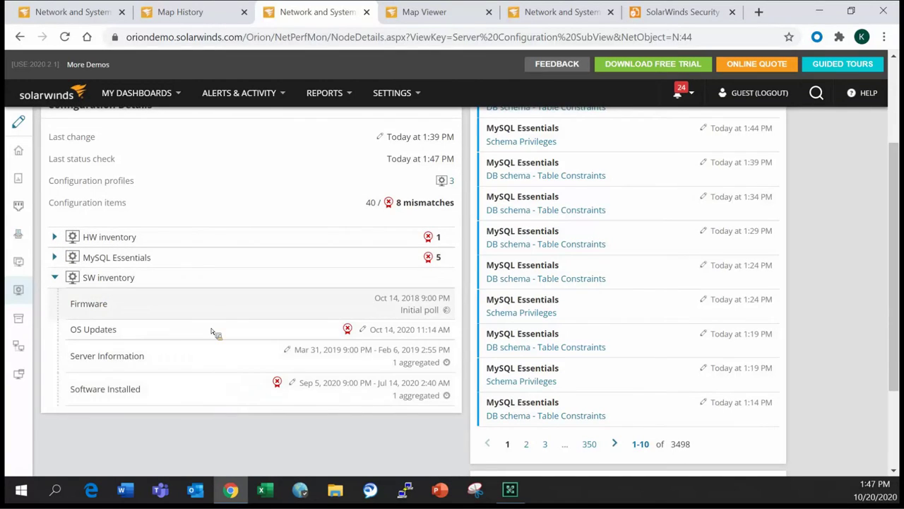
{"action": "left_click", "coordinate": [55, 278]}
{"action": "left_click", "coordinate": [55, 259]}
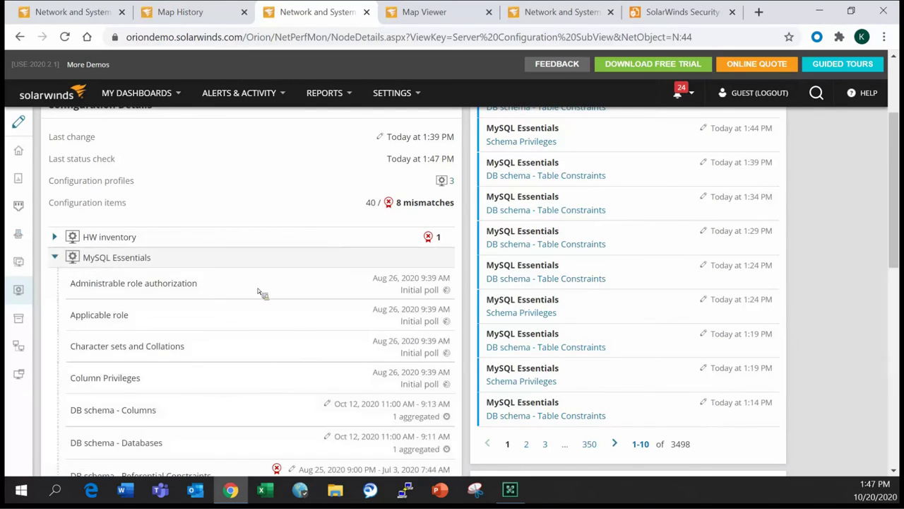
{"action": "scroll", "coordinate": [388, 359], "scroll_direction": "down", "scroll_amount": 3}
{"action": "scroll", "coordinate": [78, 212], "scroll_direction": "up", "scroll_amount": 2}
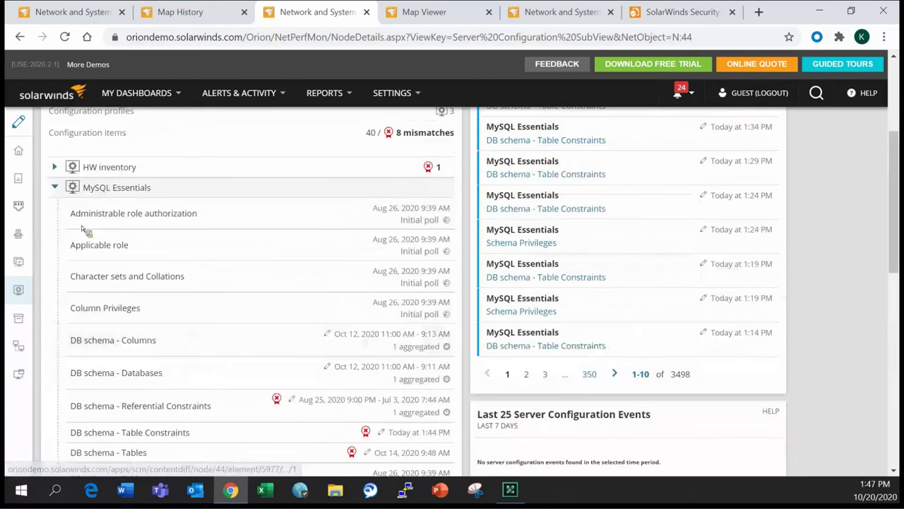
{"action": "left_click", "coordinate": [56, 187]}
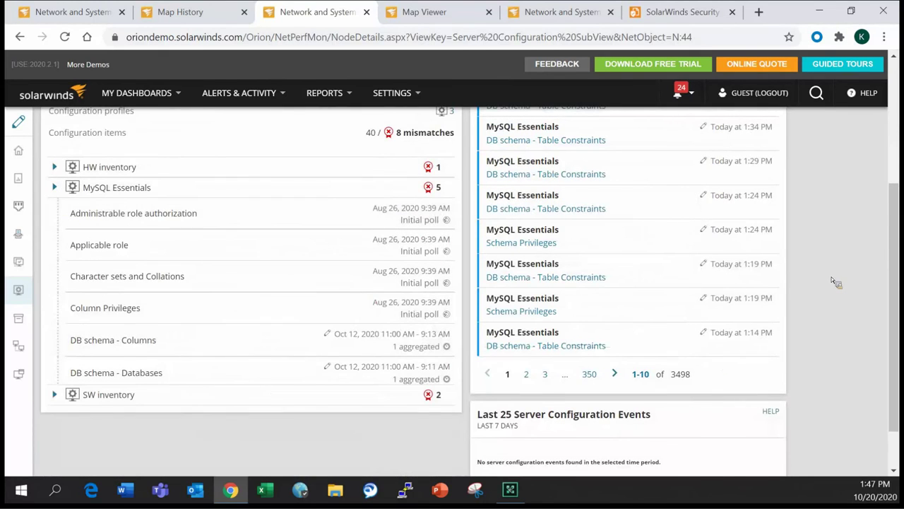
{"action": "scroll", "coordinate": [819, 283], "scroll_direction": "up", "scroll_amount": 3}
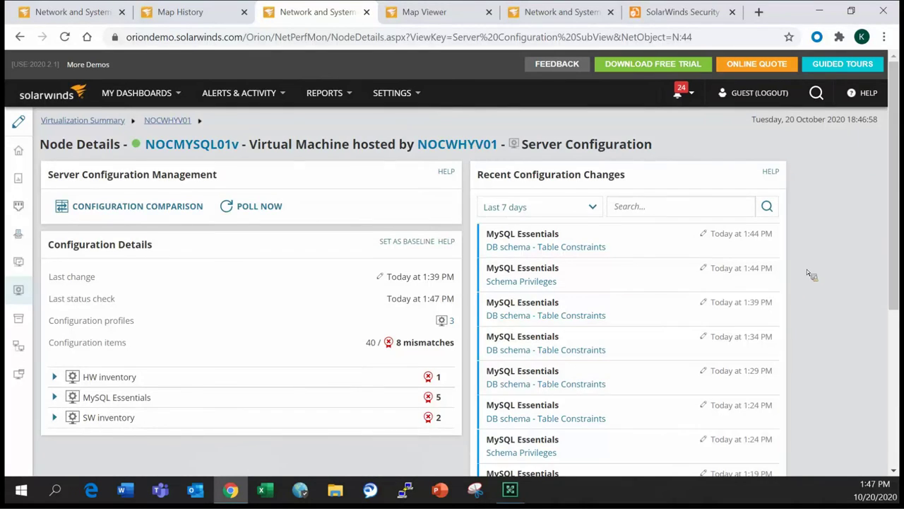
Review the Recent Configuration Changes and Last 25 Server Configuration Events of NOCMYSQL01v.
{"action": "scroll", "coordinate": [827, 265], "scroll_direction": "down", "scroll_amount": 3}
{"action": "scroll", "coordinate": [850, 260], "scroll_direction": "down", "scroll_amount": 1}
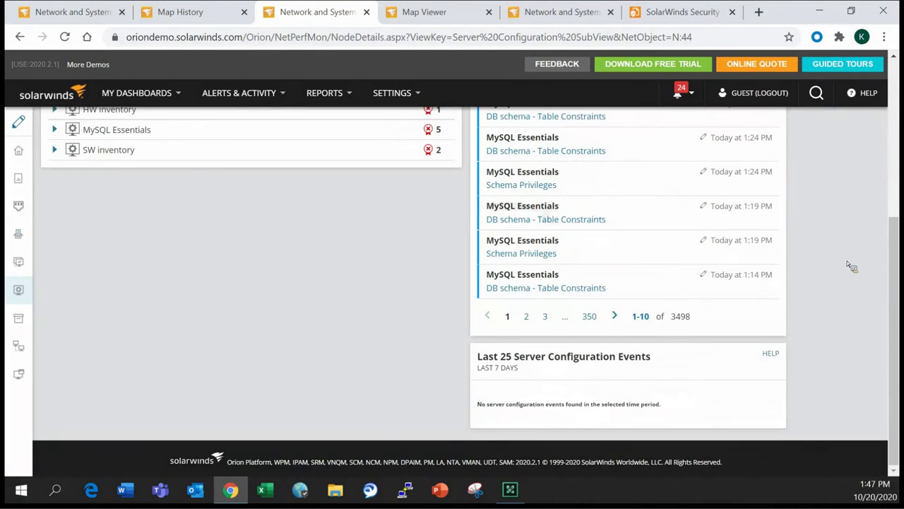
{"action": "scroll", "coordinate": [850, 265], "scroll_direction": "up", "scroll_amount": 3}
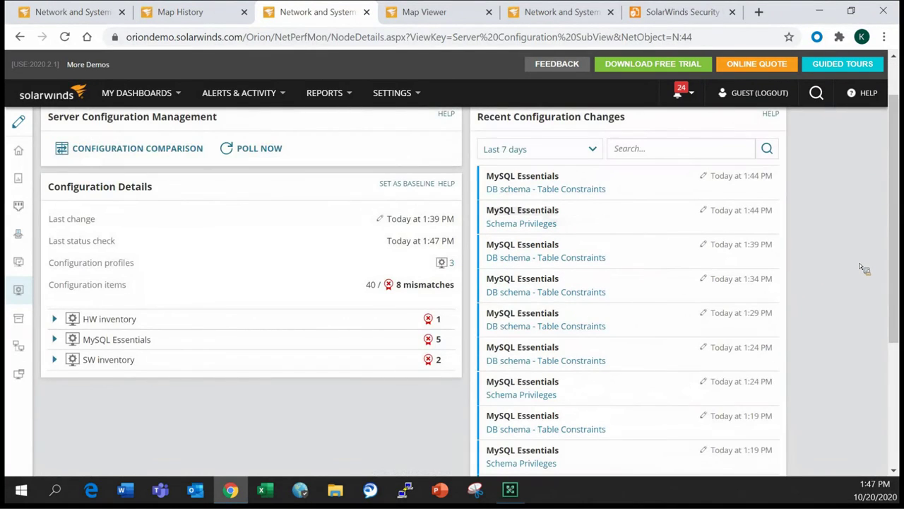
{"action": "scroll", "coordinate": [873, 317], "scroll_direction": "up", "scroll_amount": 1}
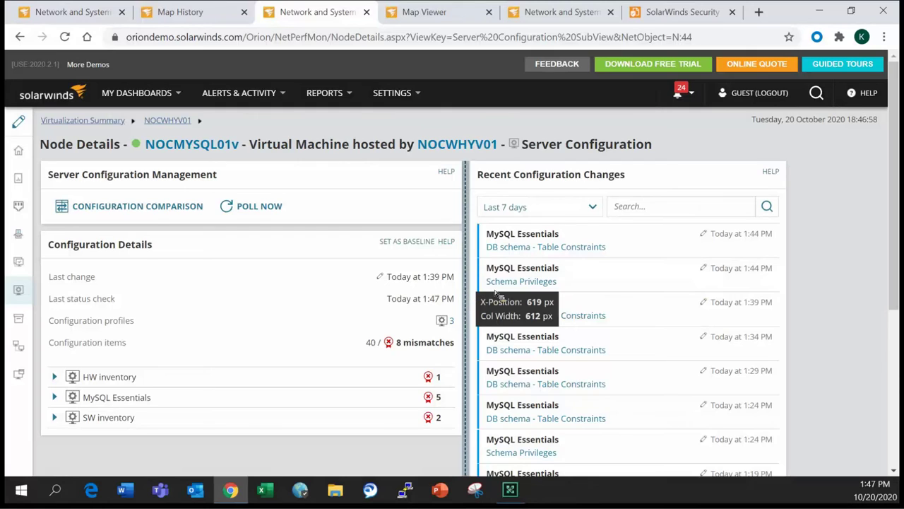
Open the Overall Compliance Summary for server configuration and drill into the Windows Server 2016 STIG (version 1, rel. 10) policy.
{"action": "left_click", "coordinate": [112, 91]}
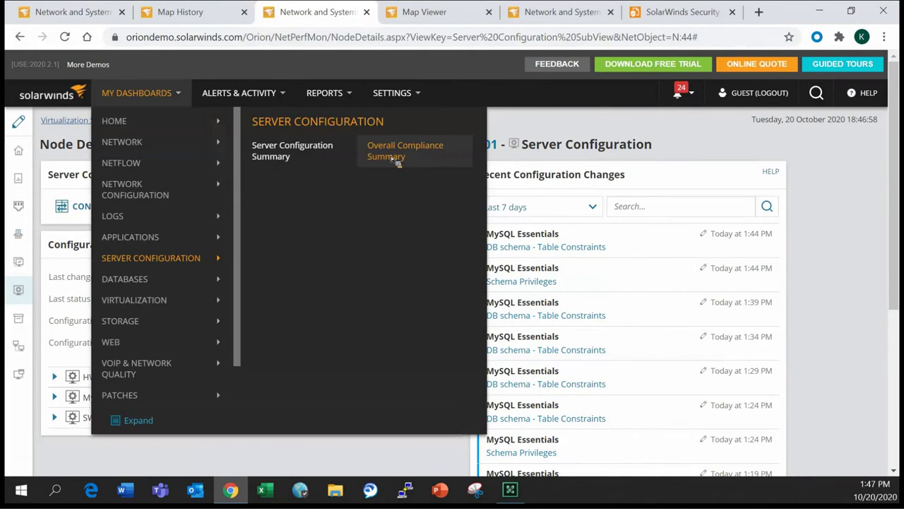
{"action": "left_click", "coordinate": [394, 158]}
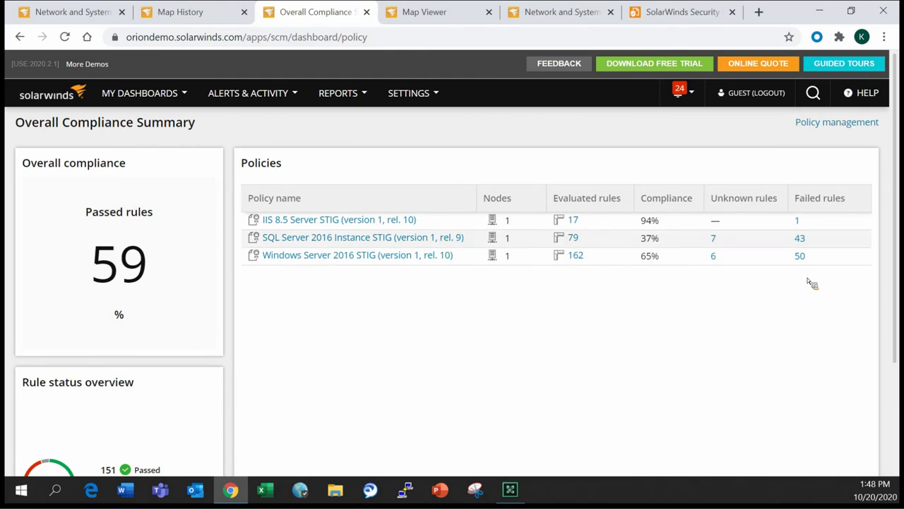
{"action": "left_click", "coordinate": [308, 260]}
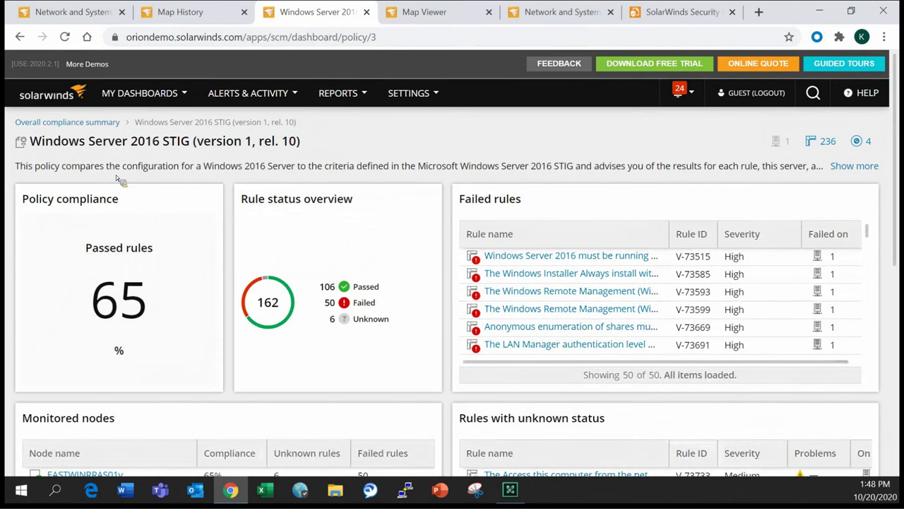
Examine the Windows Server 2016 STIG policy's failed rules, monitored nodes, rules with unknown status and disabled rules.
{"action": "scroll", "coordinate": [116, 176], "scroll_direction": "down", "scroll_amount": 2}
{"action": "scroll", "coordinate": [226, 193], "scroll_direction": "up", "scroll_amount": 2}
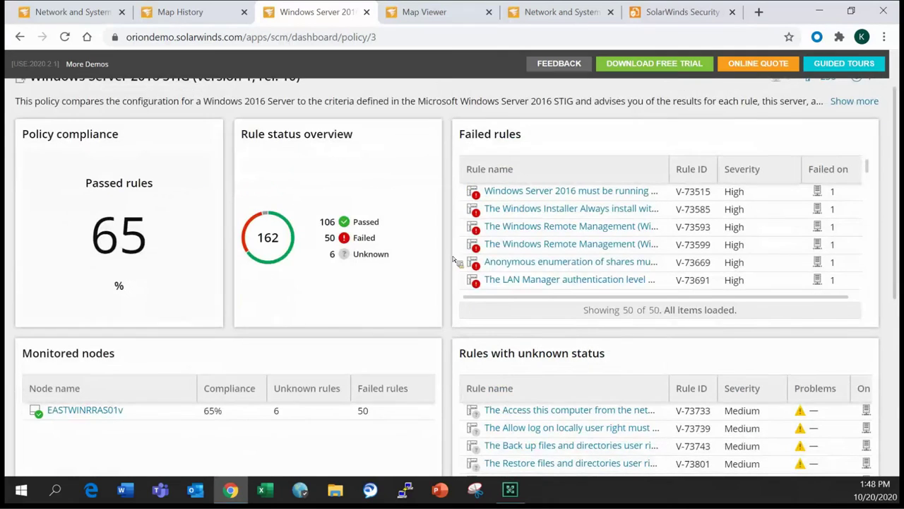
{"action": "scroll", "coordinate": [534, 274], "scroll_direction": "down", "scroll_amount": 3}
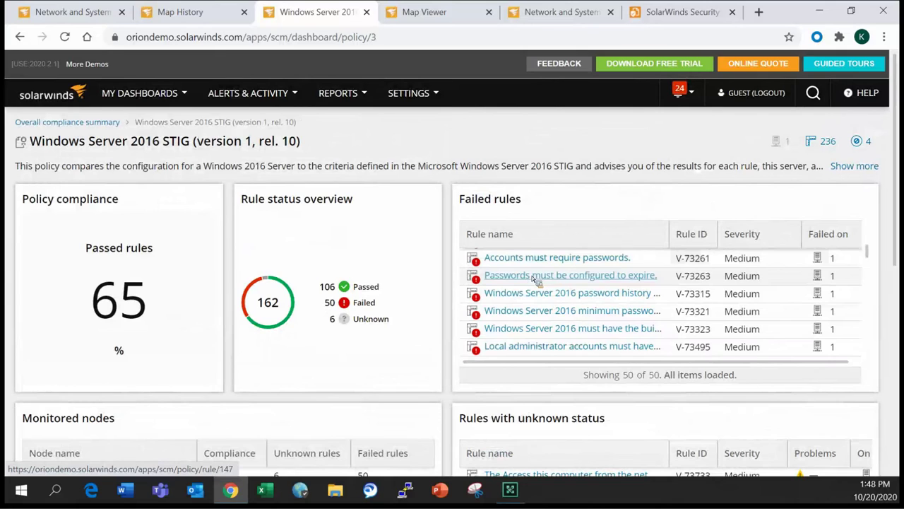
{"action": "scroll", "coordinate": [535, 280], "scroll_direction": "down", "scroll_amount": 3}
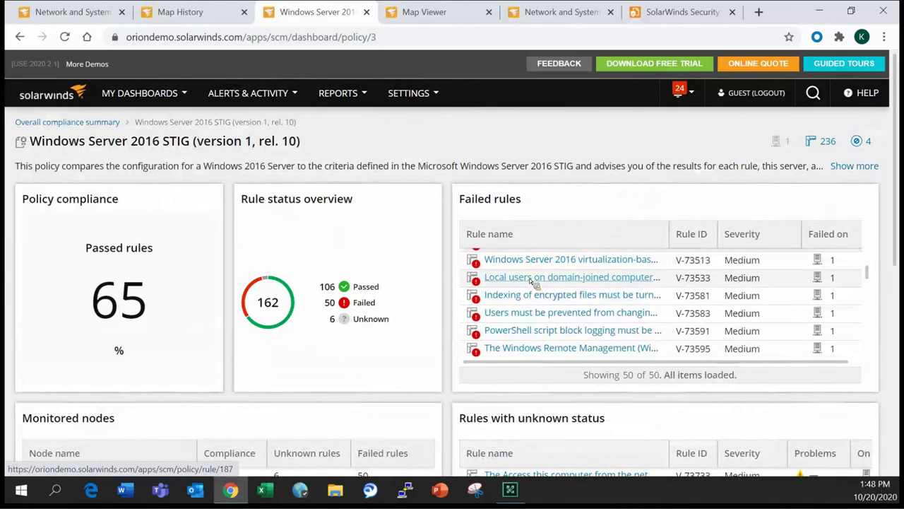
{"action": "scroll", "coordinate": [532, 281], "scroll_direction": "down", "scroll_amount": 5}
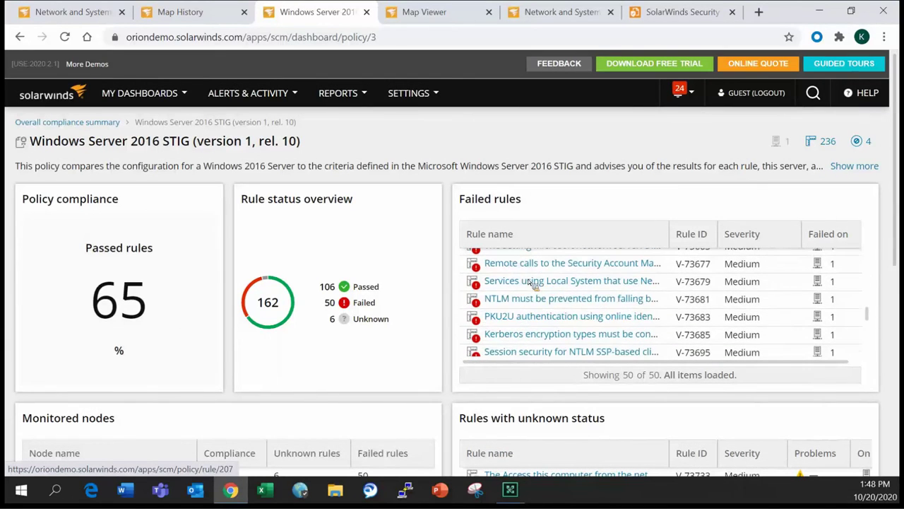
{"action": "scroll", "coordinate": [532, 283], "scroll_direction": "down", "scroll_amount": 5}
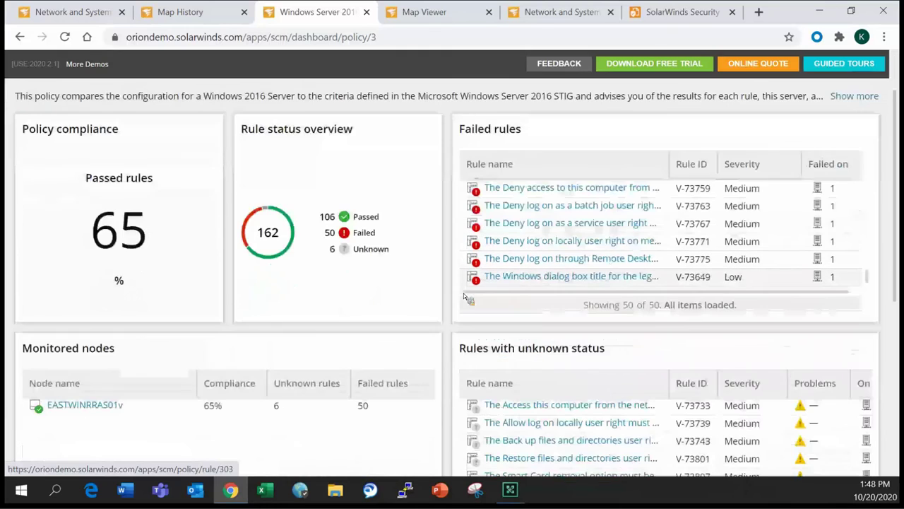
{"action": "scroll", "coordinate": [445, 304], "scroll_direction": "down", "scroll_amount": 3}
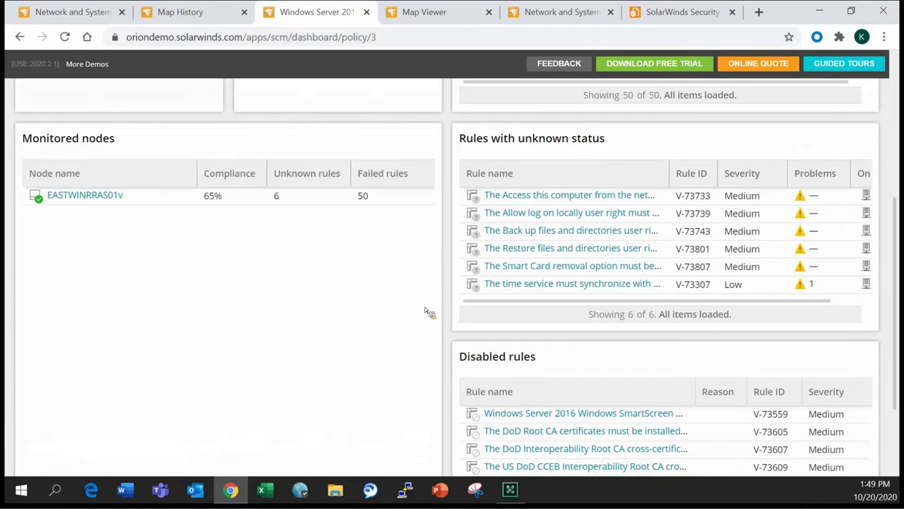
{"action": "scroll", "coordinate": [431, 310], "scroll_direction": "up", "scroll_amount": 3}
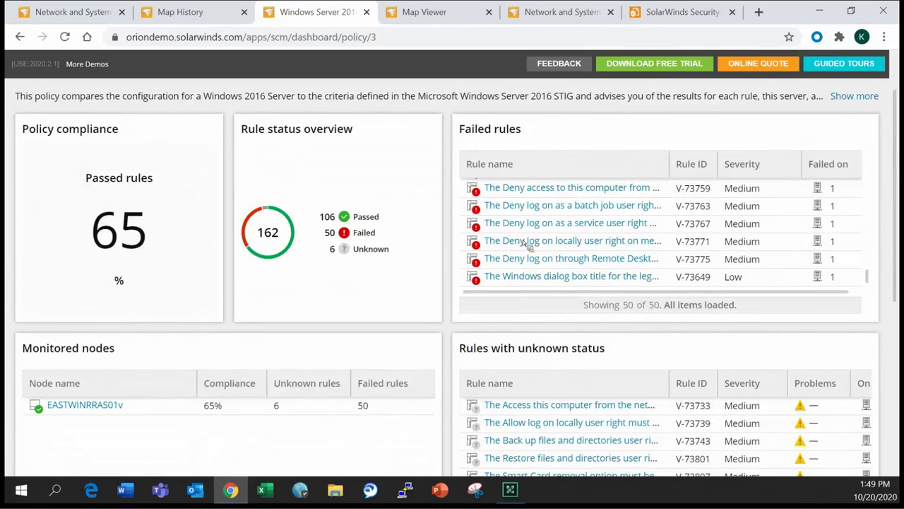
{"action": "scroll", "coordinate": [526, 244], "scroll_direction": "up", "scroll_amount": 5}
{"action": "scroll", "coordinate": [537, 273], "scroll_direction": "up", "scroll_amount": 5}
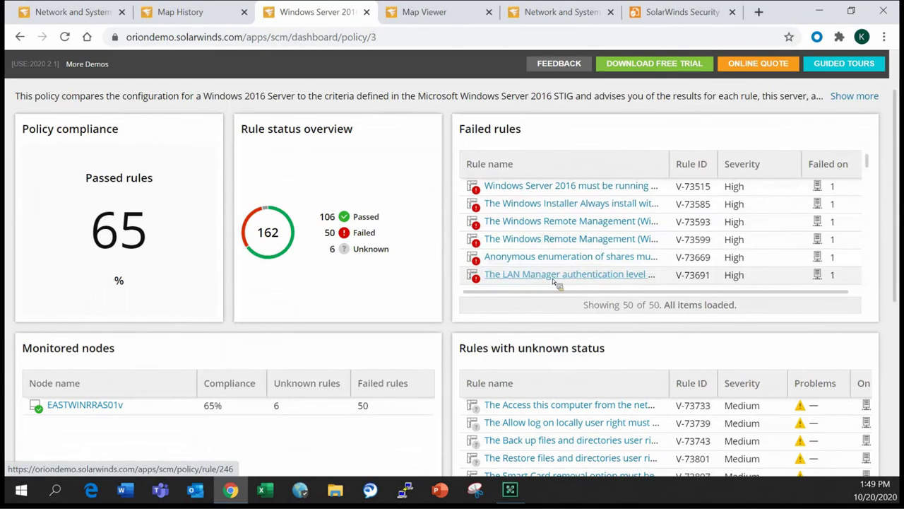
Return to the compliance summary, open the SQL Server 2016 Instance STIG (version 1, rel. 9) policy and examine its failed rules.
{"action": "left_click", "coordinate": [20, 36]}
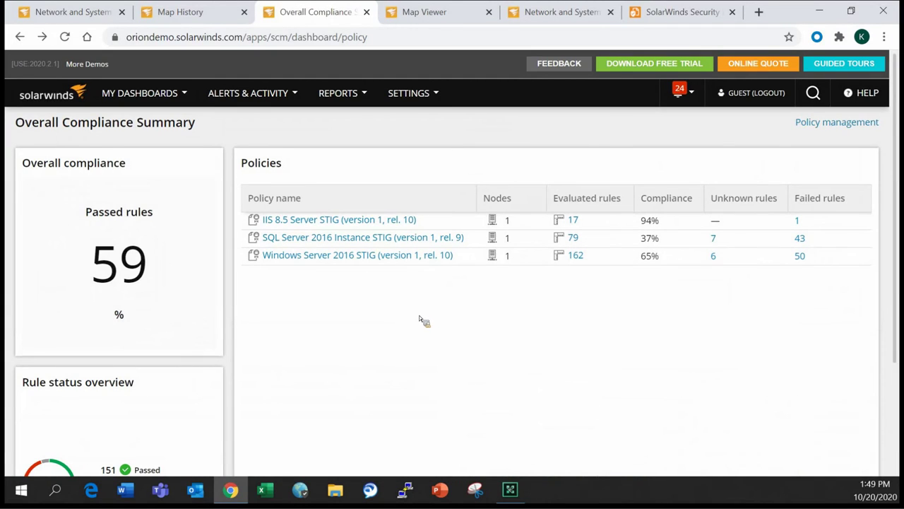
{"action": "left_click", "coordinate": [389, 238]}
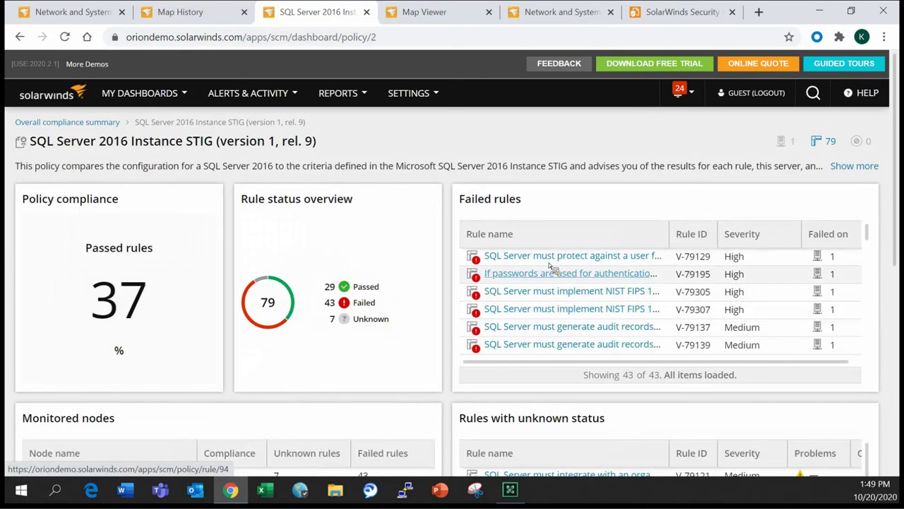
{"action": "scroll", "coordinate": [555, 279], "scroll_direction": "down", "scroll_amount": 5}
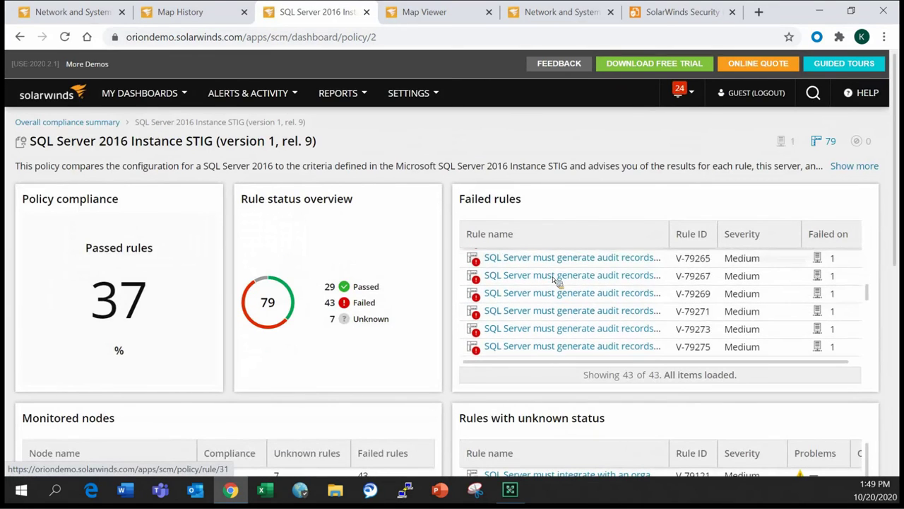
{"action": "scroll", "coordinate": [555, 279], "scroll_direction": "down", "scroll_amount": 5}
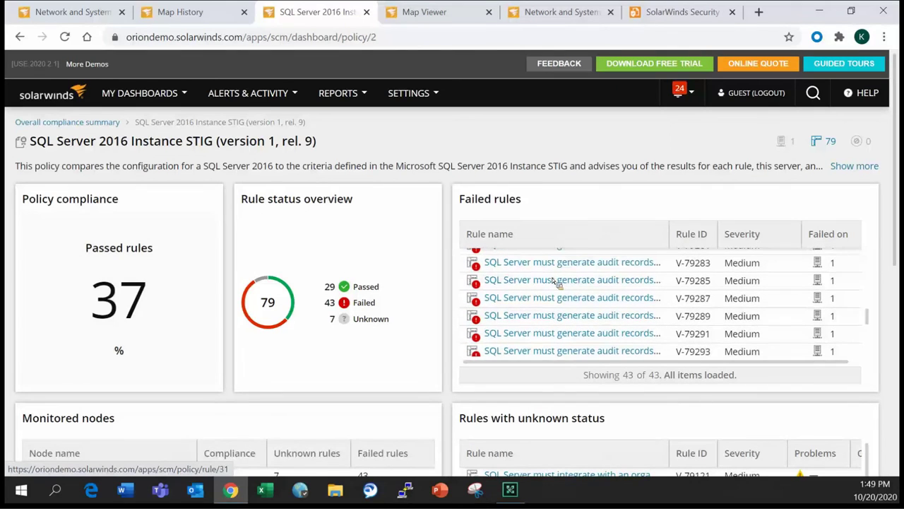
{"action": "scroll", "coordinate": [555, 280], "scroll_direction": "down", "scroll_amount": 5}
{"action": "scroll", "coordinate": [555, 283], "scroll_direction": "up", "scroll_amount": 10}
{"action": "scroll", "coordinate": [583, 343], "scroll_direction": "down", "scroll_amount": 5}
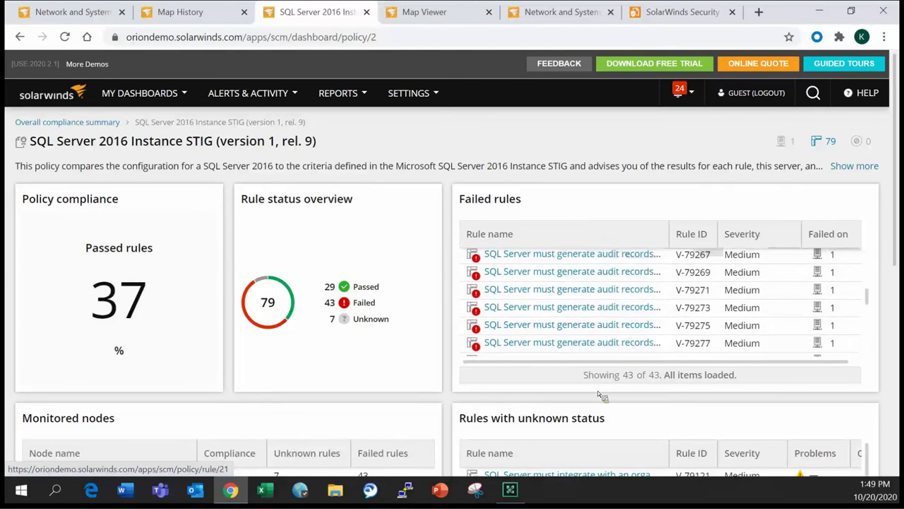
{"action": "scroll", "coordinate": [599, 395], "scroll_direction": "down", "scroll_amount": 4}
{"action": "scroll", "coordinate": [602, 348], "scroll_direction": "up", "scroll_amount": 15}
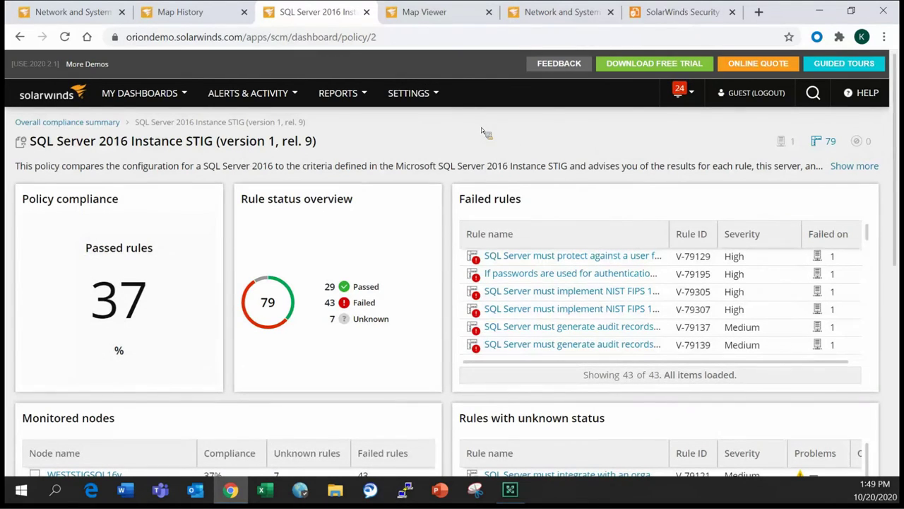
Open the Virtualization Summary and expand the VMware assets under LABVCENTER01 through EAST to the hosts of its EASTESXCL01 cluster.
{"action": "mouse_move", "coordinate": [147, 97]}
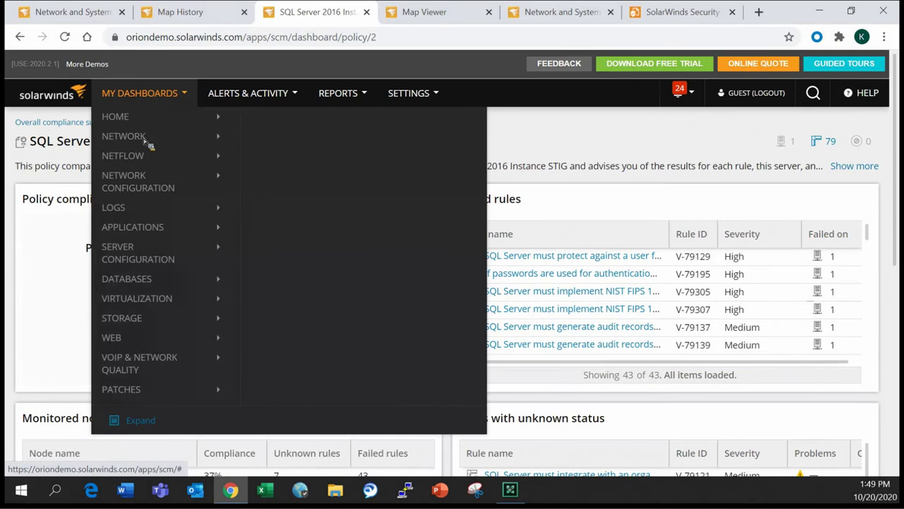
{"action": "mouse_move", "coordinate": [146, 298]}
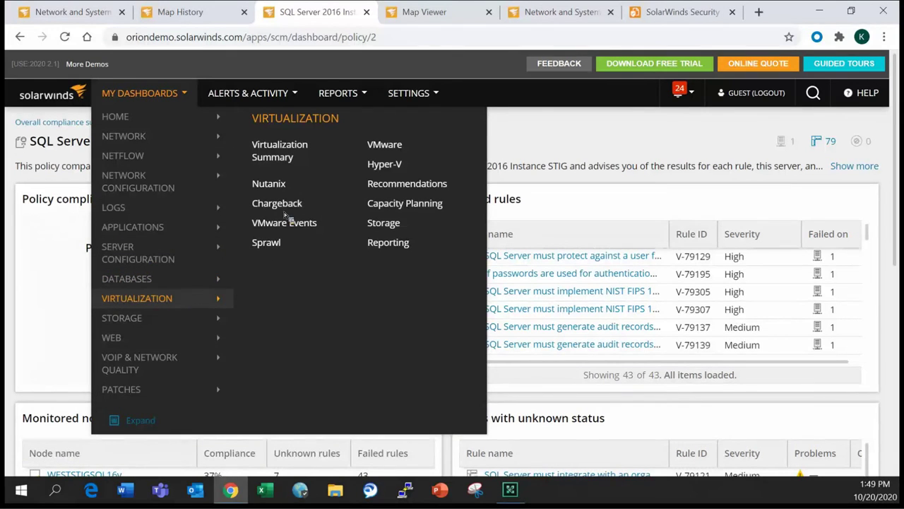
{"action": "left_click", "coordinate": [299, 156]}
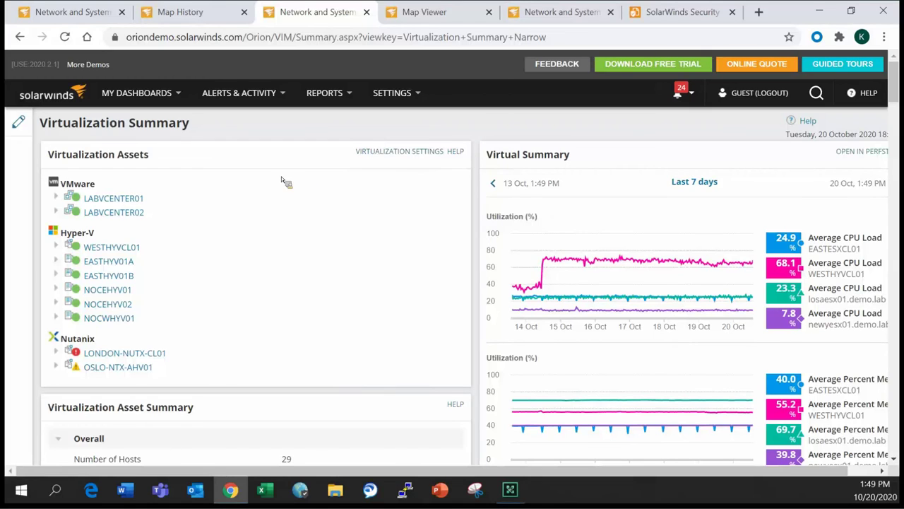
{"action": "left_click", "coordinate": [57, 198]}
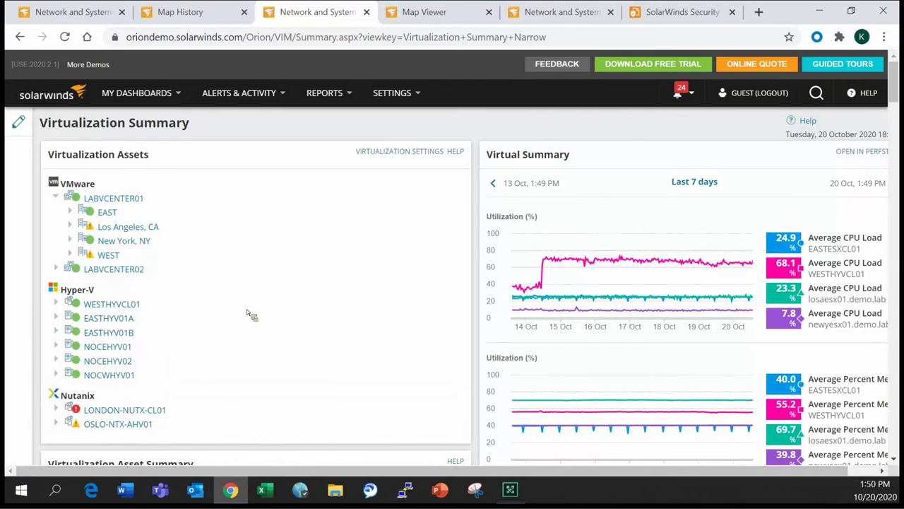
{"action": "left_click", "coordinate": [70, 211]}
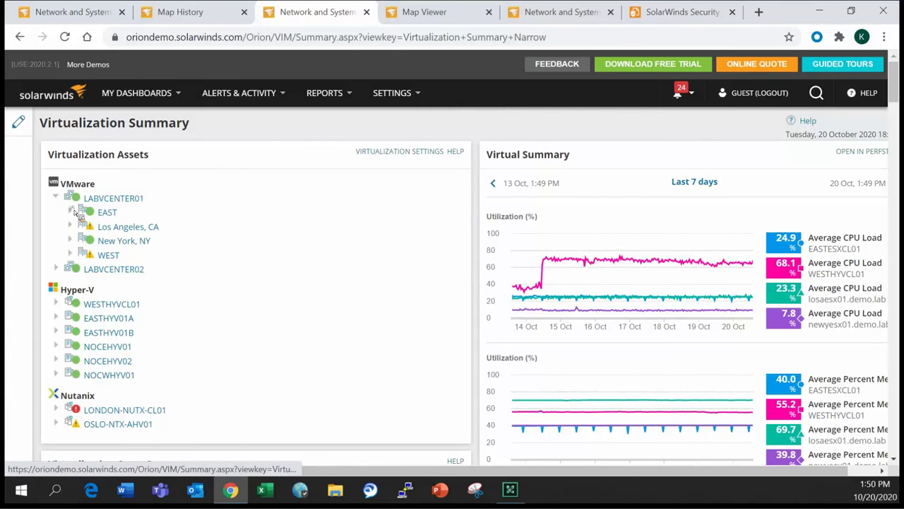
{"action": "left_click", "coordinate": [83, 226]}
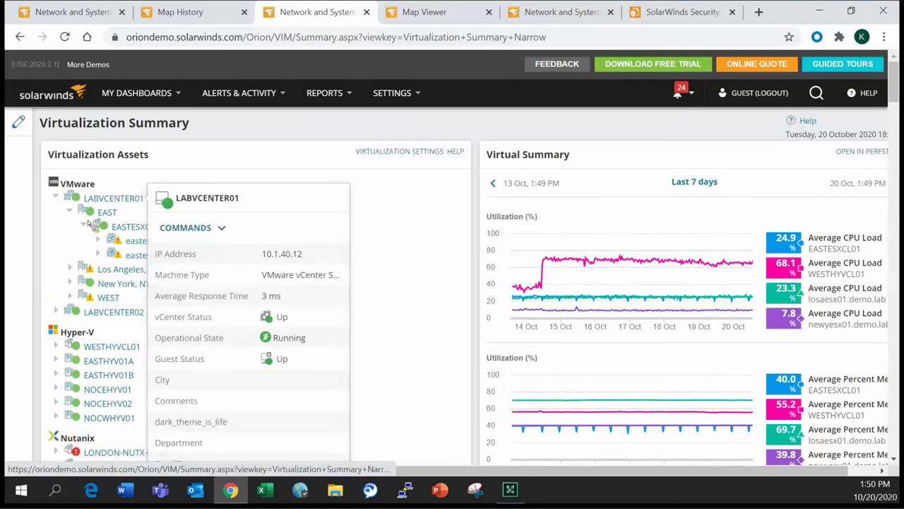
Expand the eastesx01a.demo.lab host in the EASTESXCL01 cluster and open its ESX host details.
{"action": "left_click", "coordinate": [98, 241]}
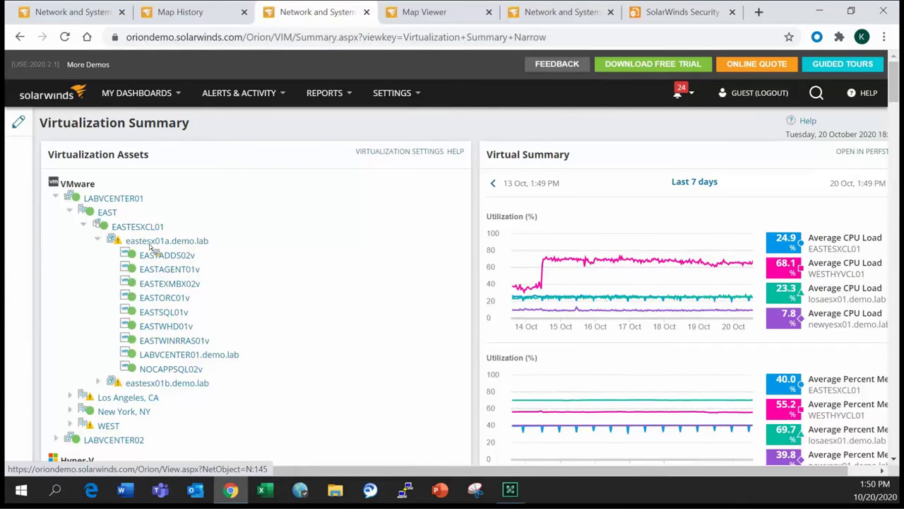
{"action": "mouse_move", "coordinate": [168, 240]}
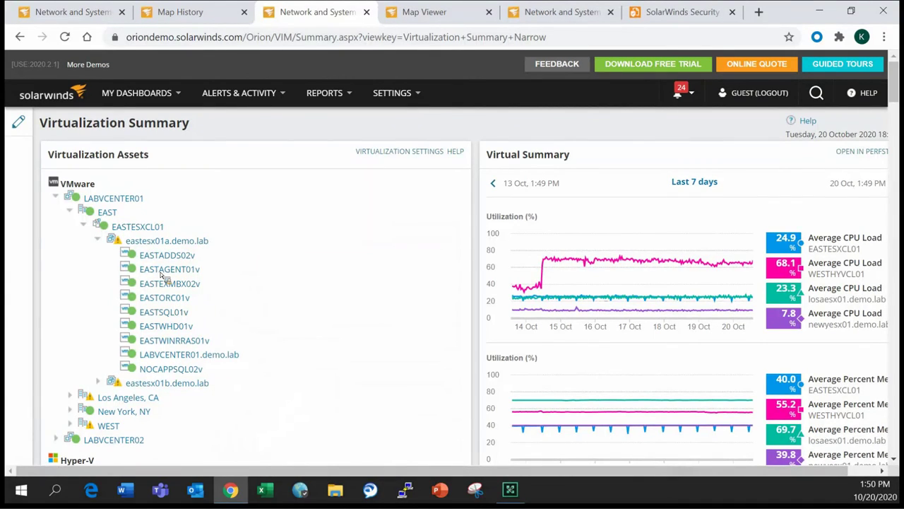
{"action": "left_click", "coordinate": [162, 241]}
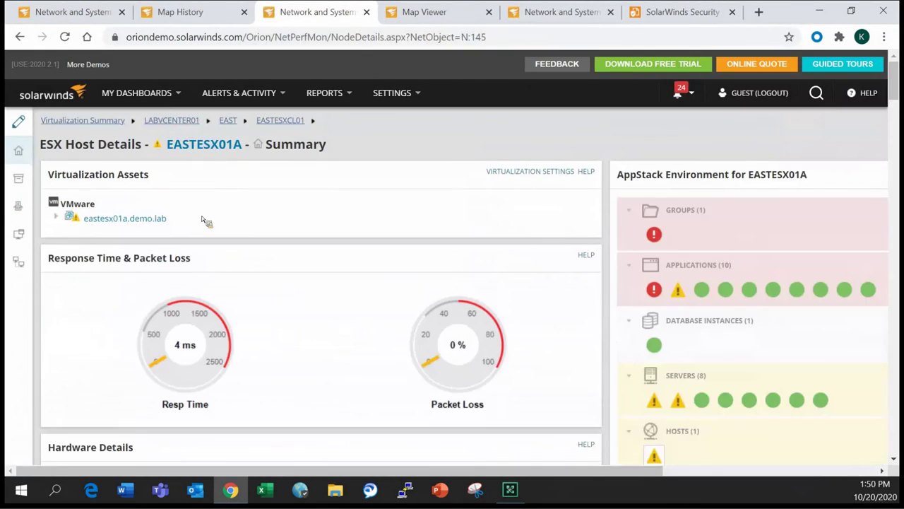
Examine the EASTESX01A host's response time, hardware health, CPU and memory utilization, AppStack environment, ESX host details and list of virtual machines.
{"action": "scroll", "coordinate": [204, 219], "scroll_direction": "down", "scroll_amount": 3}
{"action": "scroll", "coordinate": [203, 217], "scroll_direction": "down", "scroll_amount": 5}
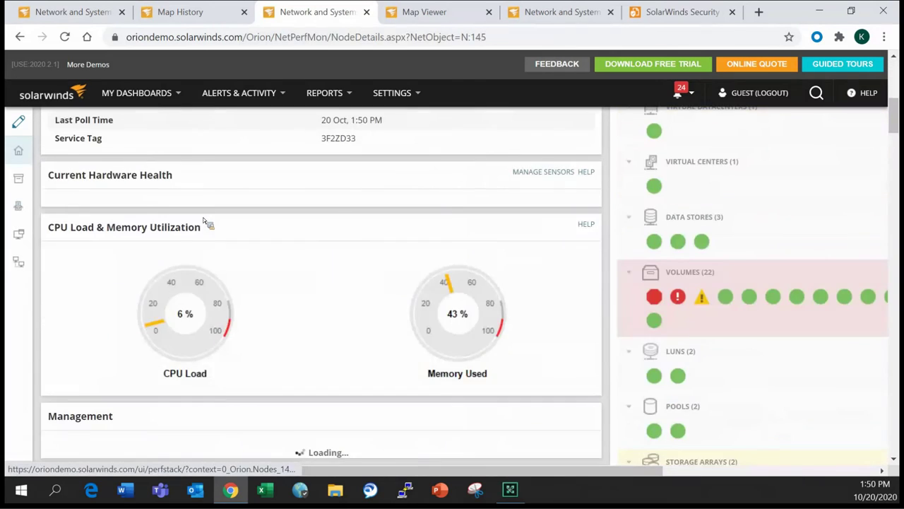
{"action": "scroll", "coordinate": [644, 310], "scroll_direction": "down", "scroll_amount": 1}
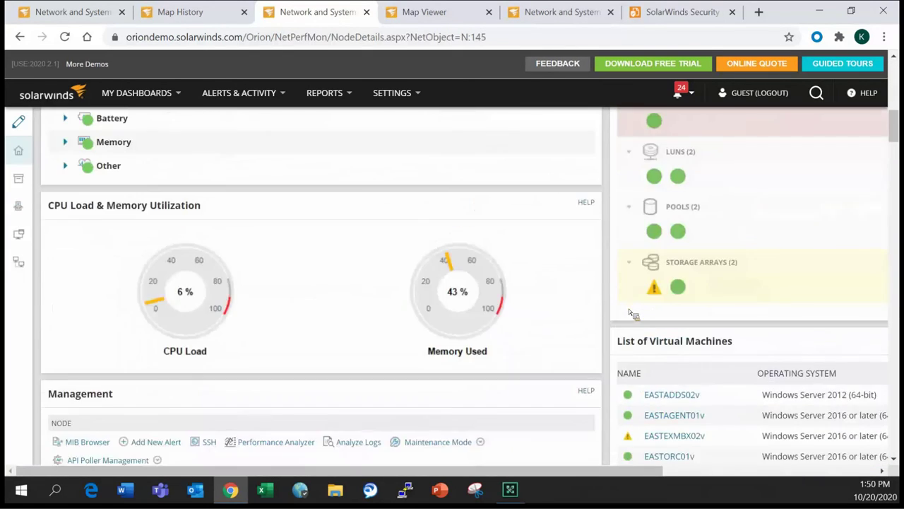
{"action": "scroll", "coordinate": [379, 343], "scroll_direction": "up", "scroll_amount": 6}
{"action": "scroll", "coordinate": [240, 219], "scroll_direction": "up", "scroll_amount": 3}
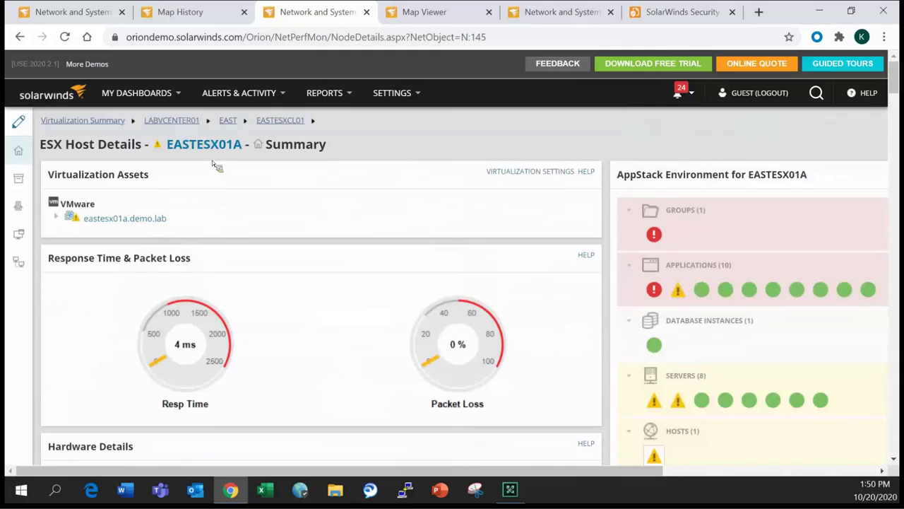
{"action": "scroll", "coordinate": [212, 247], "scroll_direction": "down", "scroll_amount": 4}
{"action": "scroll", "coordinate": [142, 272], "scroll_direction": "down", "scroll_amount": 3}
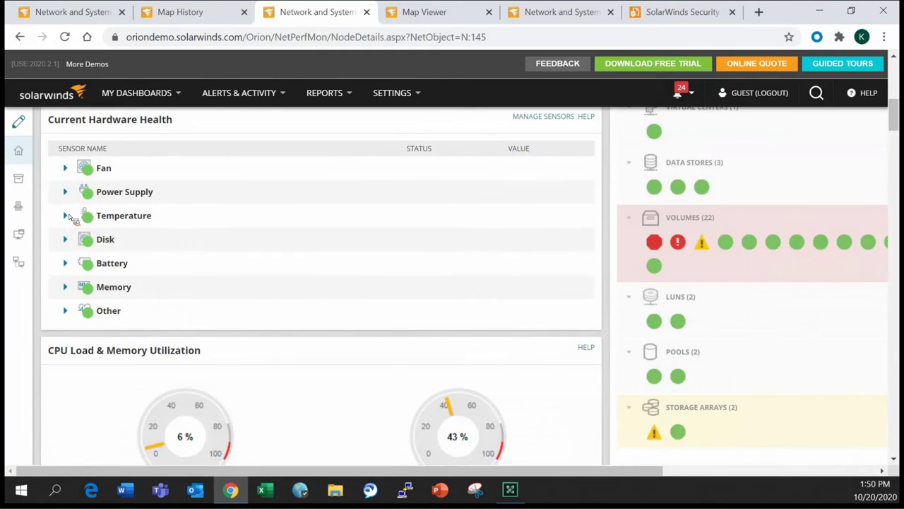
{"action": "scroll", "coordinate": [328, 291], "scroll_direction": "down", "scroll_amount": 3}
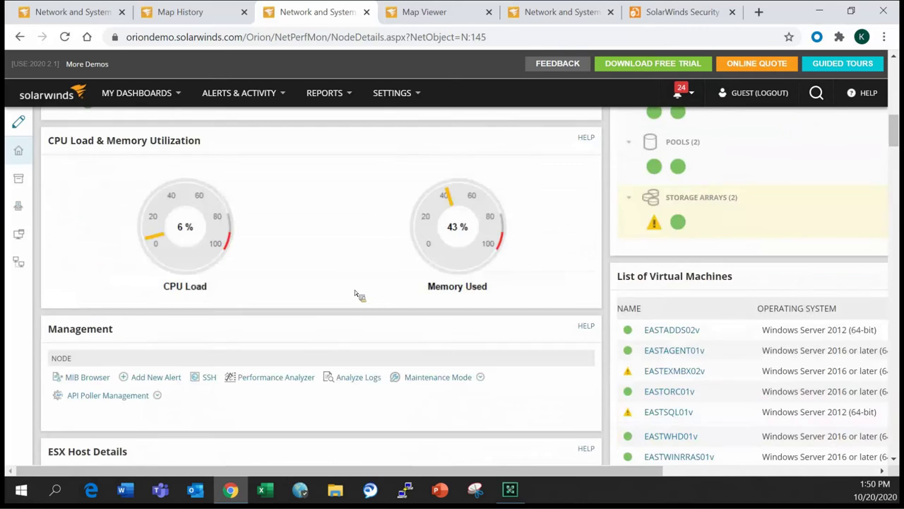
{"action": "scroll", "coordinate": [355, 290], "scroll_direction": "up", "scroll_amount": 11}
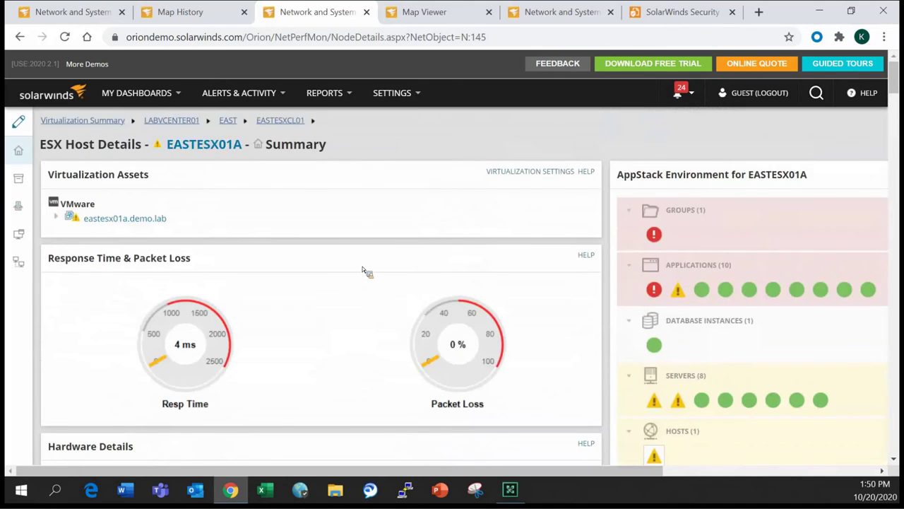
{"action": "scroll", "coordinate": [361, 271], "scroll_direction": "down", "scroll_amount": 3}
{"action": "scroll", "coordinate": [358, 272], "scroll_direction": "down", "scroll_amount": 3}
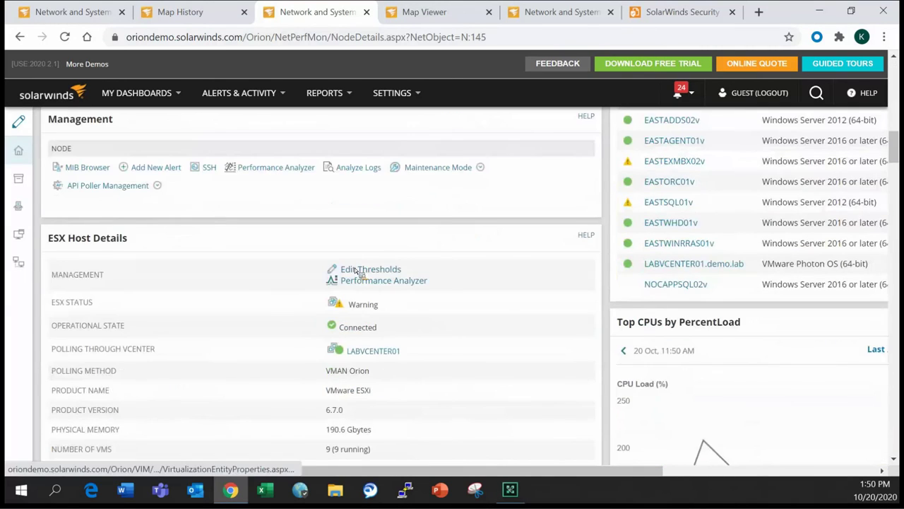
{"action": "scroll", "coordinate": [357, 273], "scroll_direction": "down", "scroll_amount": 5}
{"action": "scroll", "coordinate": [361, 272], "scroll_direction": "up", "scroll_amount": 5}
{"action": "scroll", "coordinate": [395, 276], "scroll_direction": "up", "scroll_amount": 1}
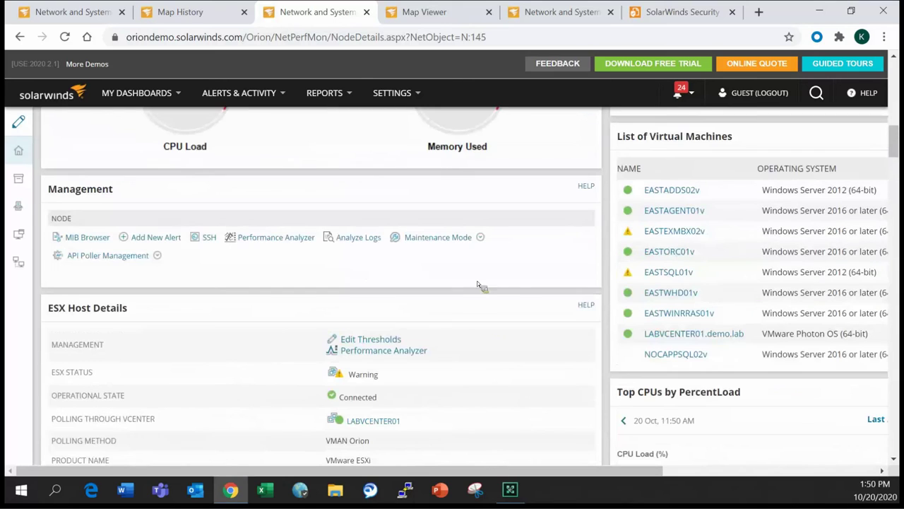
Open the node details of the EASTADDS02v virtual machine, review its summary and switch to its Vital Stats view.
{"action": "left_click", "coordinate": [666, 191]}
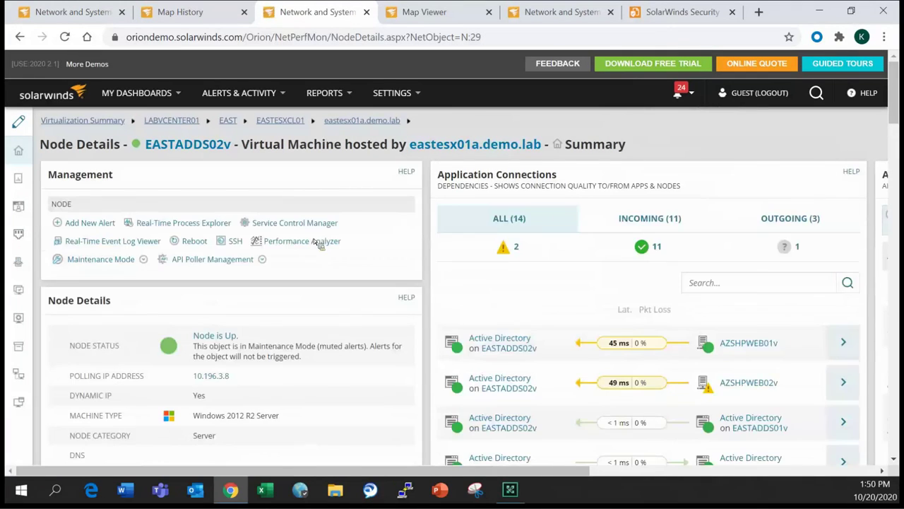
{"action": "scroll", "coordinate": [287, 233], "scroll_direction": "down", "scroll_amount": 3}
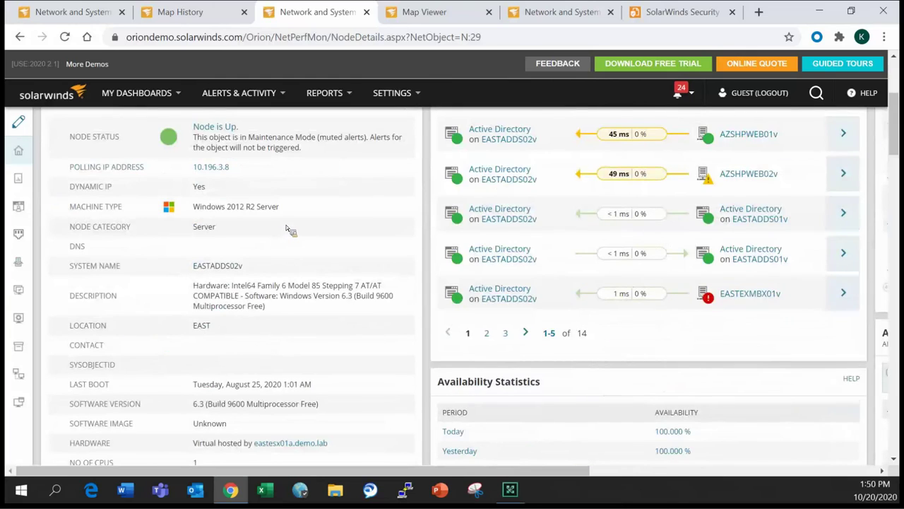
{"action": "scroll", "coordinate": [291, 230], "scroll_direction": "down", "scroll_amount": 2}
{"action": "left_click", "coordinate": [40, 181]}
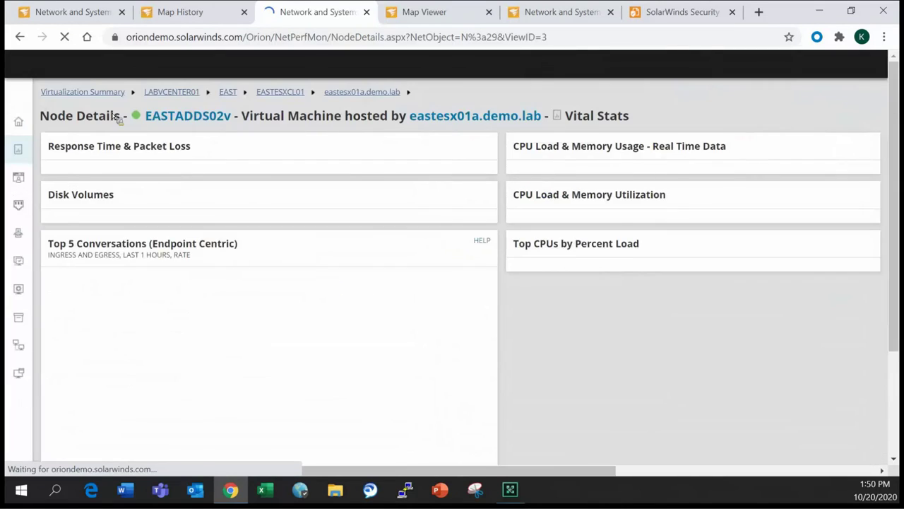
Open the virtualization Recommendations and review the current recommendations.
{"action": "mouse_move", "coordinate": [112, 96]}
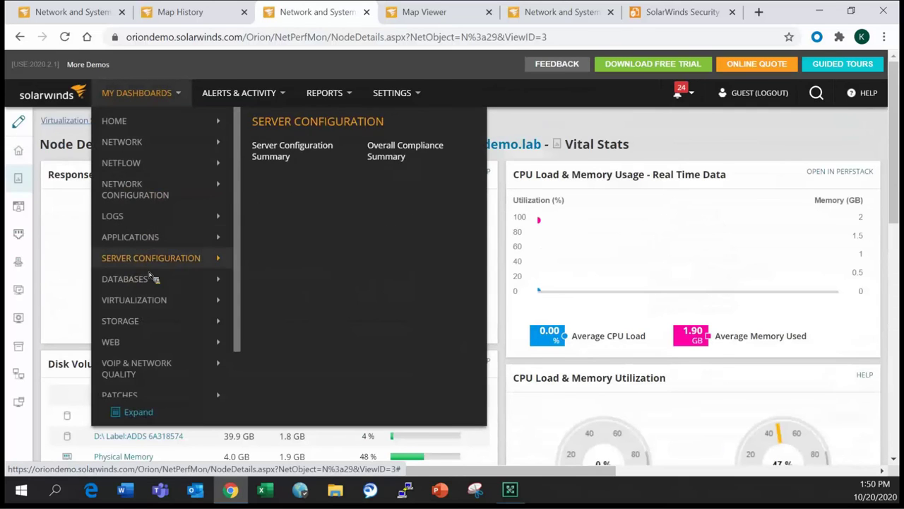
{"action": "mouse_move", "coordinate": [158, 301]}
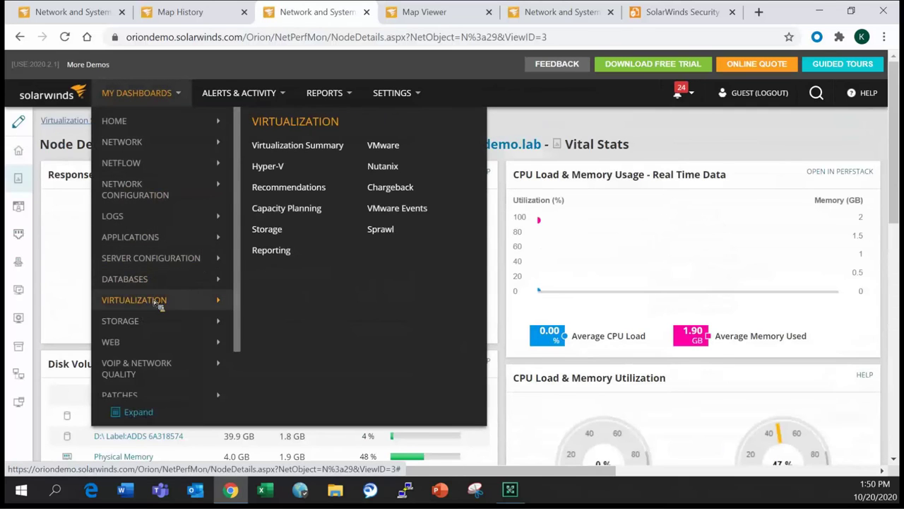
{"action": "left_click", "coordinate": [296, 189]}
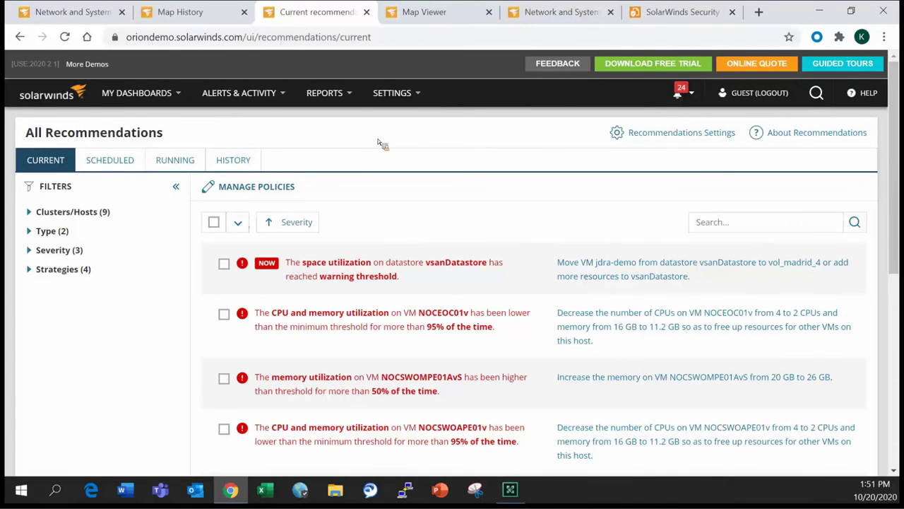
{"action": "scroll", "coordinate": [293, 258], "scroll_direction": "down", "scroll_amount": 1}
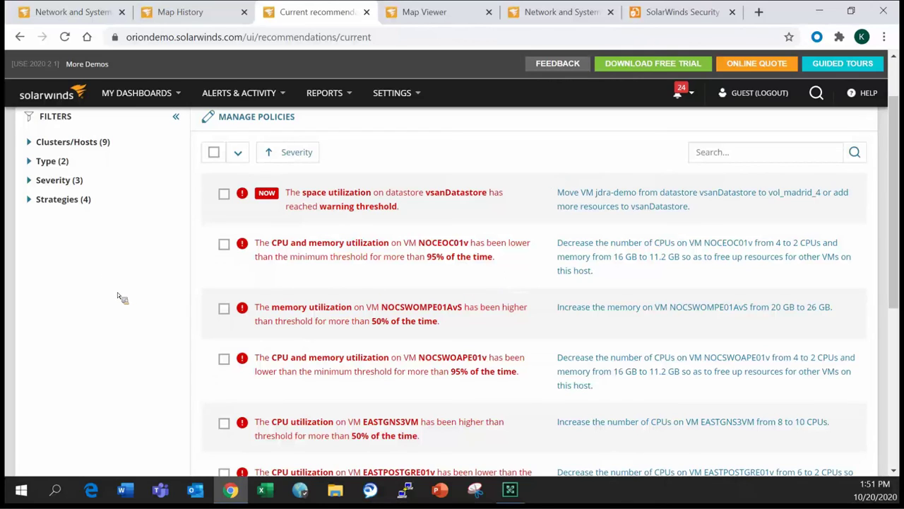
Select the recommendation to decrease CPUs and memory on VM NOCEOC01v and open it for applying to review its problem and steps to perform.
{"action": "left_click", "coordinate": [224, 244]}
{"action": "scroll", "coordinate": [428, 289], "scroll_direction": "down", "scroll_amount": 5}
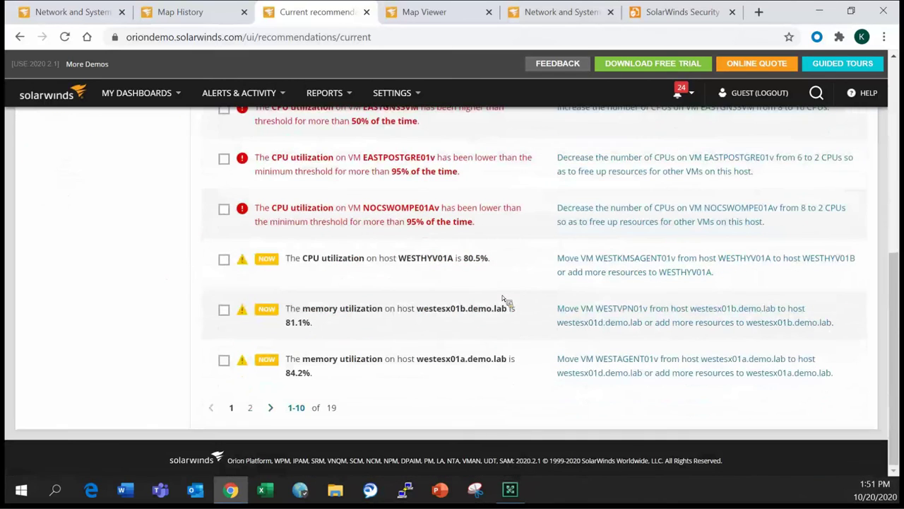
{"action": "scroll", "coordinate": [643, 323], "scroll_direction": "up", "scroll_amount": 5}
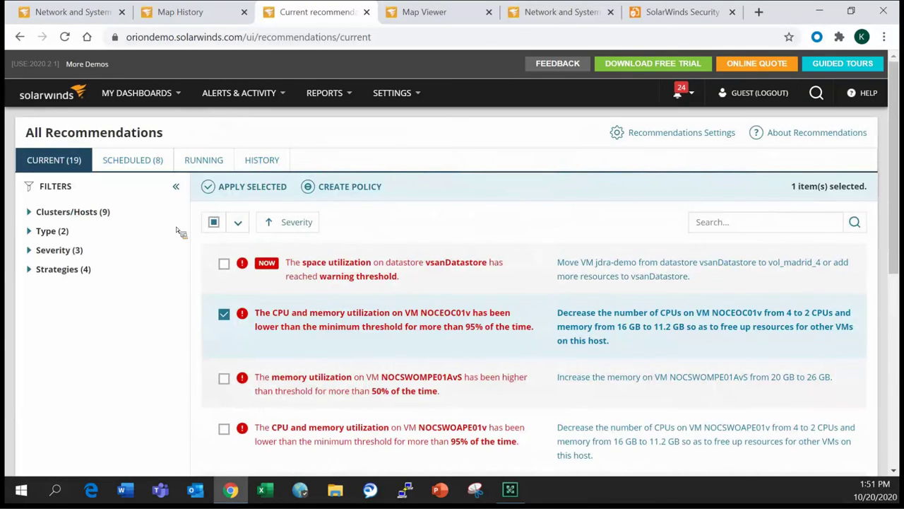
{"action": "left_click", "coordinate": [241, 189]}
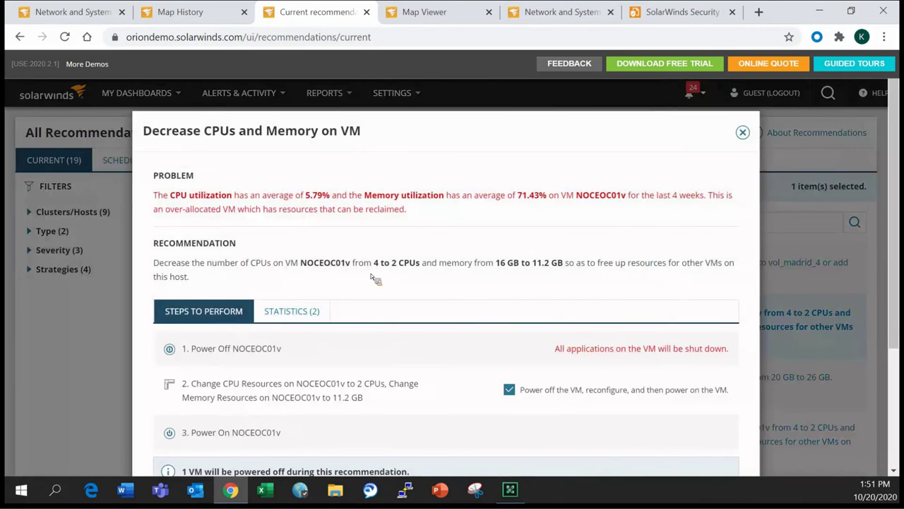
{"action": "scroll", "coordinate": [354, 237], "scroll_direction": "down", "scroll_amount": 2}
{"action": "scroll", "coordinate": [218, 240], "scroll_direction": "up", "scroll_amount": 1}
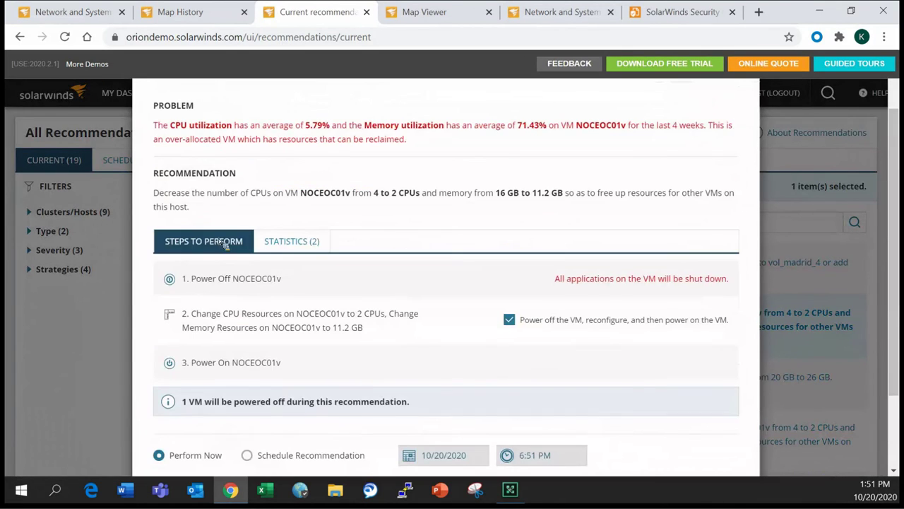
{"action": "scroll", "coordinate": [247, 325], "scroll_direction": "down", "scroll_amount": 2}
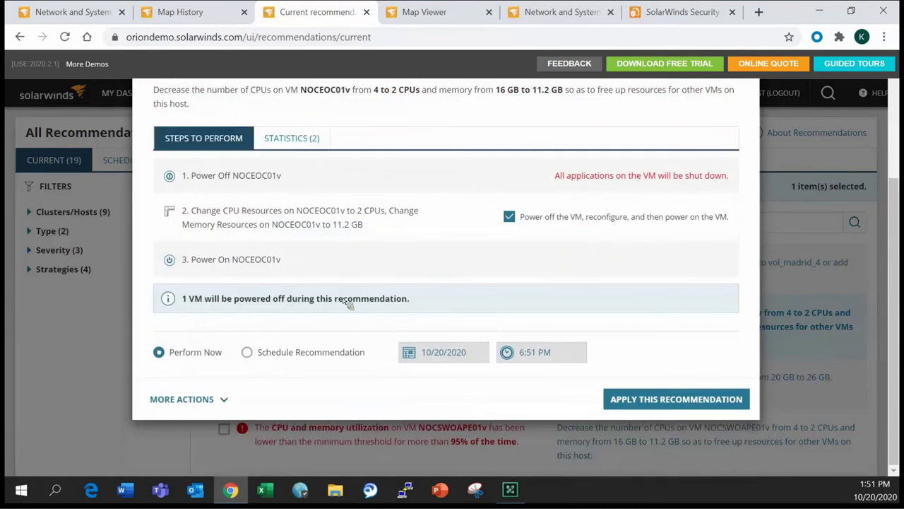
{"action": "scroll", "coordinate": [541, 232], "scroll_direction": "up", "scroll_amount": 2}
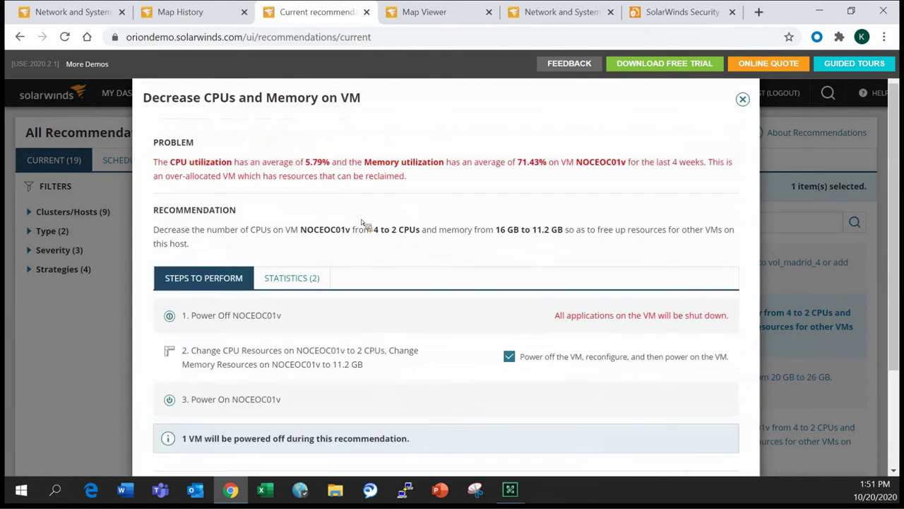
{"action": "scroll", "coordinate": [514, 235], "scroll_direction": "down", "scroll_amount": 2}
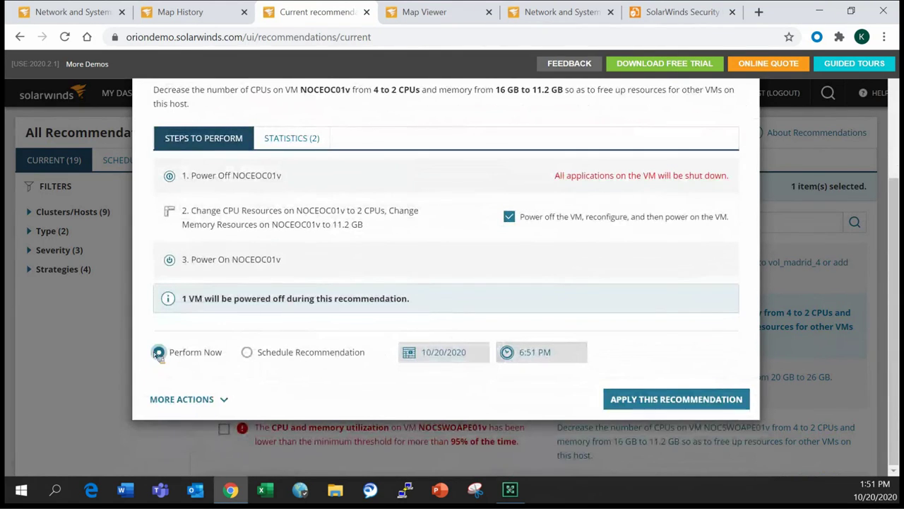
Try the Schedule Recommendation option for NOCEOC01v, then close the recommendation without applying it and deselect it.
{"action": "left_click", "coordinate": [248, 353]}
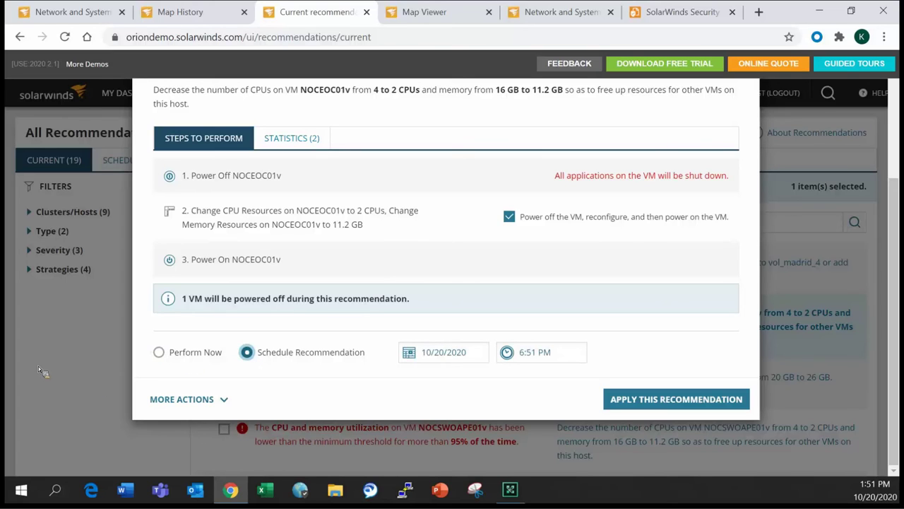
{"action": "scroll", "coordinate": [115, 380], "scroll_direction": "up", "scroll_amount": 2}
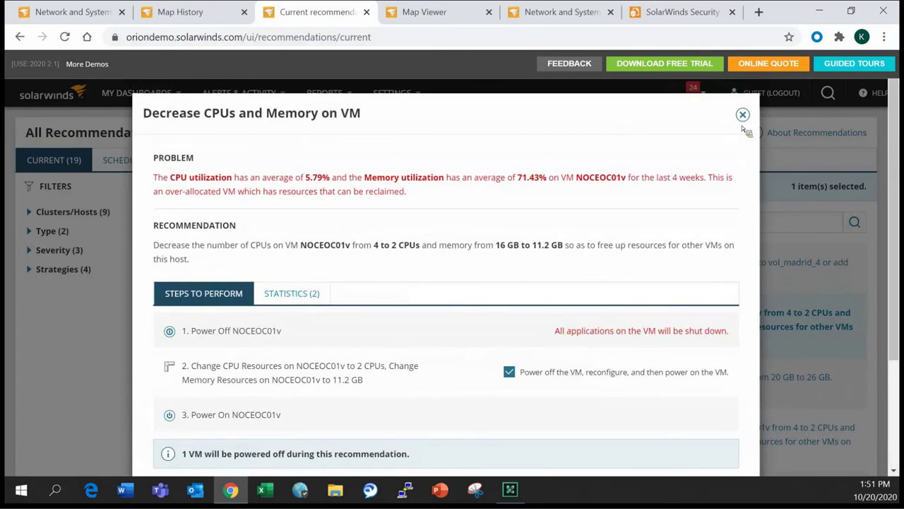
{"action": "left_click", "coordinate": [742, 115]}
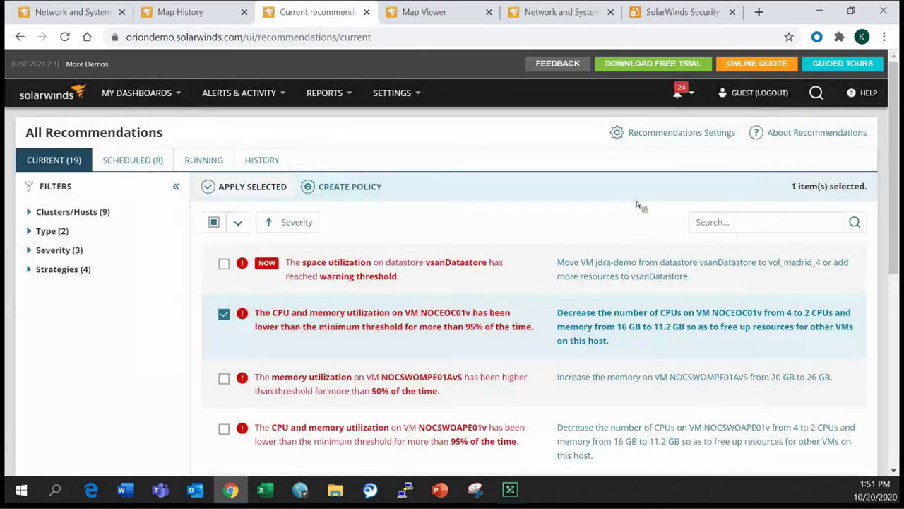
{"action": "left_click", "coordinate": [224, 314]}
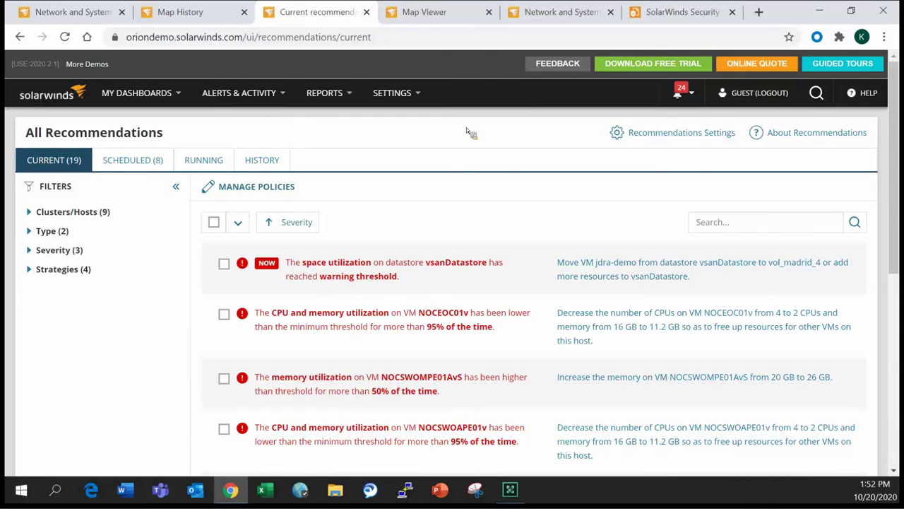
Open the virtualization Capacity Planning page and review its list of capacity reports.
{"action": "scroll", "coordinate": [472, 271], "scroll_direction": "down", "scroll_amount": 1}
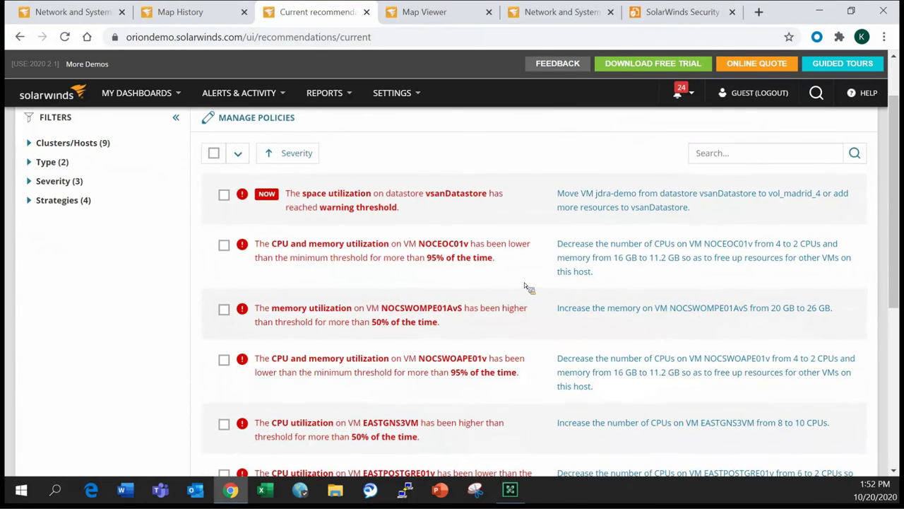
{"action": "scroll", "coordinate": [524, 282], "scroll_direction": "up", "scroll_amount": 1}
{"action": "mouse_move", "coordinate": [164, 96]}
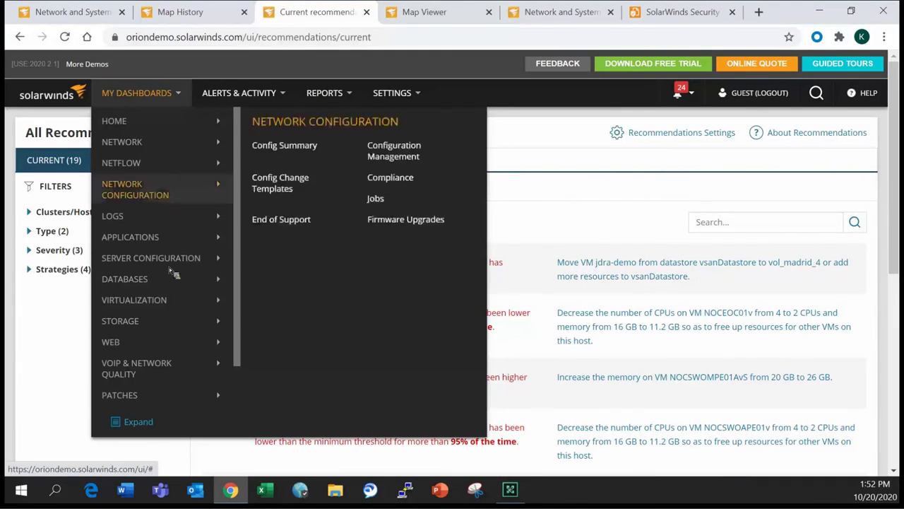
{"action": "mouse_move", "coordinate": [172, 296]}
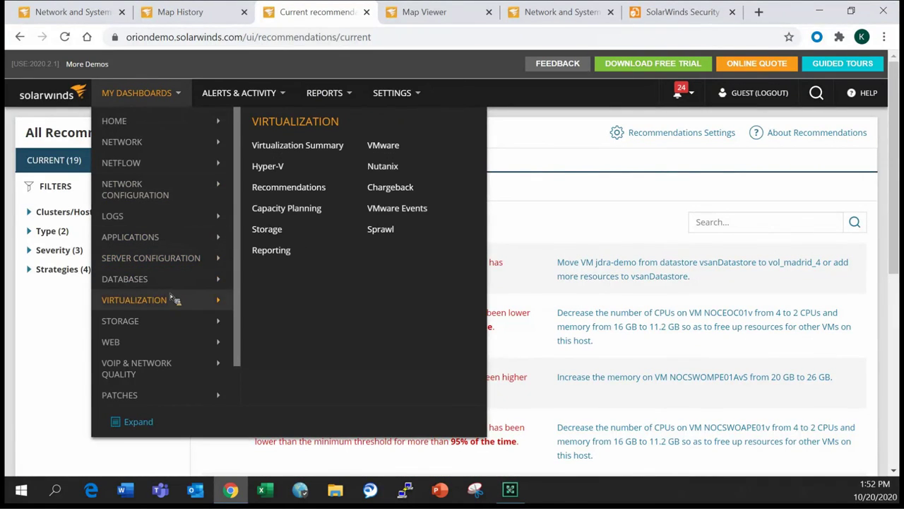
{"action": "left_click", "coordinate": [278, 210]}
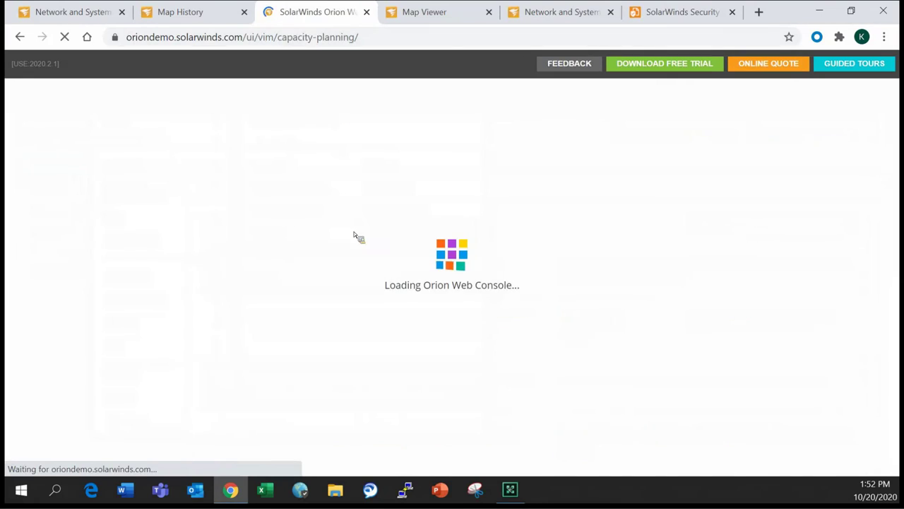
{"action": "scroll", "coordinate": [644, 262], "scroll_direction": "down", "scroll_amount": 1}
{"action": "scroll", "coordinate": [642, 262], "scroll_direction": "down", "scroll_amount": 1}
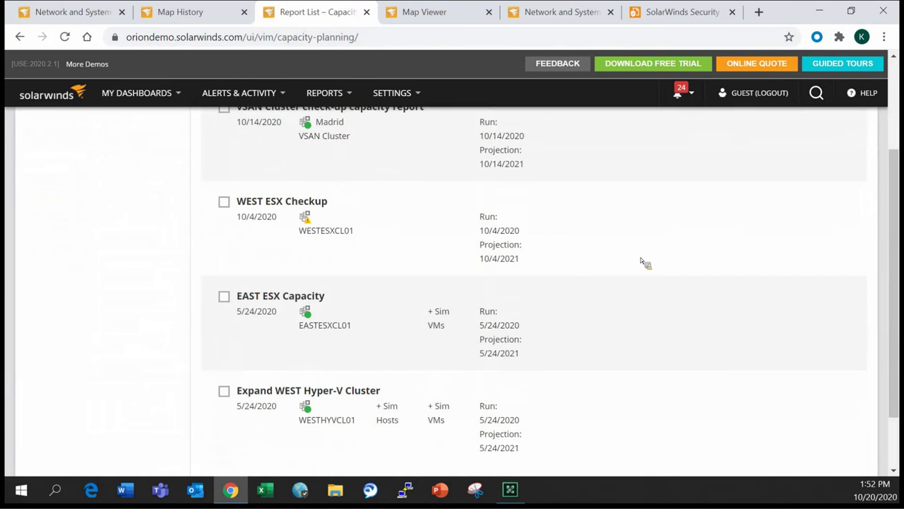
{"action": "scroll", "coordinate": [639, 263], "scroll_direction": "down", "scroll_amount": 1}
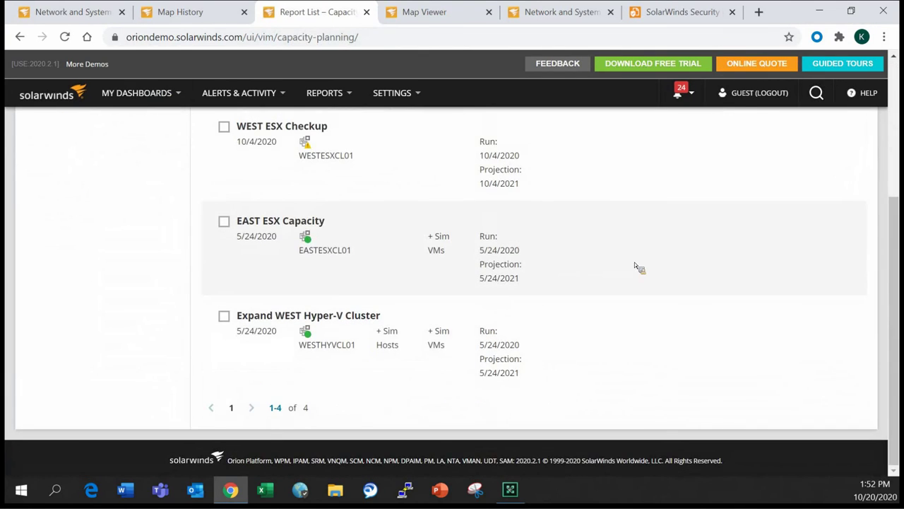
Select the Expand WEST Hyper-V Cluster report in the capacity planning list and open its details.
{"action": "scroll", "coordinate": [635, 266], "scroll_direction": "up", "scroll_amount": 3}
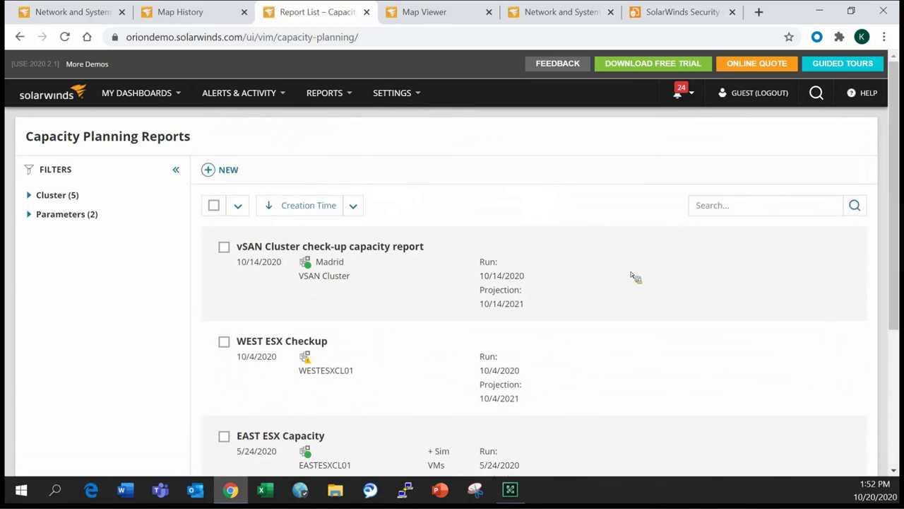
{"action": "scroll", "coordinate": [565, 298], "scroll_direction": "down", "scroll_amount": 3}
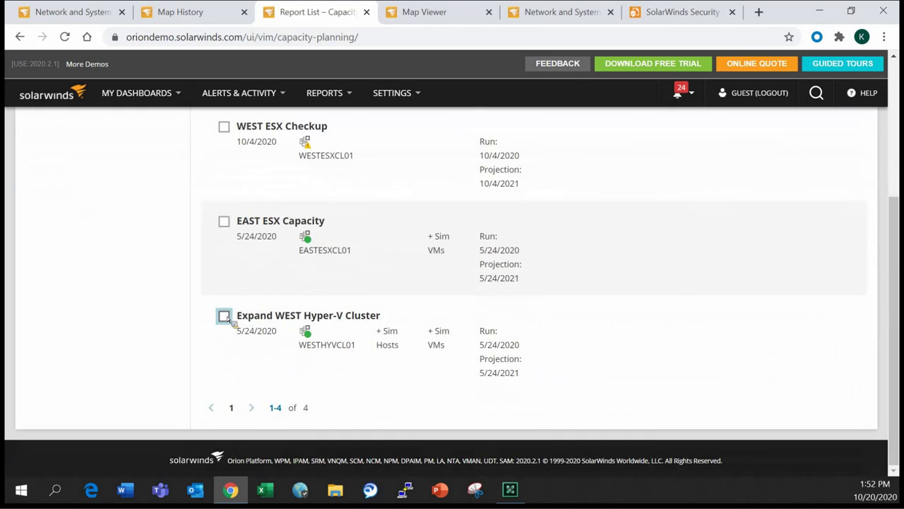
{"action": "left_click", "coordinate": [224, 316]}
{"action": "scroll", "coordinate": [464, 327], "scroll_direction": "up", "scroll_amount": 3}
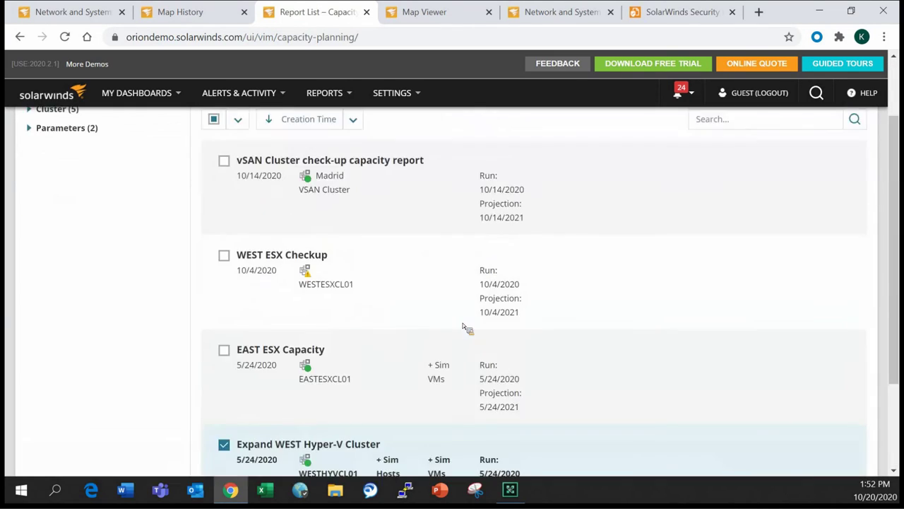
{"action": "left_click", "coordinate": [297, 172]}
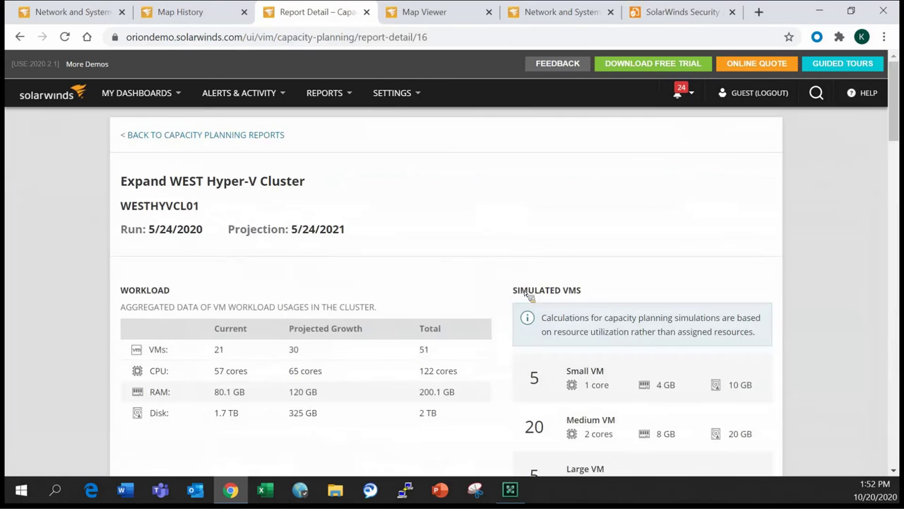
Examine the report's workload and host resource projections along with its simulated VMs and simulated hosts.
{"action": "scroll", "coordinate": [373, 272], "scroll_direction": "down", "scroll_amount": 2}
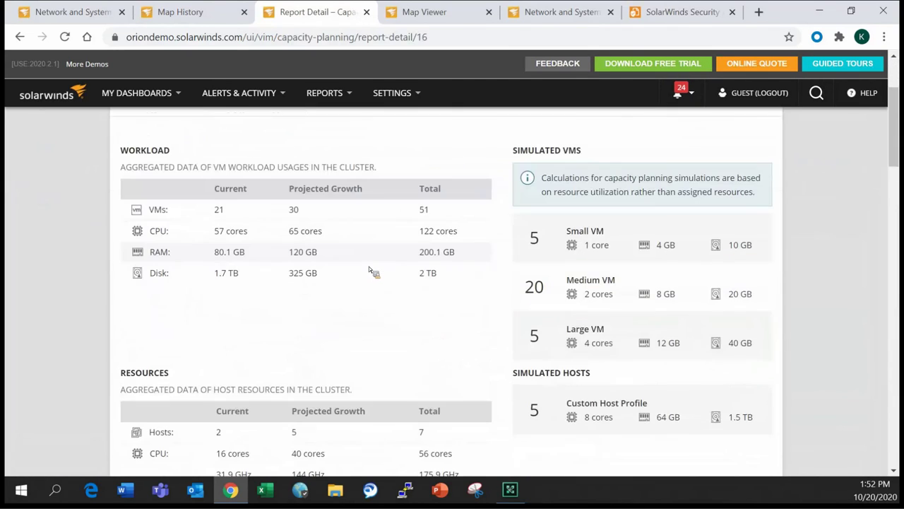
{"action": "scroll", "coordinate": [301, 307], "scroll_direction": "up", "scroll_amount": 2}
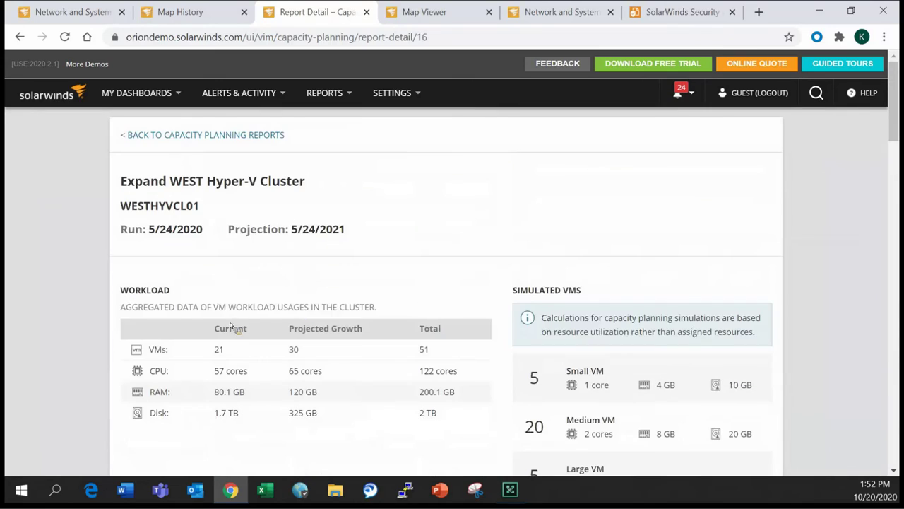
{"action": "left_click_drag", "start_coordinate": [212, 329], "coordinate": [245, 385]}
{"action": "left_click", "coordinate": [226, 350]}
{"action": "scroll", "coordinate": [380, 271], "scroll_direction": "down", "scroll_amount": 2}
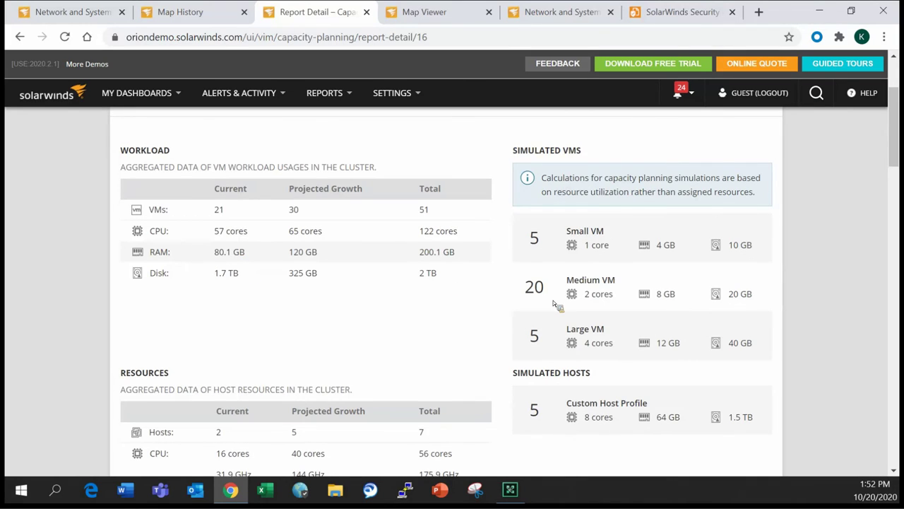
{"action": "triple_click", "coordinate": [589, 156]}
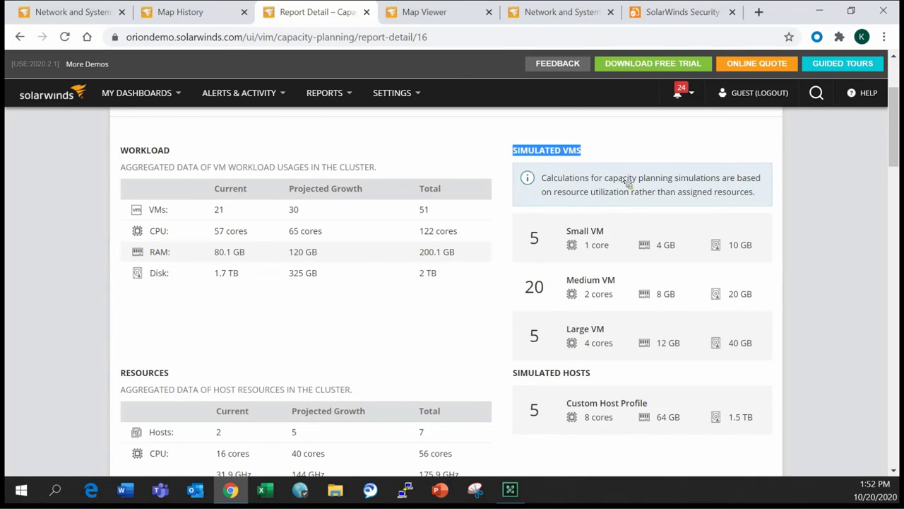
{"action": "scroll", "coordinate": [566, 194], "scroll_direction": "down", "scroll_amount": 1}
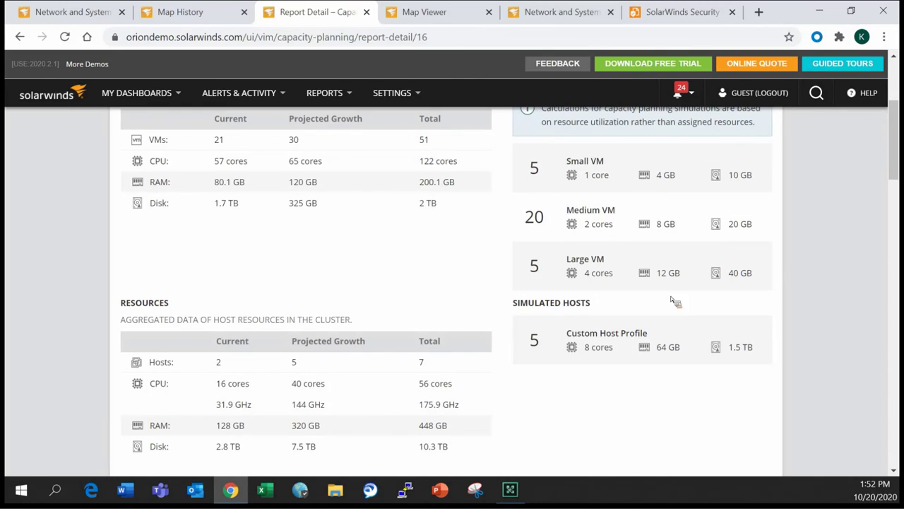
{"action": "scroll", "coordinate": [548, 294], "scroll_direction": "down", "scroll_amount": 2}
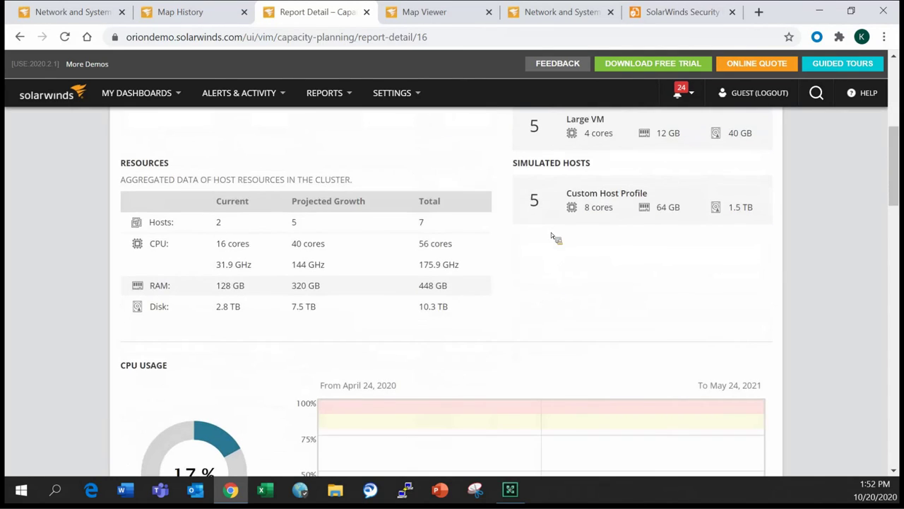
Review the report's CPU usage forecast and available virtual capacity through to the additional hosts recommended and advanced settings.
{"action": "scroll", "coordinate": [548, 233], "scroll_direction": "down", "scroll_amount": 6}
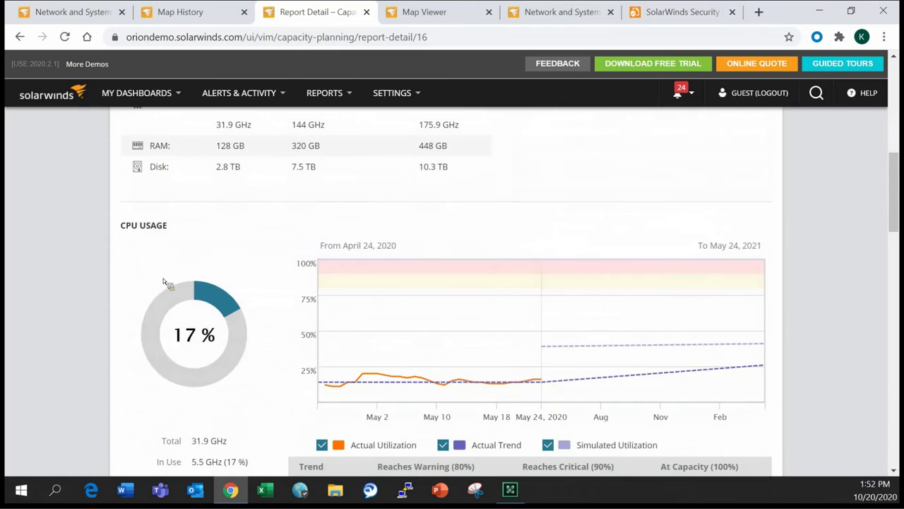
{"action": "scroll", "coordinate": [318, 242], "scroll_direction": "down", "scroll_amount": 12}
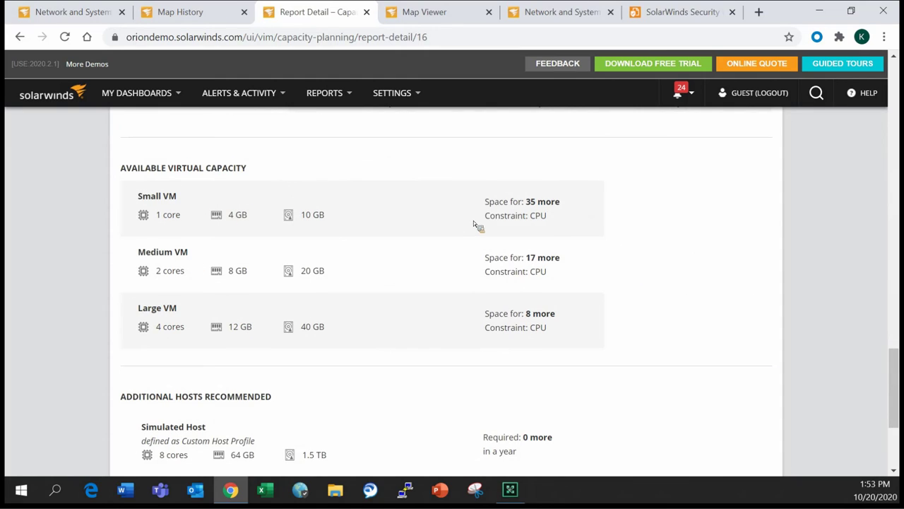
{"action": "left_click_drag", "start_coordinate": [524, 200], "coordinate": [639, 233]}
{"action": "scroll", "coordinate": [634, 230], "scroll_direction": "down", "scroll_amount": 2}
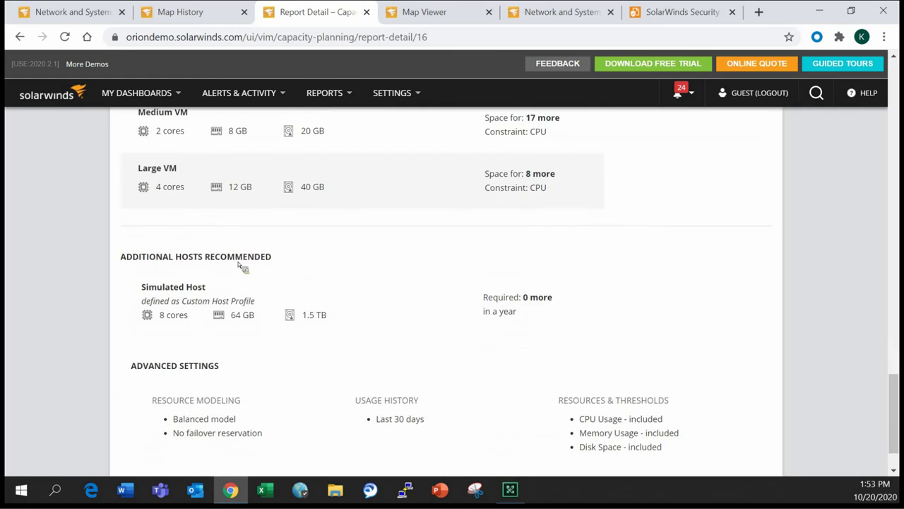
{"action": "triple_click", "coordinate": [272, 263]}
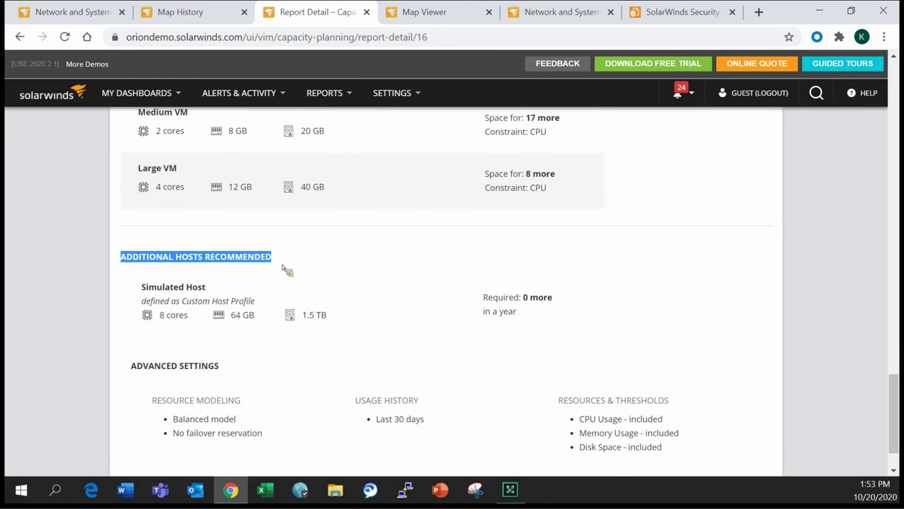
{"action": "left_click", "coordinate": [281, 266]}
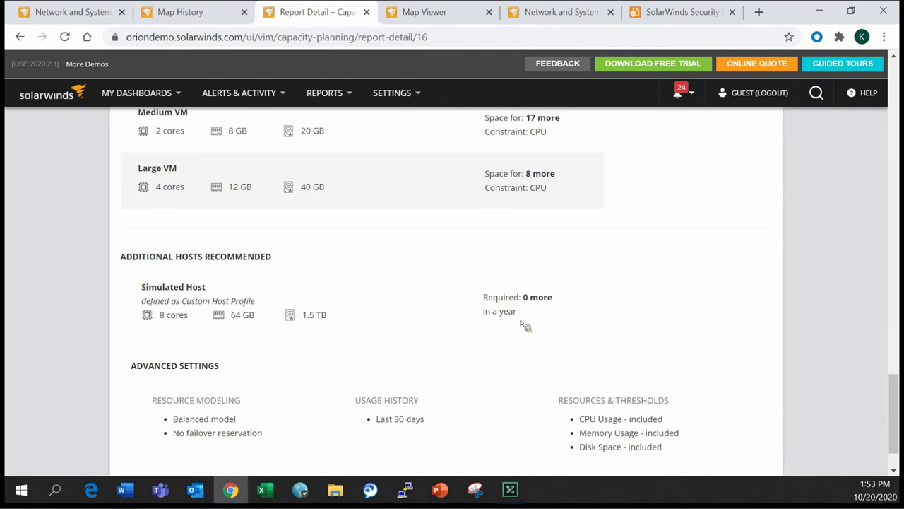
{"action": "scroll", "coordinate": [522, 303], "scroll_direction": "down", "scroll_amount": 1}
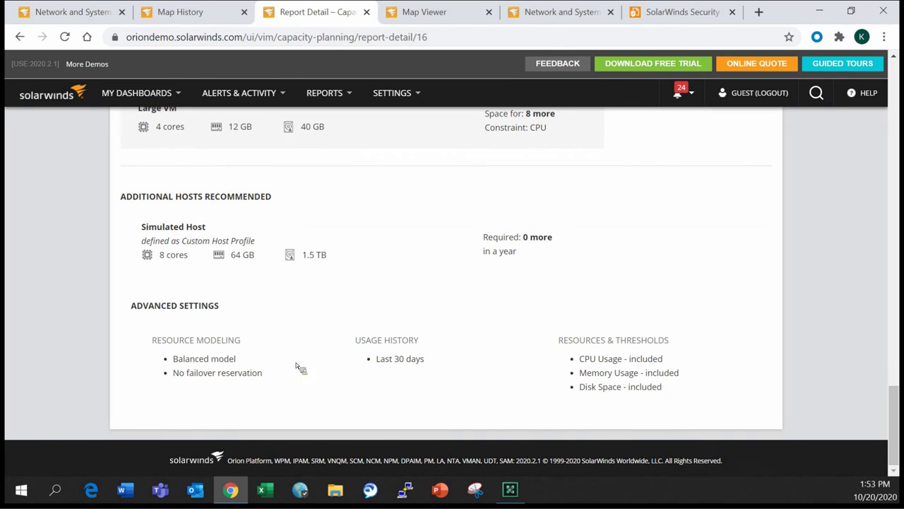
Return to the Capacity Planning Reports list and look over its reports again.
{"action": "scroll", "coordinate": [466, 362], "scroll_direction": "up", "scroll_amount": 4}
{"action": "scroll", "coordinate": [468, 335], "scroll_direction": "up", "scroll_amount": 15}
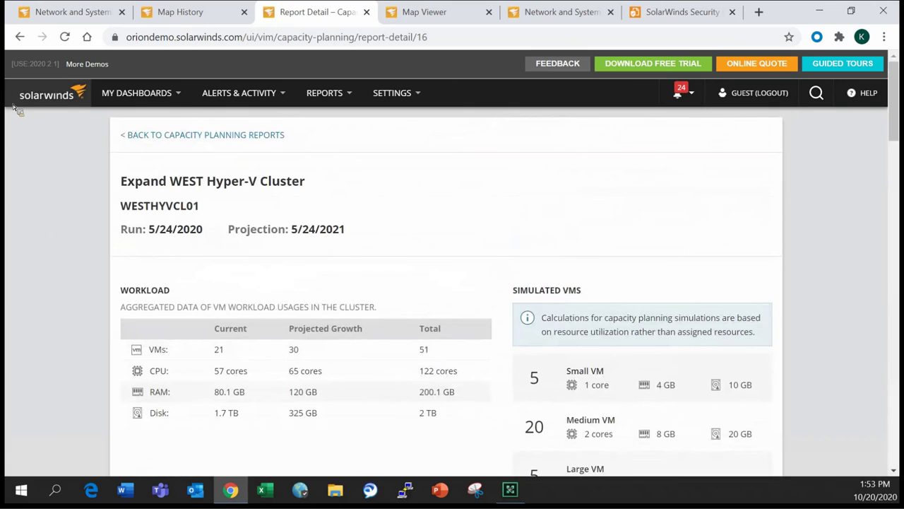
{"action": "left_click", "coordinate": [20, 37]}
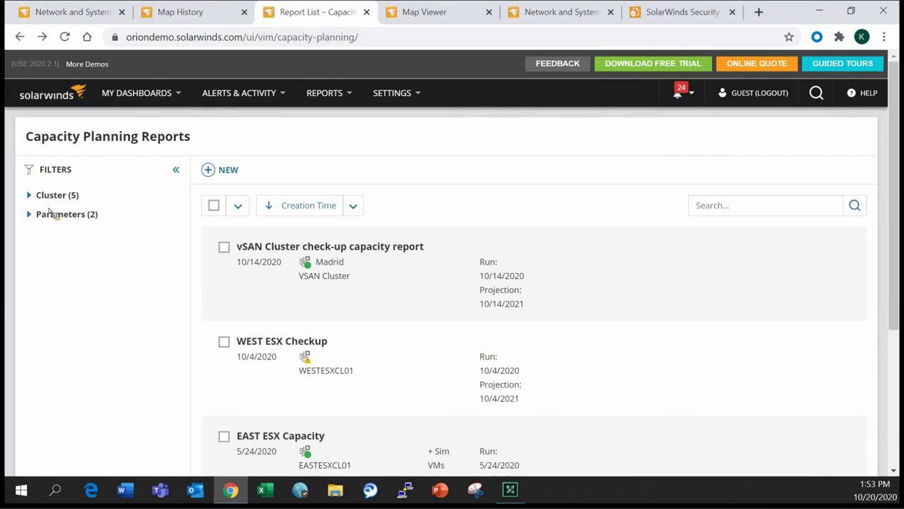
{"action": "scroll", "coordinate": [62, 311], "scroll_direction": "down", "scroll_amount": 3}
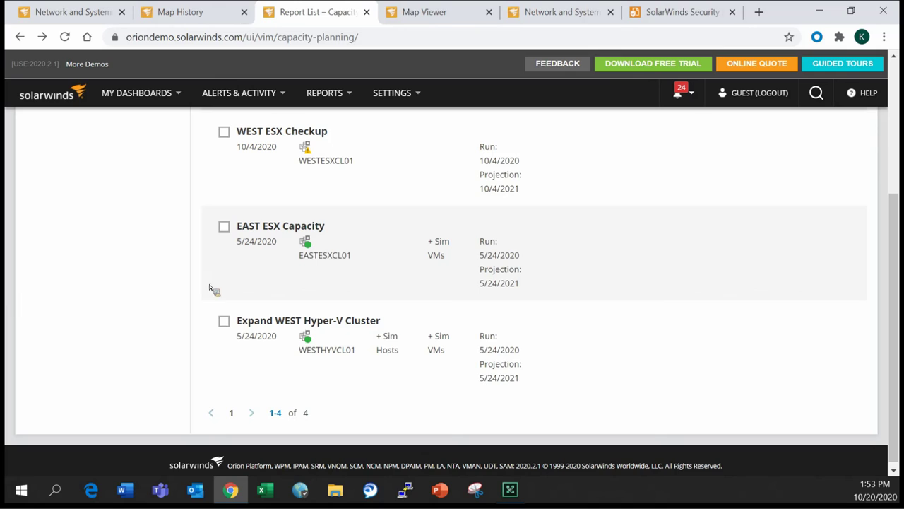
{"action": "scroll", "coordinate": [466, 300], "scroll_direction": "up", "scroll_amount": 3}
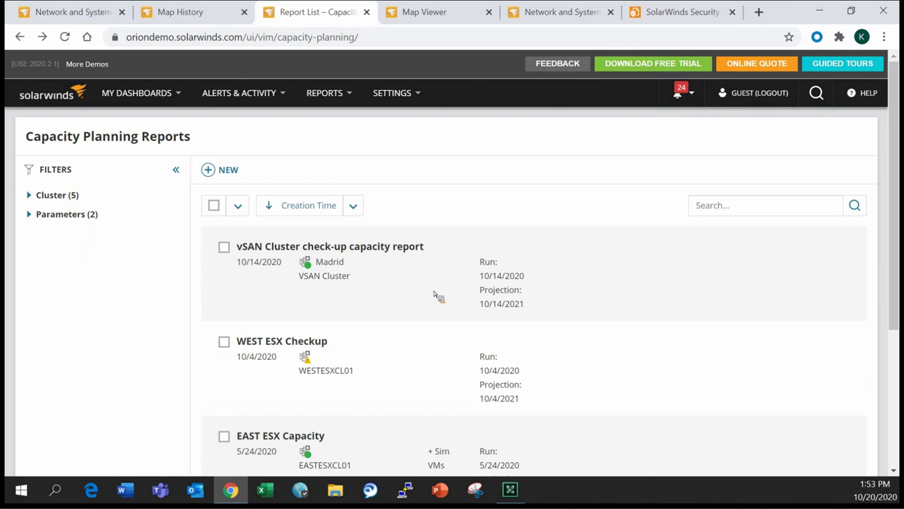
Open the virtualization Sprawl dashboard.
{"action": "left_click", "coordinate": [158, 95]}
{"action": "mouse_move", "coordinate": [155, 262]}
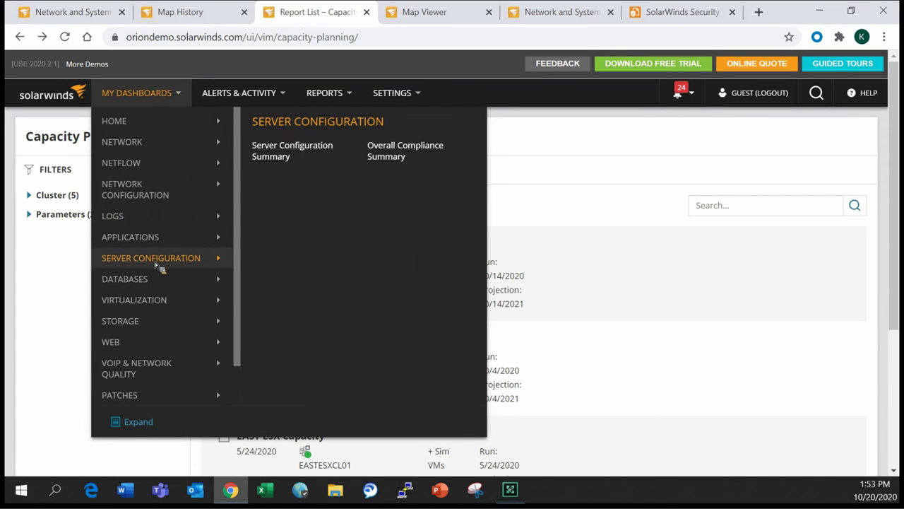
{"action": "mouse_move", "coordinate": [162, 302]}
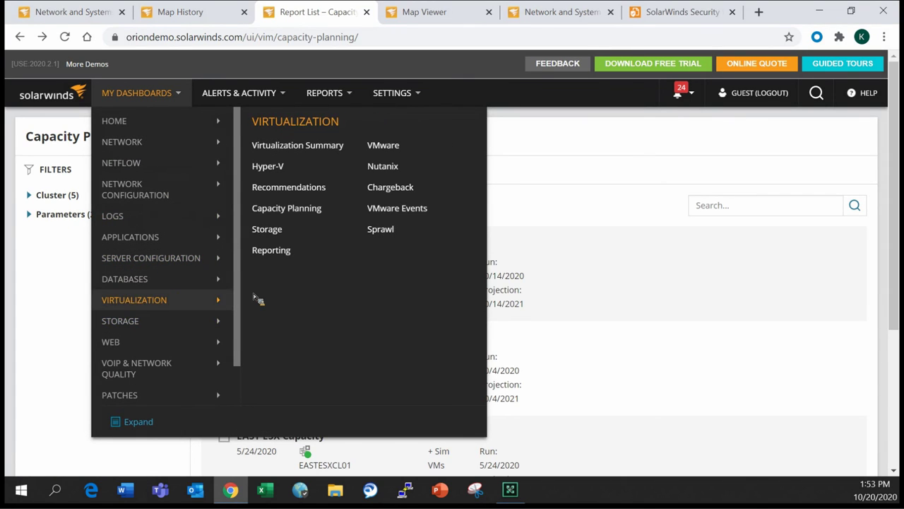
{"action": "left_click", "coordinate": [380, 231]}
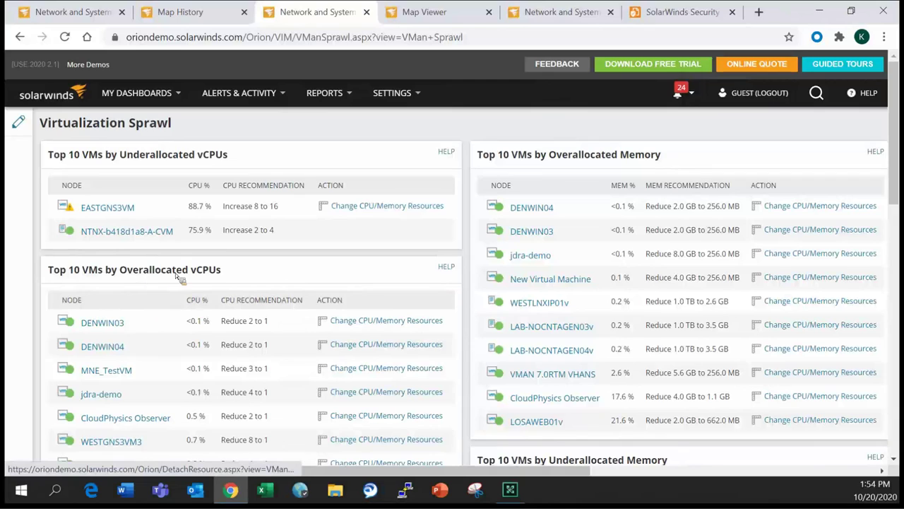
Review the Sprawl lists of VMs with overallocated and underallocated vCPUs and memory, including their snapshot disk usage.
{"action": "scroll", "coordinate": [212, 265], "scroll_direction": "down", "scroll_amount": 1}
{"action": "scroll", "coordinate": [251, 263], "scroll_direction": "down", "scroll_amount": 1}
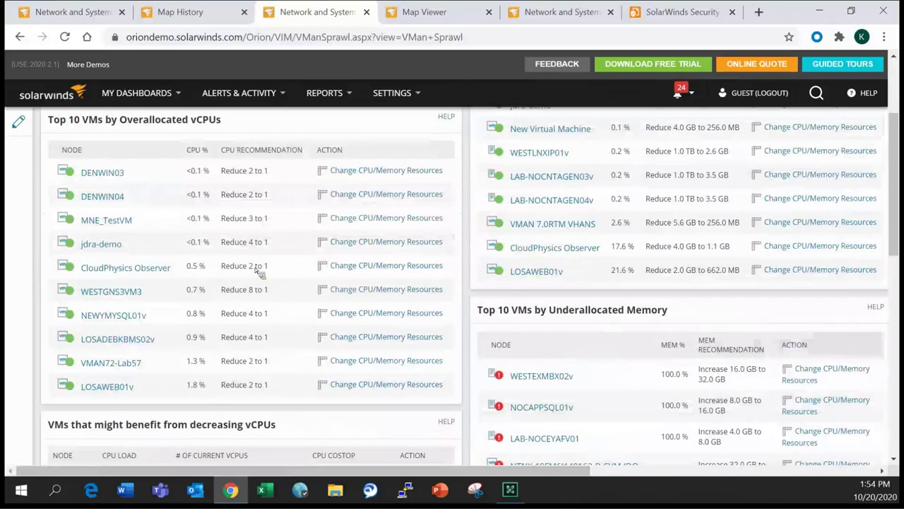
{"action": "scroll", "coordinate": [256, 282], "scroll_direction": "down", "scroll_amount": 2}
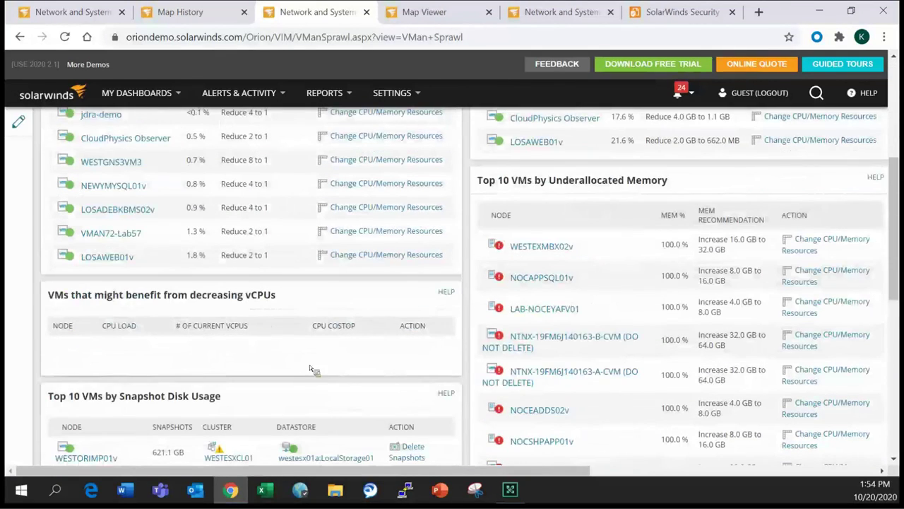
{"action": "scroll", "coordinate": [310, 365], "scroll_direction": "up", "scroll_amount": 4}
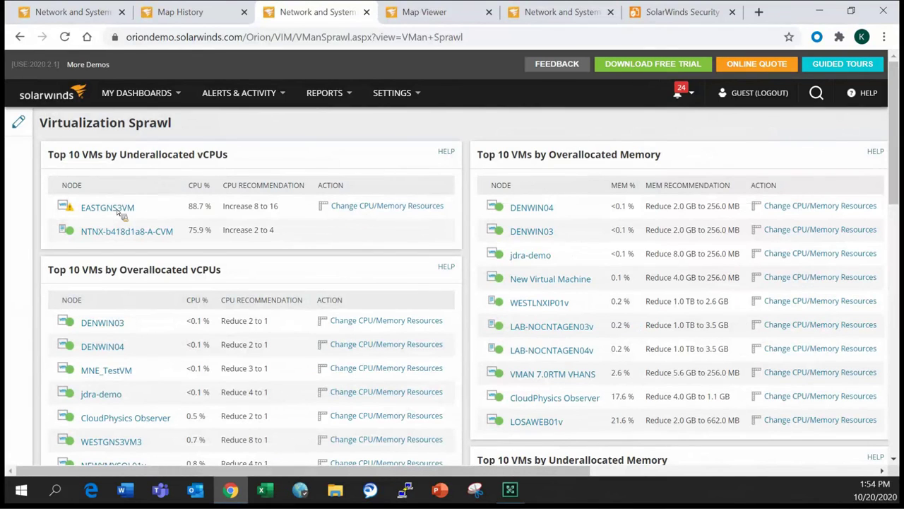
{"action": "mouse_move", "coordinate": [110, 212]}
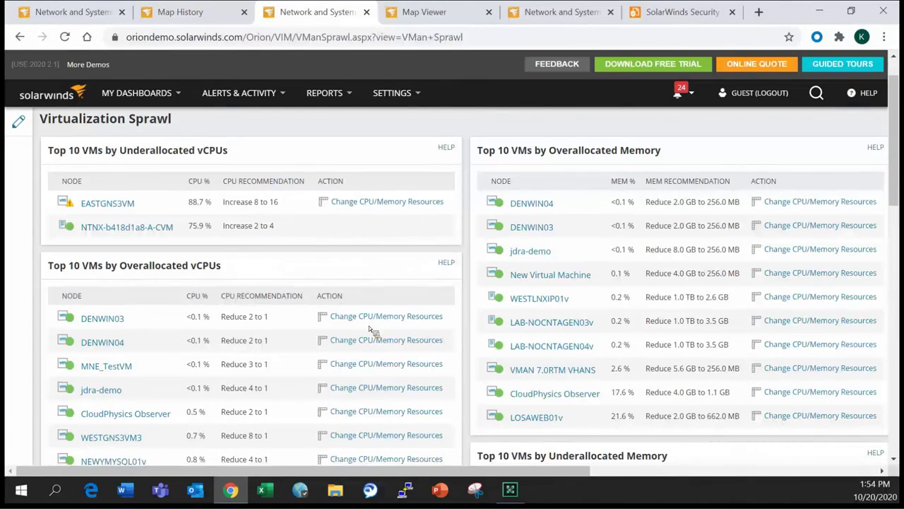
{"action": "scroll", "coordinate": [369, 325], "scroll_direction": "down", "scroll_amount": 5}
{"action": "scroll", "coordinate": [369, 323], "scroll_direction": "up", "scroll_amount": 3}
{"action": "scroll", "coordinate": [346, 321], "scroll_direction": "up", "scroll_amount": 2}
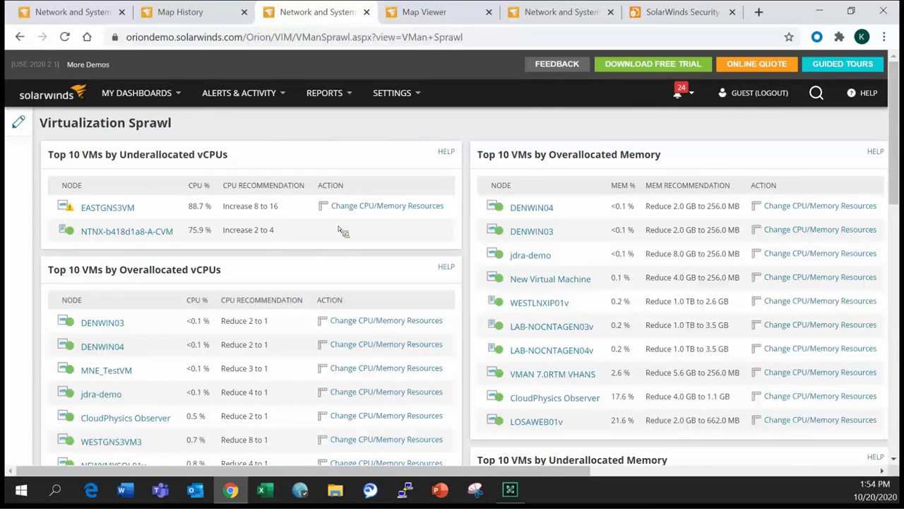
{"action": "mouse_move", "coordinate": [144, 94]}
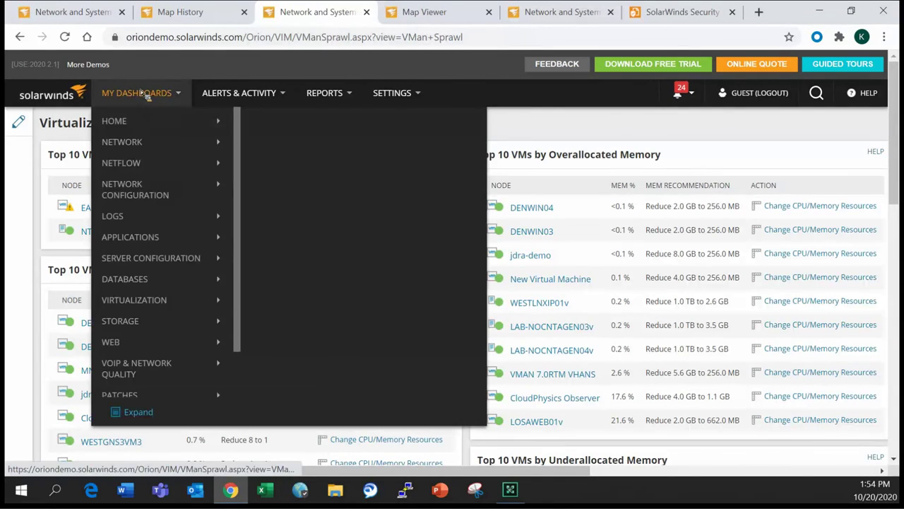
{"action": "mouse_move", "coordinate": [138, 299]}
{"action": "scroll", "coordinate": [145, 299], "scroll_direction": "down", "scroll_amount": 1}
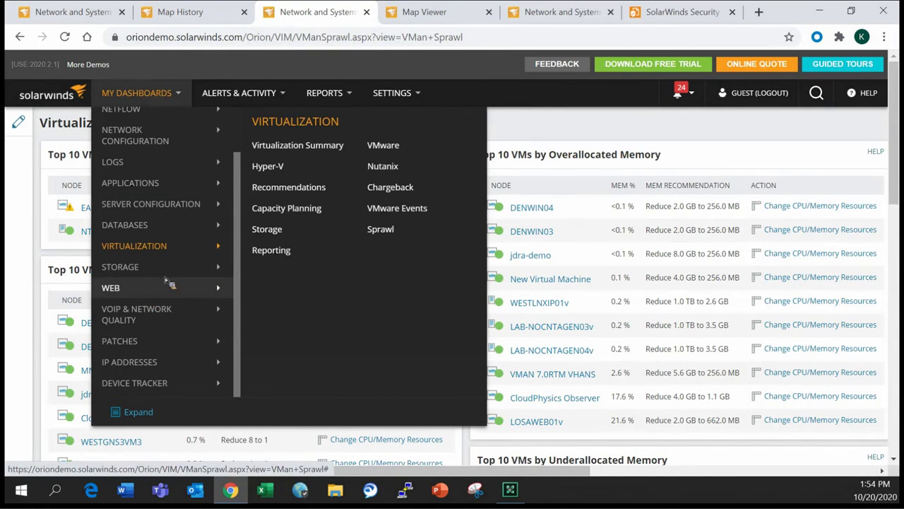
Switch to the SolarWinds Security Event Manager and review its dashboard widgets for events, user logons and logon failures.
{"action": "left_click", "coordinate": [681, 13]}
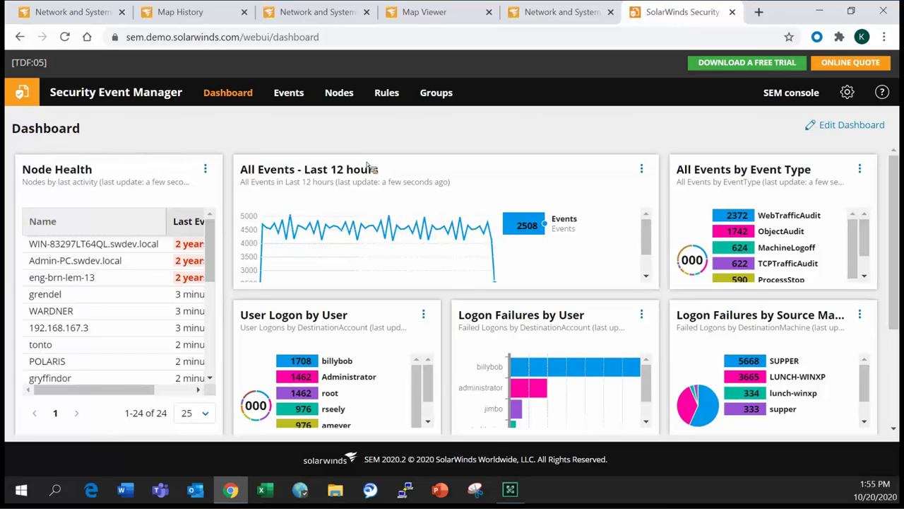
{"action": "scroll", "coordinate": [367, 166], "scroll_direction": "down", "scroll_amount": 2}
{"action": "scroll", "coordinate": [368, 168], "scroll_direction": "up", "scroll_amount": 1}
{"action": "scroll", "coordinate": [368, 168], "scroll_direction": "up", "scroll_amount": 1}
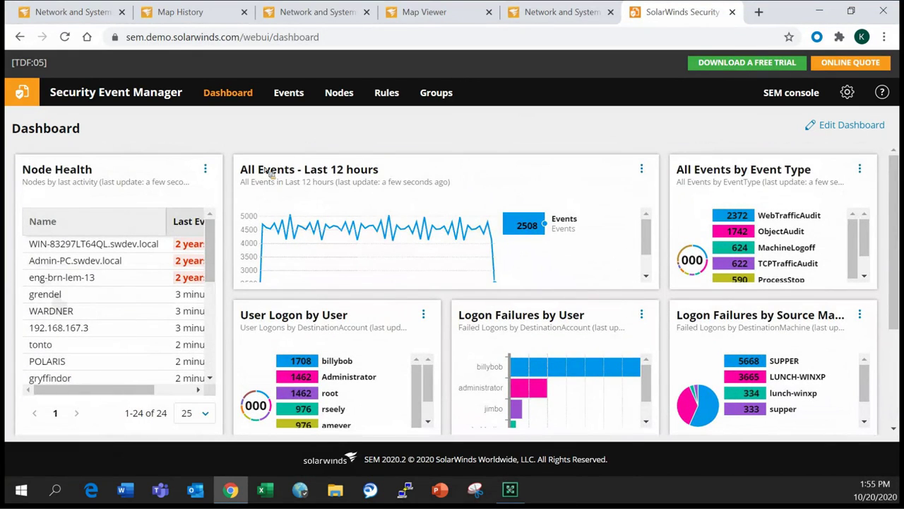
{"action": "scroll", "coordinate": [302, 198], "scroll_direction": "down", "scroll_amount": 3}
{"action": "scroll", "coordinate": [321, 346], "scroll_direction": "up", "scroll_amount": 3}
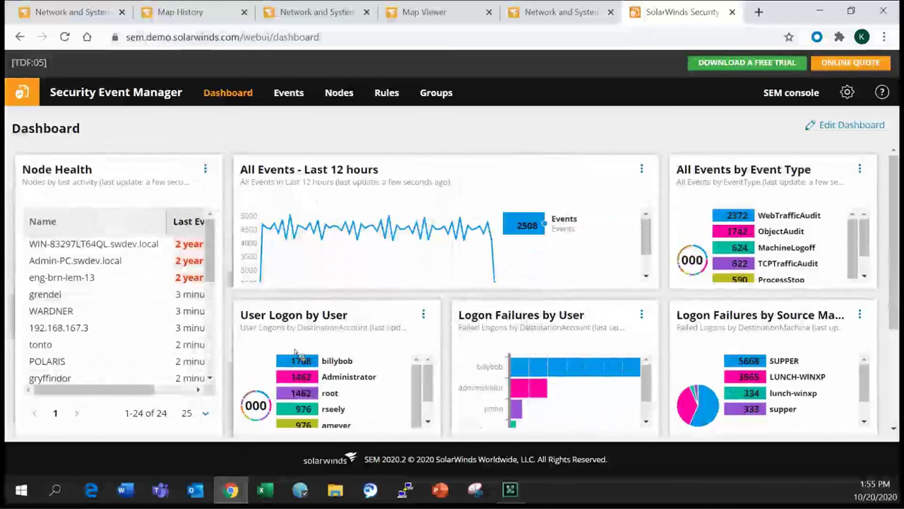
{"action": "scroll", "coordinate": [279, 305], "scroll_direction": "down", "scroll_amount": 1}
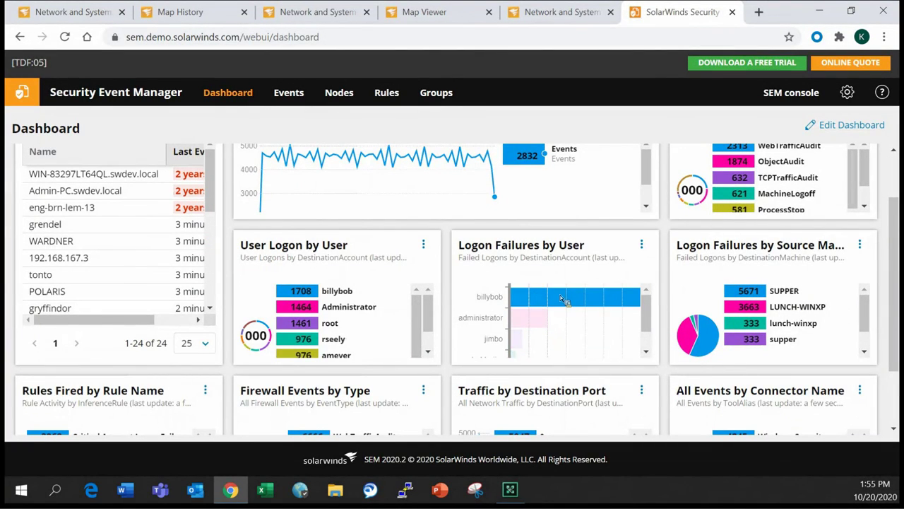
{"action": "scroll", "coordinate": [554, 306], "scroll_direction": "up", "scroll_amount": 2}
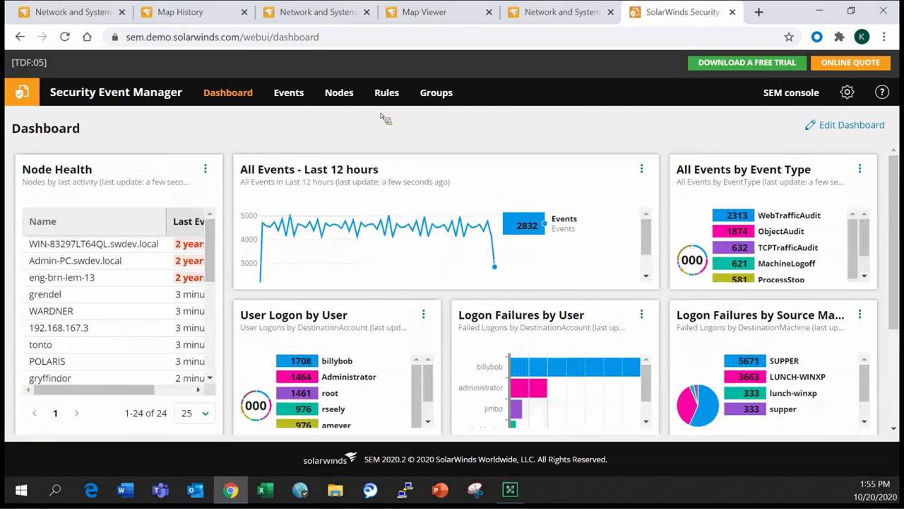
Open the live event monitor and filter it to the security Incidents.
{"action": "left_click", "coordinate": [293, 98]}
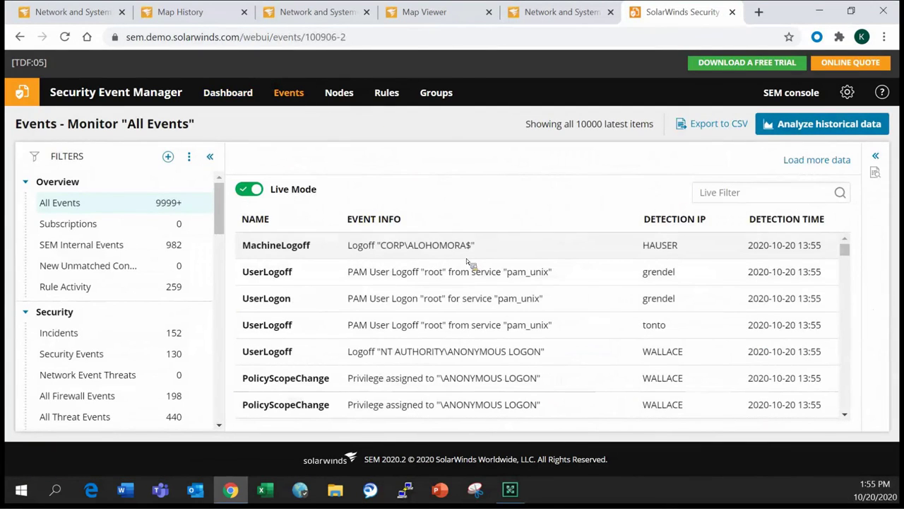
{"action": "scroll", "coordinate": [80, 211], "scroll_direction": "down", "scroll_amount": 2}
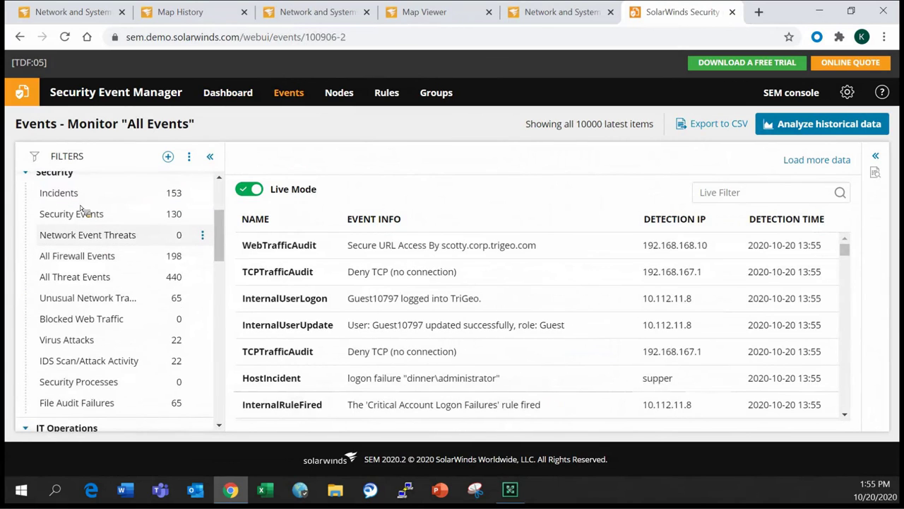
{"action": "left_click", "coordinate": [74, 194]}
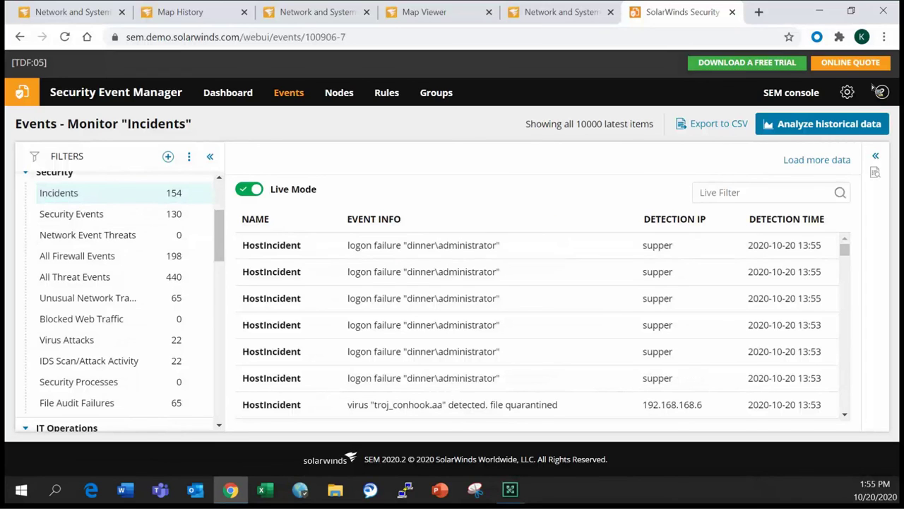
View the historical event analysis, then return to the Security Event Manager dashboard.
{"action": "left_click", "coordinate": [808, 126]}
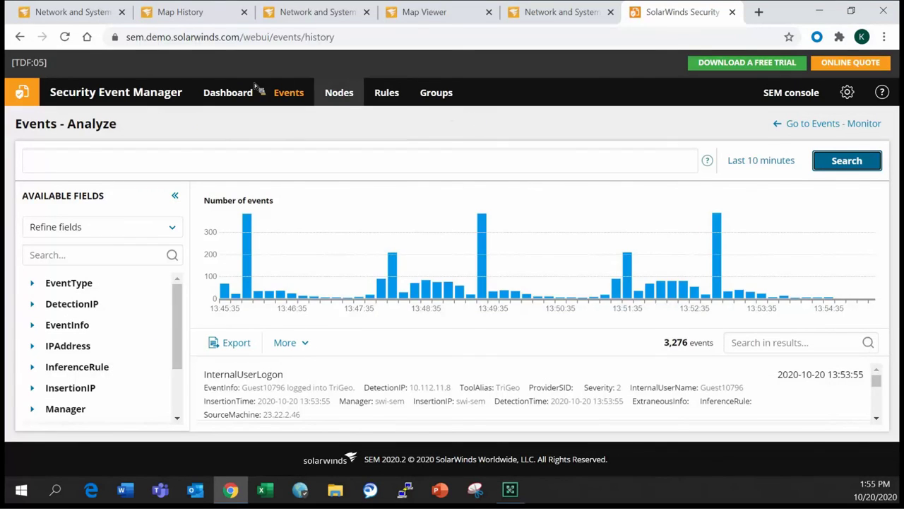
{"action": "left_click", "coordinate": [227, 92]}
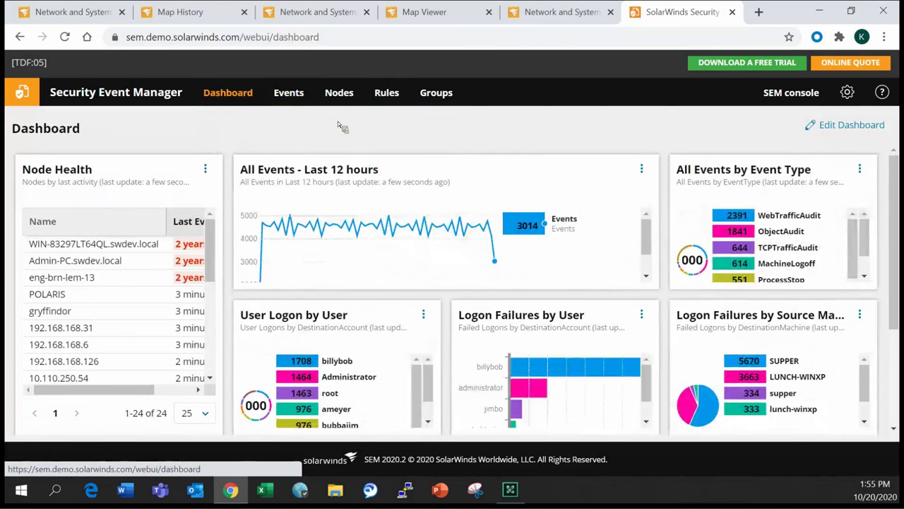